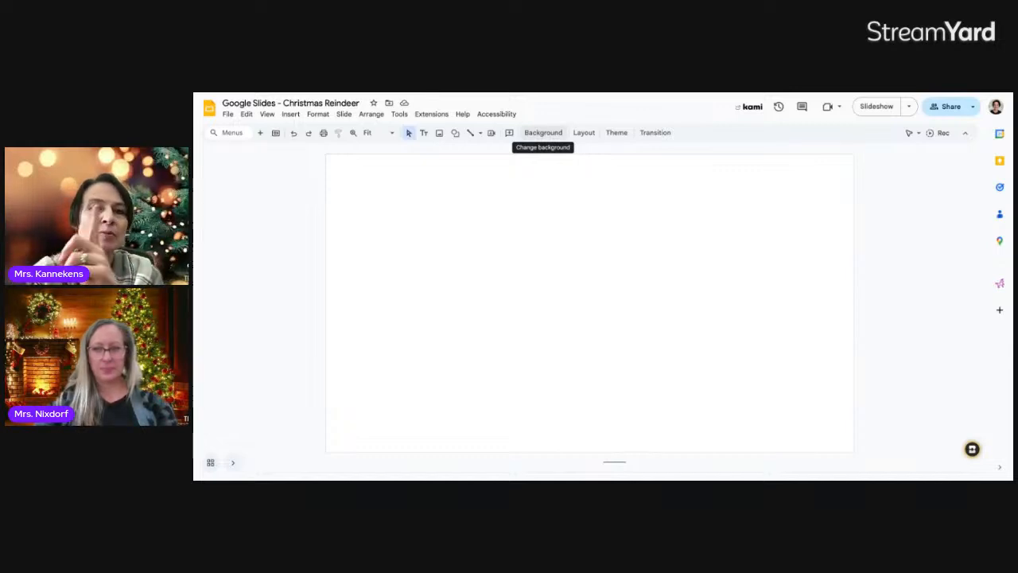
Set the slide background to a solid light green colour
{"action": "left_click", "coordinate": [543, 132]}
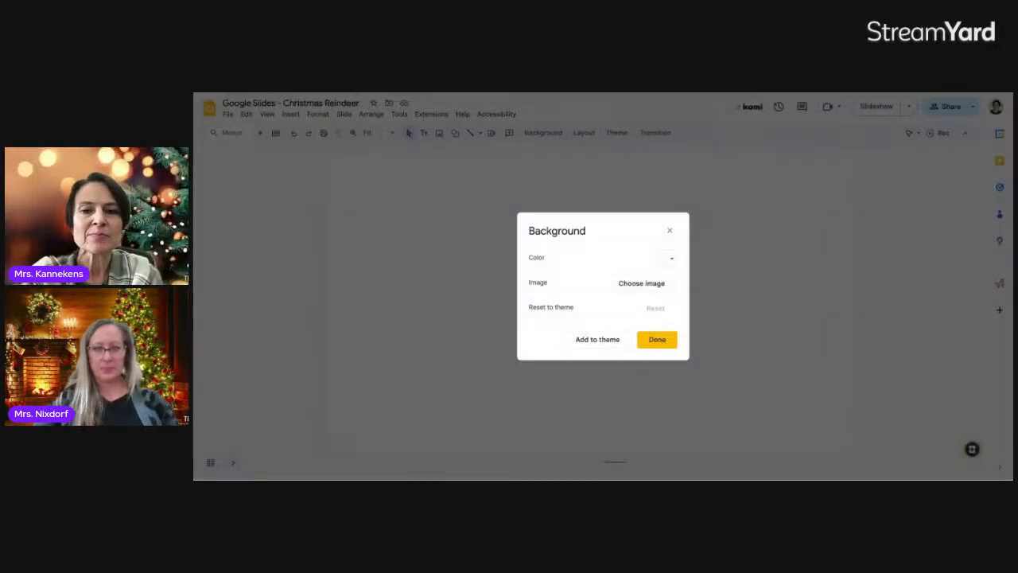
{"action": "left_click", "coordinate": [671, 259]}
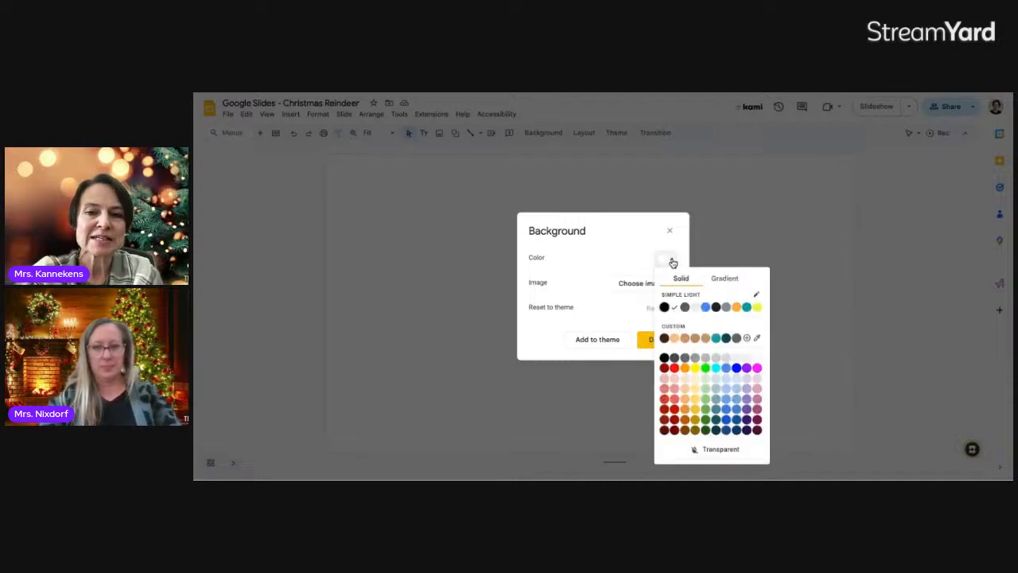
{"action": "left_click", "coordinate": [705, 404]}
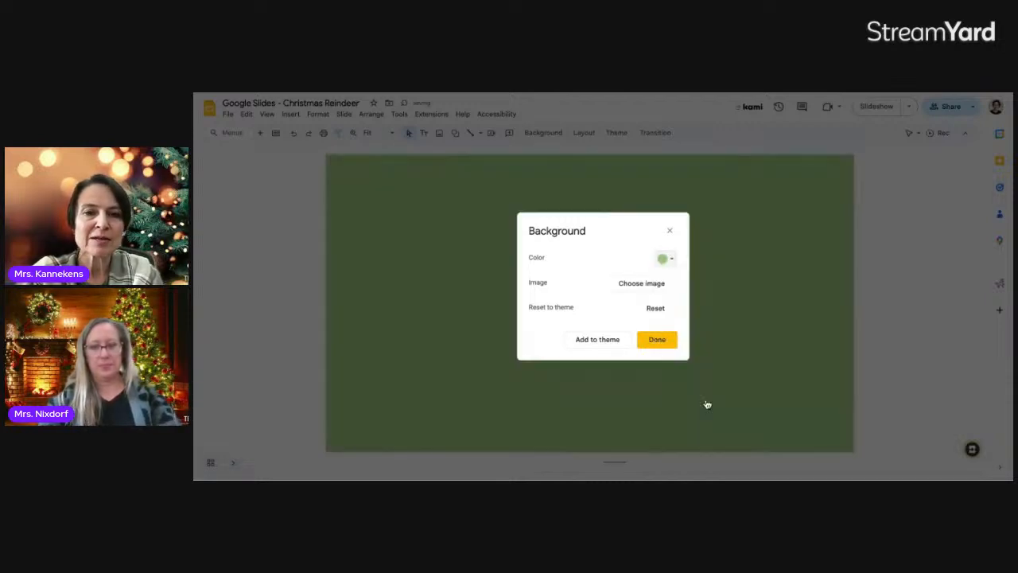
{"action": "left_click", "coordinate": [660, 343]}
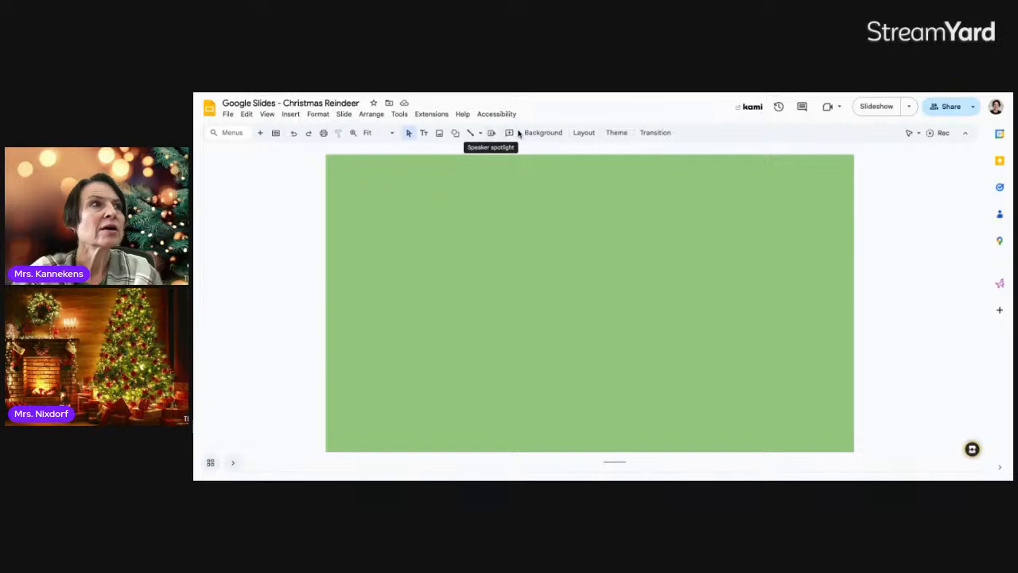
Draw an oval near the top centre of the slide and stretch it slightly taller
{"action": "left_click", "coordinate": [456, 140]}
{"action": "mouse_move", "coordinate": [468, 154]}
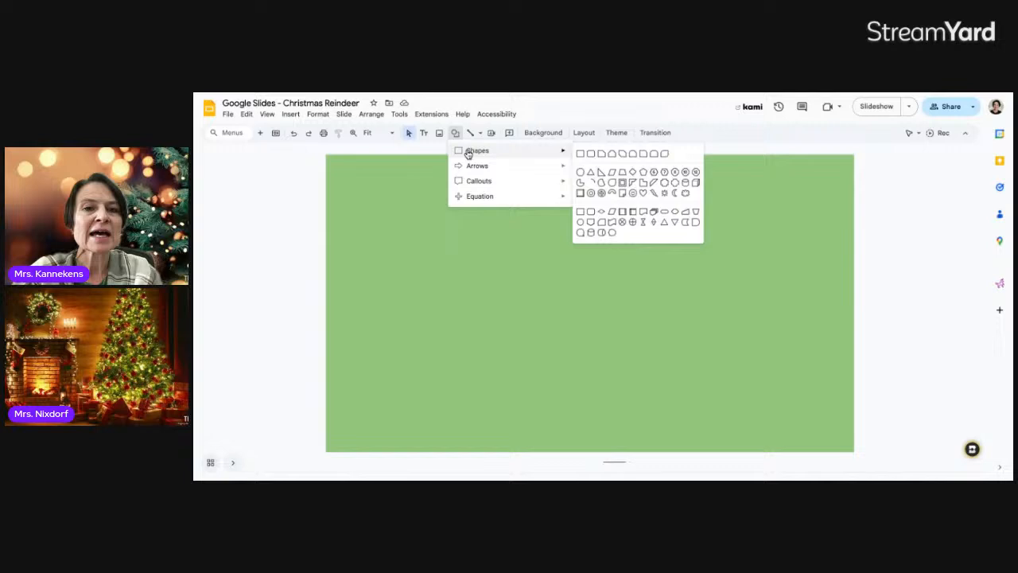
{"action": "left_click", "coordinate": [581, 175]}
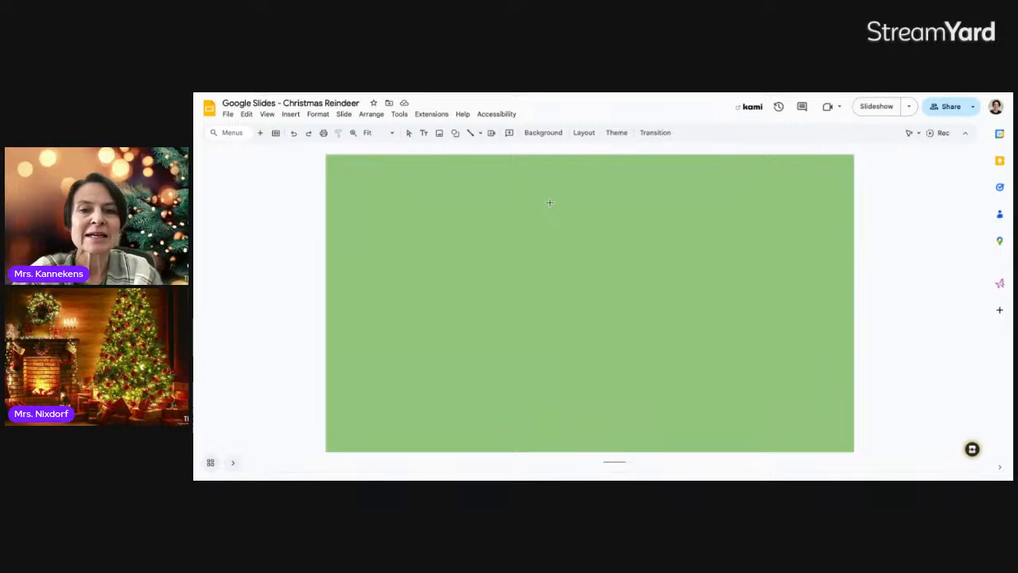
{"action": "left_click_drag", "start_coordinate": [567, 235], "coordinate": [612, 298]}
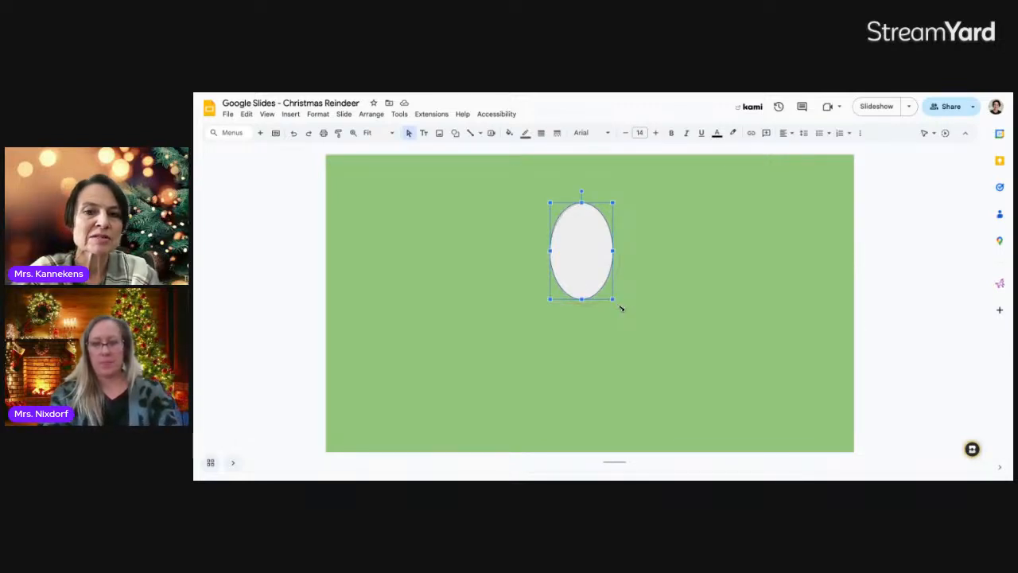
{"action": "mouse_move", "coordinate": [611, 299]}
{"action": "left_mouse_down"}
{"action": "mouse_move", "coordinate": [612, 316]}
{"action": "mouse_move", "coordinate": [616, 305]}
{"action": "left_mouse_up"}
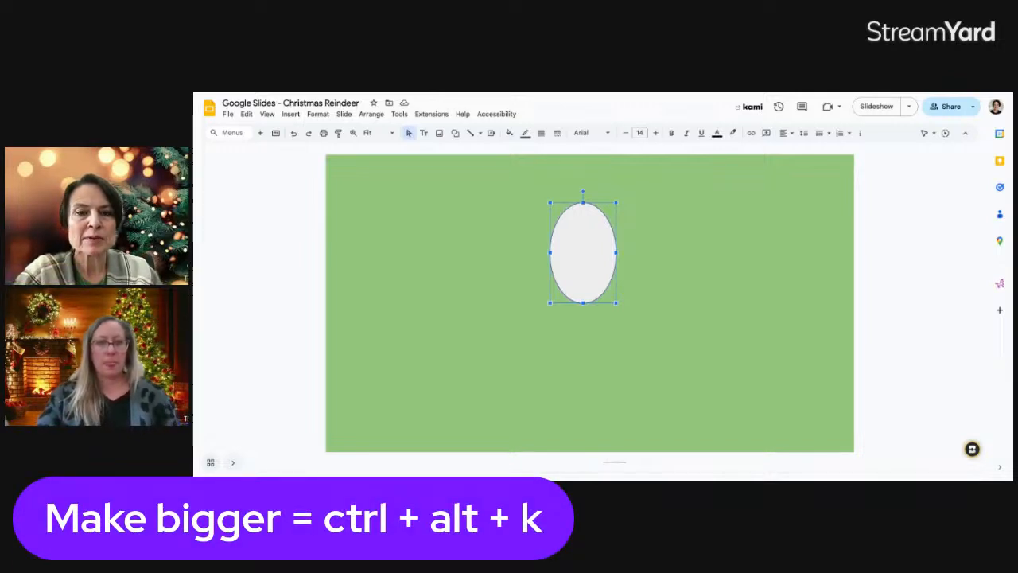
{"action": "key", "text": "ctrl+alt+k"}
{"action": "key", "text": "ctrl+alt+k"}
{"action": "key", "text": "ctrl+alt+k"}
{"action": "key", "text": "ctrl+alt+k"}
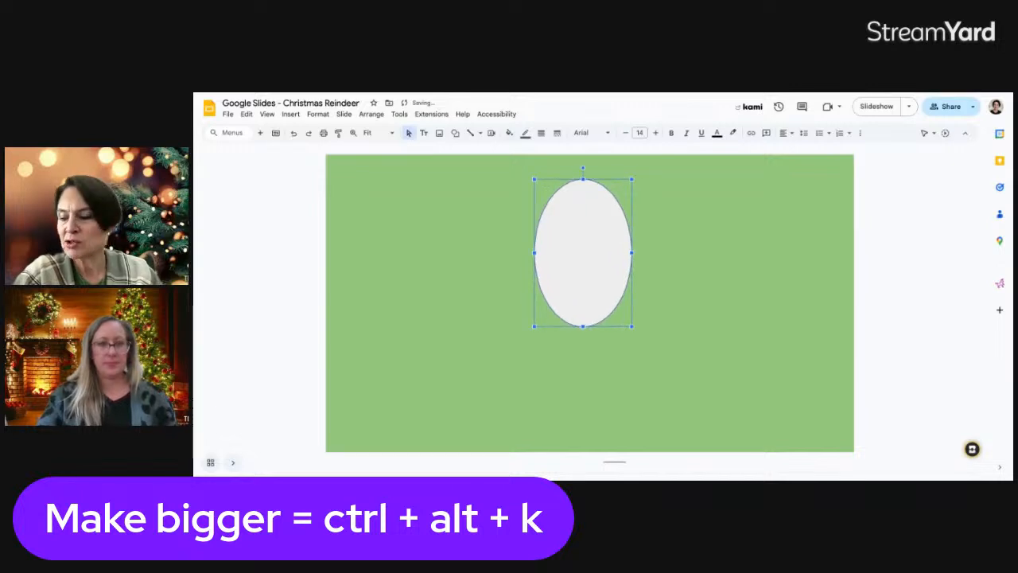
{"action": "key", "text": "ctrl+alt+j"}
{"action": "key", "text": "ctrl+alt+j"}
{"action": "key", "text": "ctrl+alt+j"}
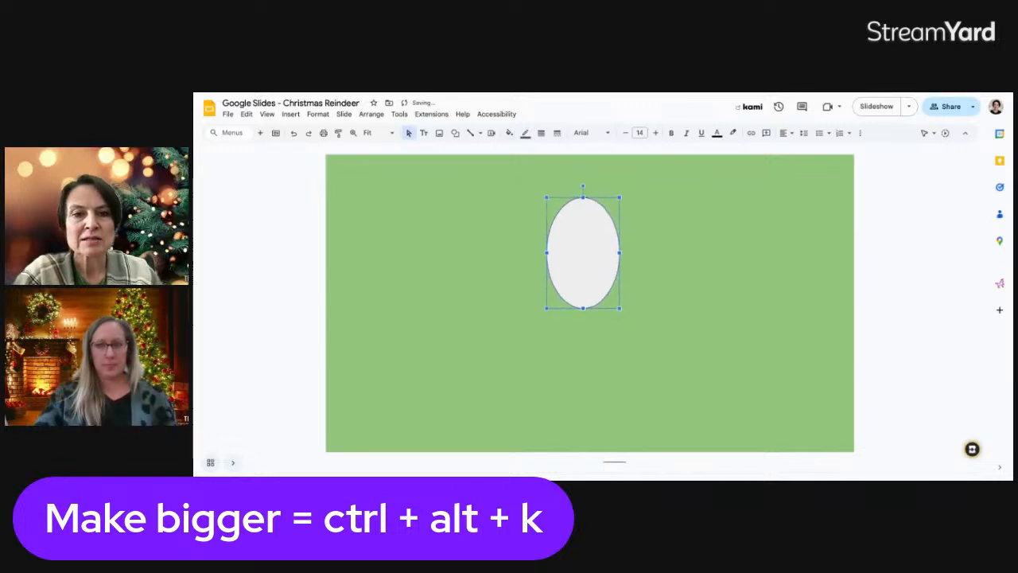
{"action": "left_click", "coordinate": [646, 276]}
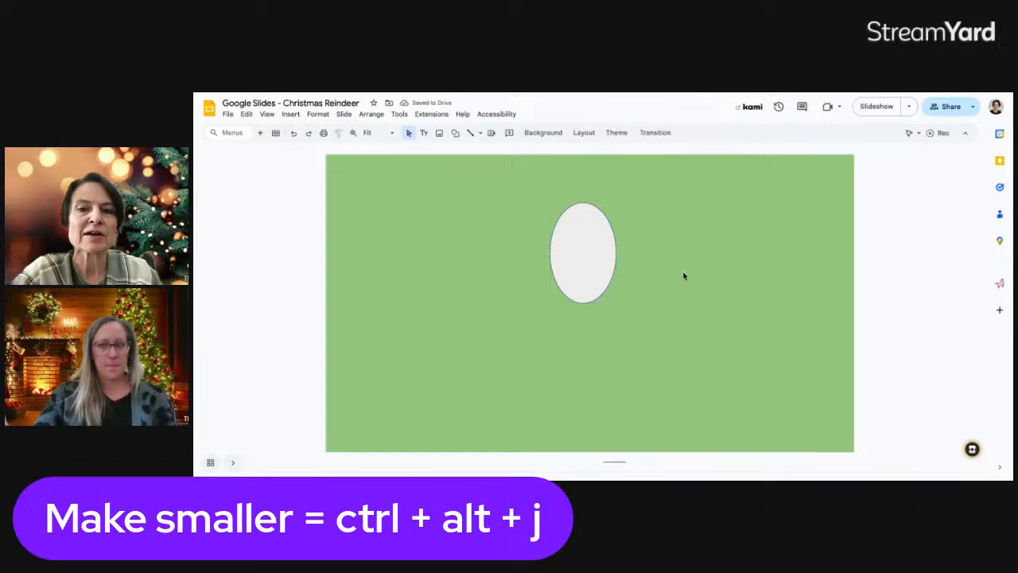
{"action": "left_click", "coordinate": [581, 250]}
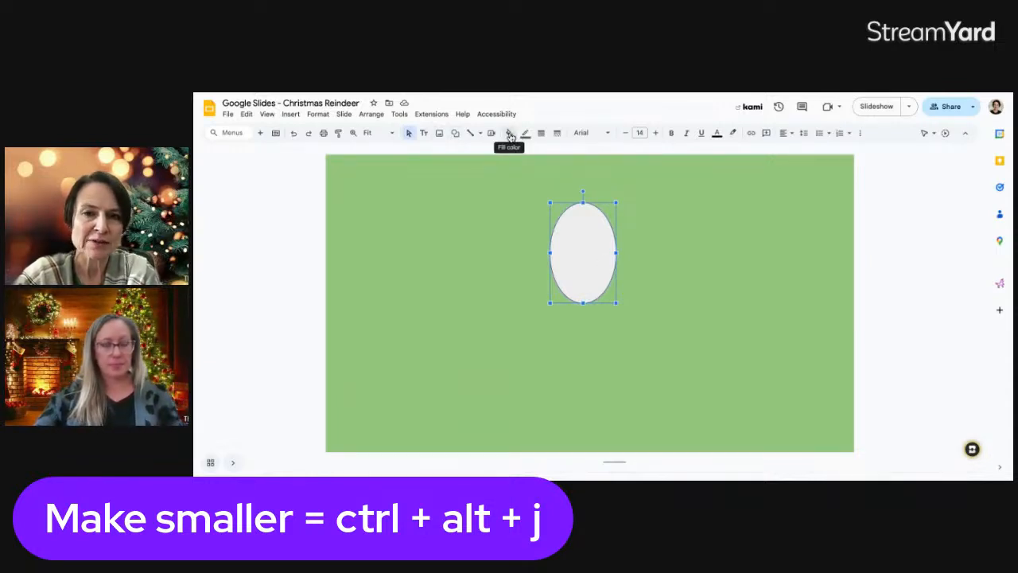
{"action": "left_click", "coordinate": [859, 134]}
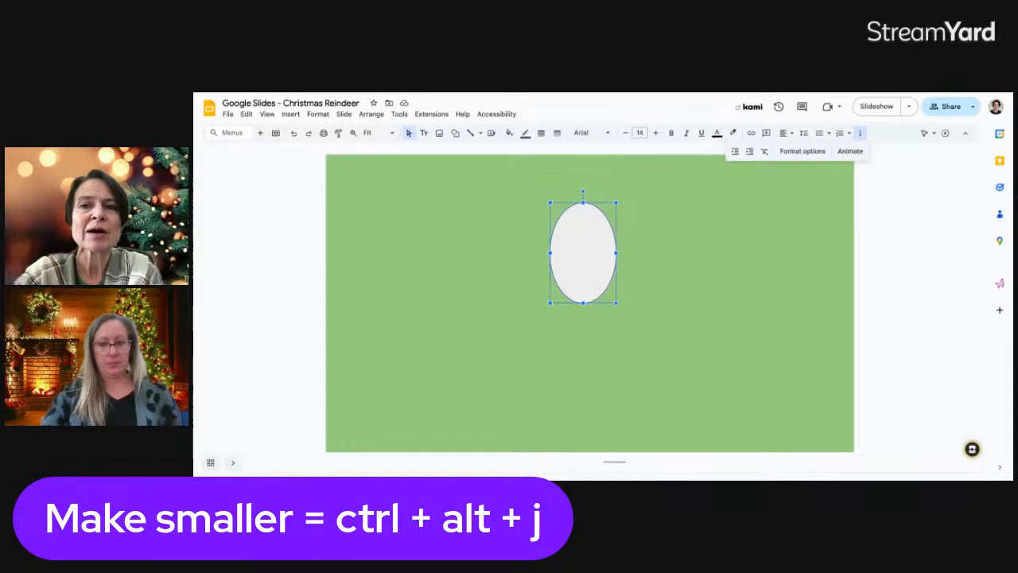
Replace the oval's dark orange fill with a custom medium tan colour
{"action": "left_click", "coordinate": [510, 134]}
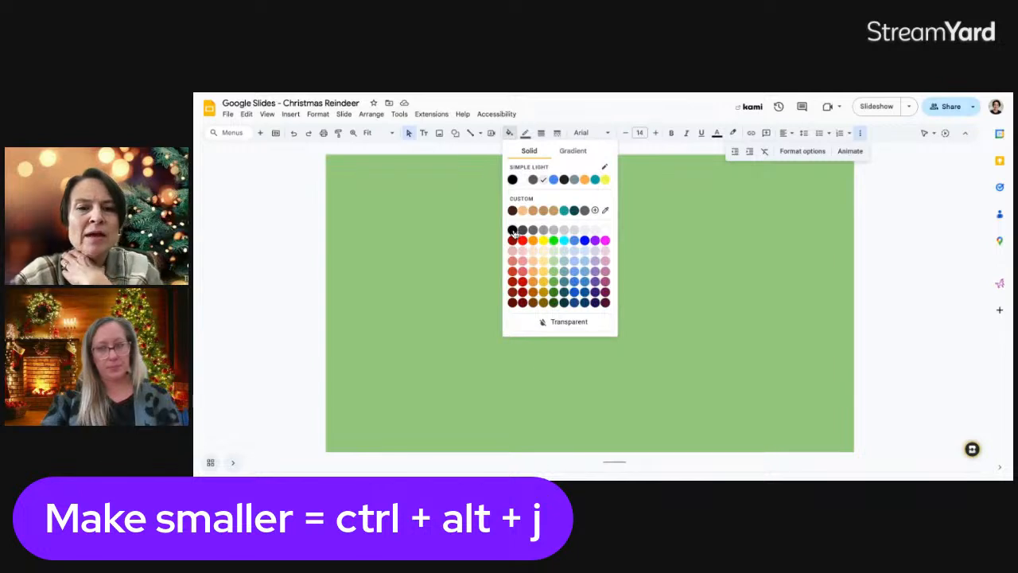
{"action": "left_click", "coordinate": [534, 292]}
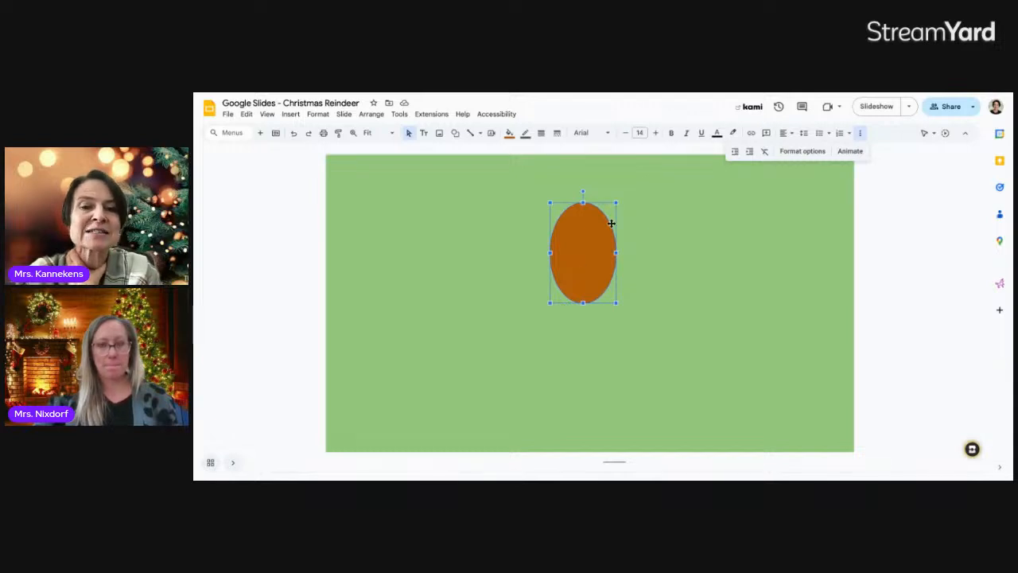
{"action": "left_click", "coordinate": [509, 133]}
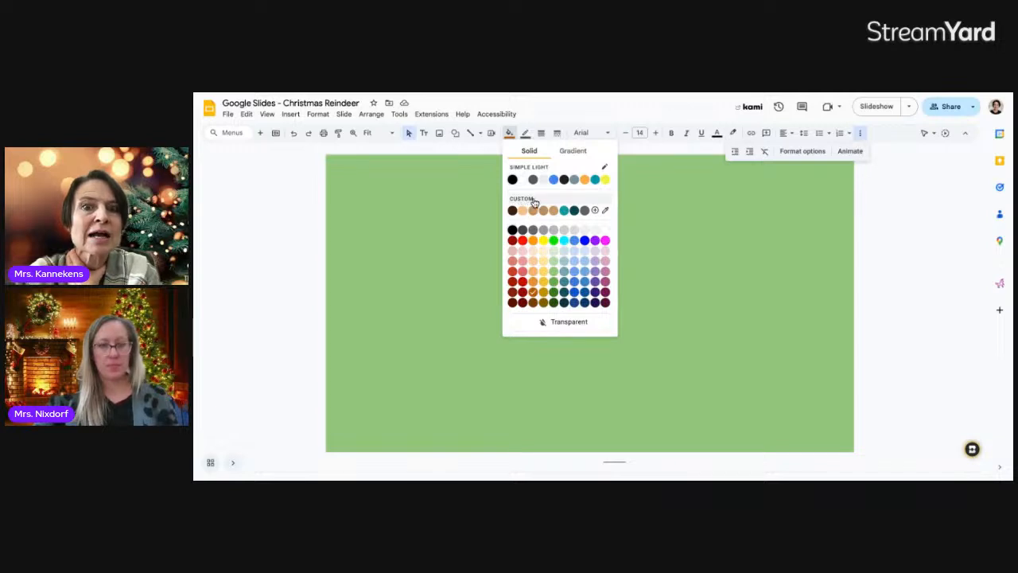
{"action": "left_click", "coordinate": [595, 210]}
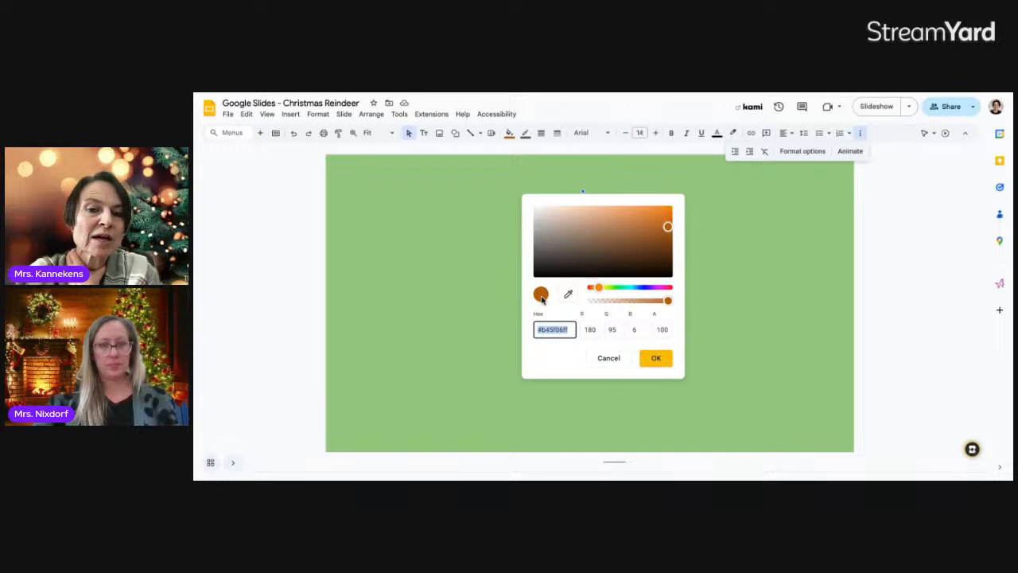
{"action": "left_click", "coordinate": [650, 230]}
{"action": "left_click", "coordinate": [634, 226]}
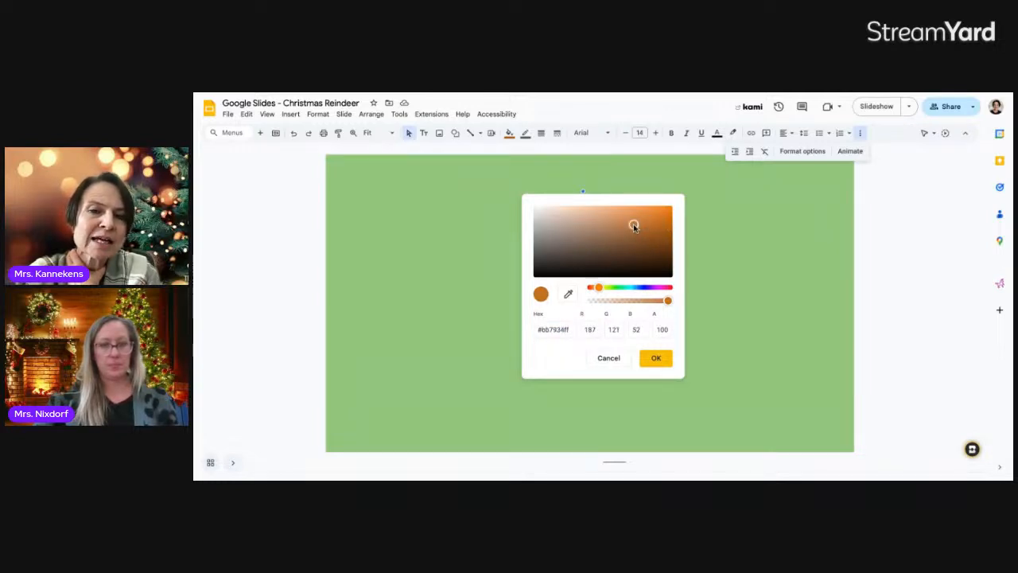
{"action": "left_click", "coordinate": [618, 219]}
{"action": "left_click", "coordinate": [619, 230]}
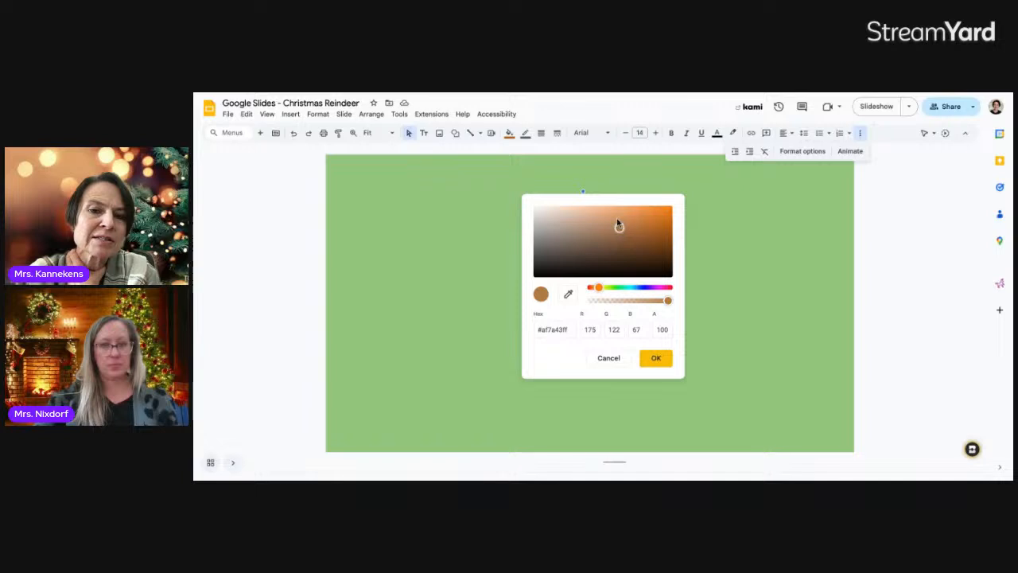
{"action": "left_click", "coordinate": [617, 218]}
{"action": "left_click", "coordinate": [619, 228]}
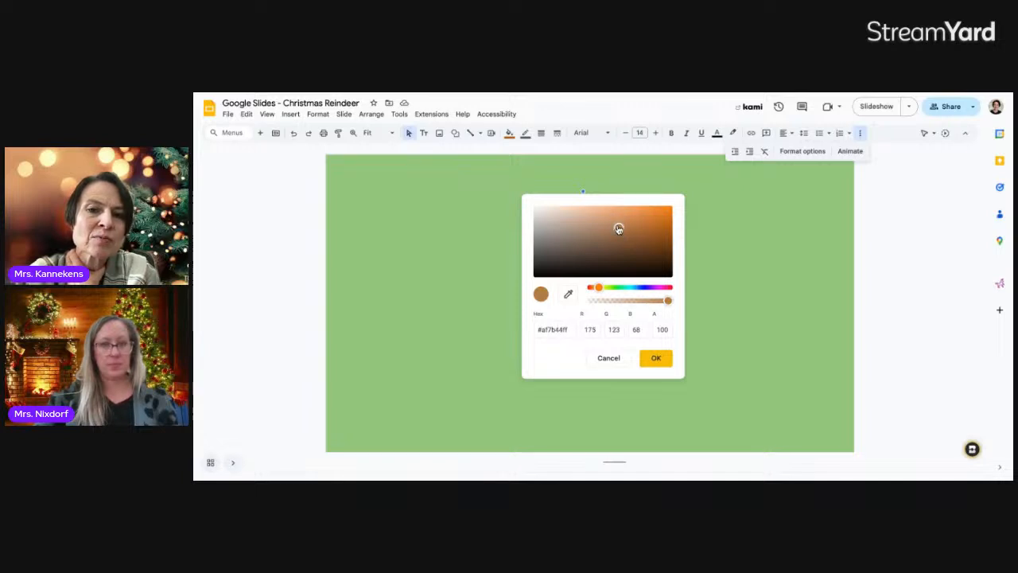
{"action": "left_click", "coordinate": [614, 223]}
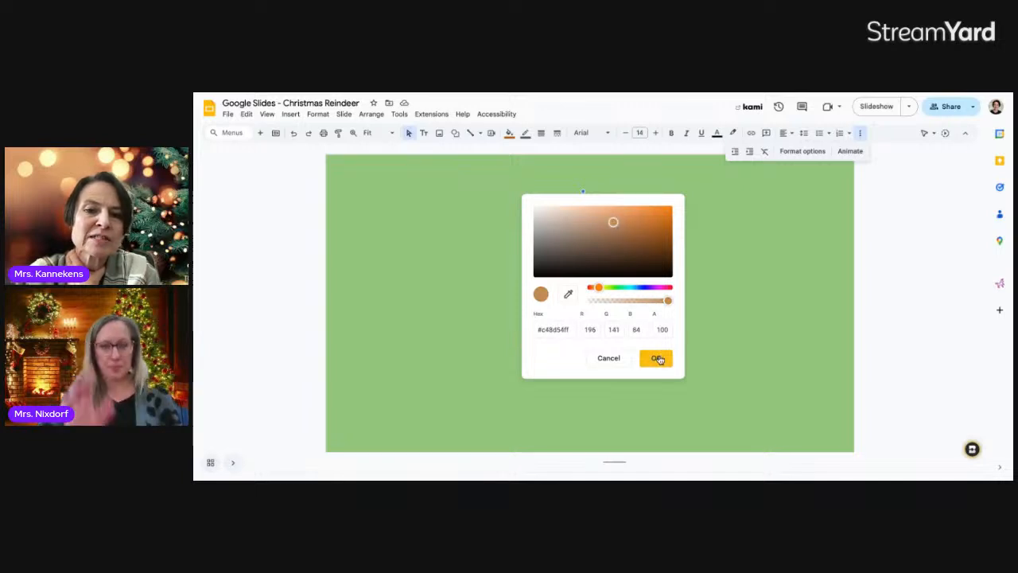
{"action": "left_click", "coordinate": [656, 358]}
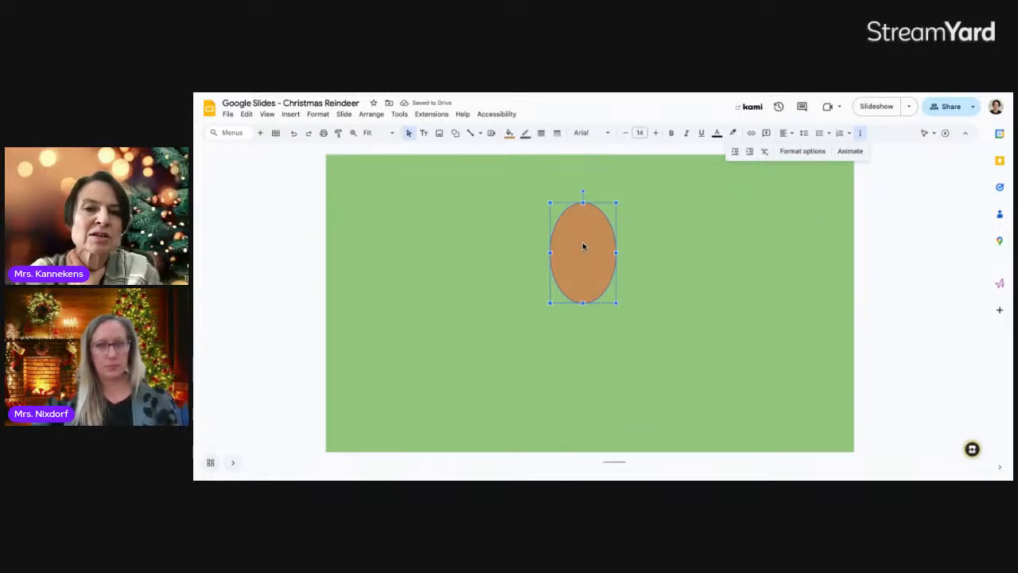
Lighten the oval's custom tan fill slightly
{"action": "left_click", "coordinate": [509, 133]}
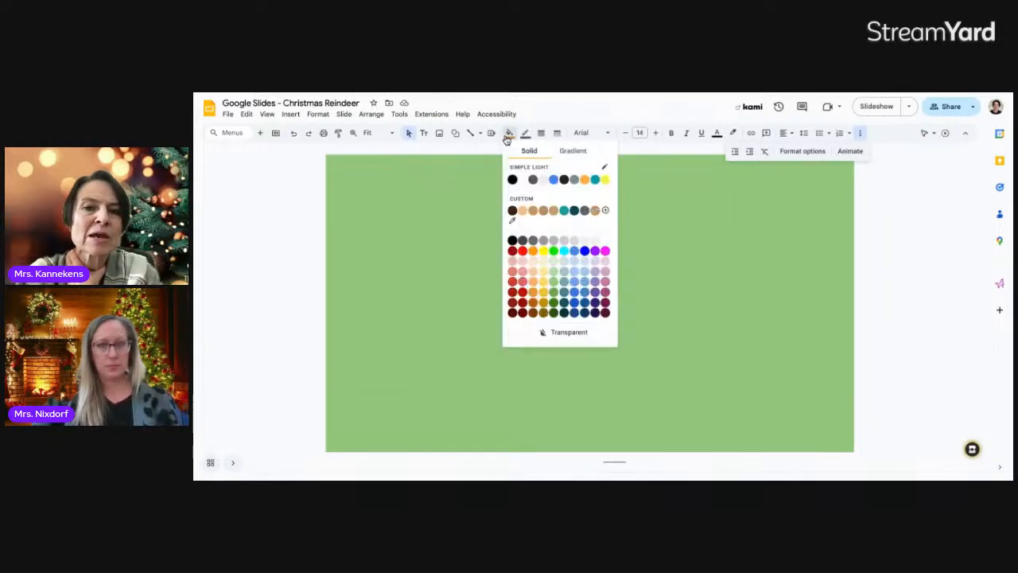
{"action": "left_click", "coordinate": [529, 205]}
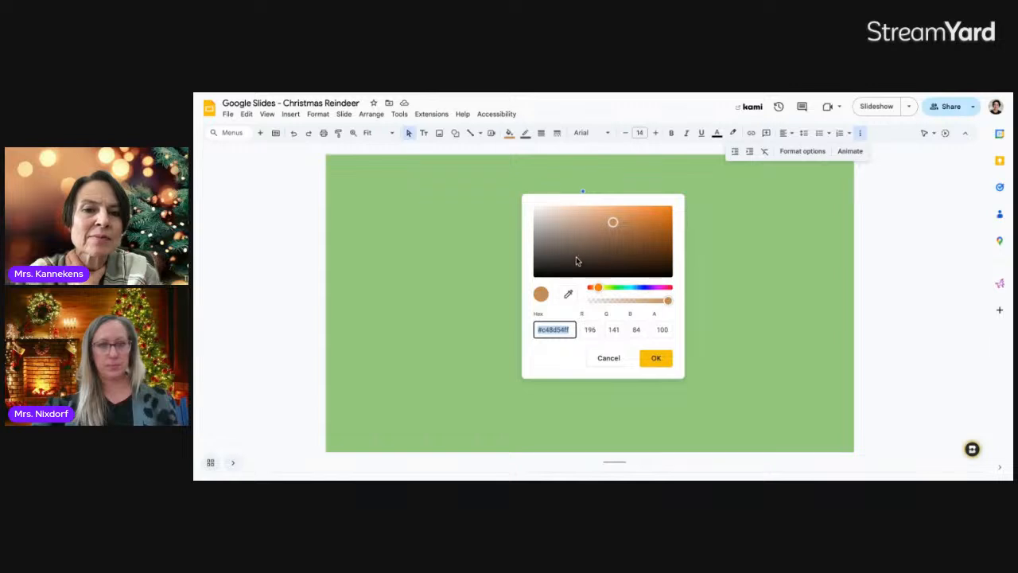
{"action": "left_click_drag", "start_coordinate": [612, 222], "coordinate": [595, 217]}
{"action": "left_click", "coordinate": [655, 358]}
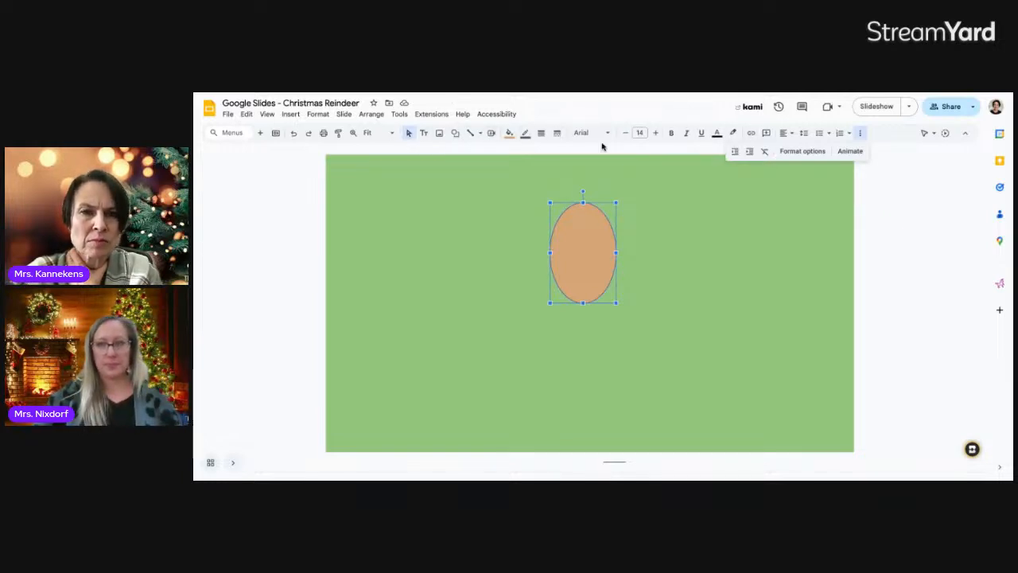
Draw a small circle inside the upper part of the tan oval
{"action": "left_click", "coordinate": [673, 192]}
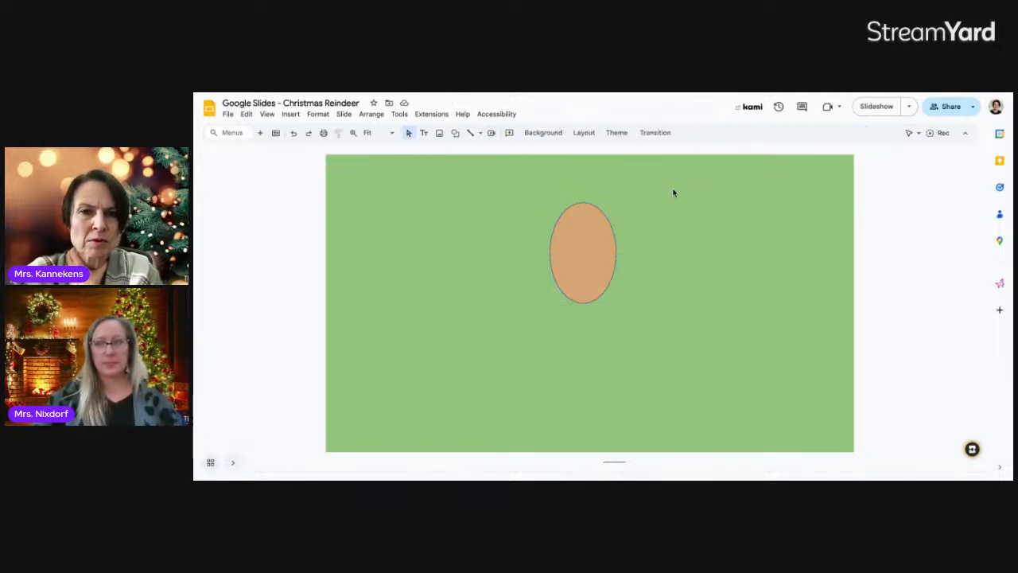
{"action": "left_click", "coordinate": [456, 134]}
{"action": "mouse_move", "coordinate": [467, 151]}
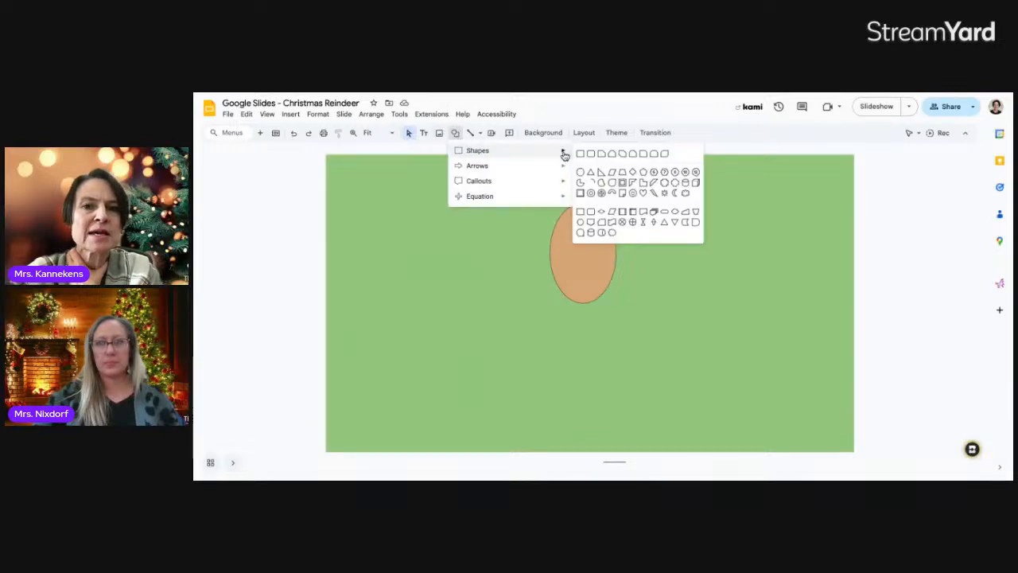
{"action": "left_click", "coordinate": [580, 172]}
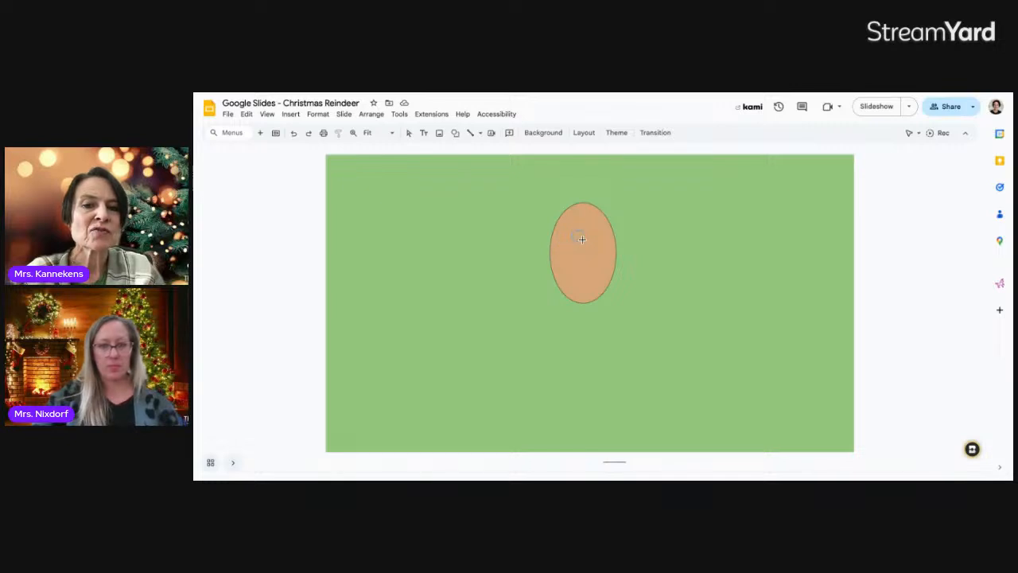
{"action": "left_click_drag", "start_coordinate": [571, 230], "coordinate": [583, 241]}
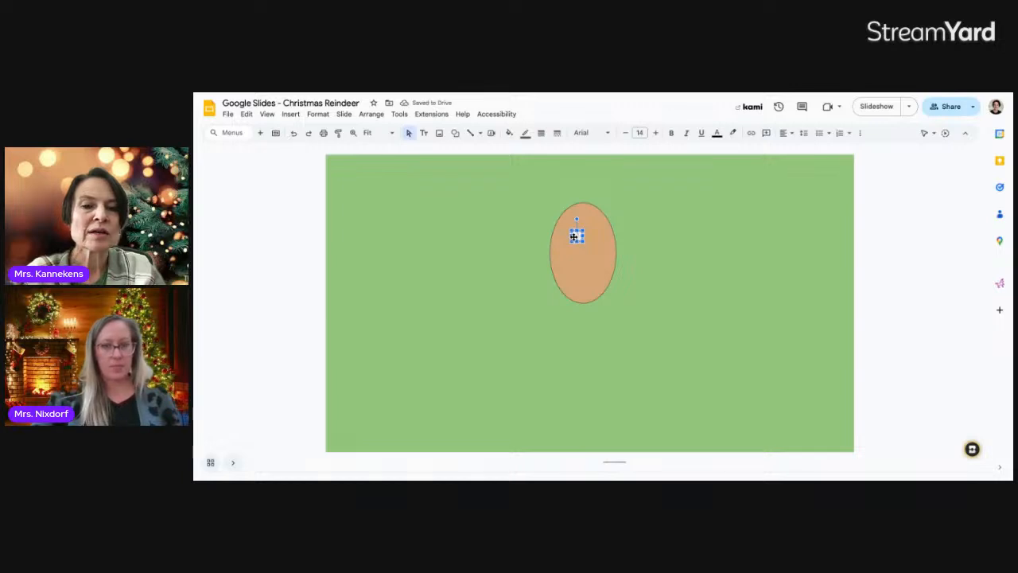
{"action": "left_click_drag", "start_coordinate": [573, 236], "coordinate": [570, 236]}
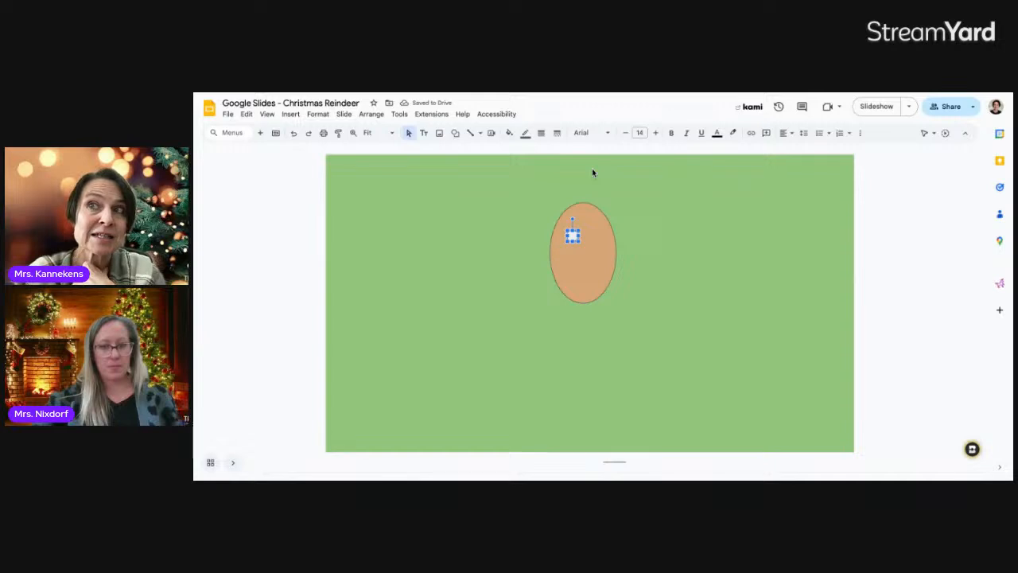
{"action": "left_click", "coordinate": [626, 196]}
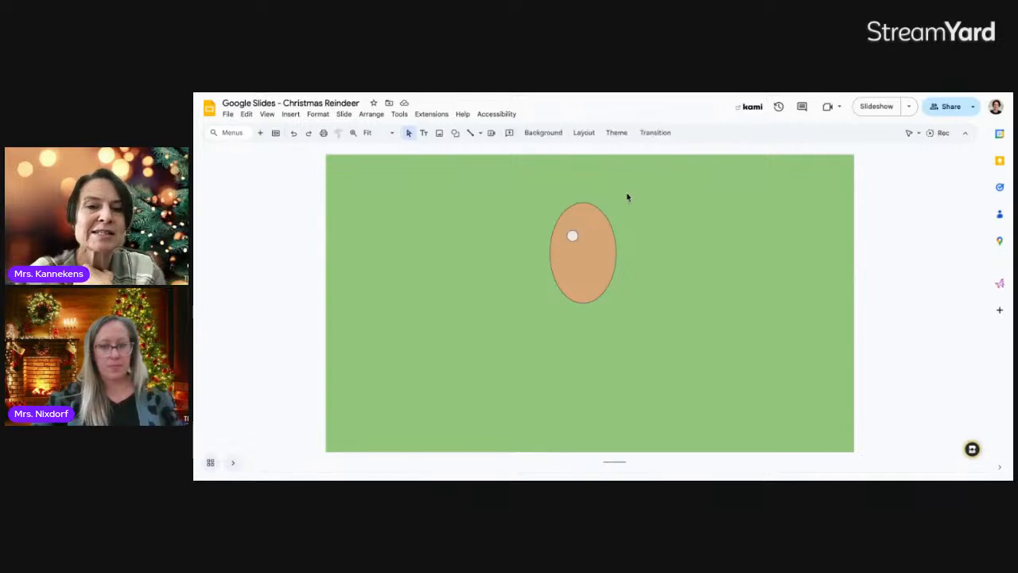
{"action": "left_click", "coordinate": [573, 235]}
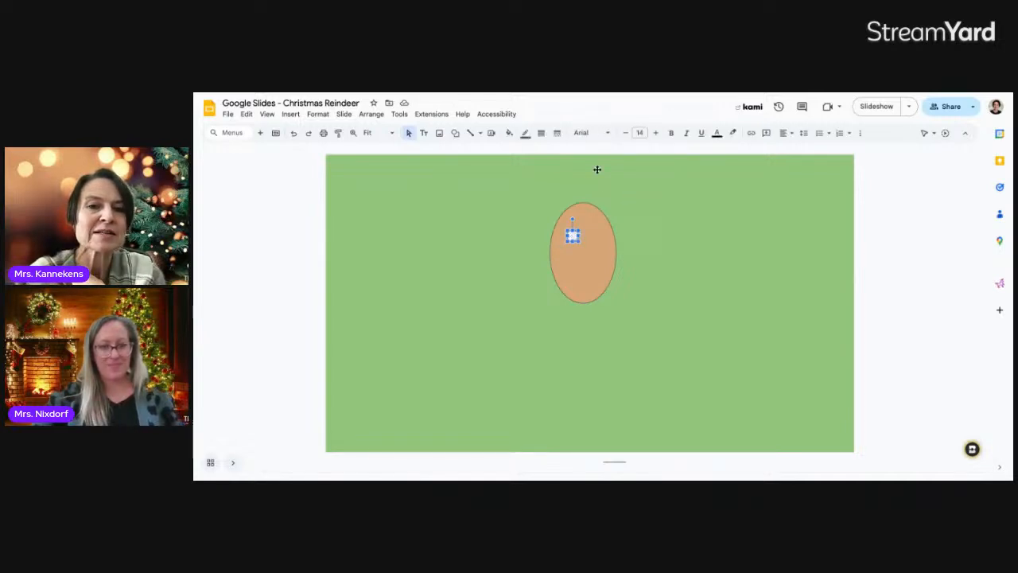
Give the small circle a black outline and black fill, then duplicate it
{"action": "left_click", "coordinate": [526, 134]}
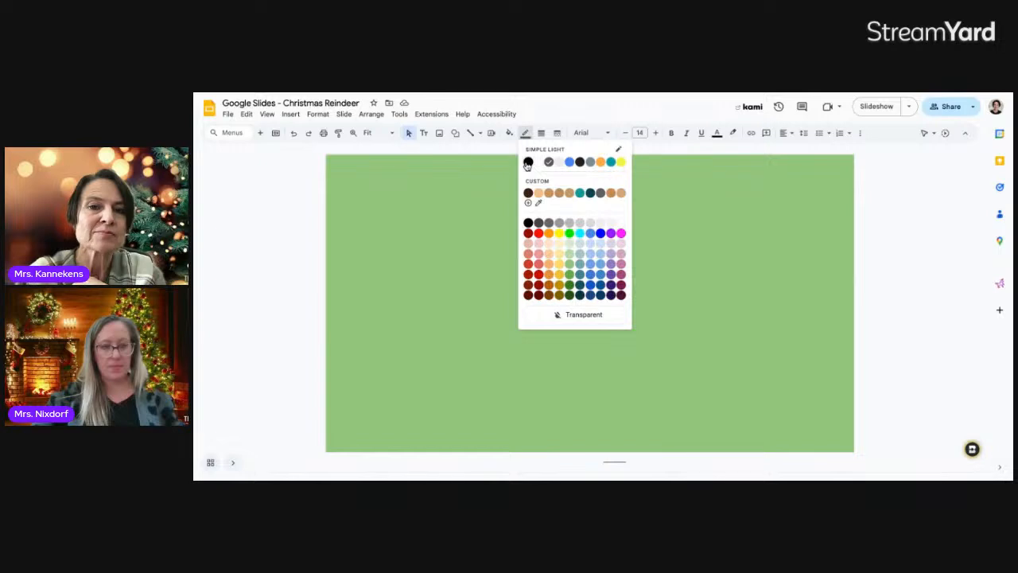
{"action": "left_click", "coordinate": [527, 162]}
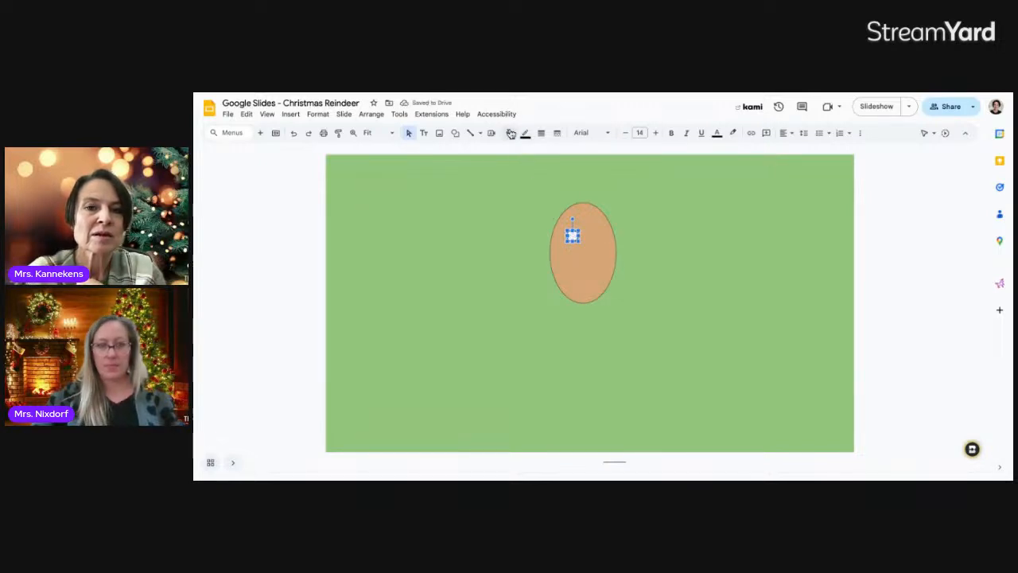
{"action": "left_click", "coordinate": [510, 133]}
{"action": "left_click", "coordinate": [512, 183]}
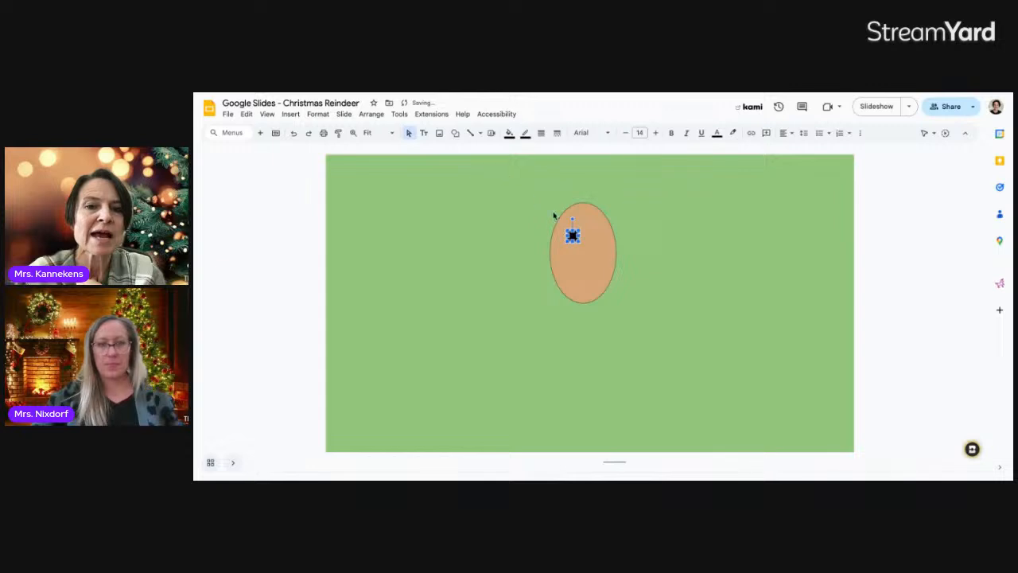
{"action": "left_click", "coordinate": [587, 236]}
{"action": "left_click", "coordinate": [575, 235]}
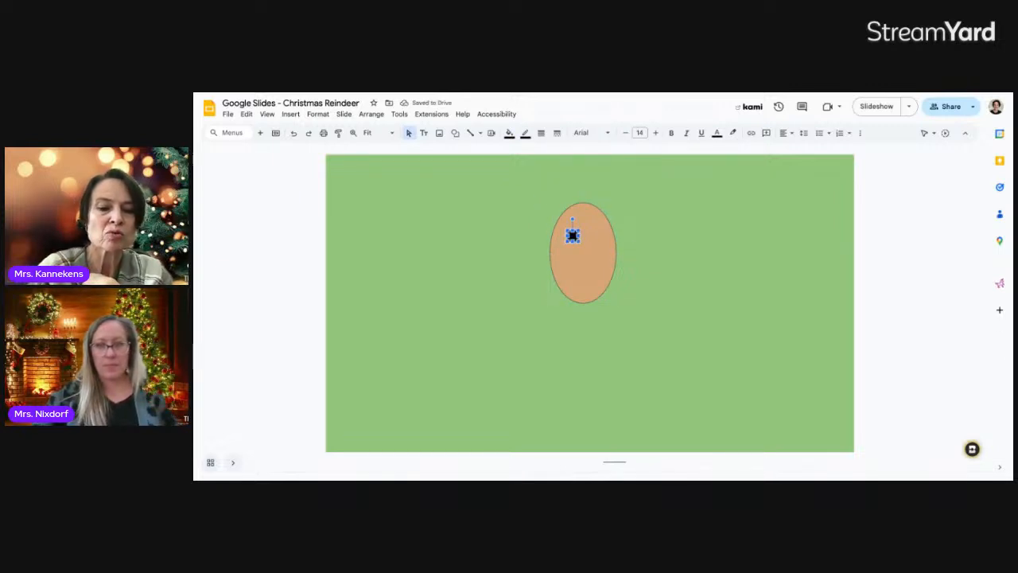
{"action": "key", "text": "ctrl+d"}
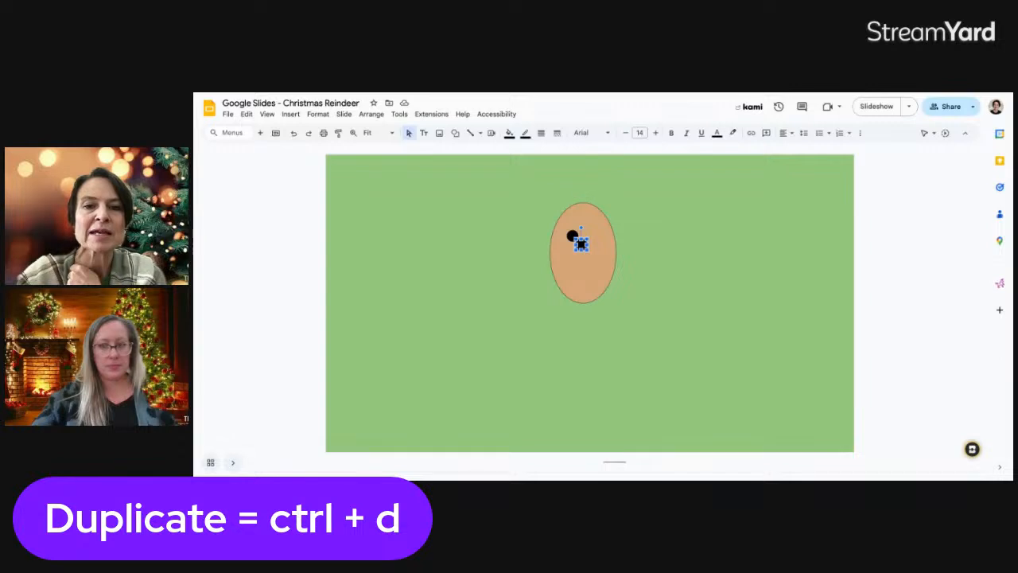
Position the duplicated eye just right of the first eye, level with it
{"action": "key", "text": "Right"}
{"action": "key", "text": "Right"}
{"action": "key", "text": "Right"}
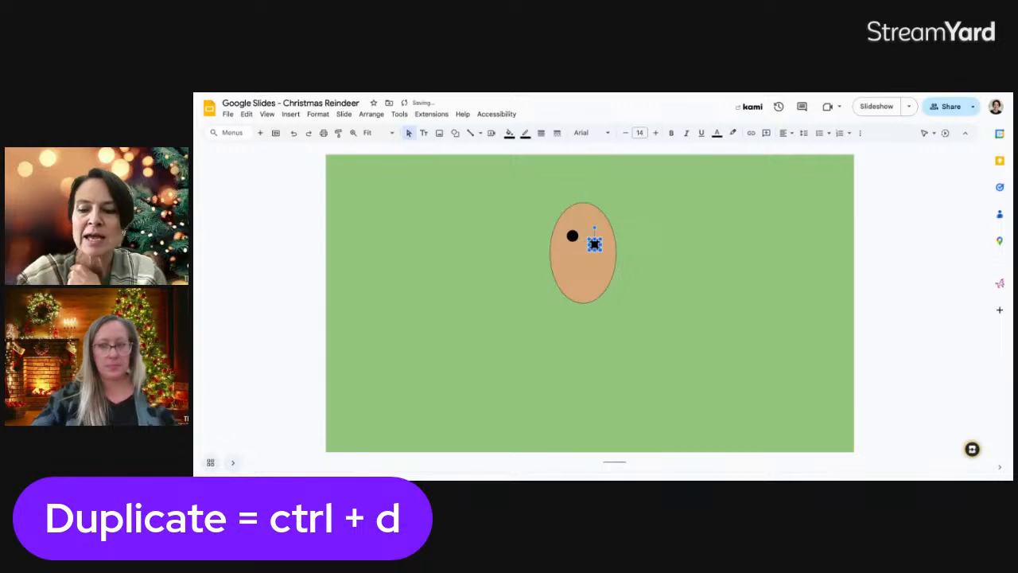
{"action": "key", "text": "Up"}
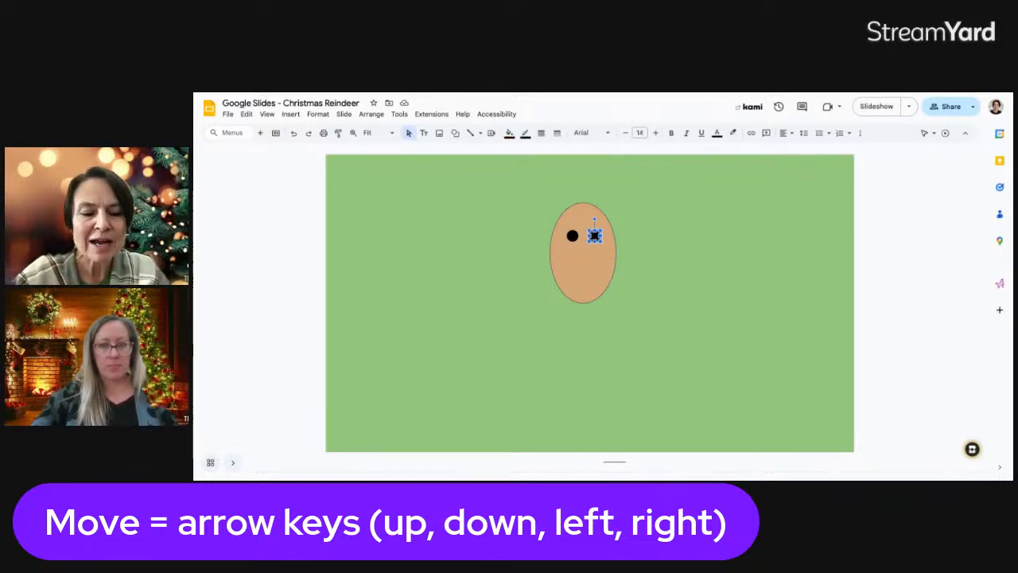
{"action": "key", "text": "shift+Left"}
{"action": "key", "text": "shift+Left"}
{"action": "key", "text": "shift+Left"}
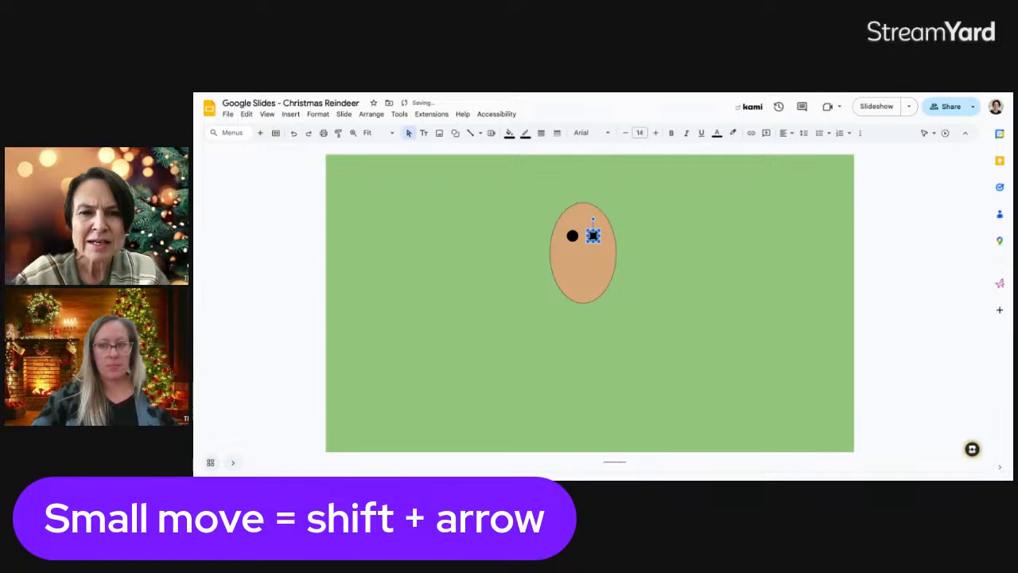
{"action": "left_click", "coordinate": [689, 275]}
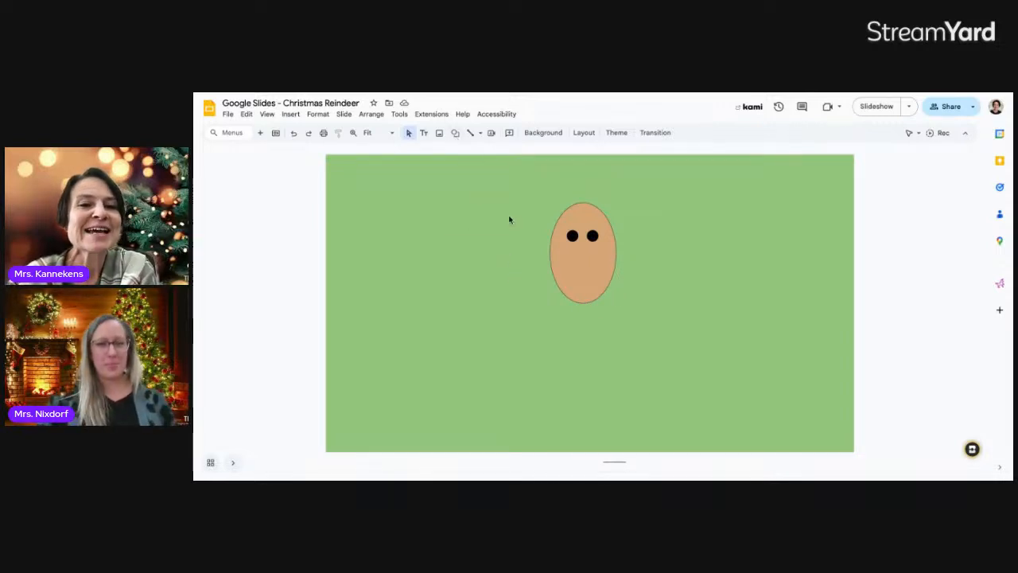
Place a small circle below the eyes for the nose
{"action": "left_click", "coordinate": [460, 135]}
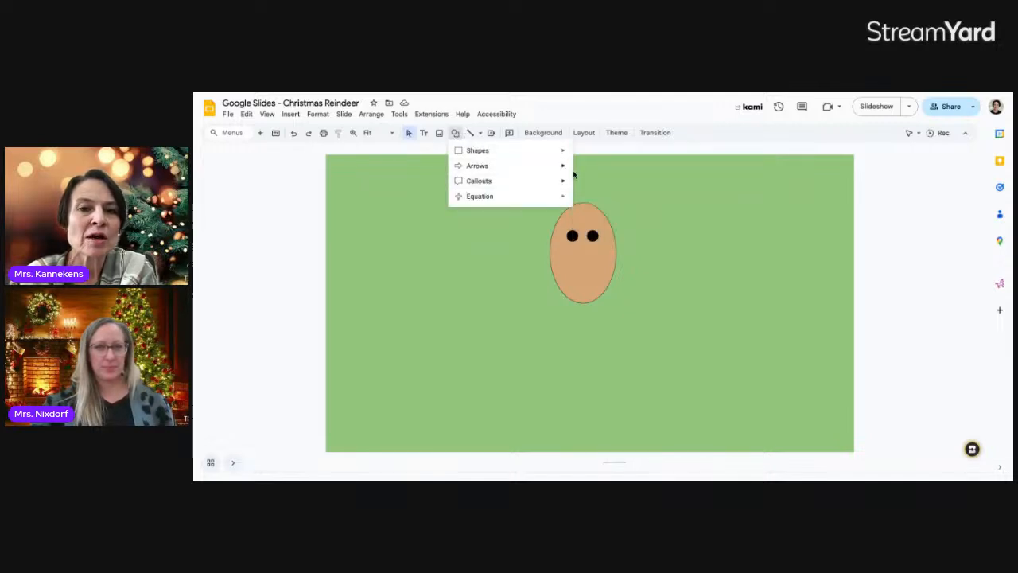
{"action": "mouse_move", "coordinate": [561, 150]}
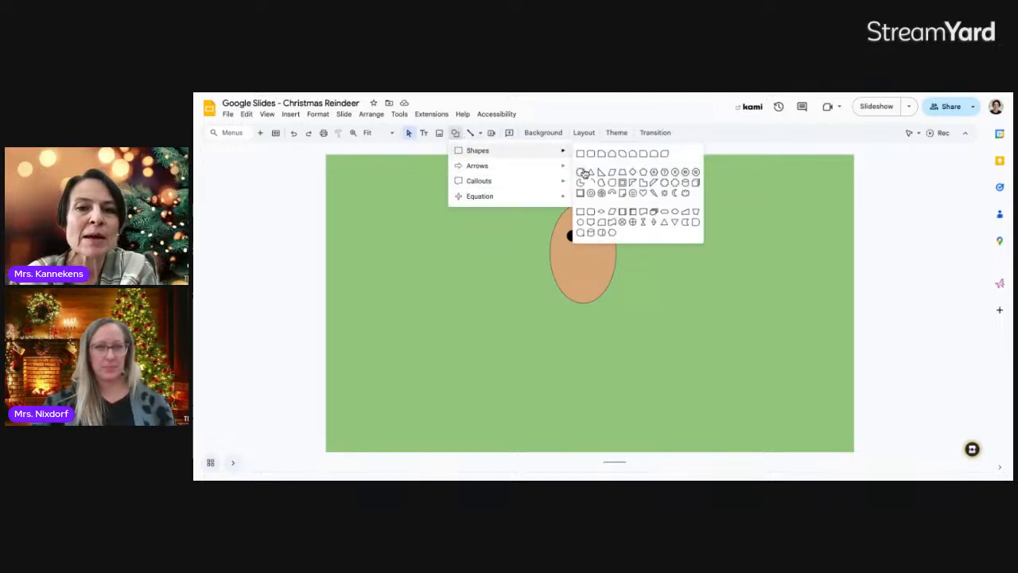
{"action": "left_click", "coordinate": [583, 173]}
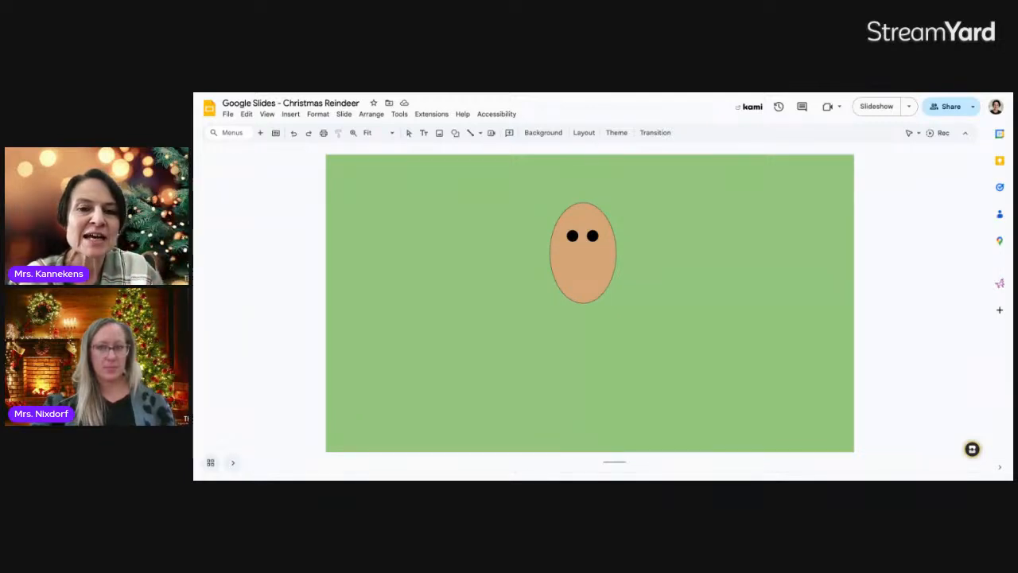
{"action": "left_click", "coordinate": [594, 282]}
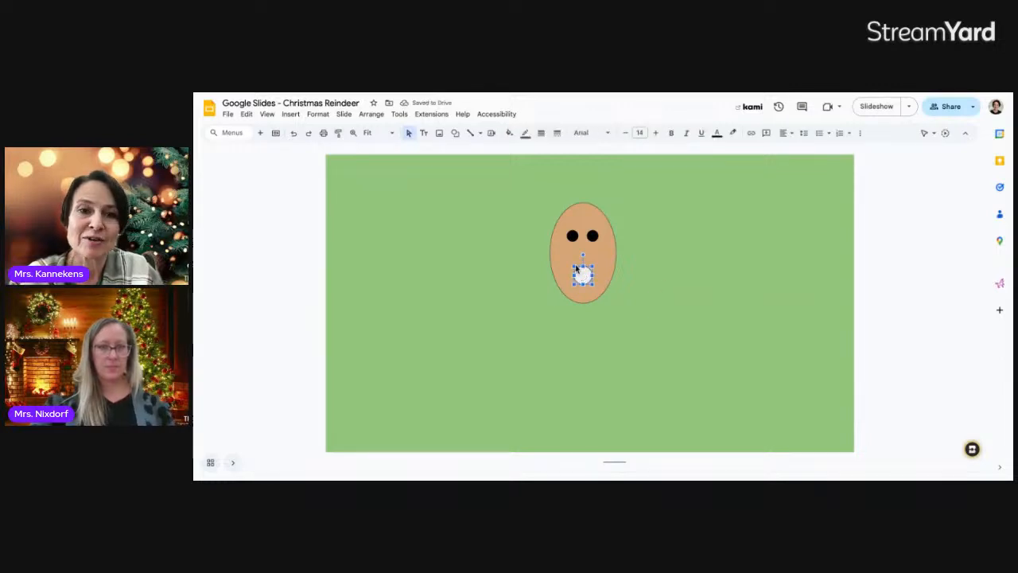
Fill the nose with a red gradient and enlarge it slightly
{"action": "left_click", "coordinate": [510, 133]}
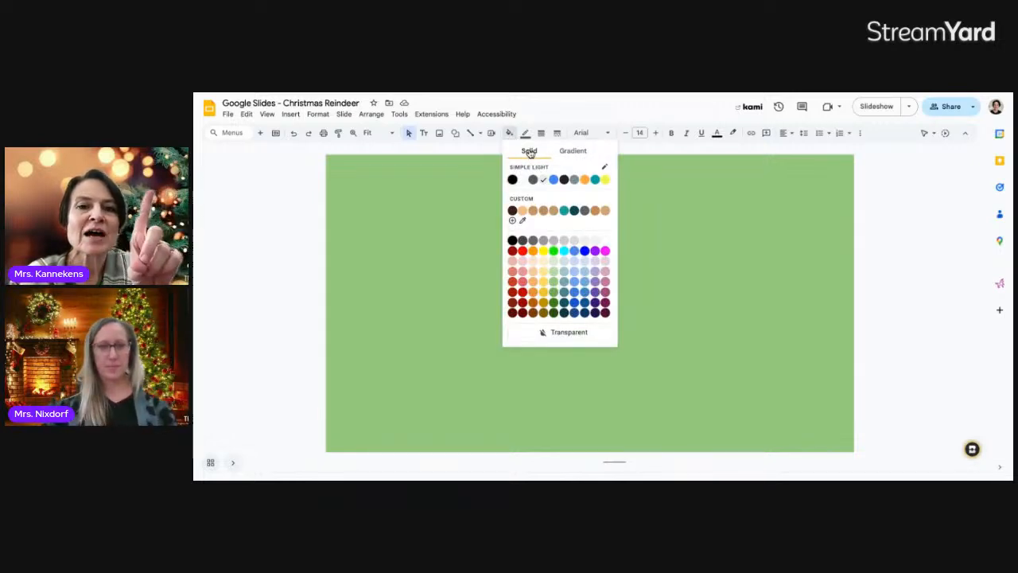
{"action": "left_click", "coordinate": [574, 152]}
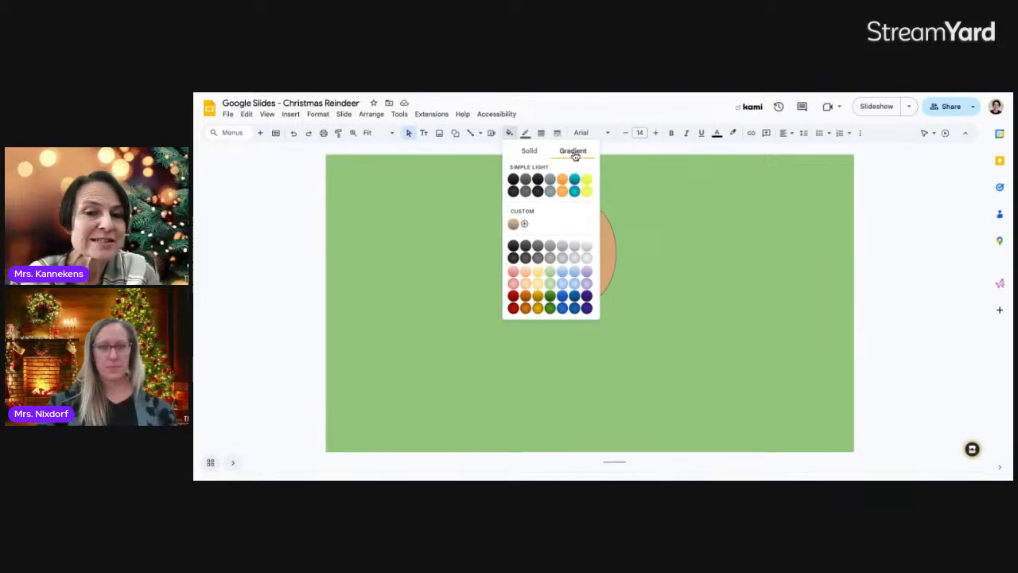
{"action": "left_click", "coordinate": [513, 309]}
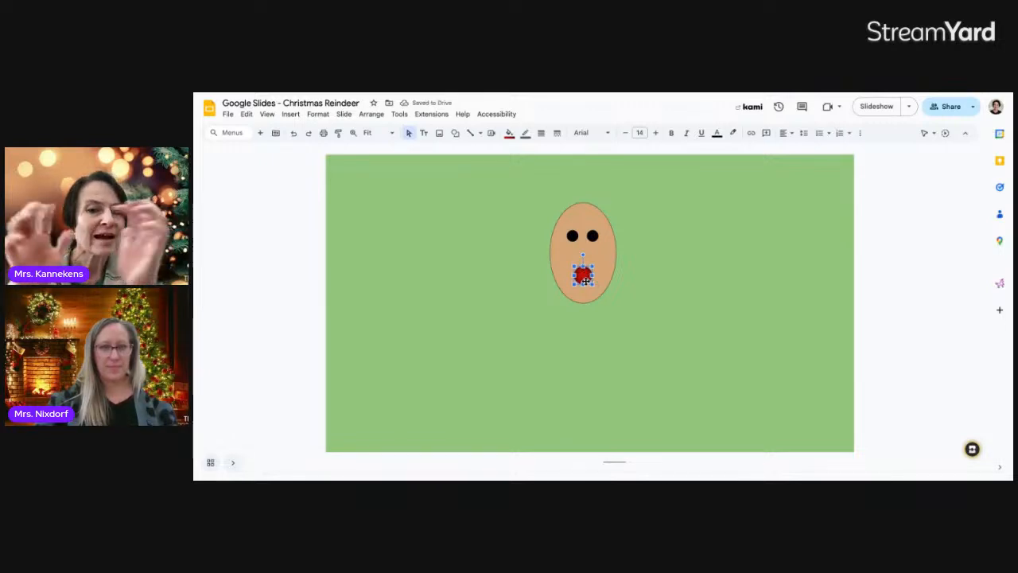
{"action": "left_click", "coordinate": [625, 318]}
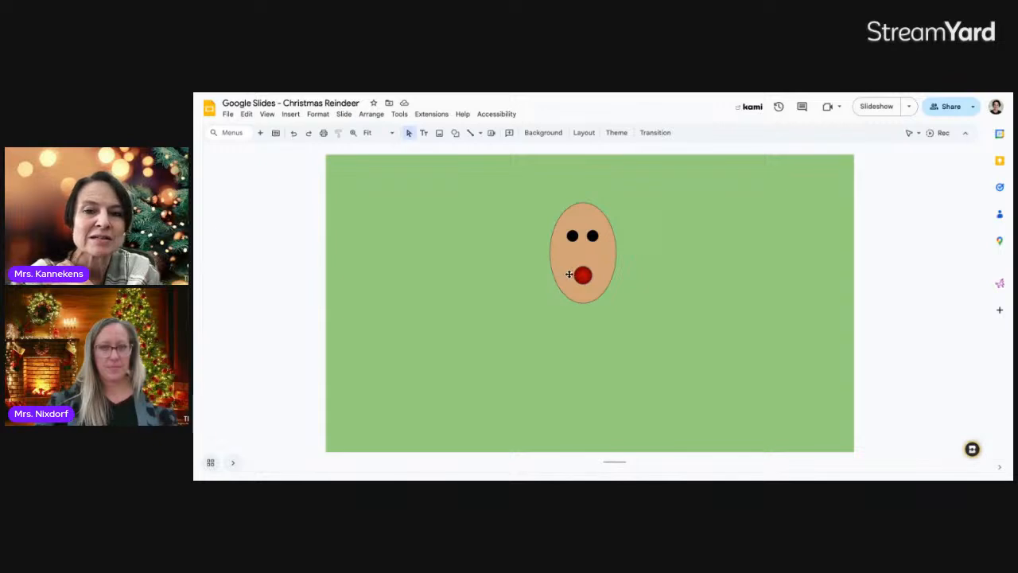
{"action": "left_click", "coordinate": [582, 275]}
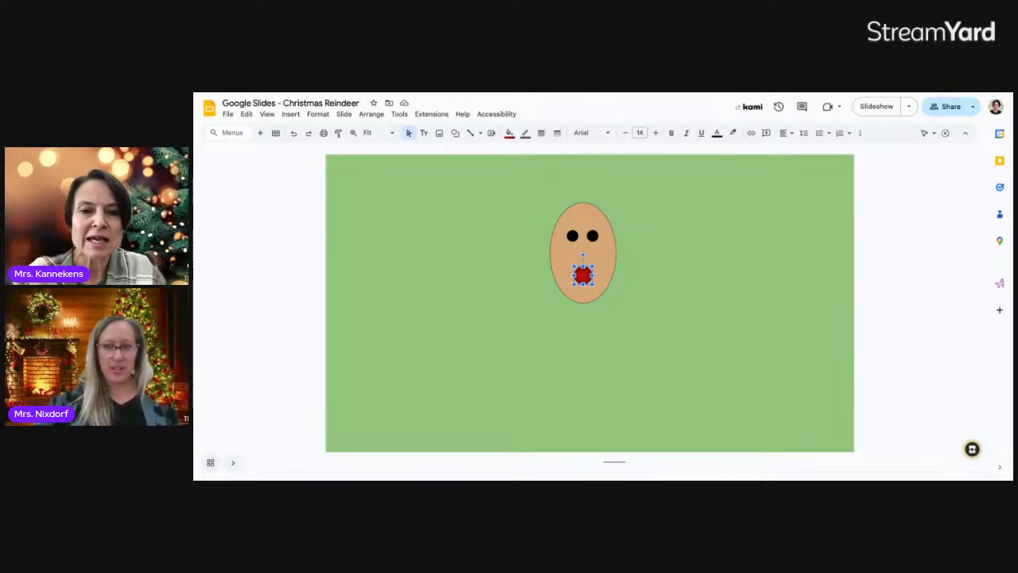
{"action": "key", "text": "ctrl+alt+k"}
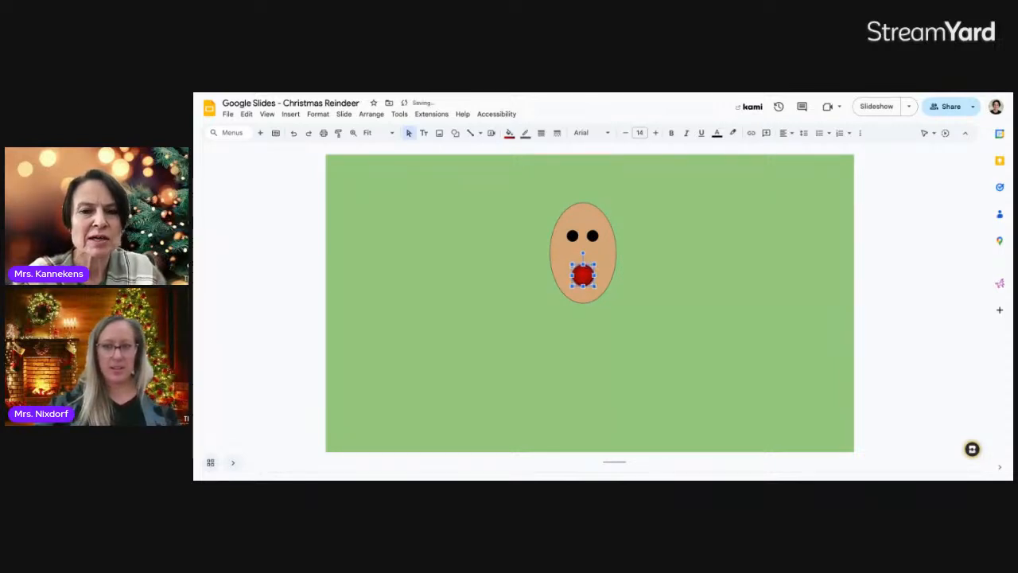
Select the oval, eyes and nose together and nudge them three steps down
{"action": "left_click", "coordinate": [664, 278]}
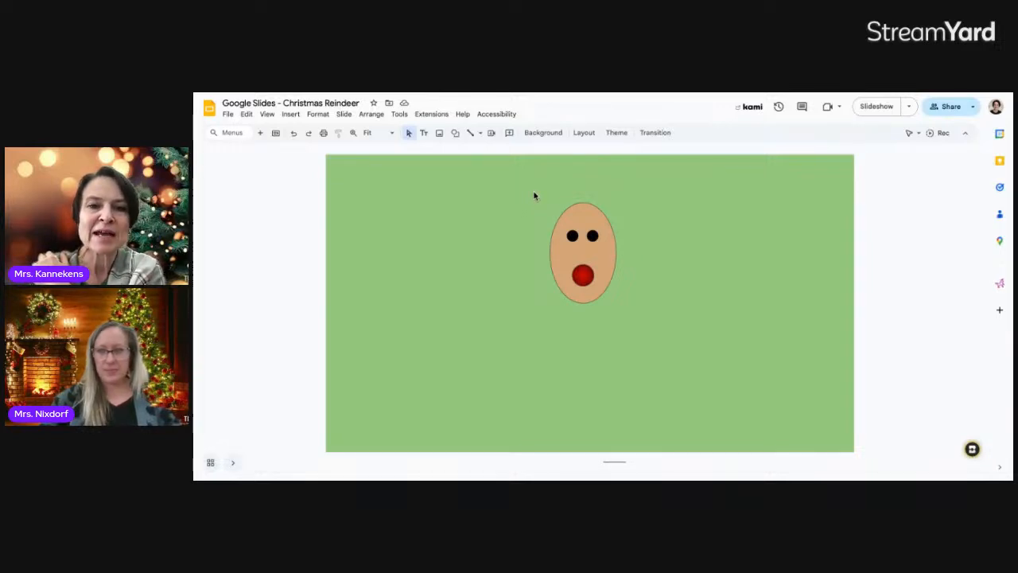
{"action": "left_click_drag", "start_coordinate": [535, 194], "coordinate": [569, 206]}
{"action": "left_click_drag", "start_coordinate": [606, 239], "coordinate": [631, 312]}
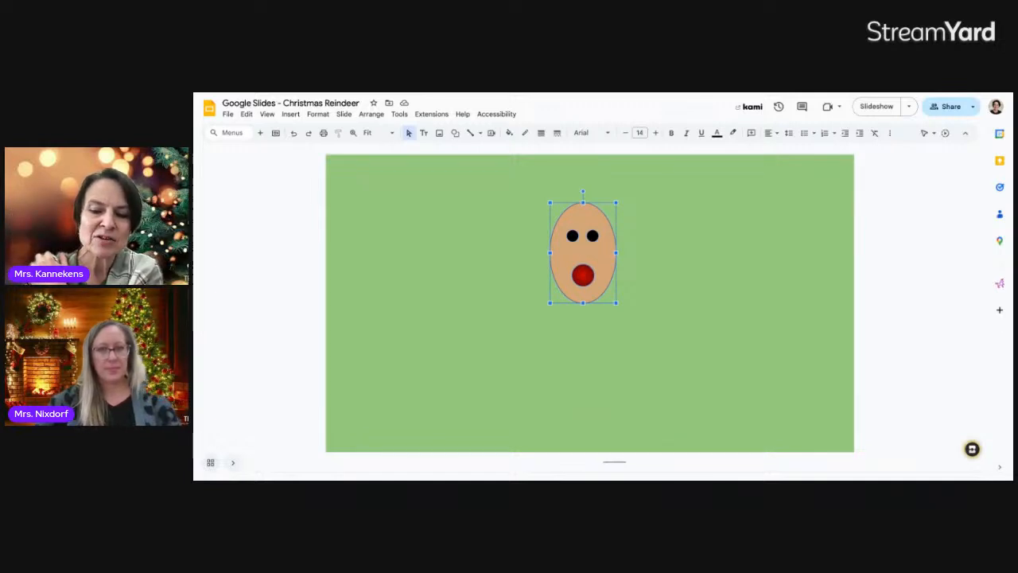
{"action": "key", "text": "Down"}
{"action": "key", "text": "Down"}
{"action": "key", "text": "Down"}
{"action": "key", "text": "Down"}
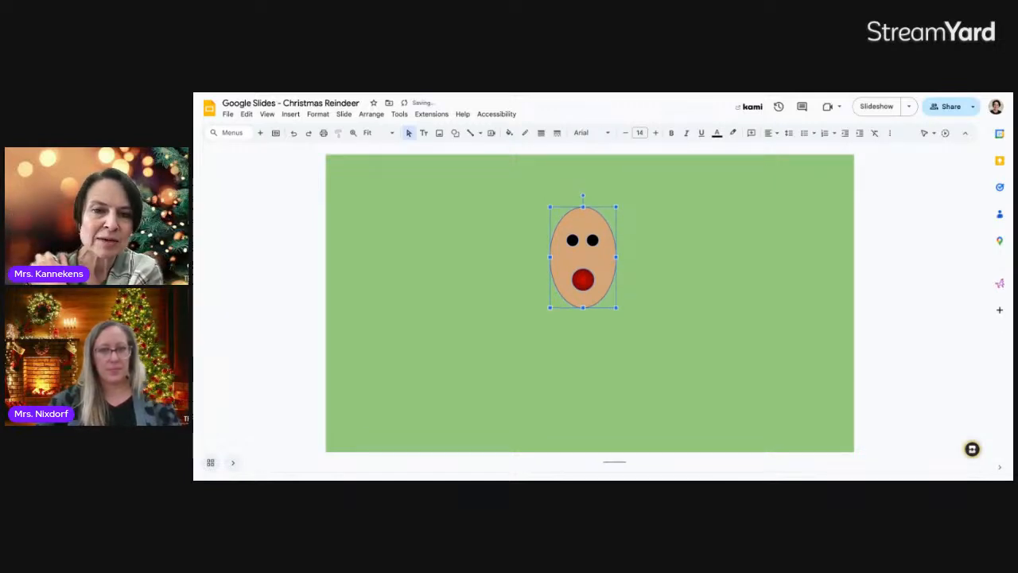
{"action": "key", "text": "Down"}
{"action": "key", "text": "Down"}
{"action": "key", "text": "Down"}
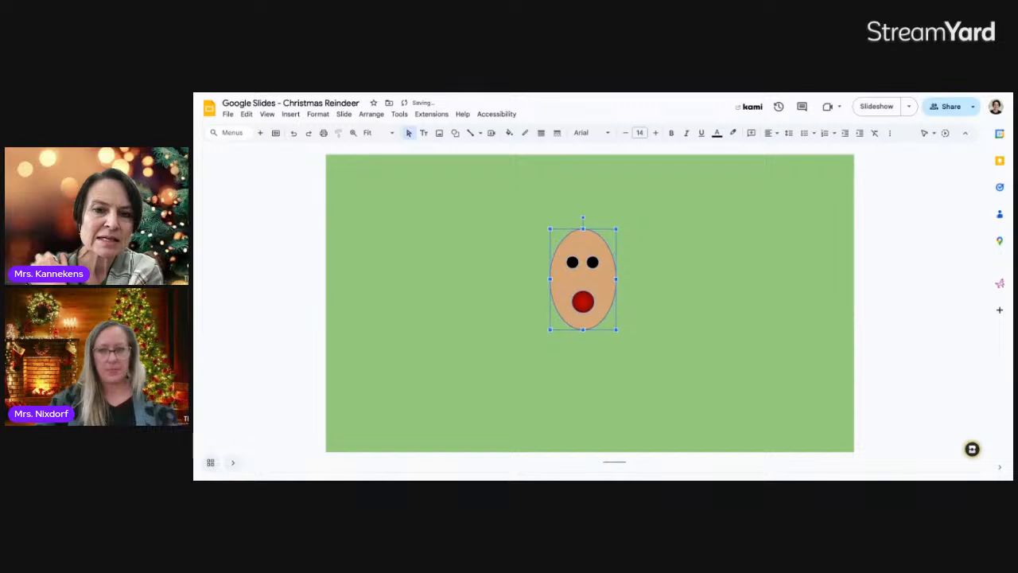
{"action": "key", "text": "Down"}
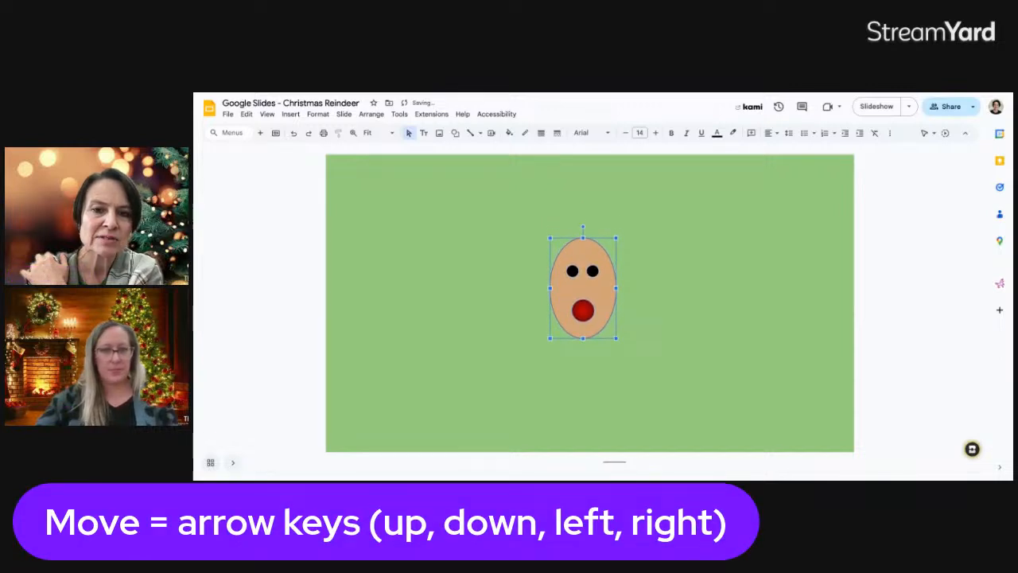
{"action": "left_click", "coordinate": [674, 267]}
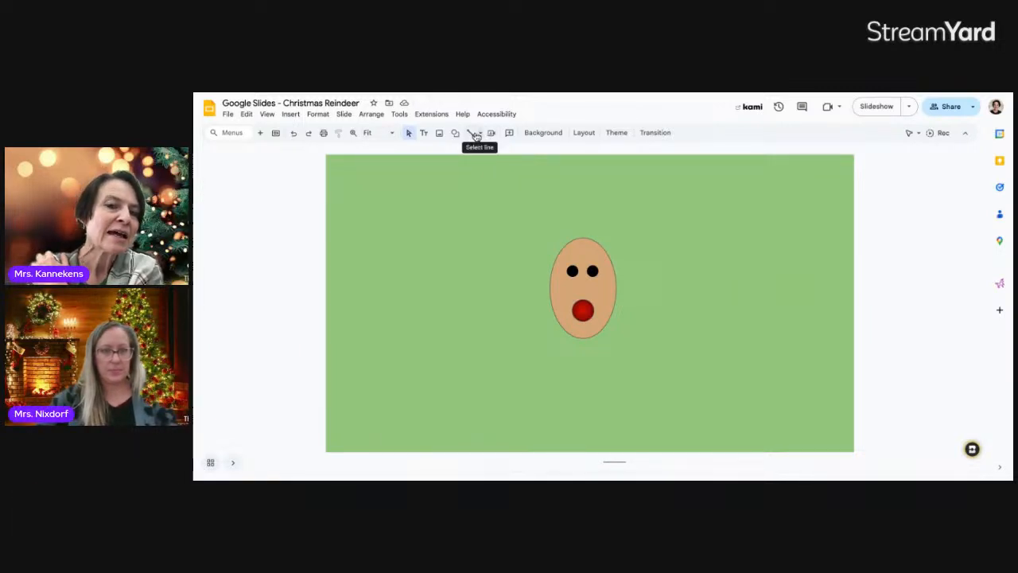
Trace a curved antler outline rising from the head's left side with the Curve tool
{"action": "left_click", "coordinate": [479, 135]}
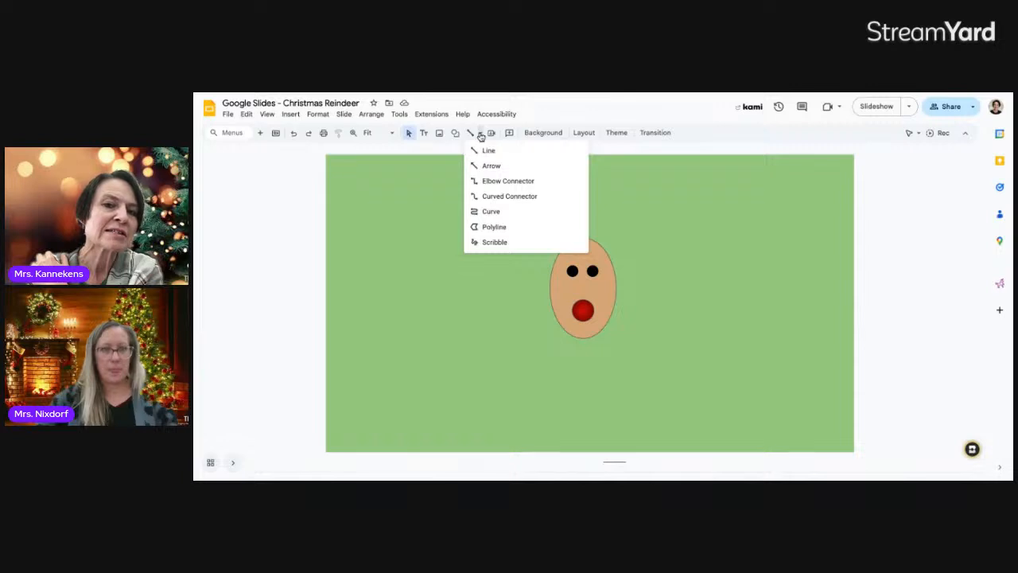
{"action": "left_click", "coordinate": [488, 212]}
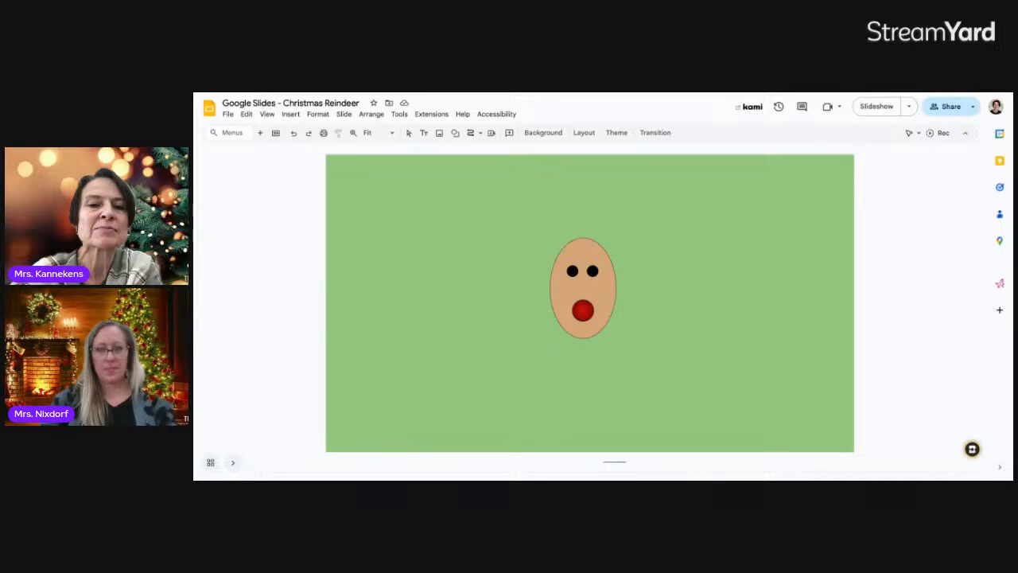
{"action": "mouse_move", "coordinate": [549, 253]}
{"action": "left_mouse_down"}
{"action": "mouse_move", "coordinate": [502, 249]}
{"action": "mouse_move", "coordinate": [476, 216]}
{"action": "mouse_move", "coordinate": [545, 236]}
{"action": "mouse_move", "coordinate": [501, 217]}
{"action": "mouse_move", "coordinate": [499, 186]}
{"action": "mouse_move", "coordinate": [519, 219]}
{"action": "mouse_move", "coordinate": [561, 232]}
{"action": "left_mouse_up"}
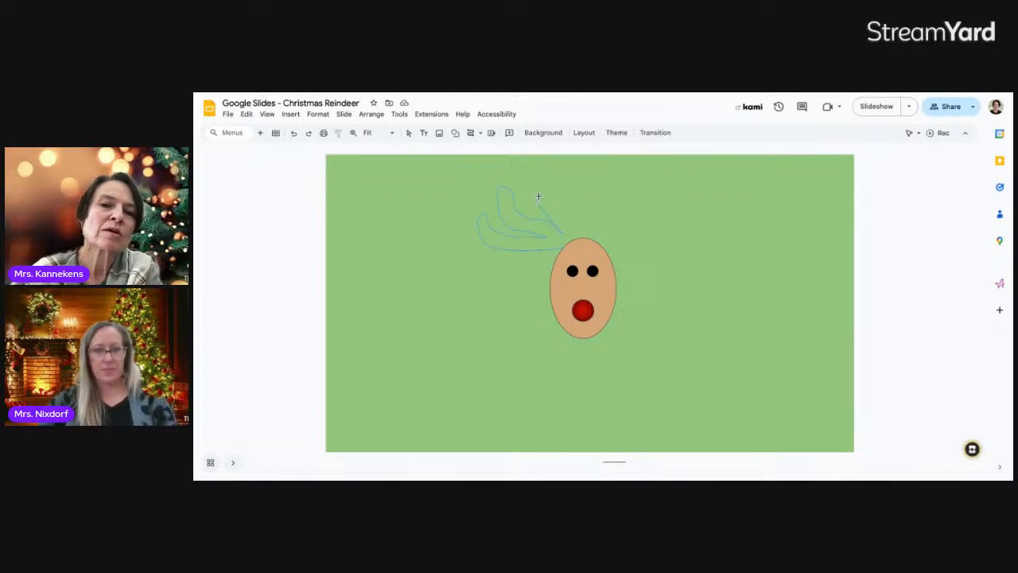
{"action": "mouse_move", "coordinate": [539, 195]}
{"action": "left_mouse_down"}
{"action": "mouse_move", "coordinate": [563, 201]}
{"action": "mouse_move", "coordinate": [564, 249]}
{"action": "left_mouse_up"}
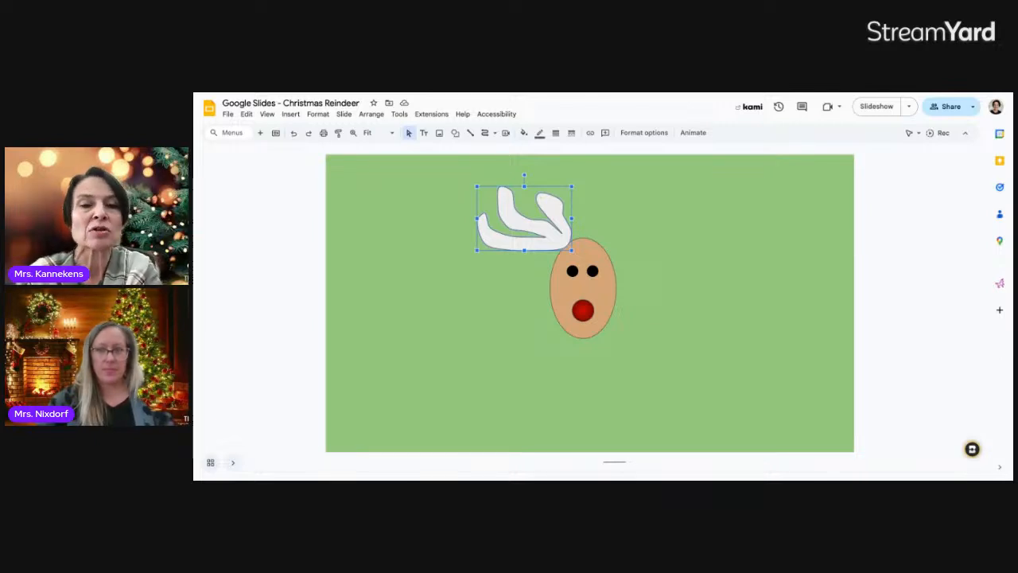
Fill the left antler dark red and nudge it slightly into place
{"action": "left_click", "coordinate": [526, 135]}
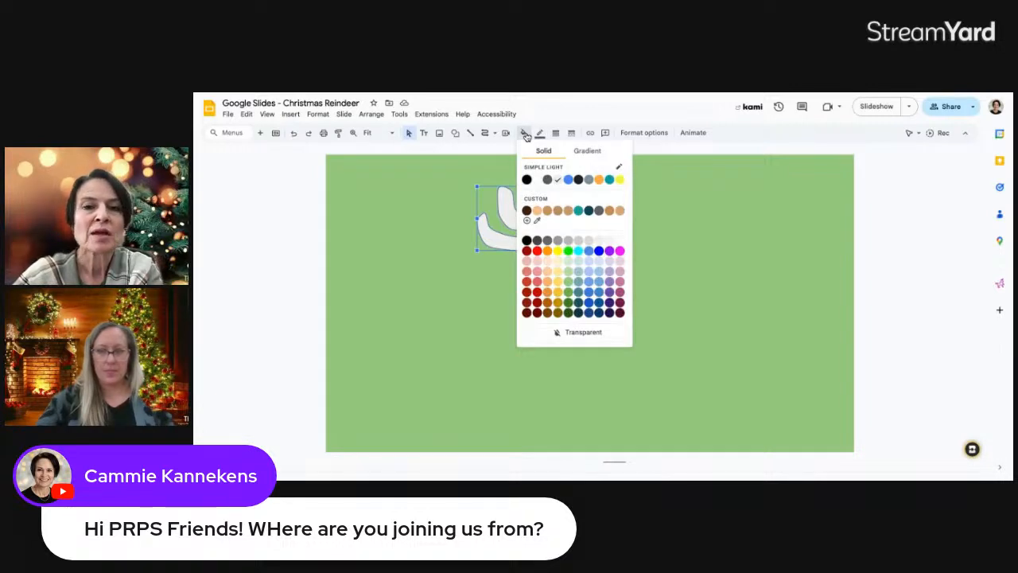
{"action": "left_click", "coordinate": [538, 315]}
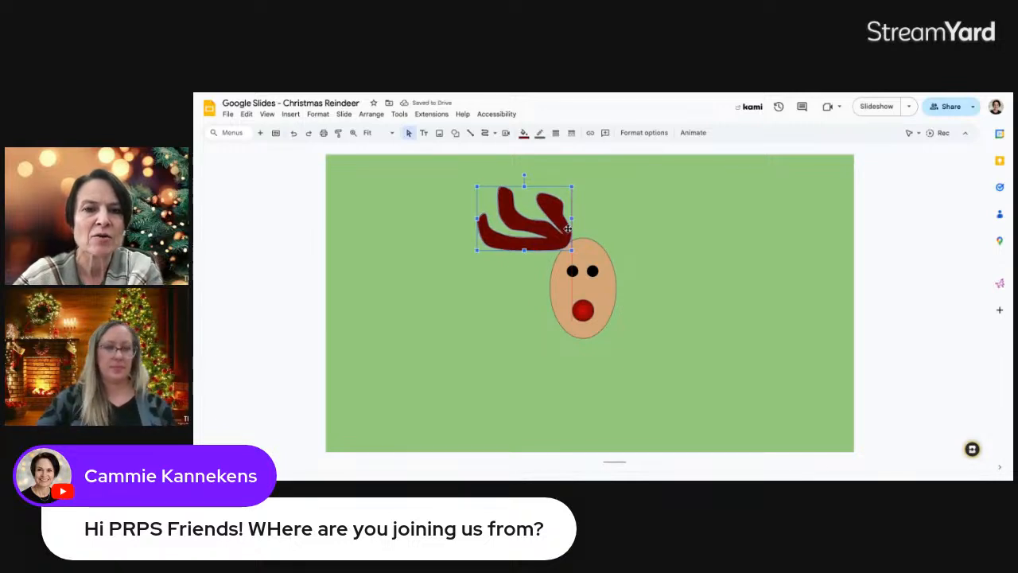
{"action": "left_click_drag", "start_coordinate": [566, 228], "coordinate": [567, 229]}
{"action": "left_click", "coordinate": [625, 226]}
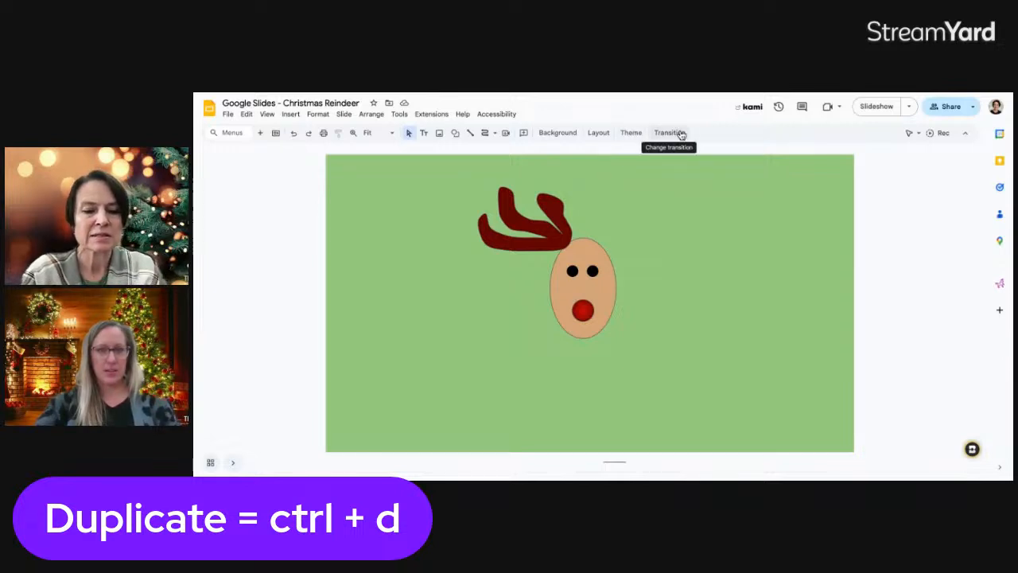
Duplicate the antler and flip the copy horizontally into a mirror image
{"action": "left_click", "coordinate": [532, 239]}
{"action": "key", "text": "ctrl+d"}
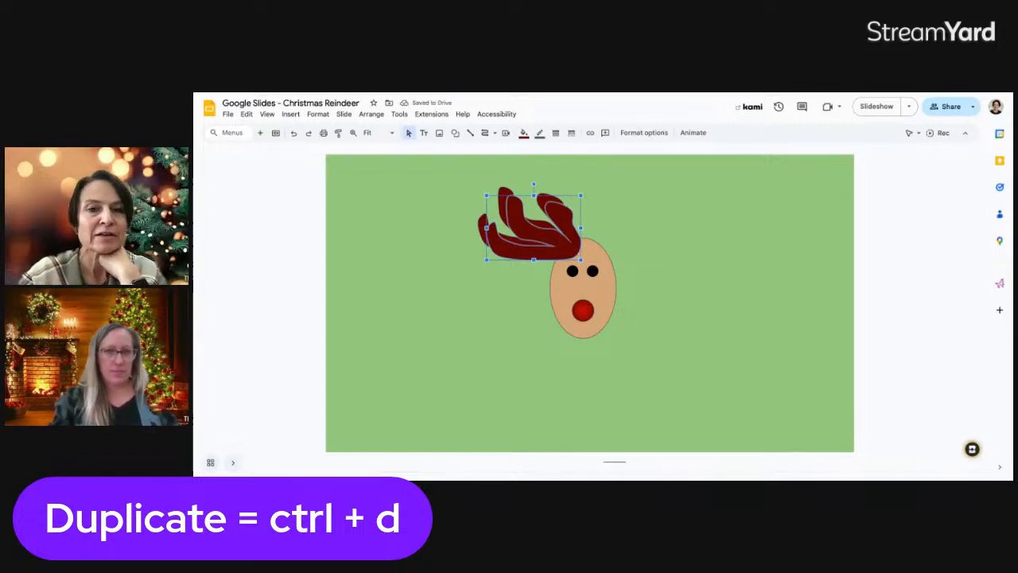
{"action": "right_click", "coordinate": [551, 220]}
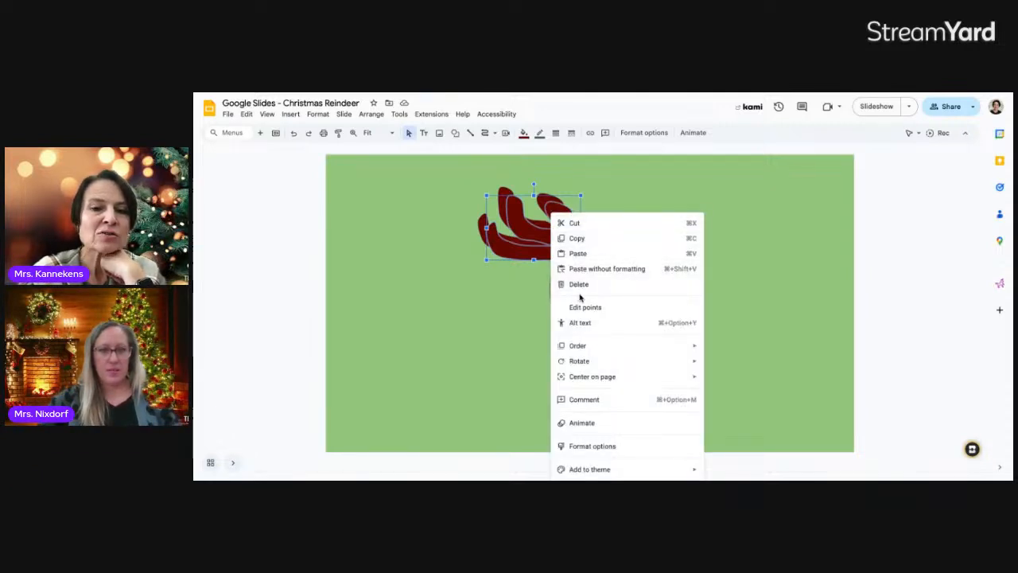
{"action": "mouse_move", "coordinate": [590, 364]}
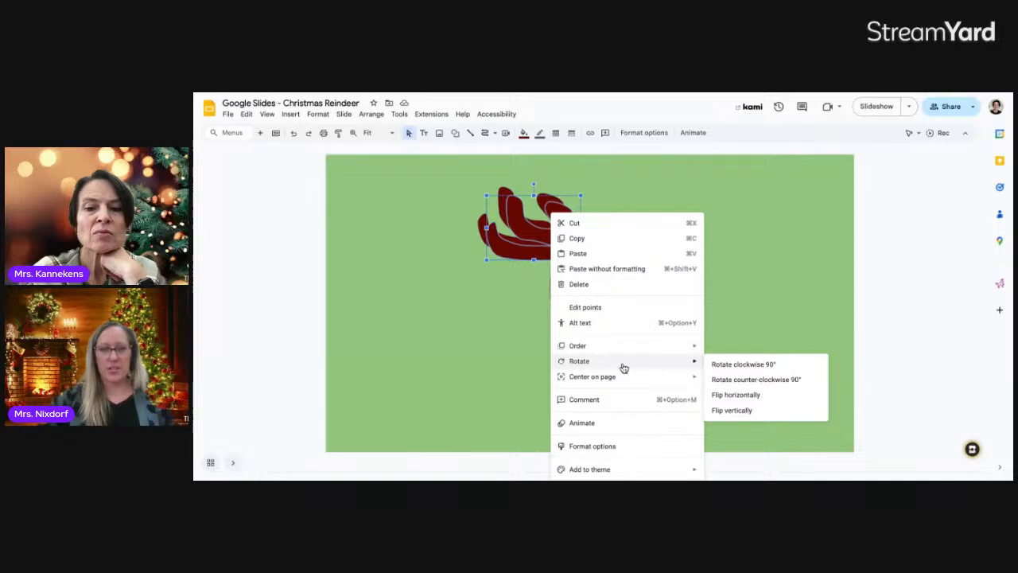
{"action": "left_click", "coordinate": [744, 409]}
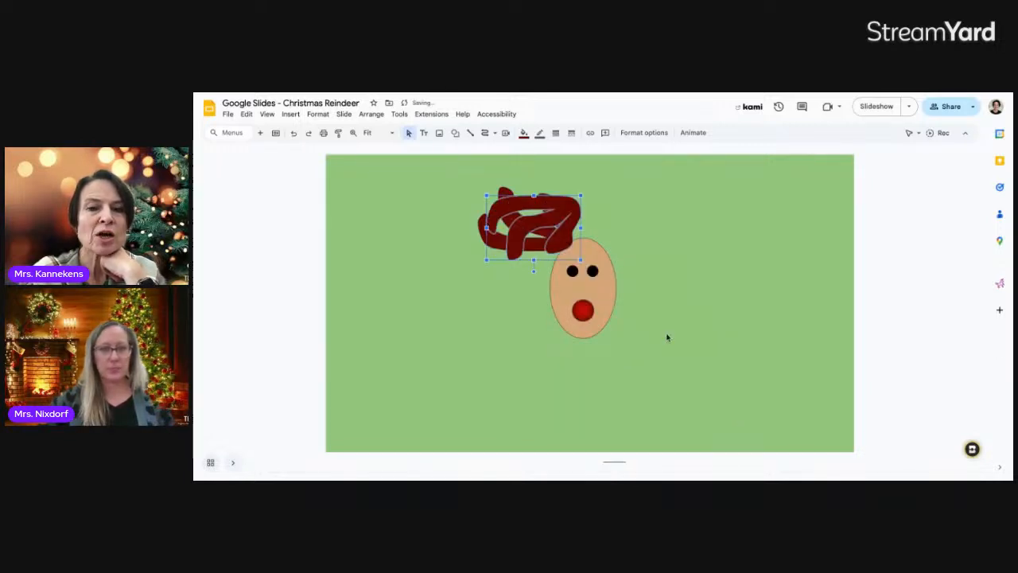
{"action": "right_click", "coordinate": [554, 221]}
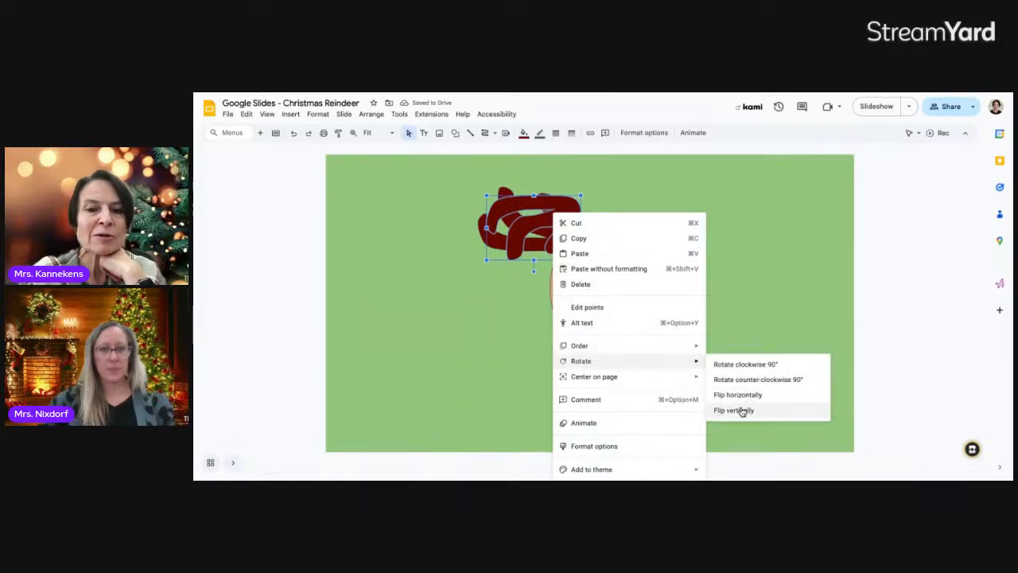
{"action": "left_click", "coordinate": [742, 411]}
{"action": "right_click", "coordinate": [549, 233]}
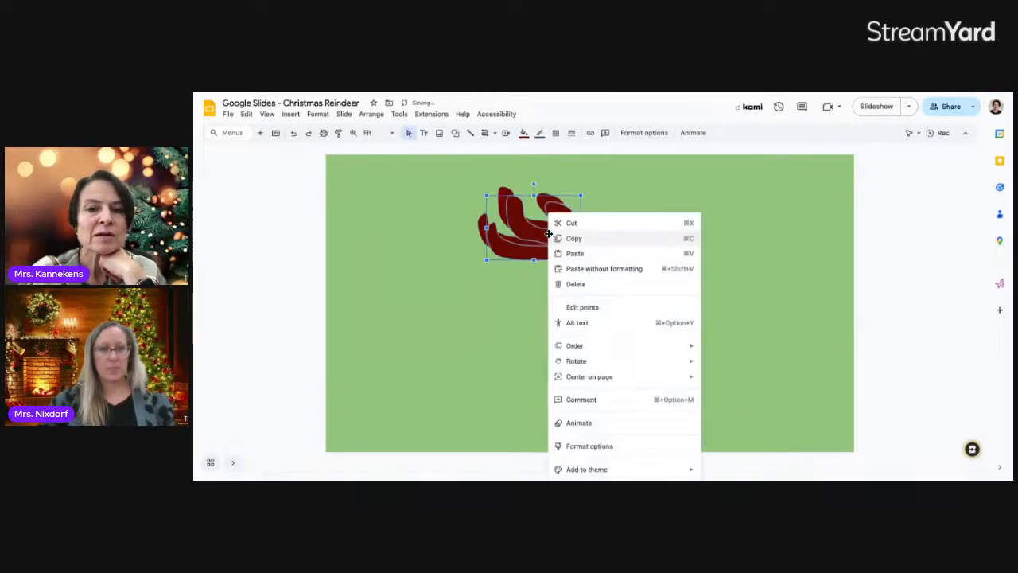
{"action": "mouse_move", "coordinate": [592, 364]}
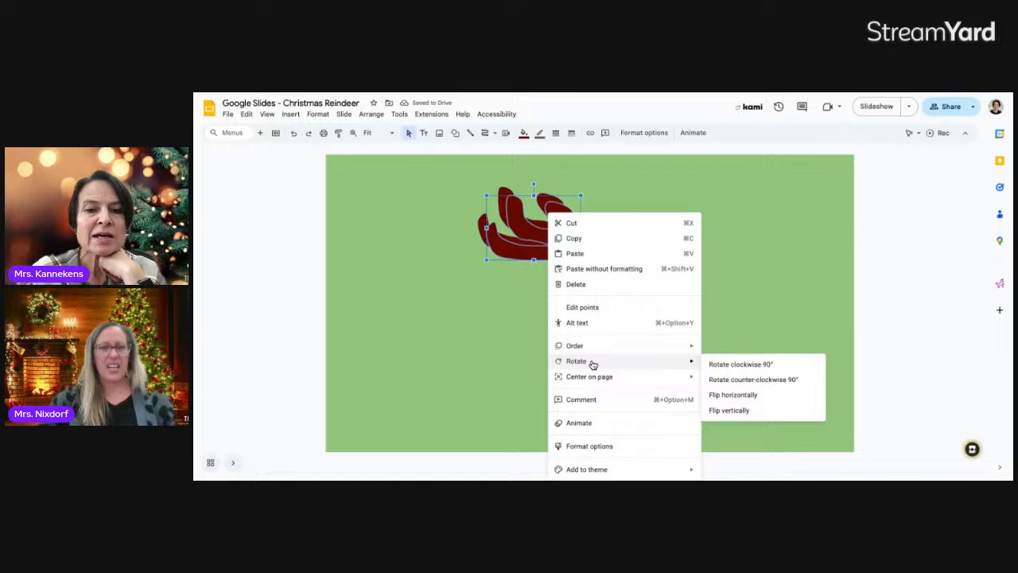
{"action": "left_click", "coordinate": [733, 395]}
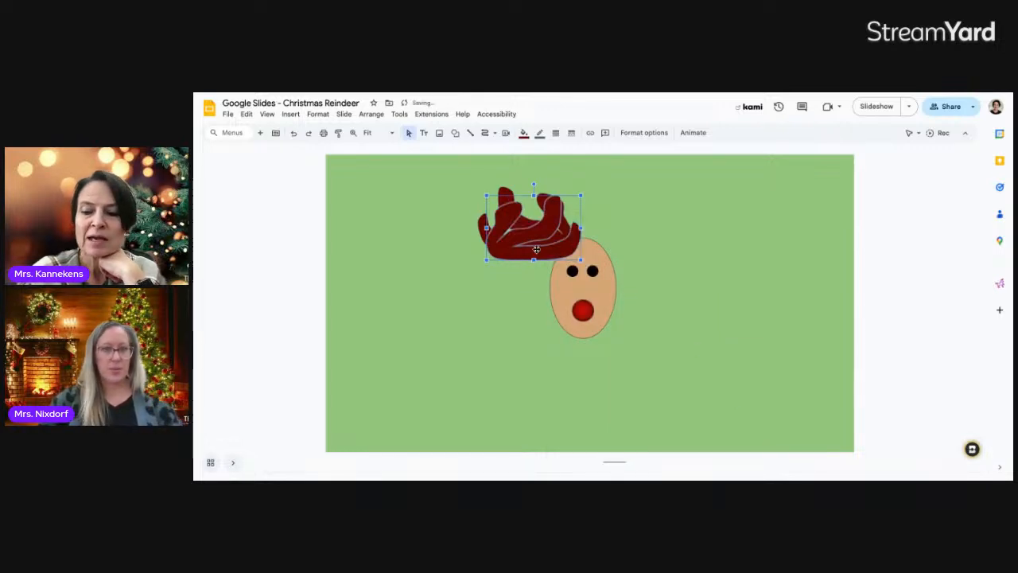
Position the mirrored antler above the head's right side and realign the left antler
{"action": "key", "text": "Right"}
{"action": "key", "text": "Right"}
{"action": "key", "text": "Right"}
{"action": "key", "text": "Right"}
{"action": "key", "text": "Right"}
{"action": "key", "text": "Right"}
{"action": "key", "text": "Right"}
{"action": "key", "text": "Right"}
{"action": "key", "text": "Right"}
{"action": "key", "text": "Right"}
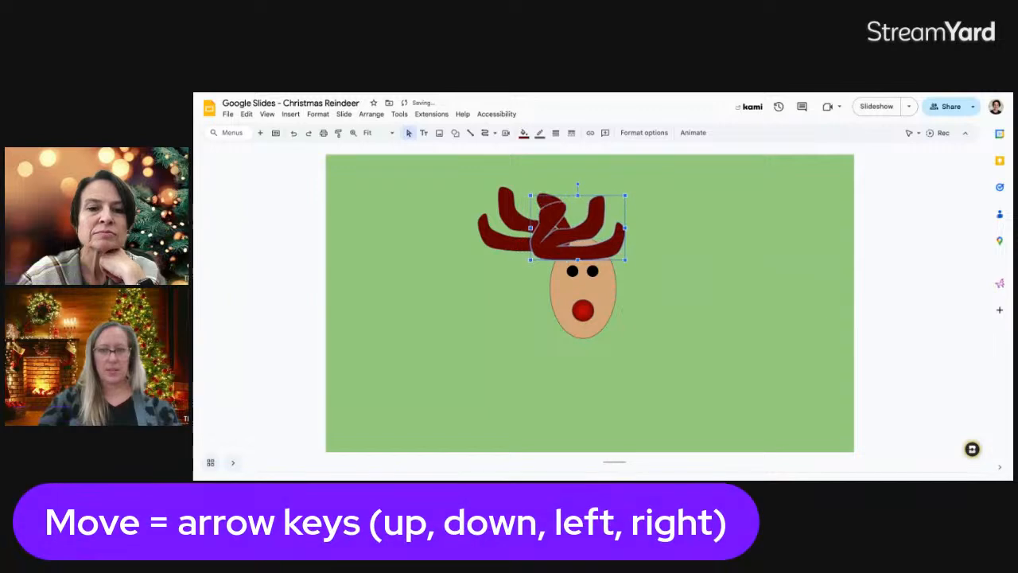
{"action": "key", "text": "Right"}
{"action": "key", "text": "Right"}
{"action": "key", "text": "Right"}
{"action": "key", "text": "Right"}
{"action": "key", "text": "Right"}
{"action": "key", "text": "Right"}
{"action": "key", "text": "Right"}
{"action": "key", "text": "Right"}
{"action": "key", "text": "Right"}
{"action": "key", "text": "Right"}
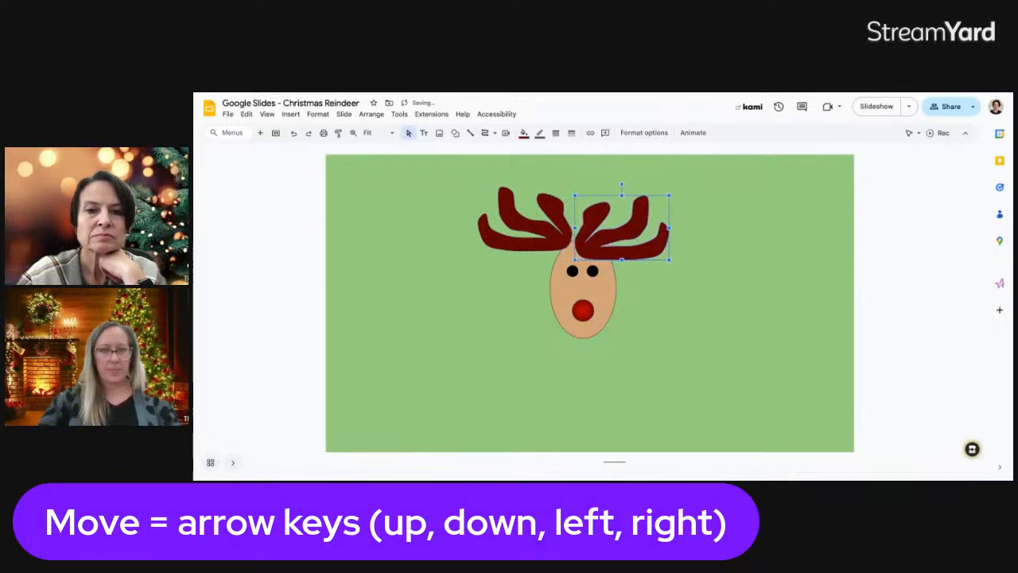
{"action": "key", "text": "Right"}
{"action": "key", "text": "Right"}
{"action": "key", "text": "Right"}
{"action": "key", "text": "Right"}
{"action": "key", "text": "Right"}
{"action": "key", "text": "Up"}
{"action": "key", "text": "Up"}
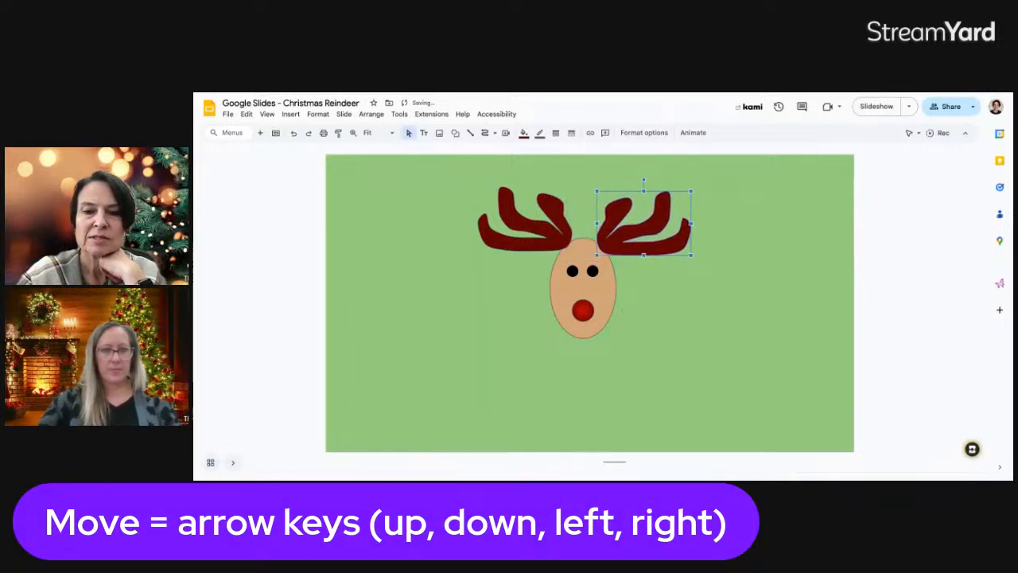
{"action": "key", "text": "Left"}
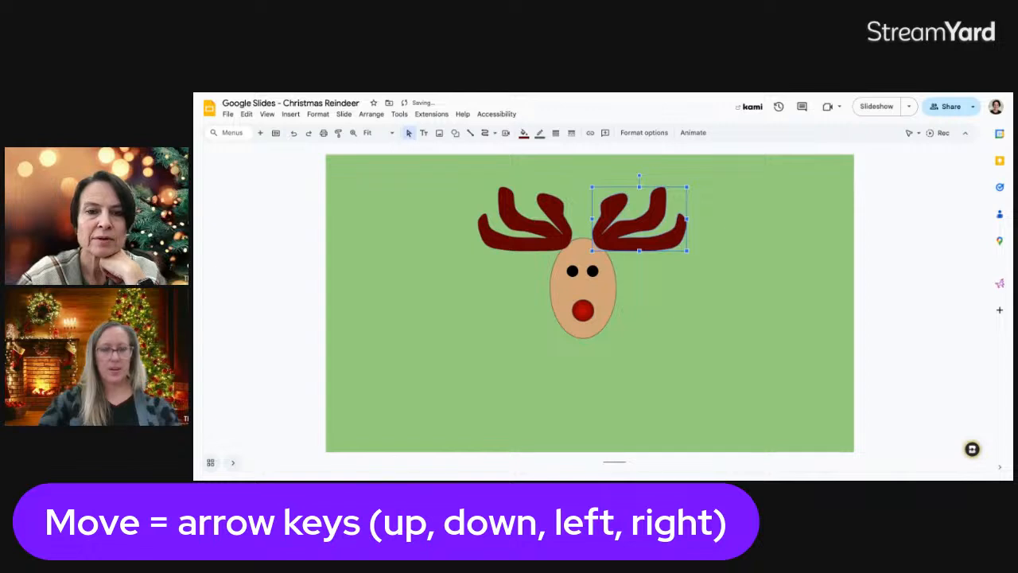
{"action": "key", "text": "Left"}
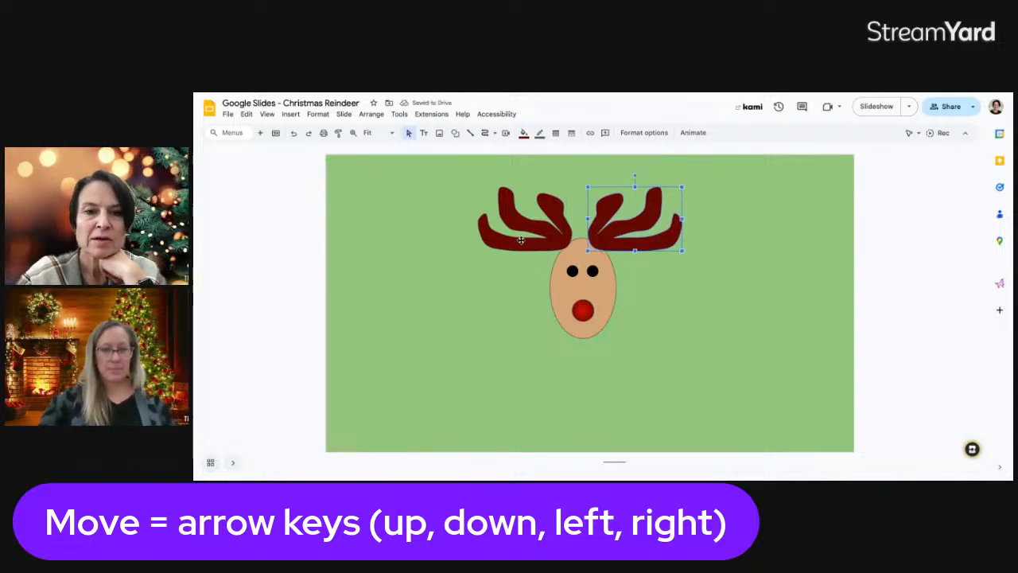
{"action": "left_click_drag", "start_coordinate": [521, 240], "coordinate": [526, 240]}
{"action": "left_click", "coordinate": [651, 273]}
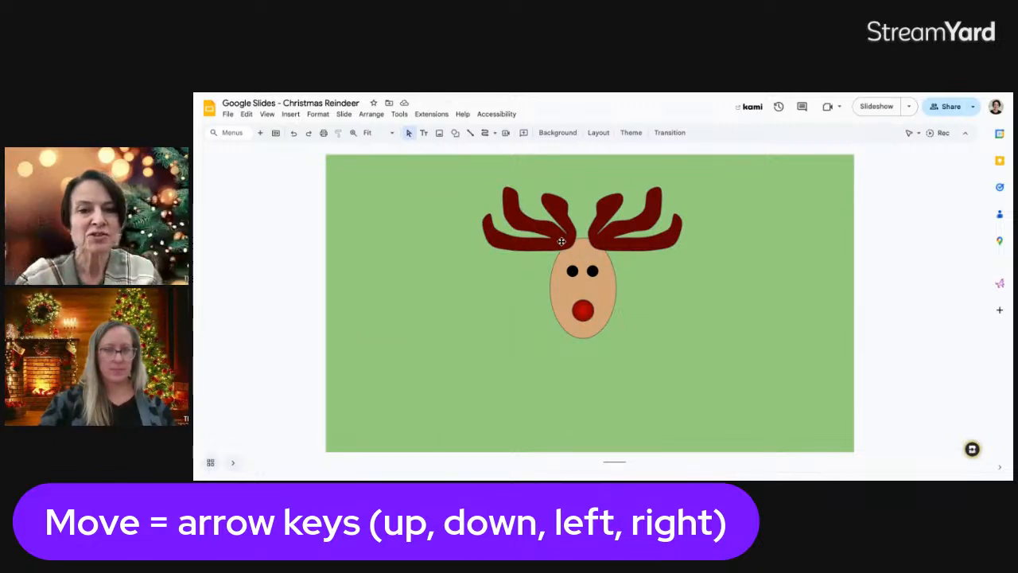
{"action": "left_click", "coordinate": [606, 244]}
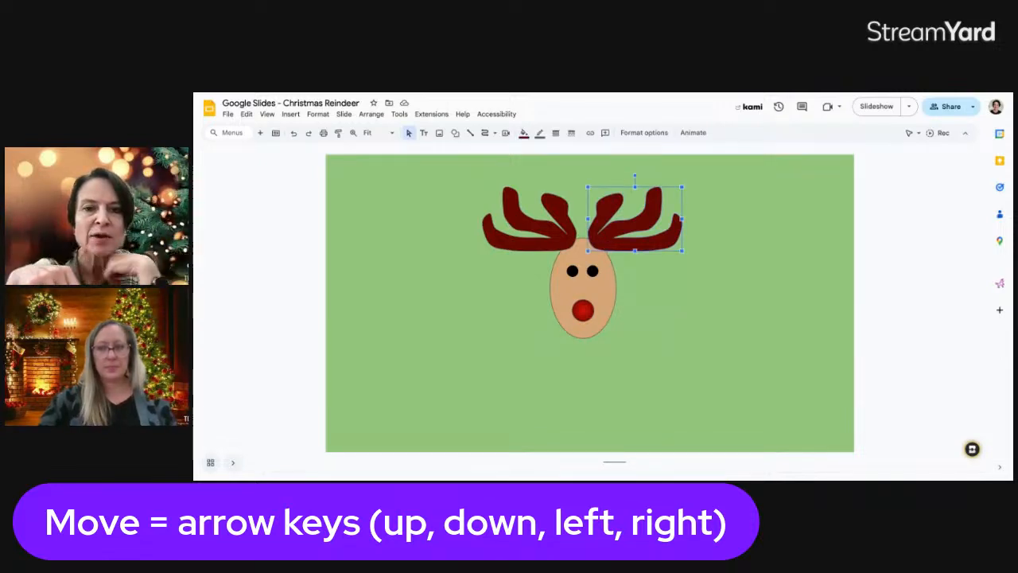
Nudge the right antler down and back up, then bring it in front of the head
{"action": "key", "text": "Down"}
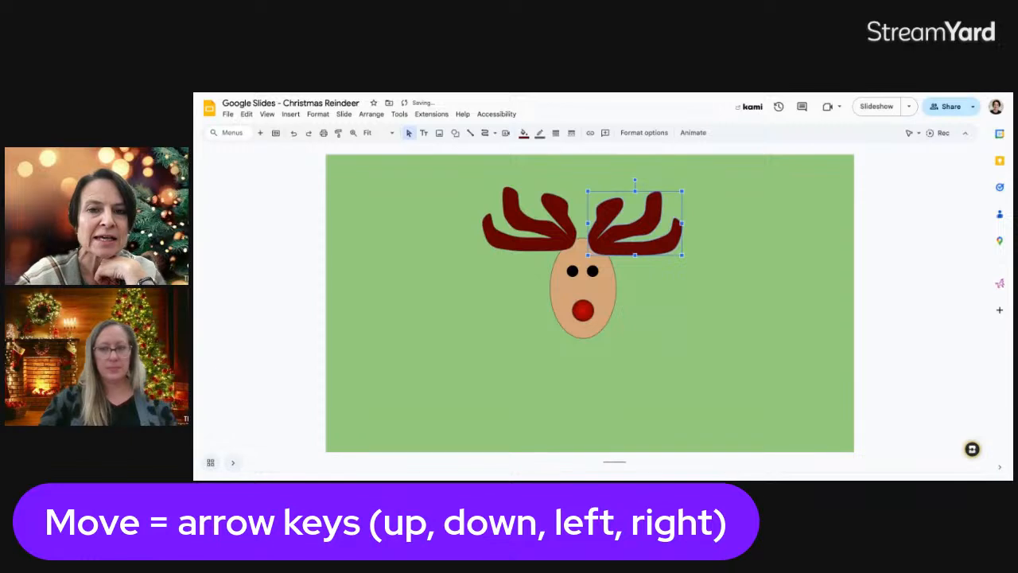
{"action": "key", "text": "Up"}
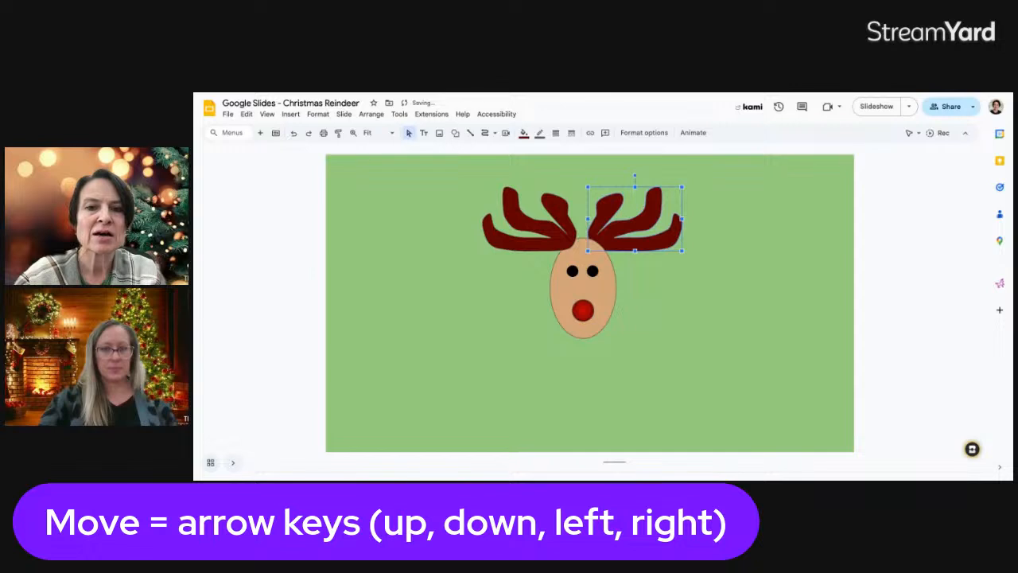
{"action": "key", "text": "ctrl+Up"}
{"action": "key", "text": "ctrl+Down"}
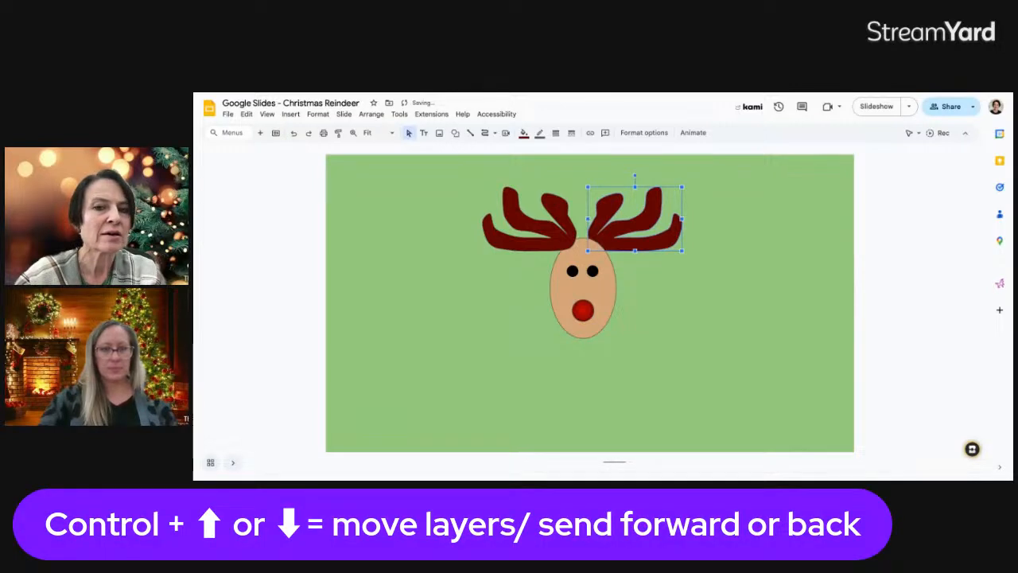
{"action": "key", "text": "ctrl+Up"}
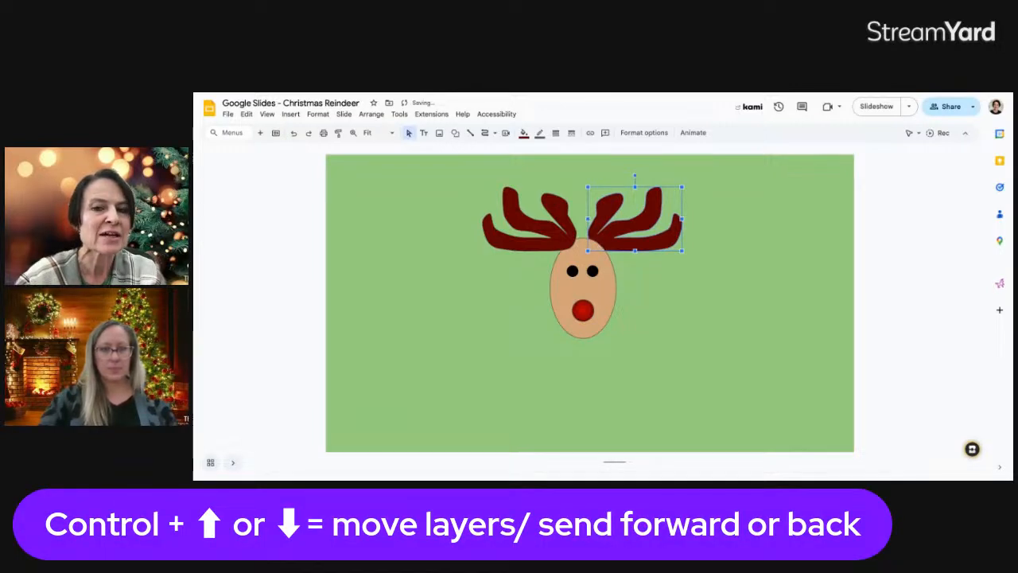
Send the left antler backward in the stacking order
{"action": "left_click", "coordinate": [541, 233]}
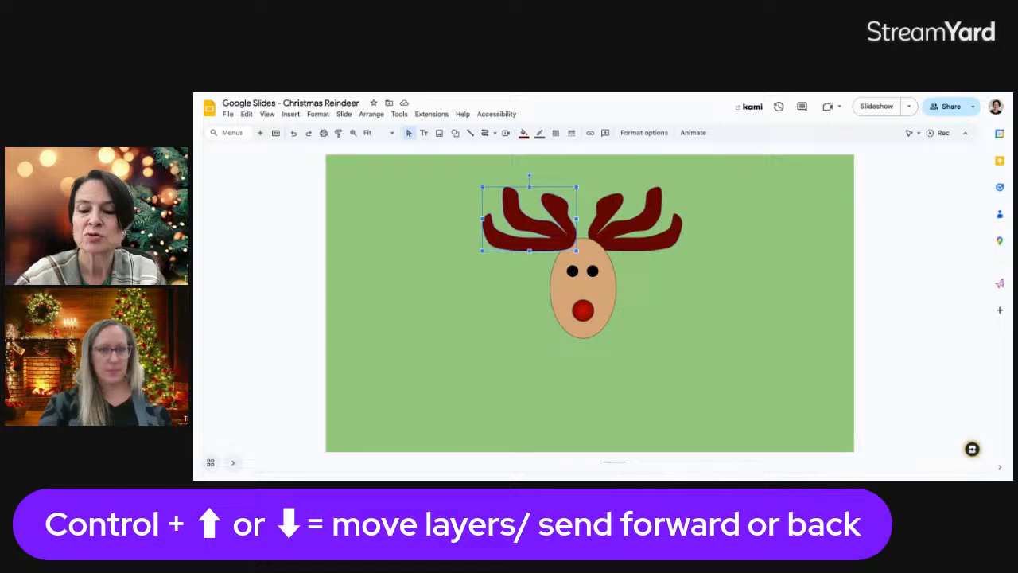
{"action": "key", "text": "ctrl+Down"}
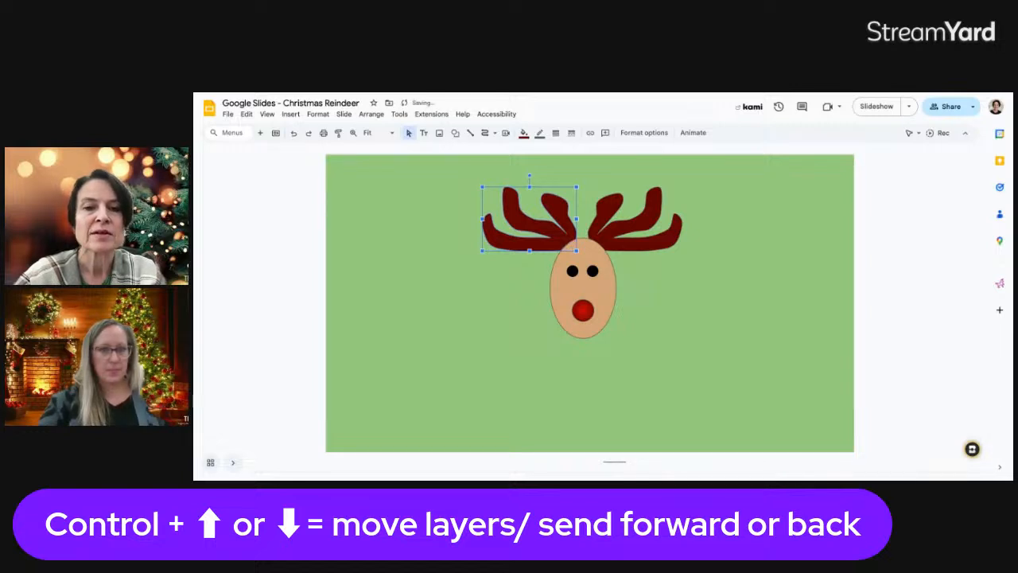
{"action": "left_click", "coordinate": [697, 272]}
{"action": "left_click", "coordinate": [552, 236]}
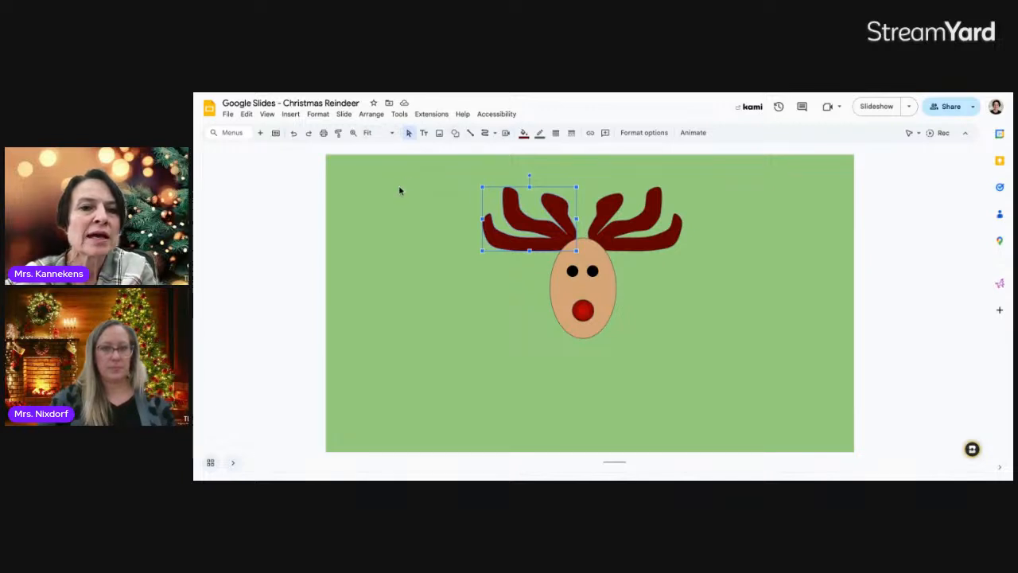
Draw a small rounded rectangle neck just below the reindeer's head
{"action": "left_click", "coordinate": [455, 133]}
{"action": "mouse_move", "coordinate": [480, 152]}
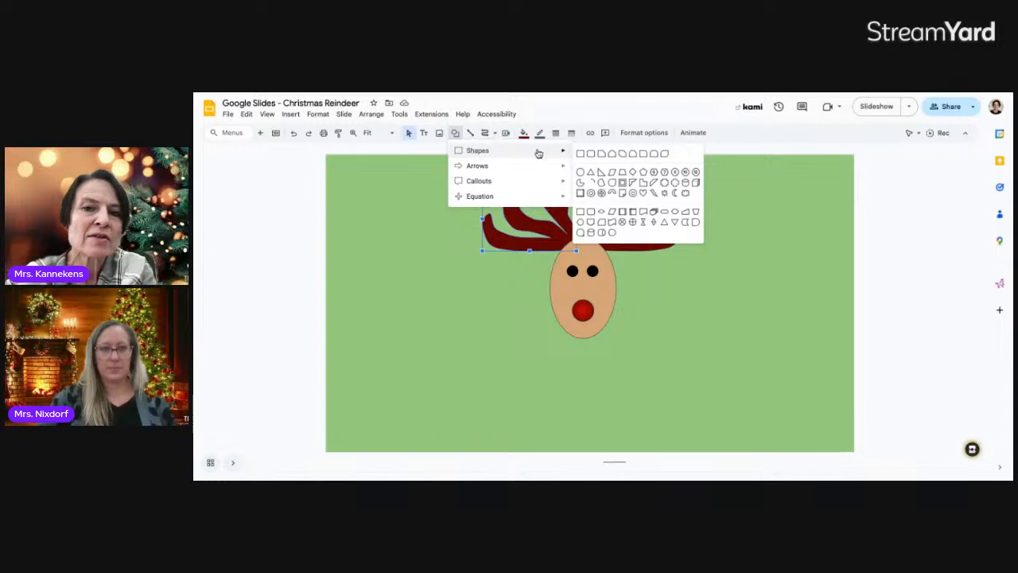
{"action": "left_click", "coordinate": [592, 154]}
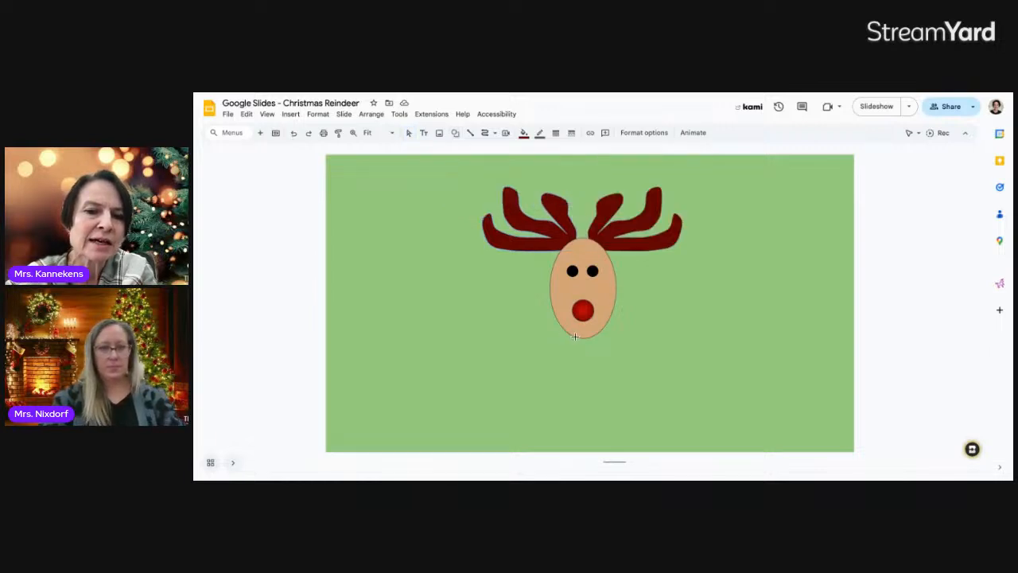
{"action": "left_click_drag", "start_coordinate": [584, 335], "coordinate": [595, 367]}
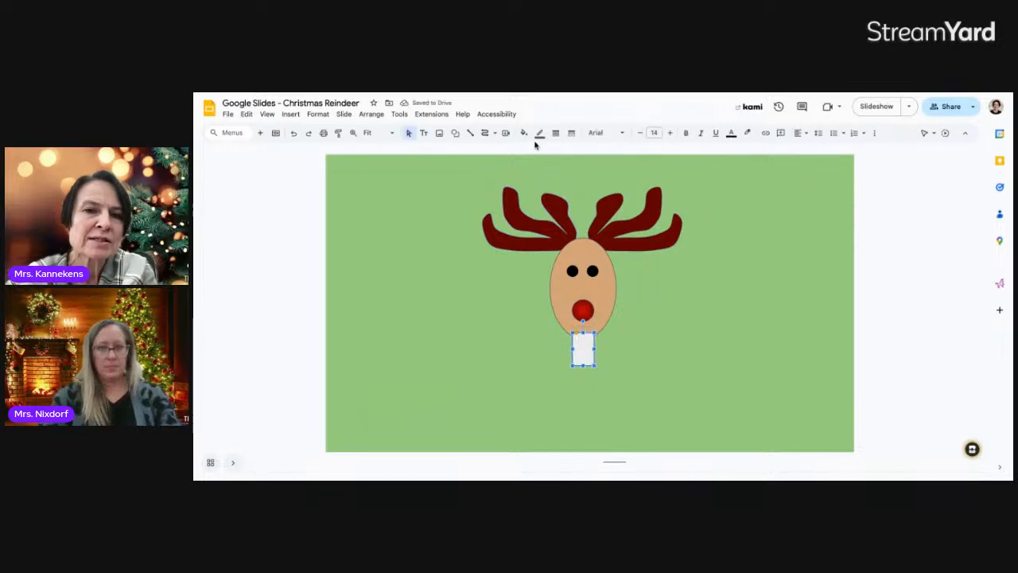
Pick the rounded rectangle shape again for the body
{"action": "left_click", "coordinate": [454, 133]}
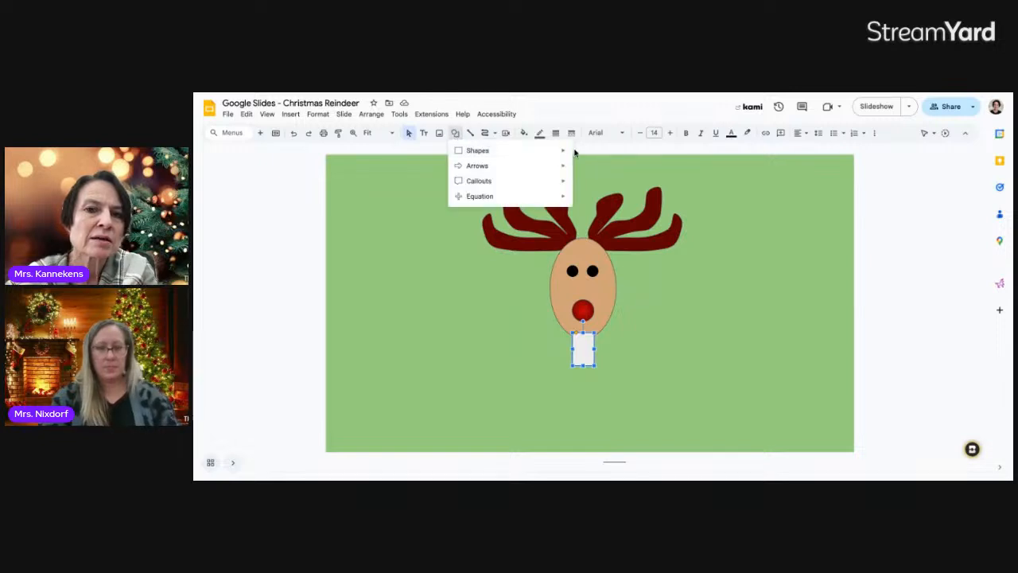
{"action": "mouse_move", "coordinate": [564, 152]}
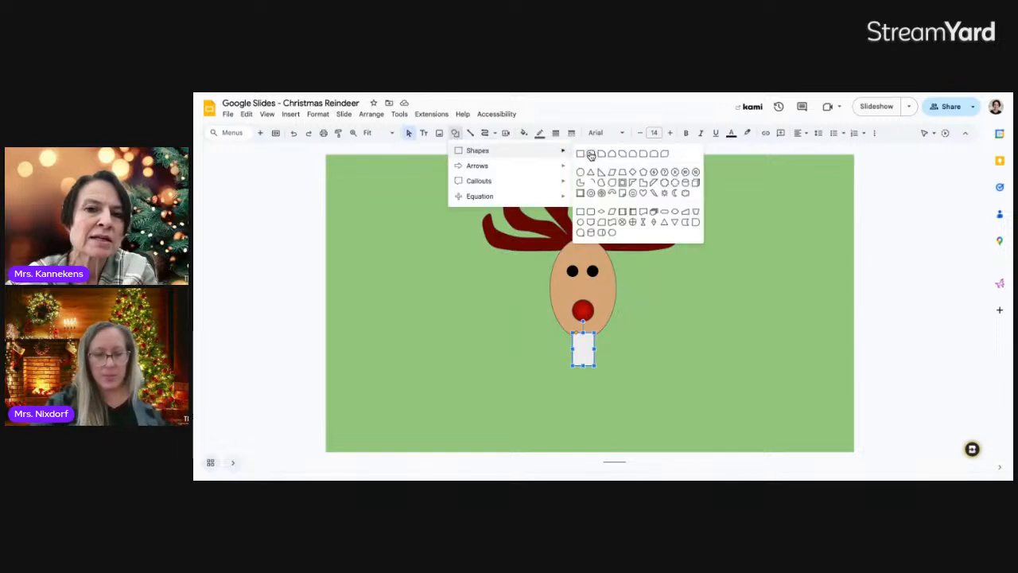
{"action": "left_click", "coordinate": [591, 155]}
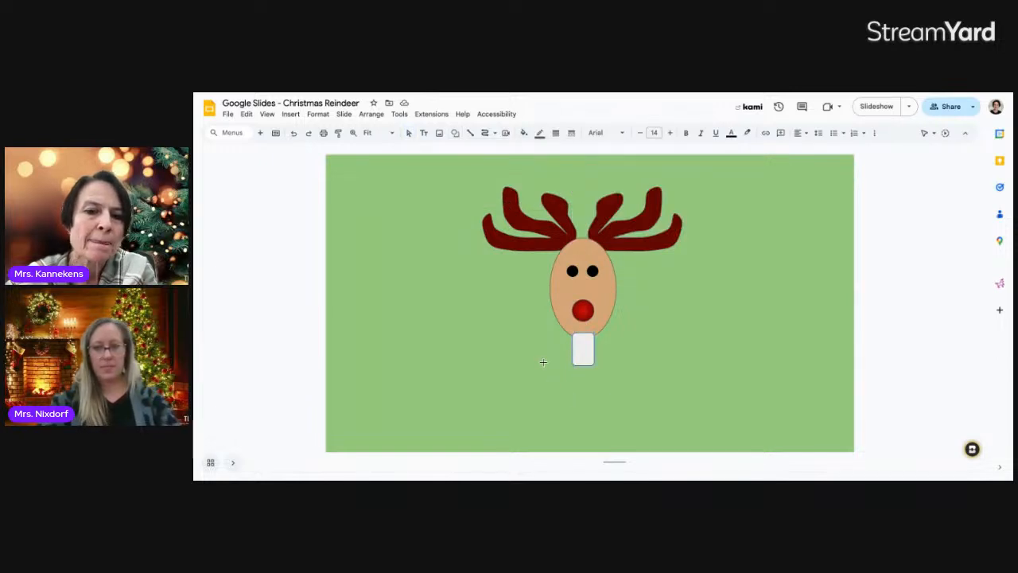
Draw a large rounded body below the neck and fill the neck and body with the head's tan
{"action": "left_click_drag", "start_coordinate": [544, 363], "coordinate": [622, 449]}
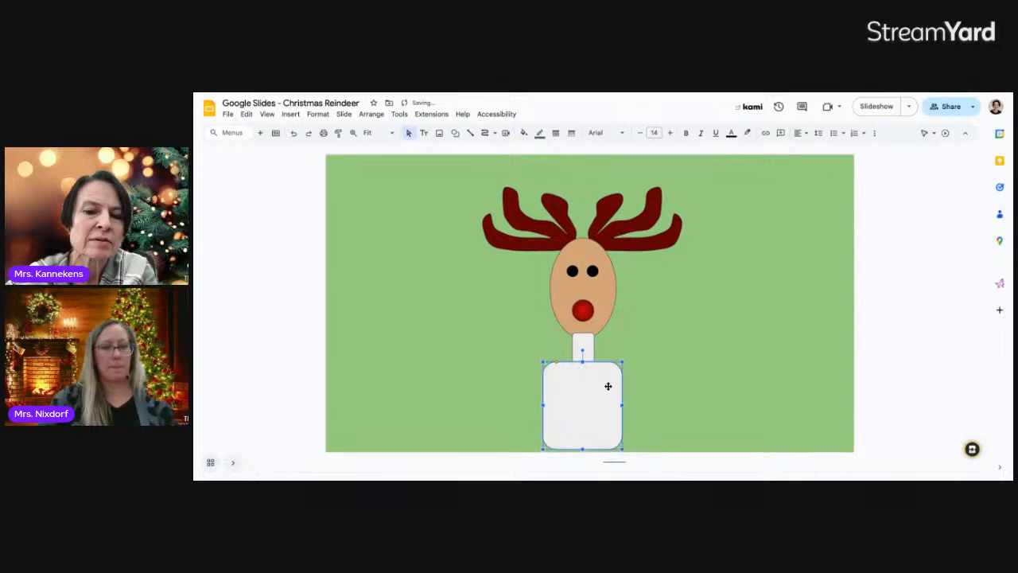
{"action": "left_click", "coordinate": [587, 342]}
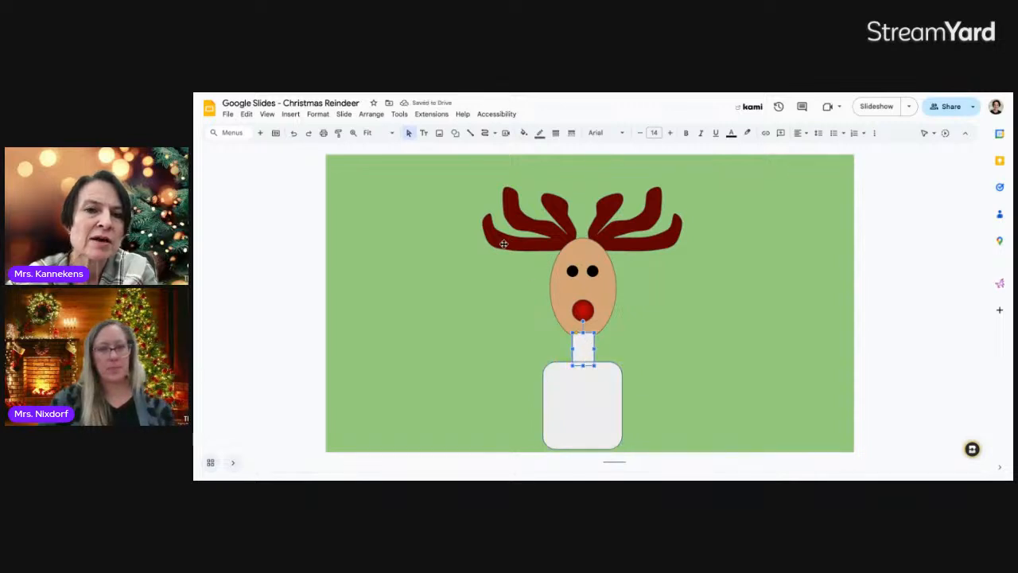
{"action": "left_click", "coordinate": [524, 133]}
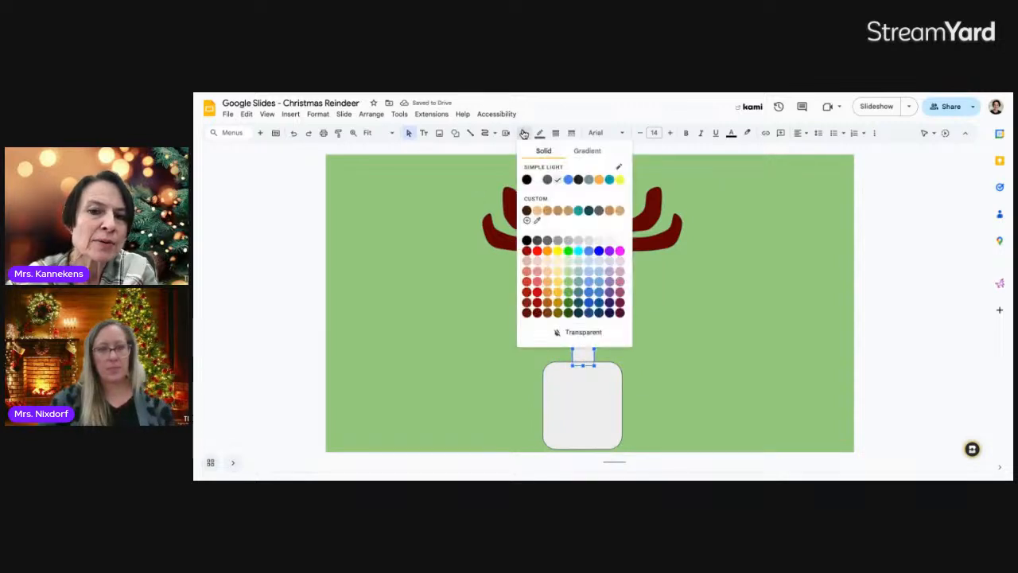
{"action": "left_click", "coordinate": [620, 210]}
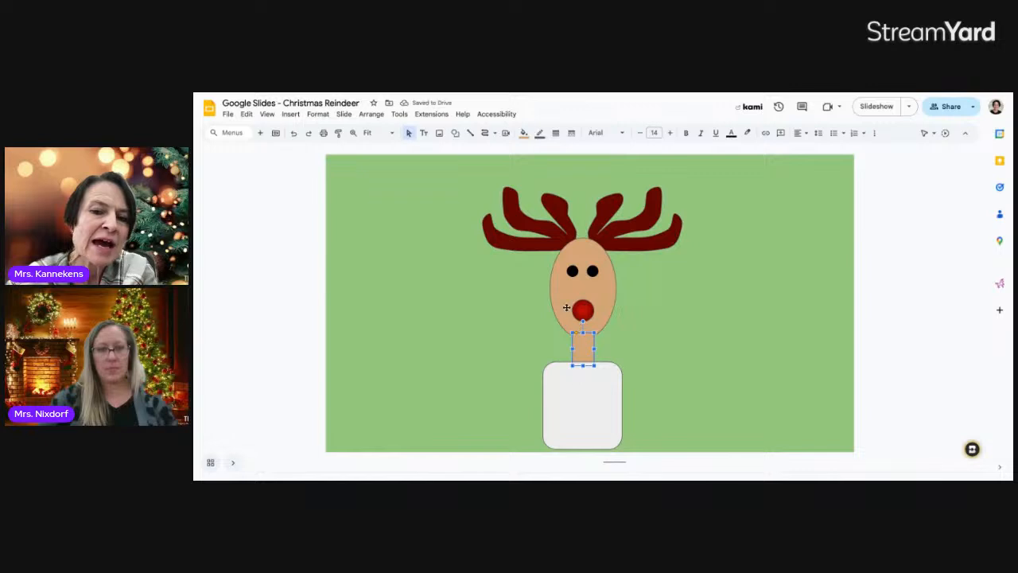
{"action": "left_click", "coordinate": [588, 388]}
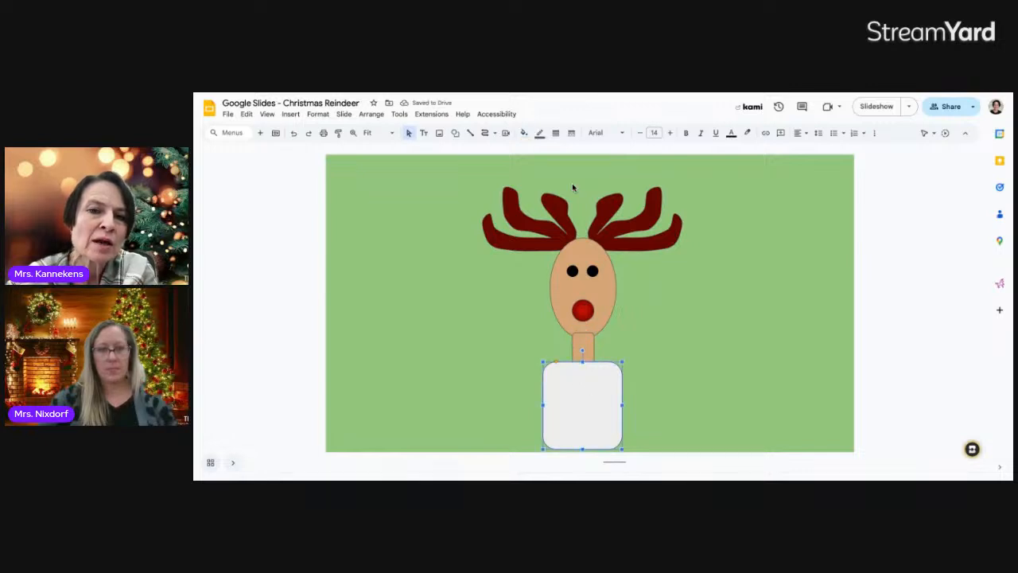
{"action": "left_click", "coordinate": [523, 133]}
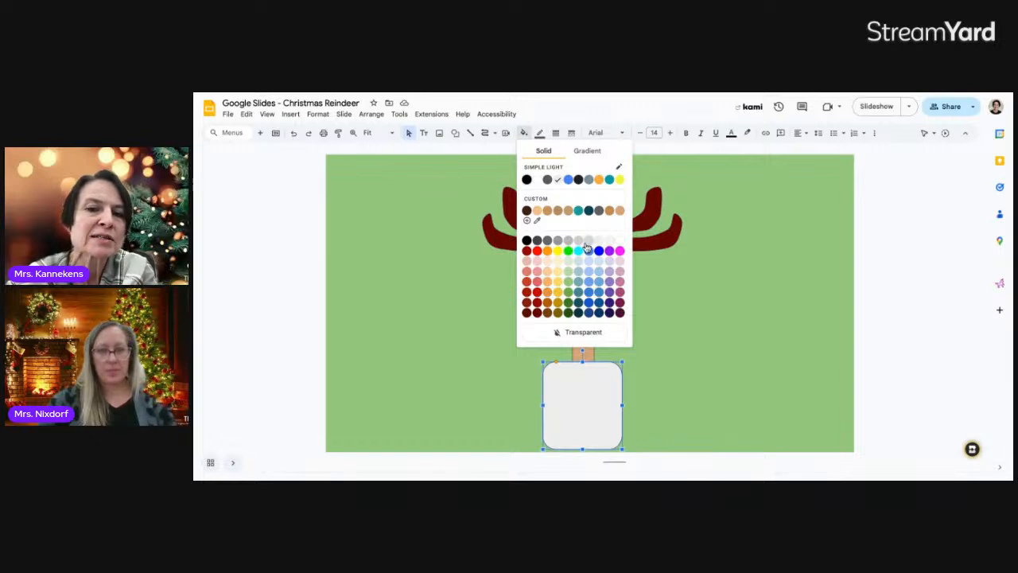
{"action": "left_click", "coordinate": [620, 210]}
Stretch the body down to the slide's bottom edge
{"action": "left_click", "coordinate": [637, 347]}
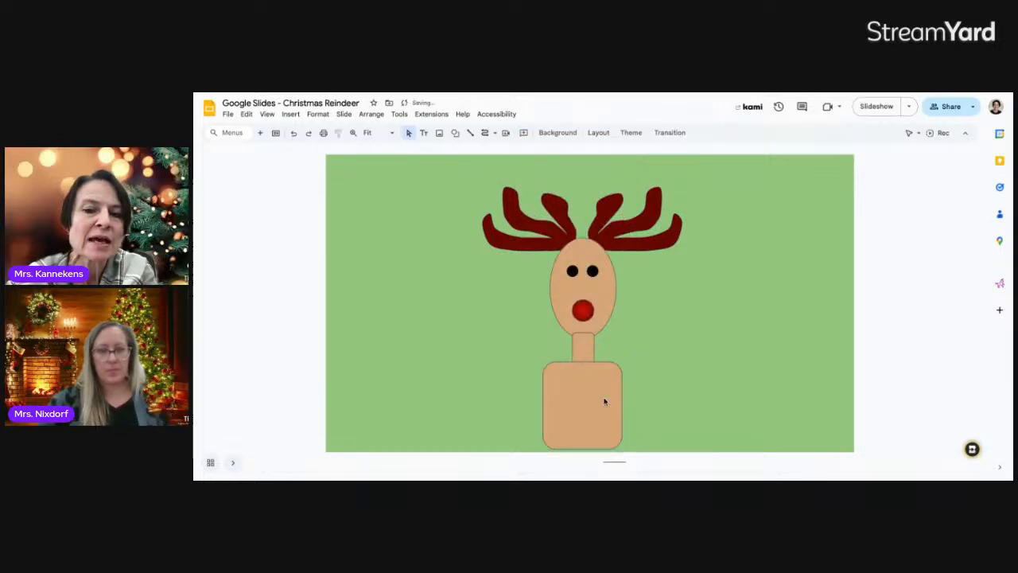
{"action": "left_click", "coordinate": [591, 423]}
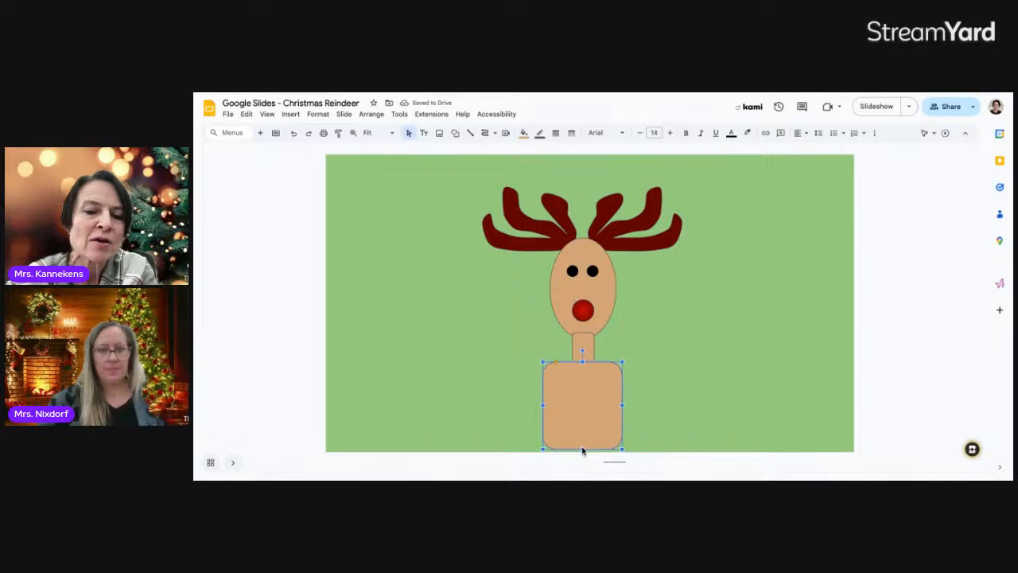
{"action": "left_click_drag", "start_coordinate": [582, 450], "coordinate": [582, 452]}
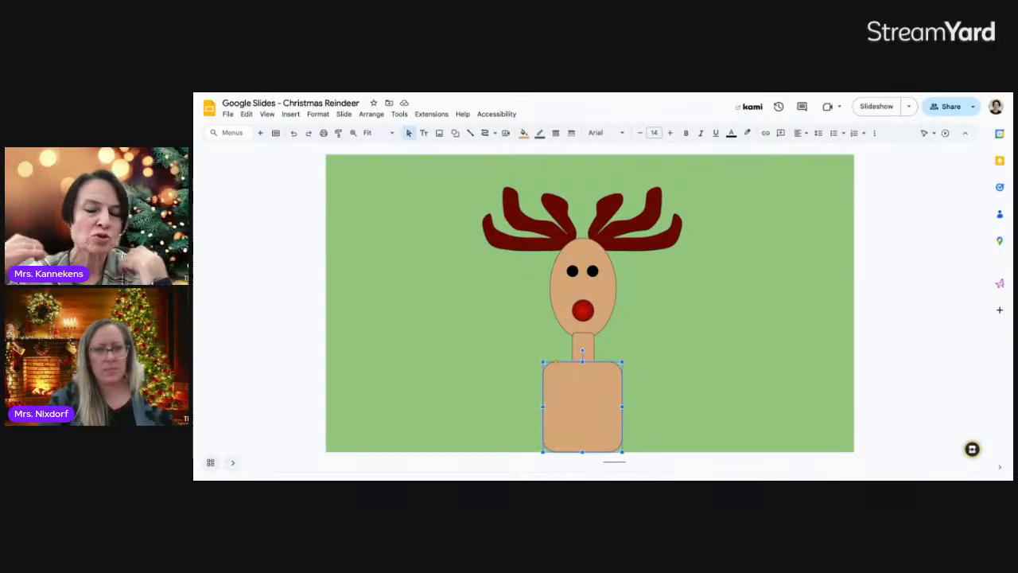
Drag the tan body's corner-radius handle to round its corners strongly
{"action": "left_click", "coordinate": [673, 377]}
{"action": "left_click", "coordinate": [589, 392]}
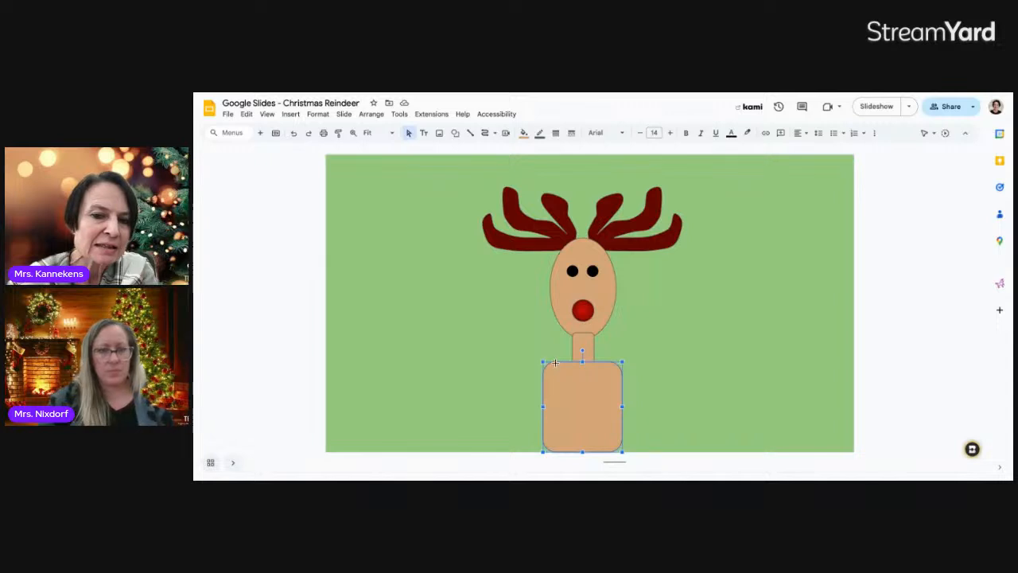
{"action": "scroll", "coordinate": [558, 367], "scroll_direction": "up", "scroll_amount": 10}
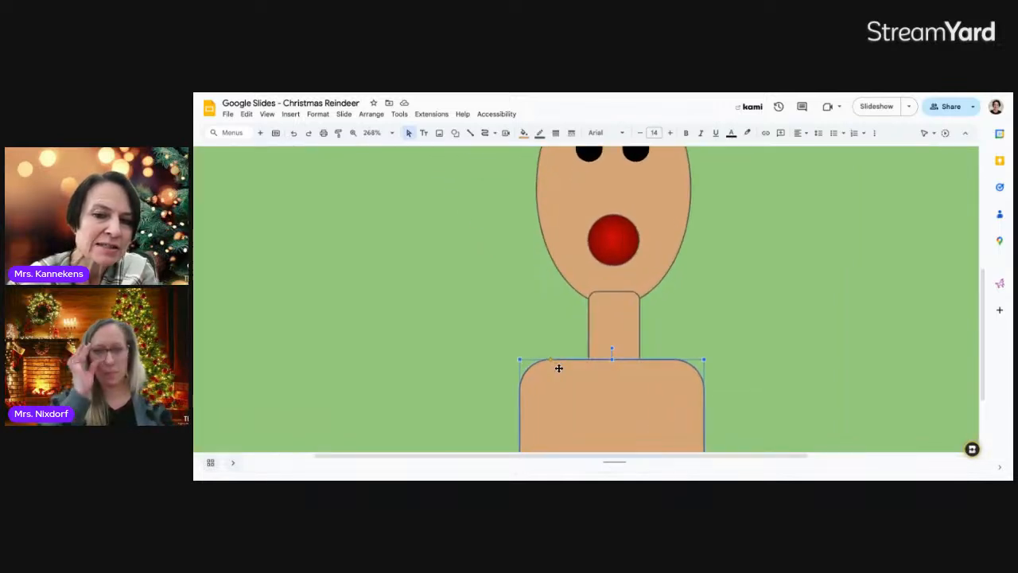
{"action": "scroll", "coordinate": [558, 367], "scroll_direction": "up", "scroll_amount": 1}
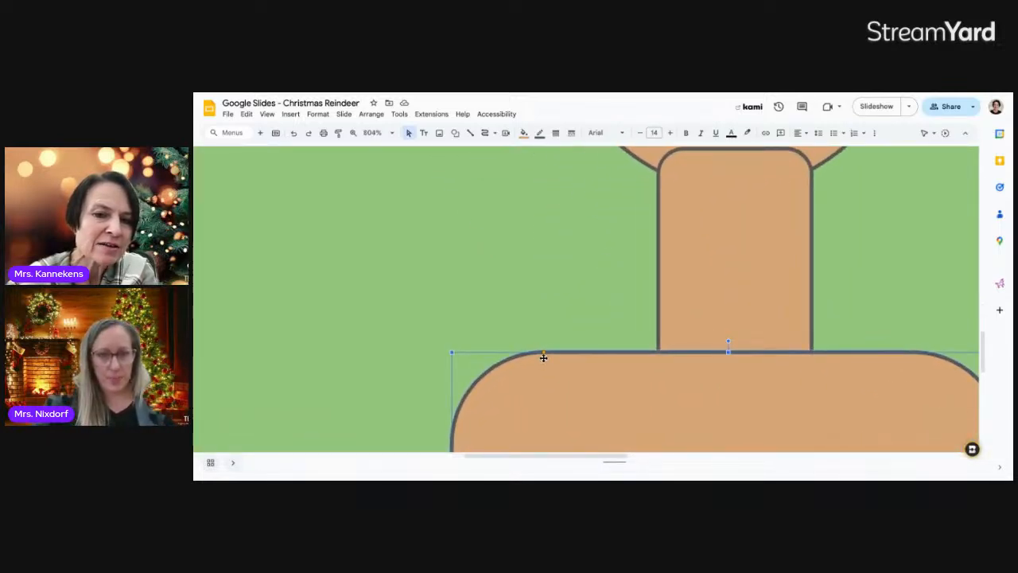
{"action": "scroll", "coordinate": [545, 359], "scroll_direction": "down", "scroll_amount": 8}
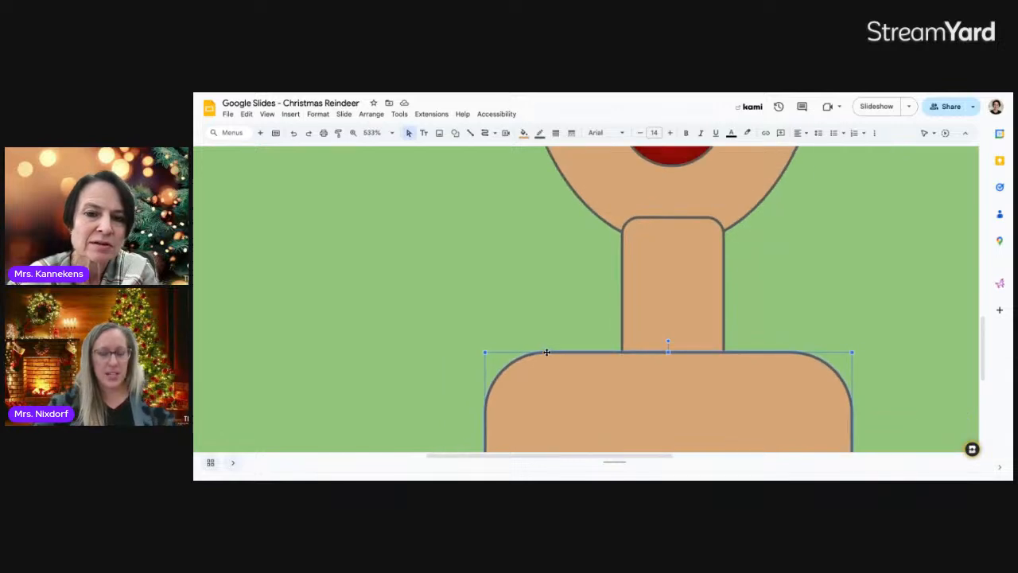
{"action": "scroll", "coordinate": [547, 352], "scroll_direction": "down", "scroll_amount": 5}
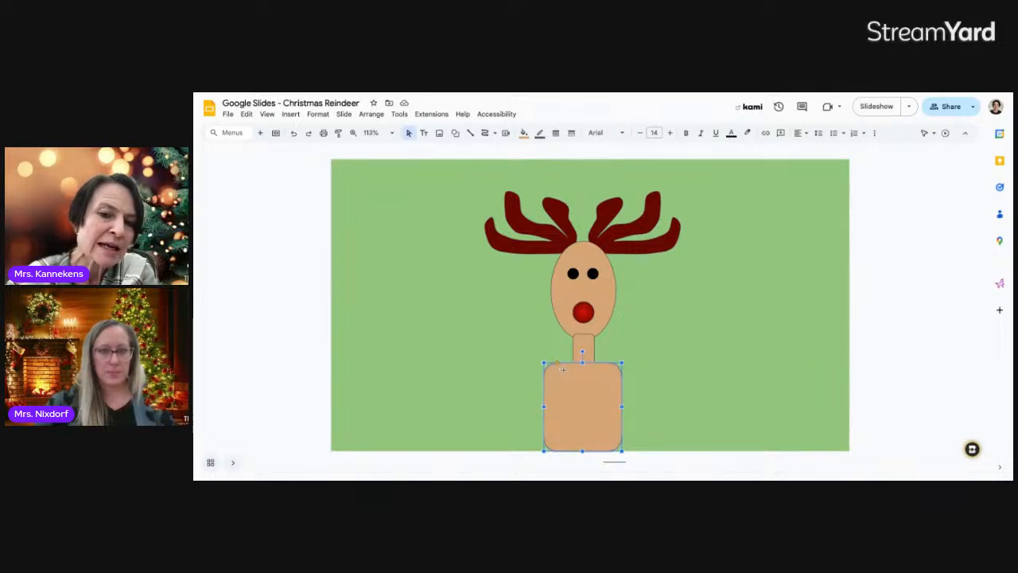
{"action": "left_click_drag", "start_coordinate": [557, 364], "coordinate": [563, 369]}
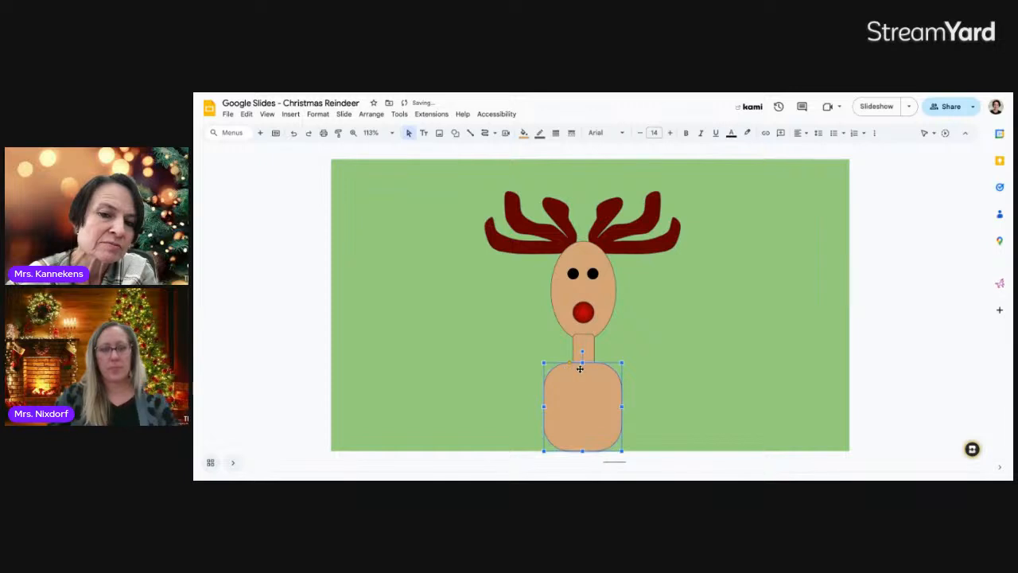
{"action": "left_click", "coordinate": [650, 371]}
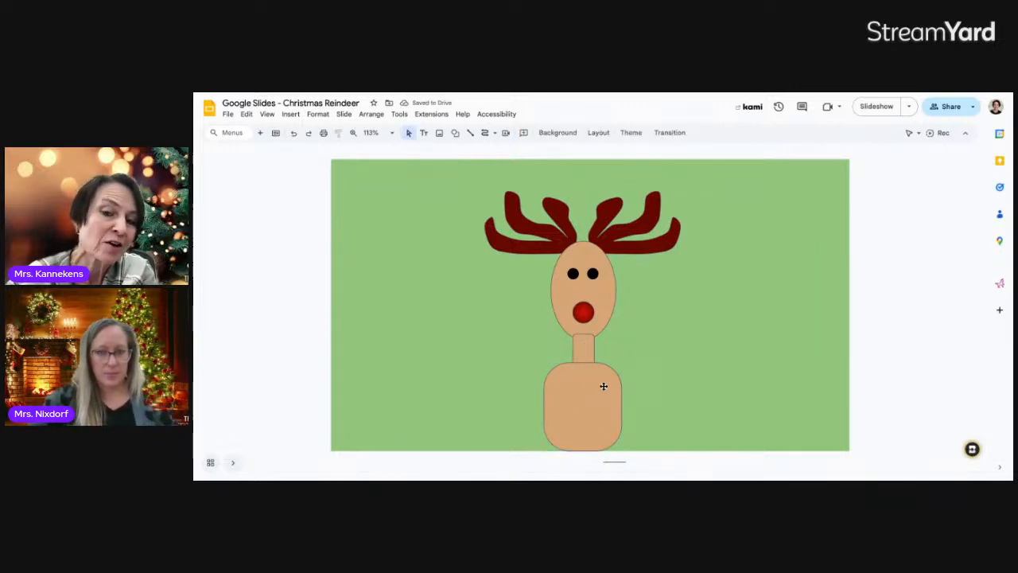
Make the outlines of the neck, body and head oval transparent
{"action": "left_click", "coordinate": [579, 348]}
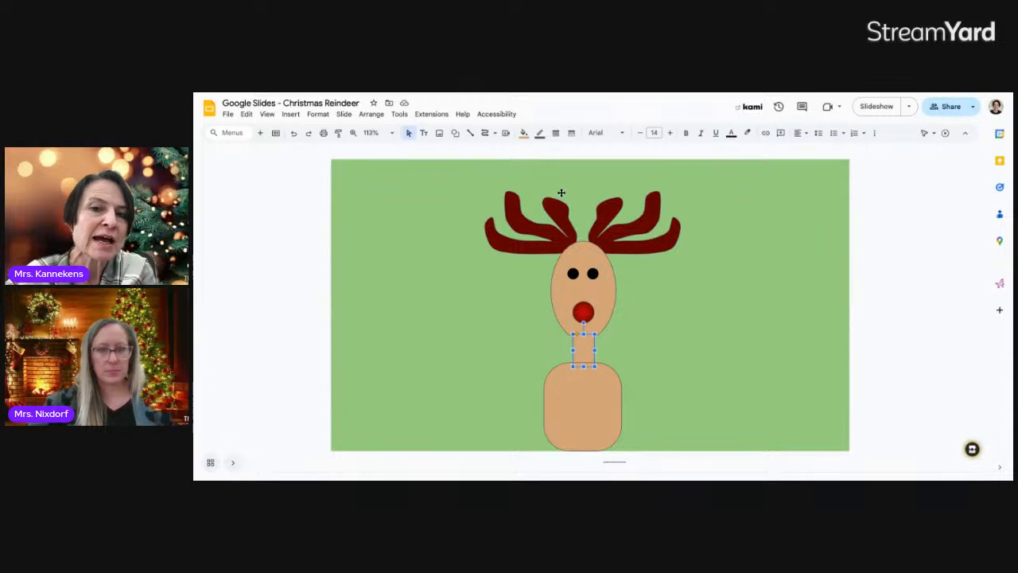
{"action": "left_click", "coordinate": [540, 134]}
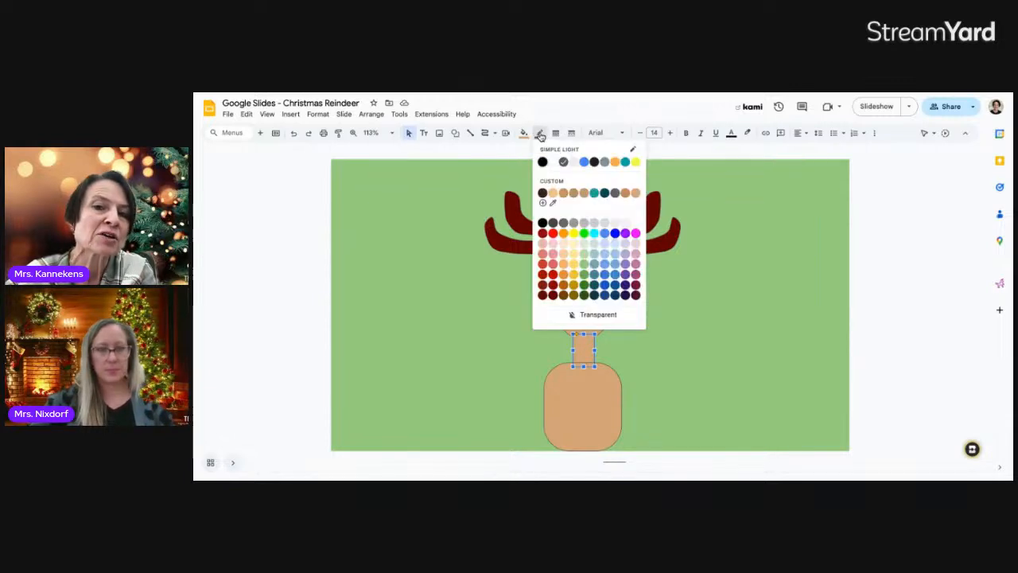
{"action": "left_click", "coordinate": [574, 316]}
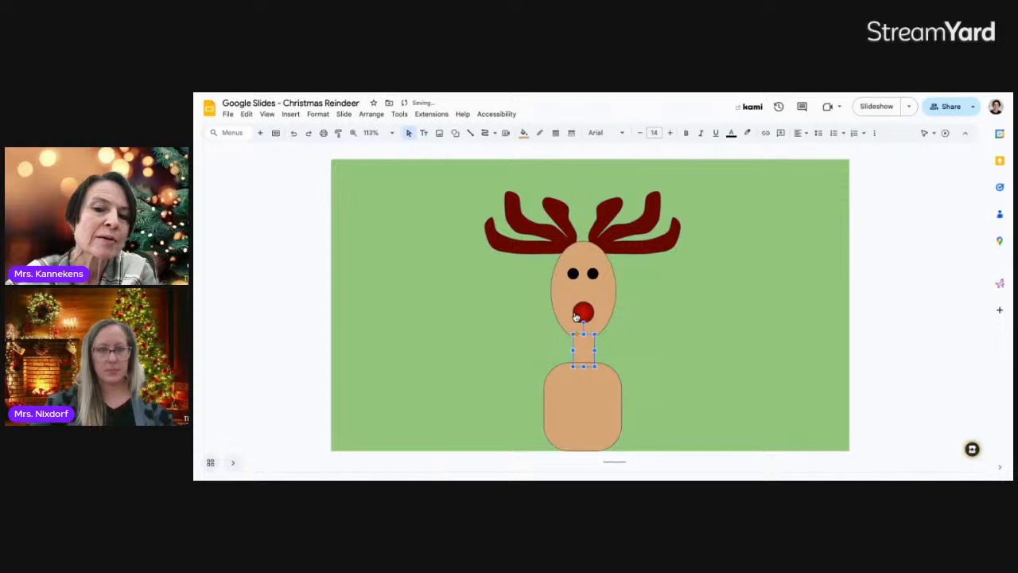
{"action": "left_click", "coordinate": [578, 413]}
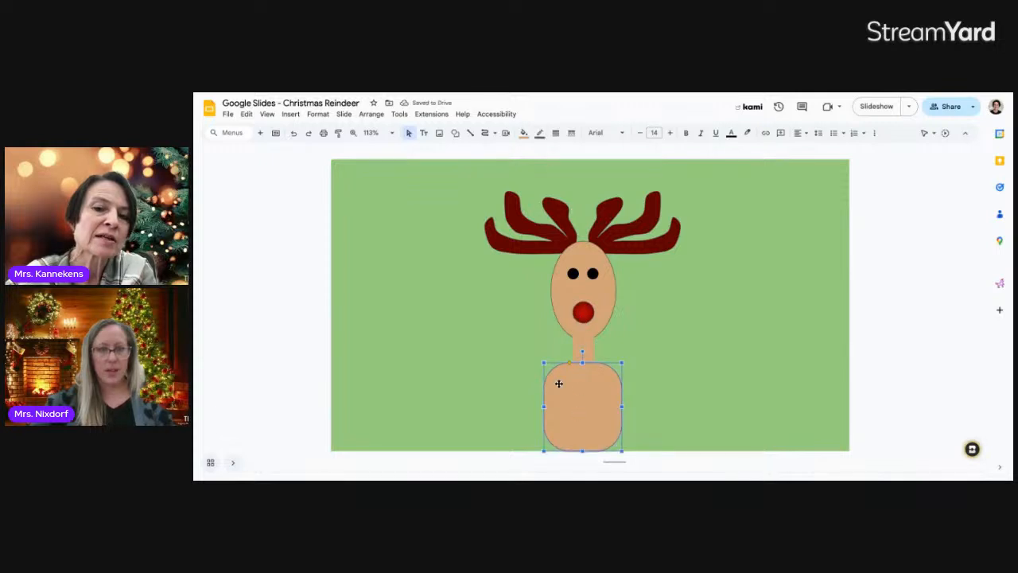
{"action": "left_click", "coordinate": [540, 134]}
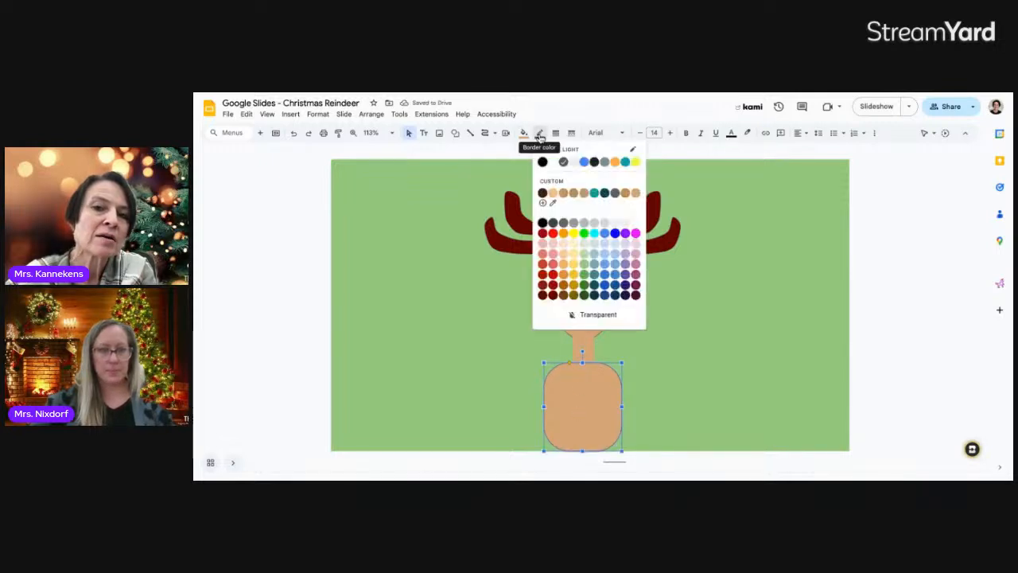
{"action": "left_click", "coordinate": [563, 316]}
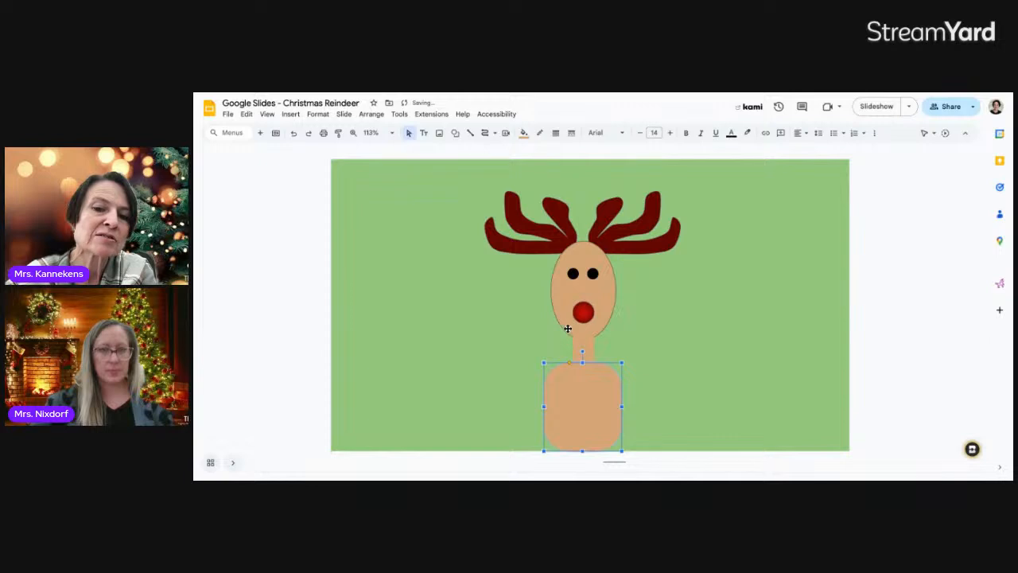
{"action": "left_click", "coordinate": [564, 318]}
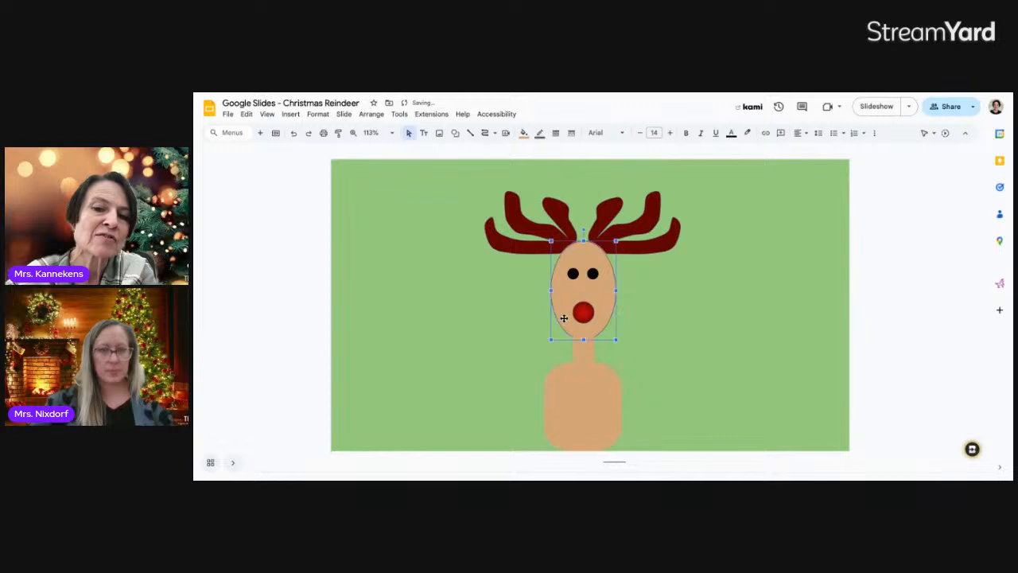
{"action": "left_click", "coordinate": [540, 135]}
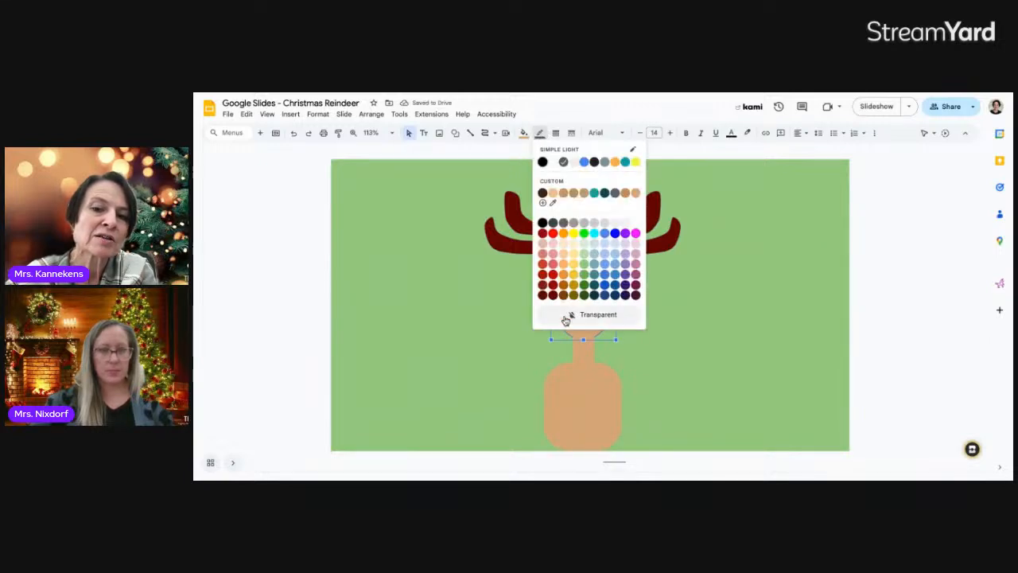
{"action": "left_click", "coordinate": [565, 317]}
{"action": "left_click", "coordinate": [668, 336]}
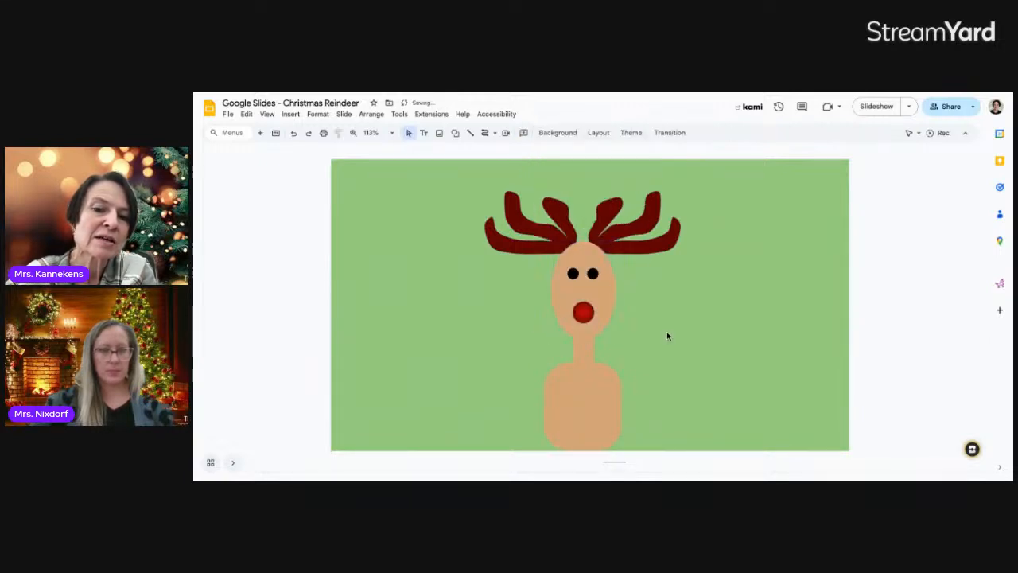
Centre the body under the neck and extend its bottom edge slightly
{"action": "left_click", "coordinate": [594, 381]}
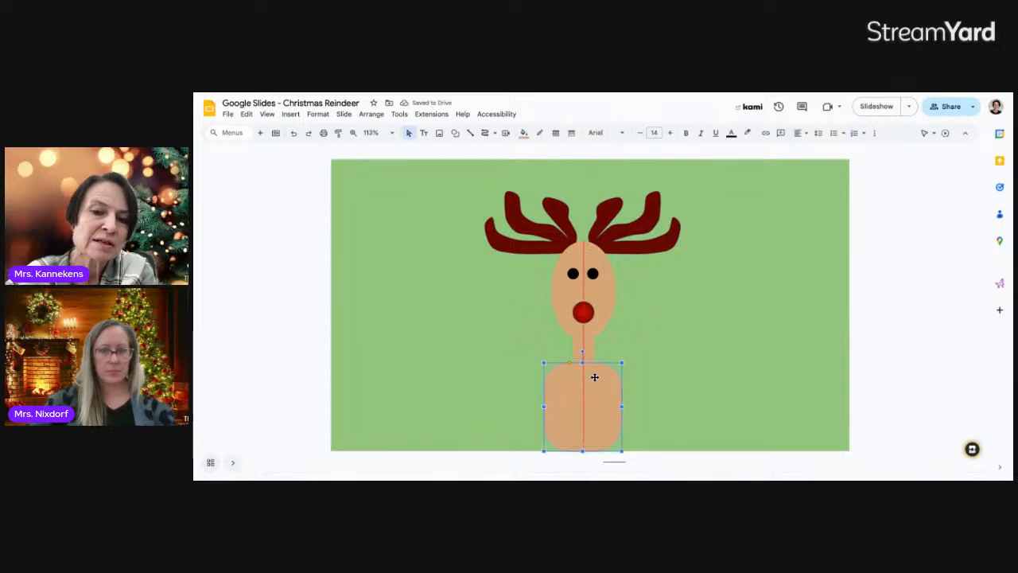
{"action": "left_click_drag", "start_coordinate": [595, 386], "coordinate": [595, 377]}
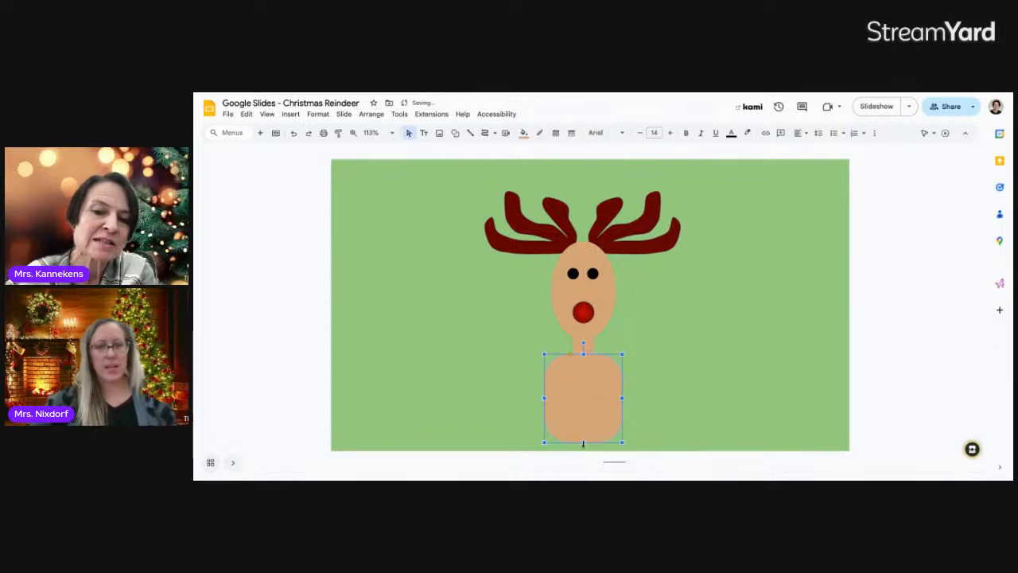
{"action": "left_click_drag", "start_coordinate": [583, 453], "coordinate": [584, 453]}
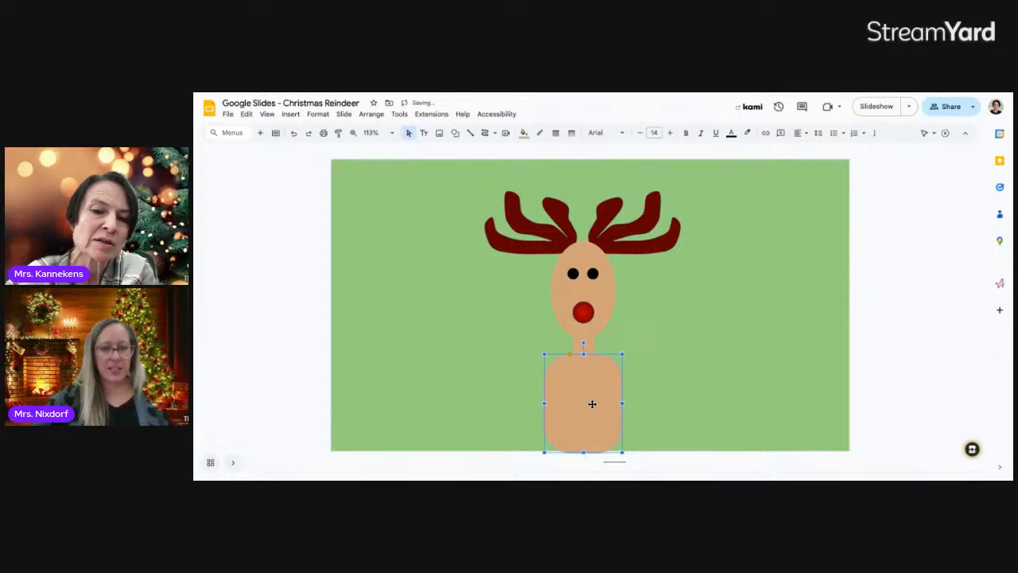
{"action": "left_click_drag", "start_coordinate": [592, 404], "coordinate": [592, 402]}
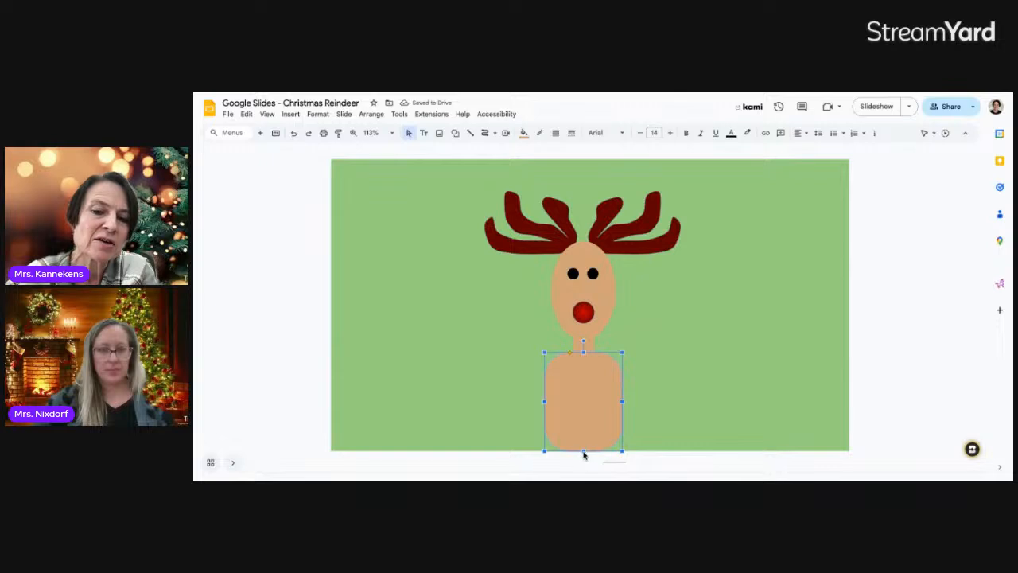
{"action": "left_click_drag", "start_coordinate": [584, 451], "coordinate": [583, 452]}
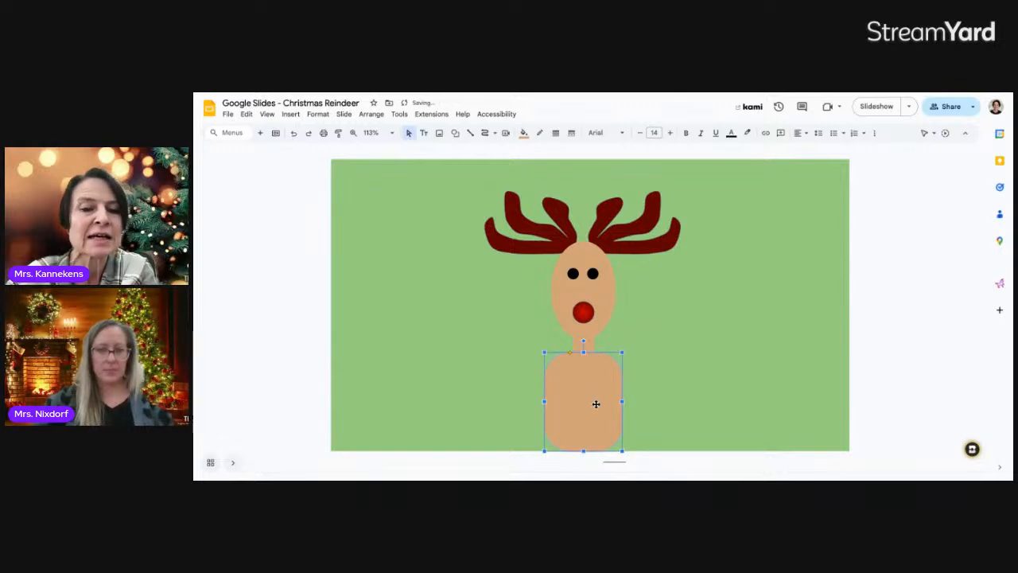
{"action": "left_click", "coordinate": [686, 326]}
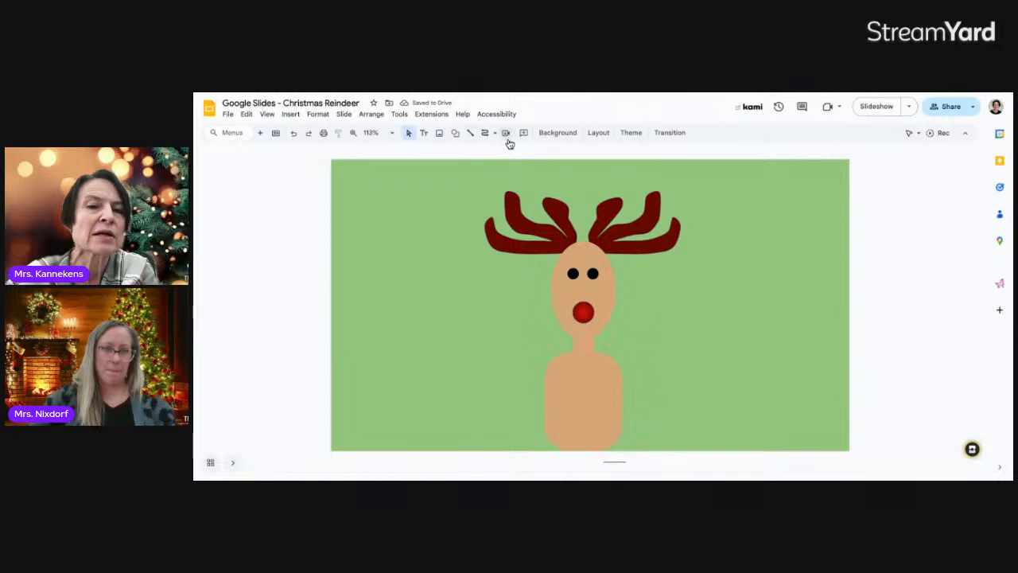
Draw an oval on the reindeer's body and nudge it left to centre it
{"action": "left_click", "coordinate": [455, 133]}
{"action": "mouse_move", "coordinate": [469, 151]}
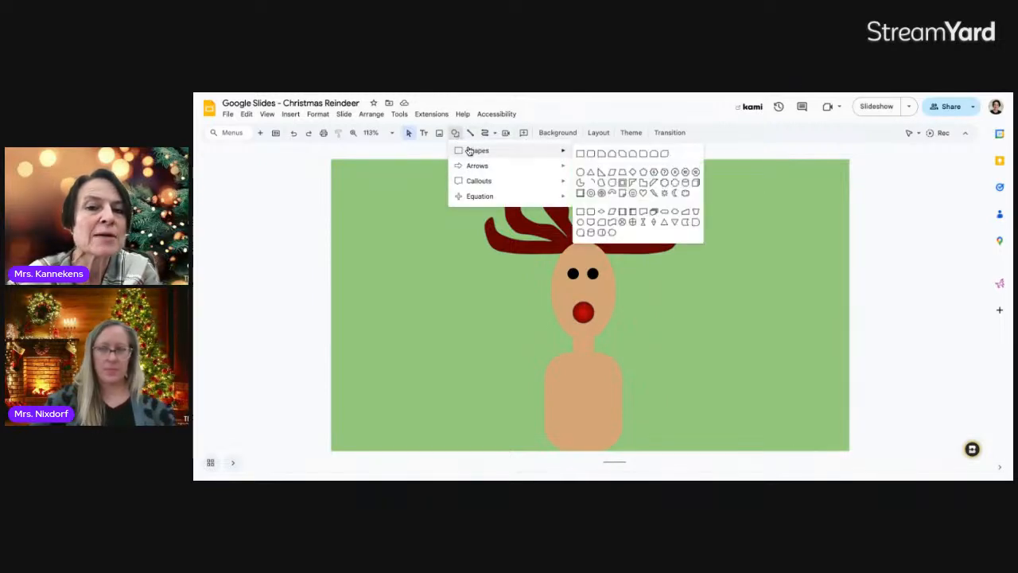
{"action": "left_click", "coordinate": [581, 171]}
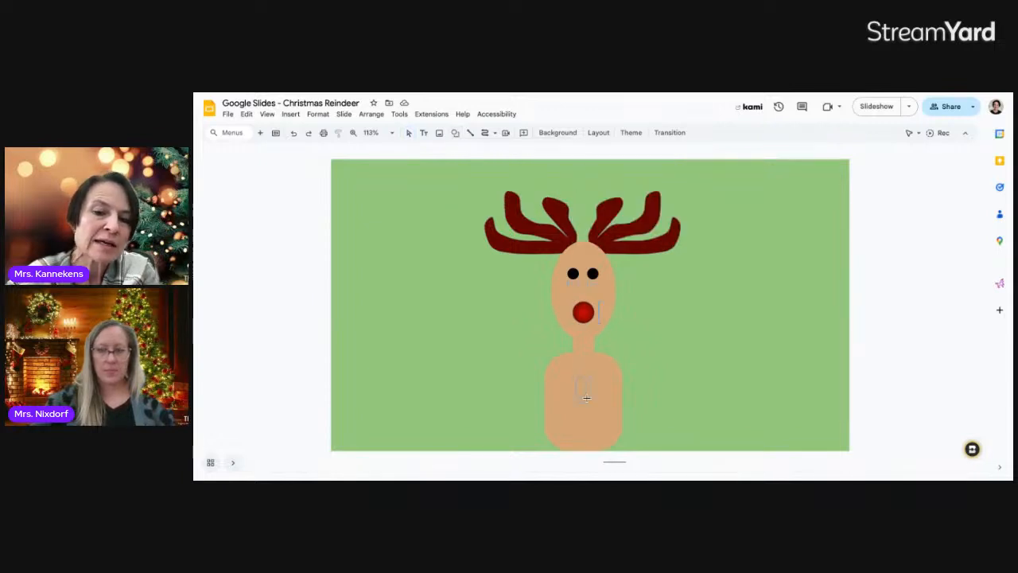
{"action": "left_click_drag", "start_coordinate": [586, 397], "coordinate": [617, 436]}
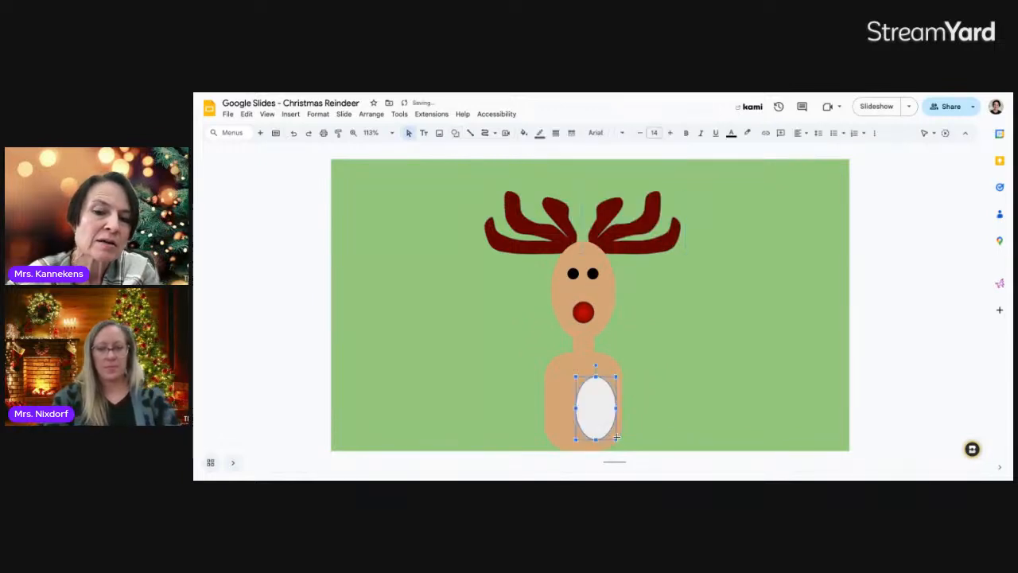
{"action": "key", "text": "Left"}
{"action": "key", "text": "Left"}
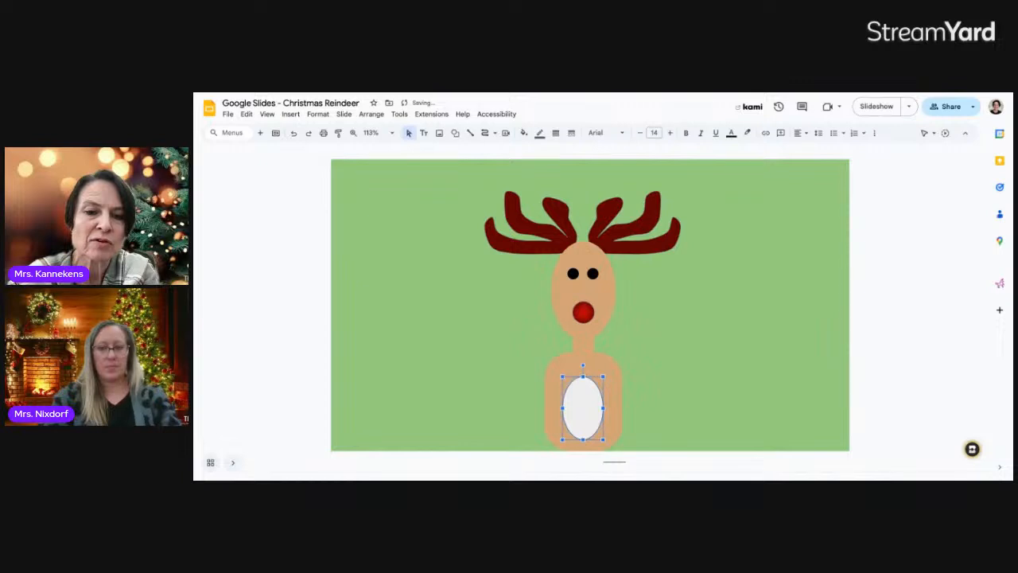
Fill the belly oval light peach and make its outline transparent
{"action": "left_click", "coordinate": [540, 134]}
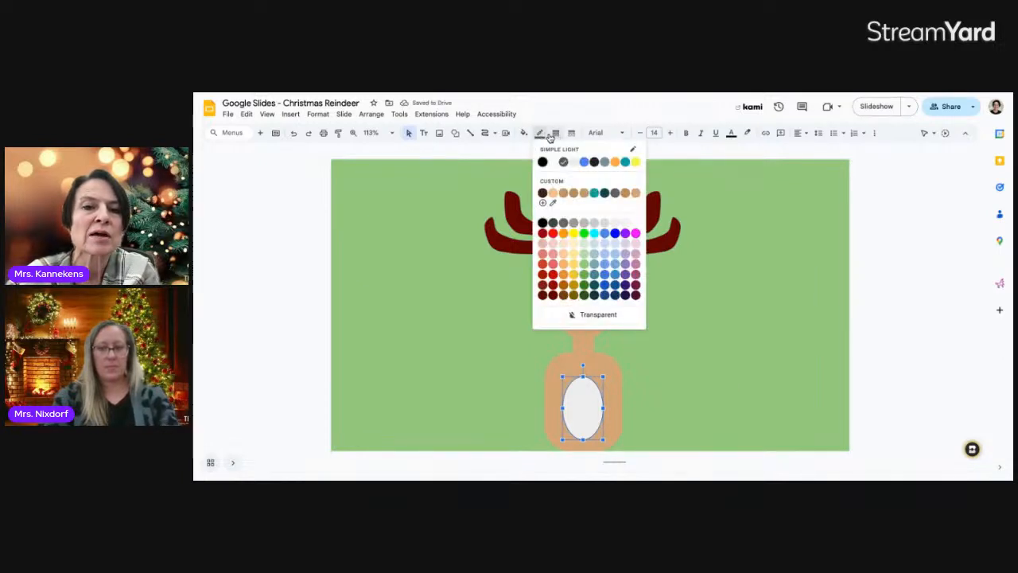
{"action": "left_click", "coordinate": [523, 133]}
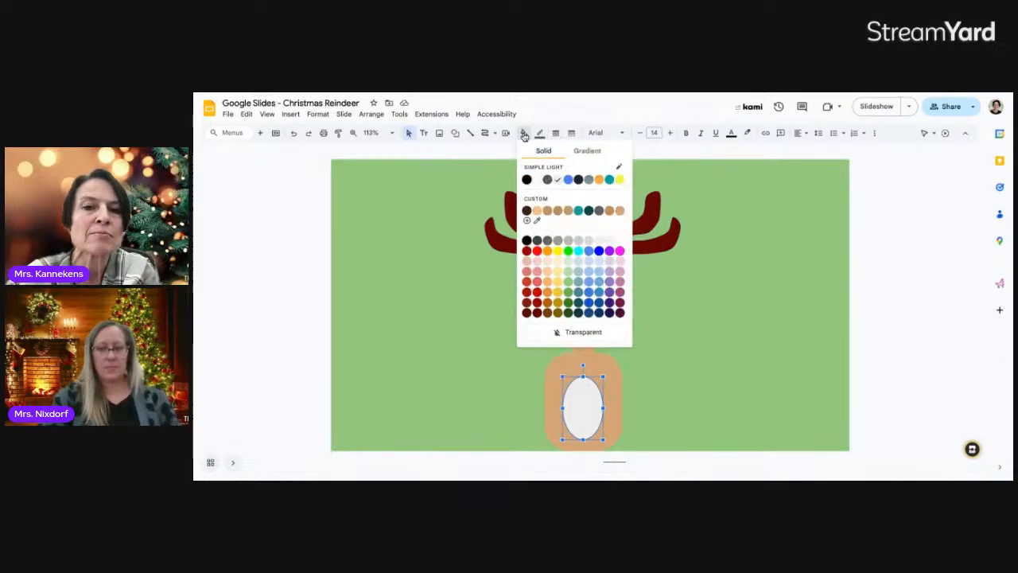
{"action": "left_click", "coordinate": [549, 275]}
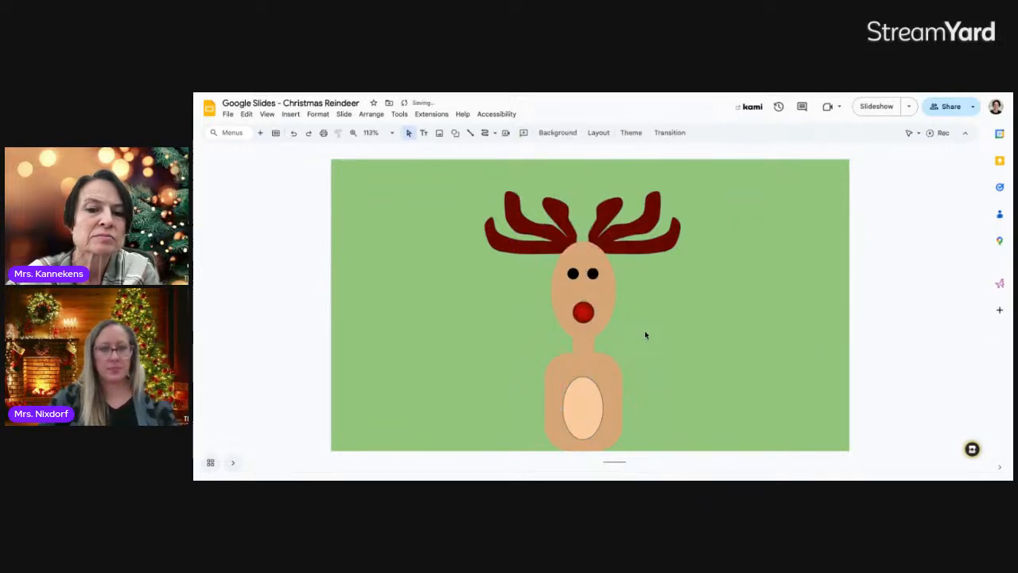
{"action": "left_click", "coordinate": [584, 399]}
{"action": "left_click", "coordinate": [540, 135]}
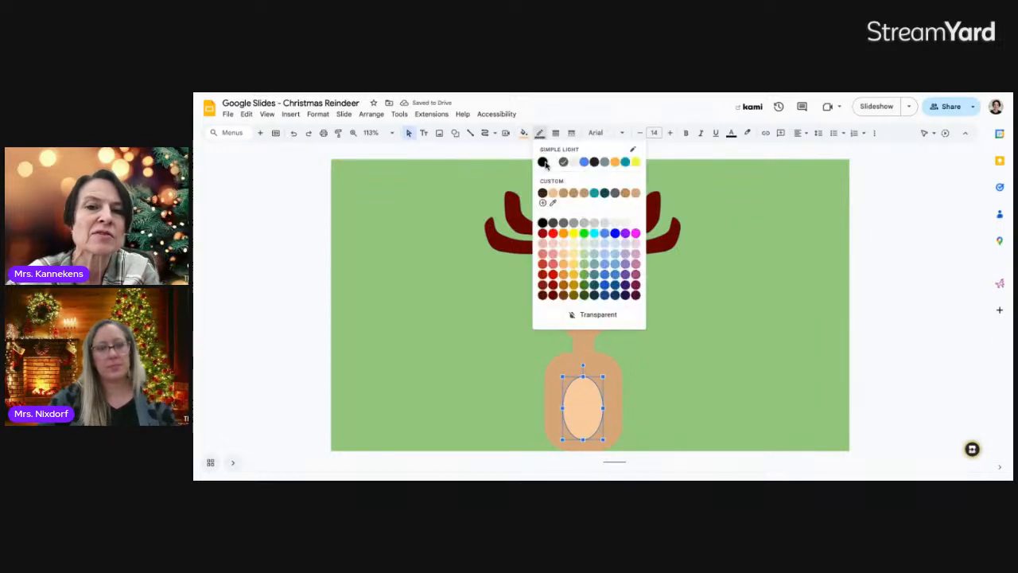
{"action": "left_click", "coordinate": [574, 317]}
{"action": "left_click", "coordinate": [644, 380]}
{"action": "left_click", "coordinate": [580, 406]}
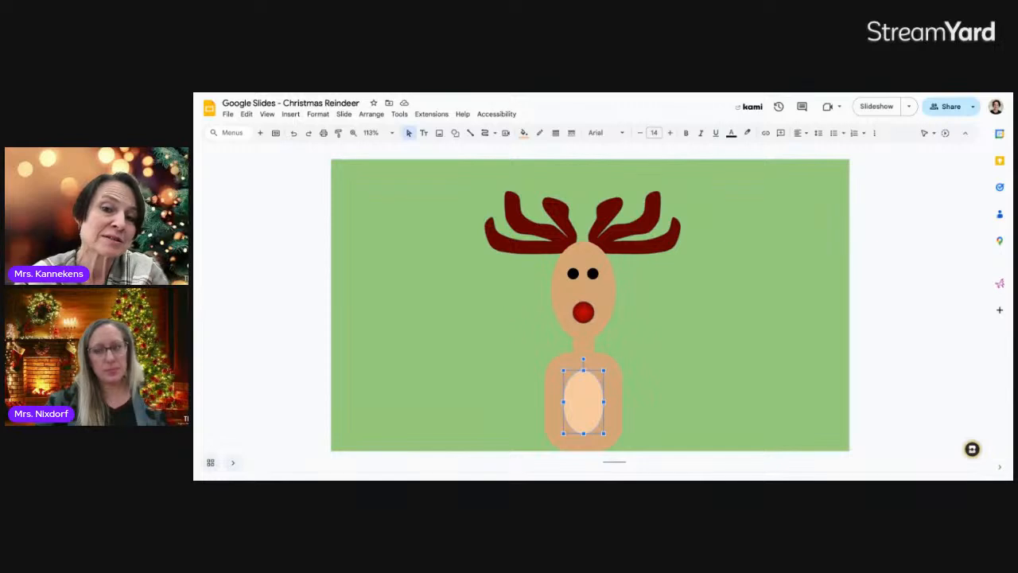
{"action": "left_click", "coordinate": [526, 247]}
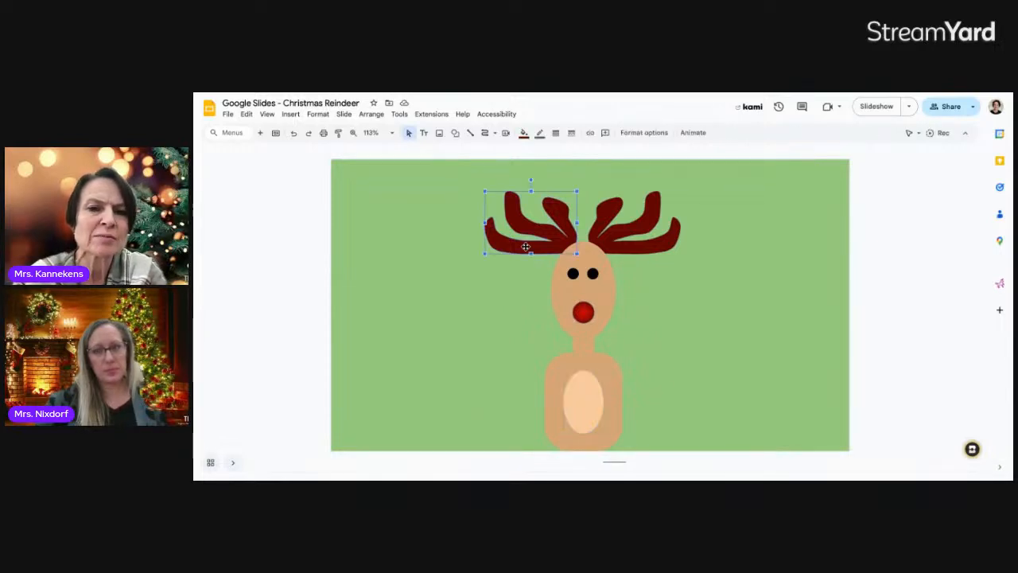
Enlarge both antlers up and outward from the head
{"action": "left_click_drag", "start_coordinate": [483, 191], "coordinate": [450, 173]}
{"action": "left_click", "coordinate": [627, 246]}
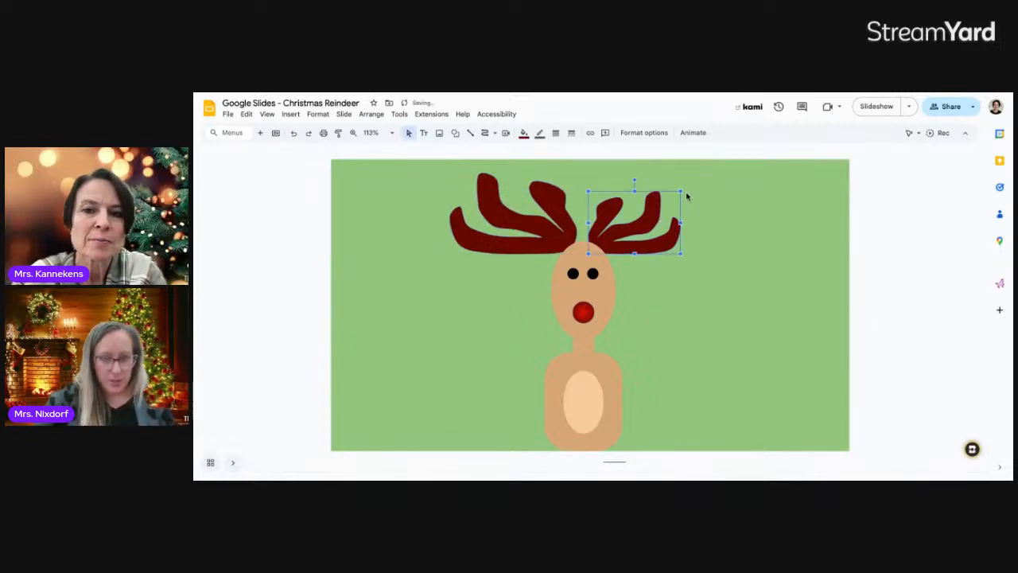
{"action": "left_click_drag", "start_coordinate": [680, 192], "coordinate": [711, 175]}
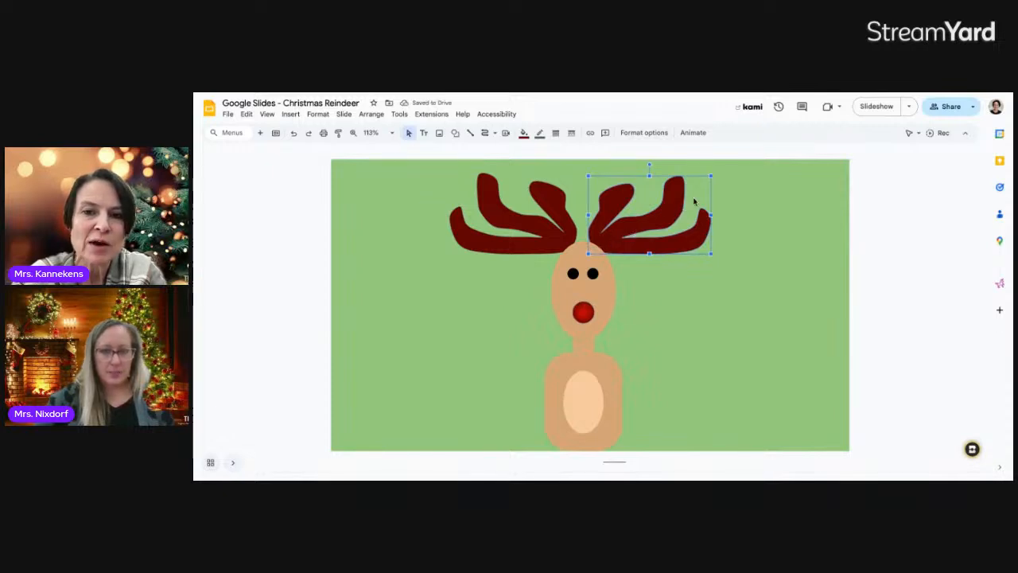
{"action": "left_click_drag", "start_coordinate": [711, 175], "coordinate": [716, 171]}
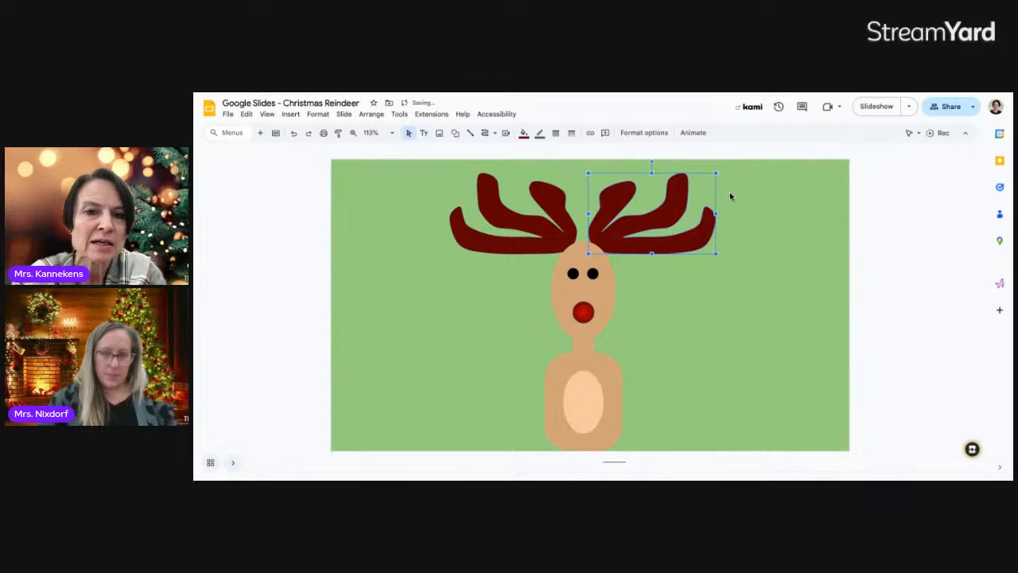
{"action": "left_click", "coordinate": [730, 200]}
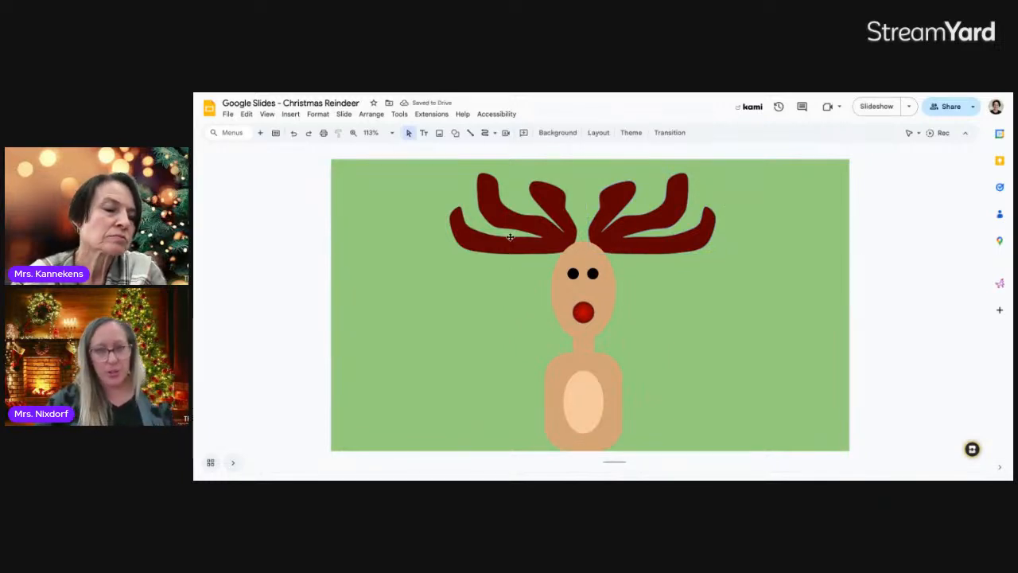
Narrow the right and left antlers slightly so they sit evenly on the head
{"action": "left_click", "coordinate": [625, 221]}
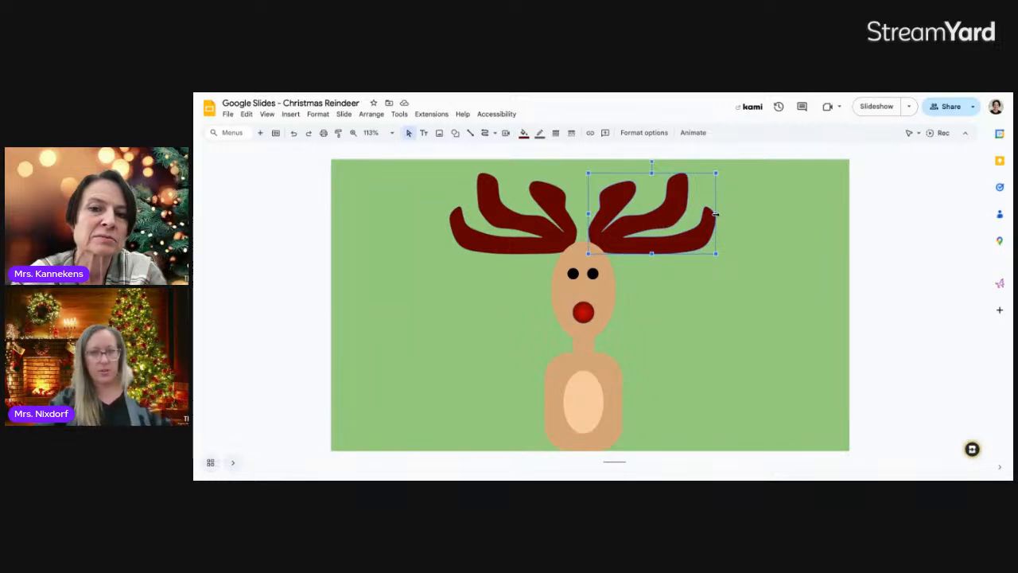
{"action": "left_click_drag", "start_coordinate": [716, 213], "coordinate": [647, 213]}
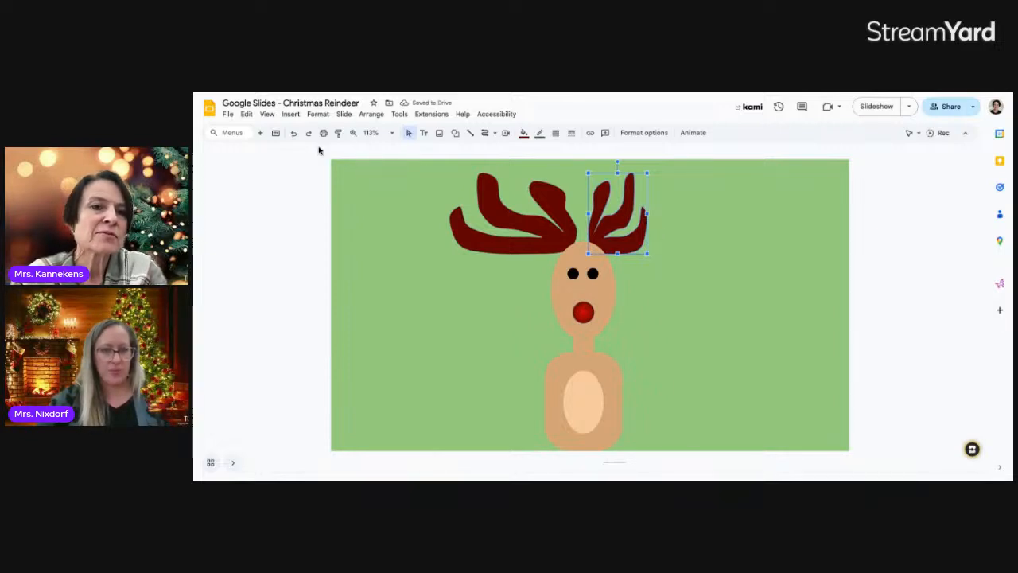
{"action": "left_click", "coordinate": [294, 134]}
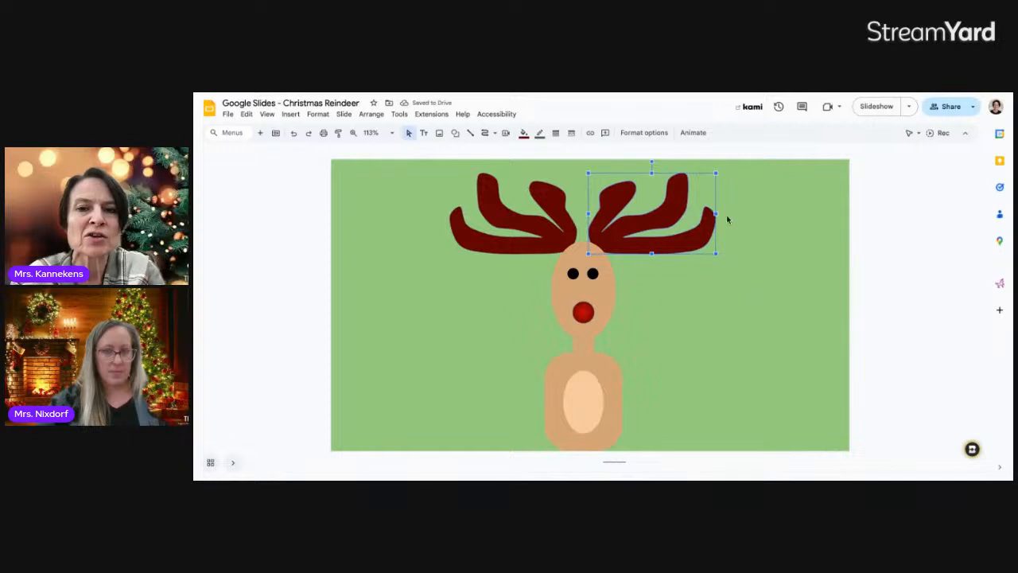
{"action": "left_click_drag", "start_coordinate": [715, 215], "coordinate": [700, 217]}
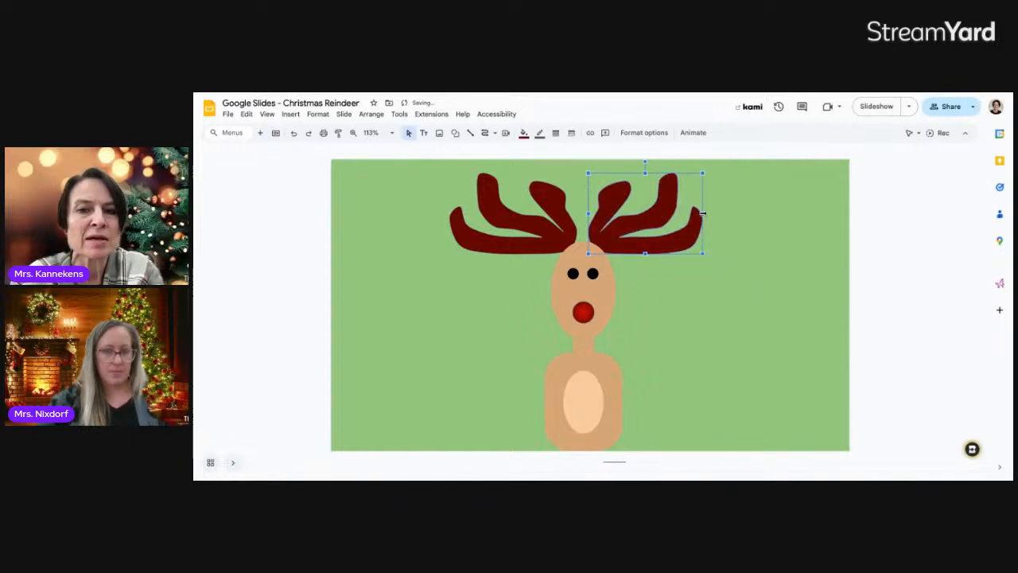
{"action": "left_click", "coordinate": [469, 227]}
{"action": "left_click", "coordinate": [469, 227]}
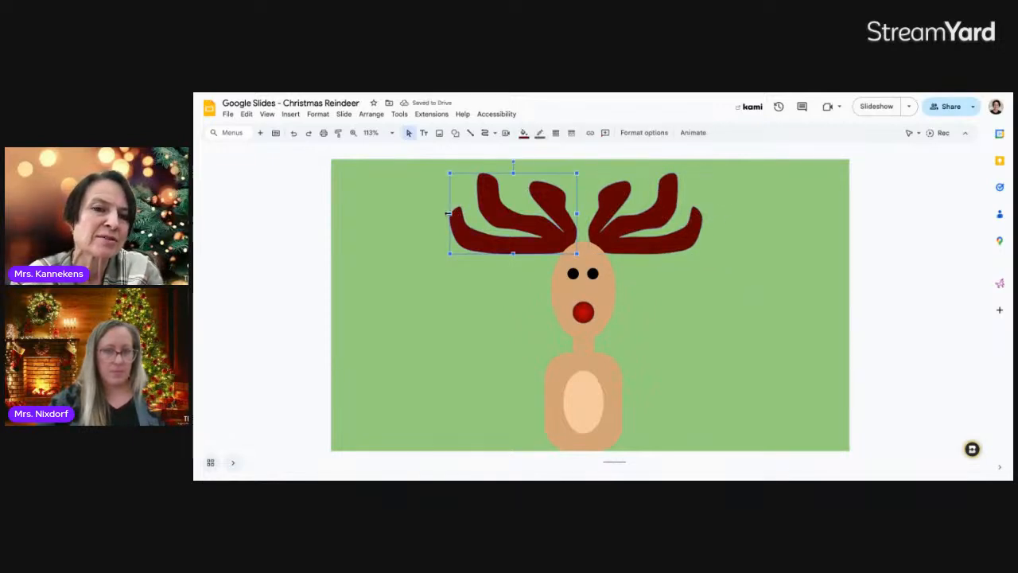
{"action": "left_click_drag", "start_coordinate": [451, 213], "coordinate": [461, 214]}
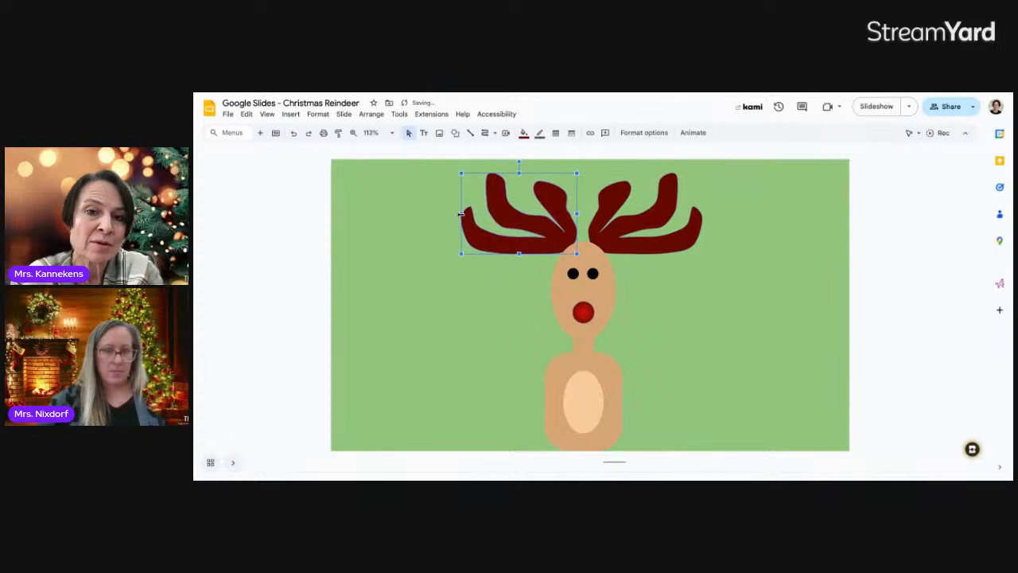
{"action": "left_click", "coordinate": [729, 291]}
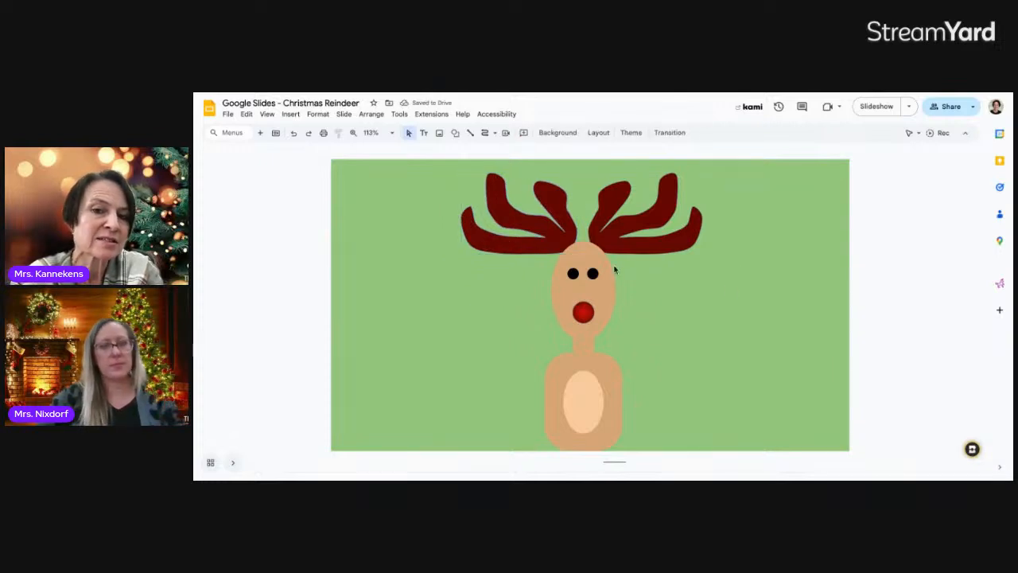
{"action": "left_click", "coordinate": [531, 245]}
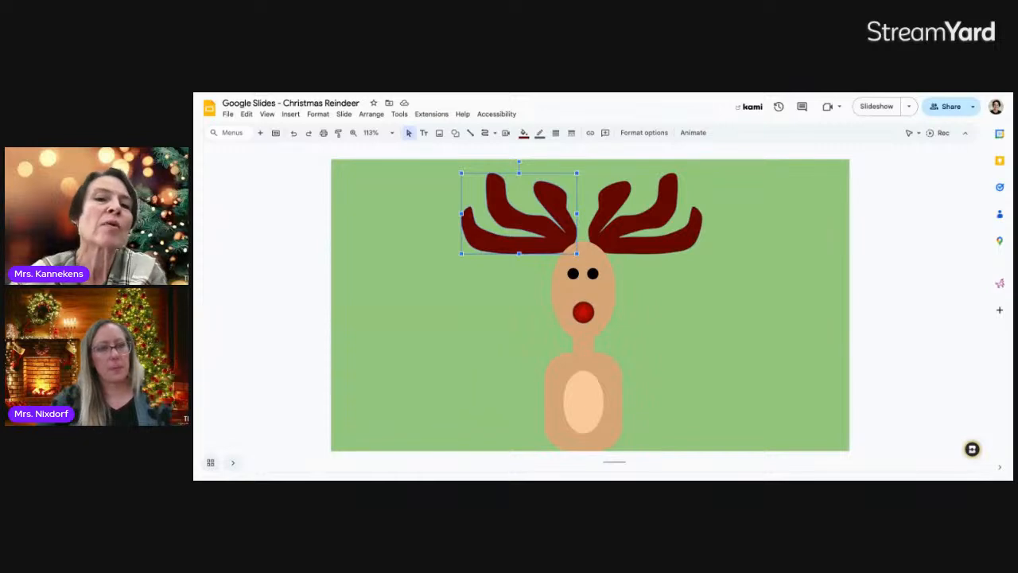
{"action": "left_click", "coordinate": [649, 270]}
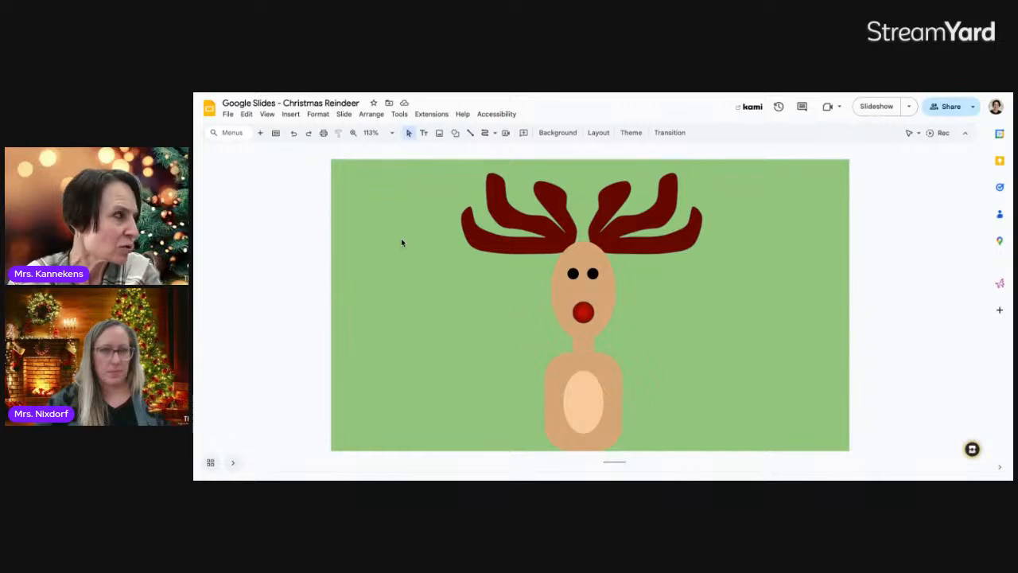
Draw a closed curve hat outline with a drooping tip over the head
{"action": "left_click", "coordinate": [496, 134]}
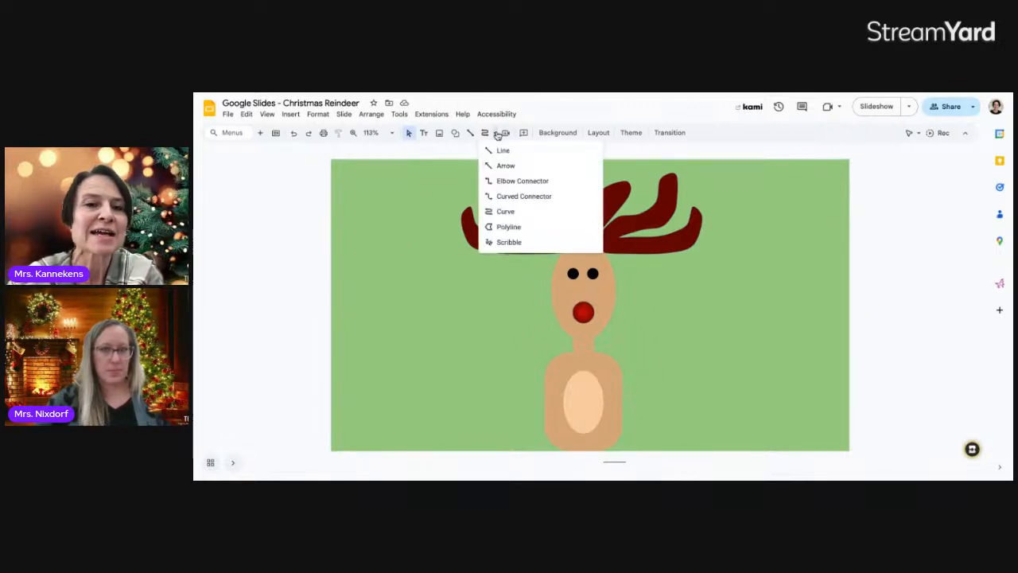
{"action": "left_click", "coordinate": [499, 213]}
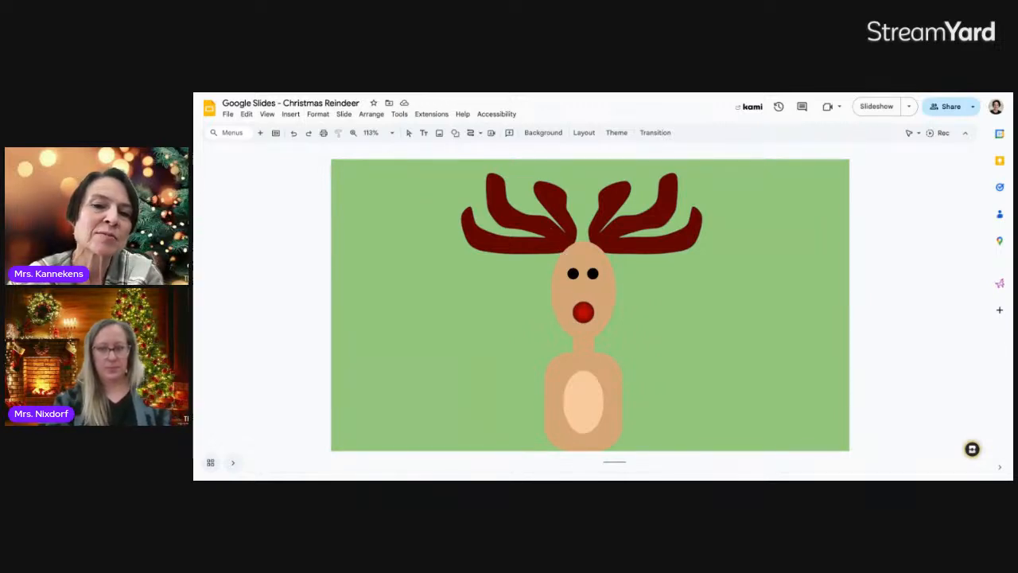
{"action": "left_click", "coordinate": [561, 229]}
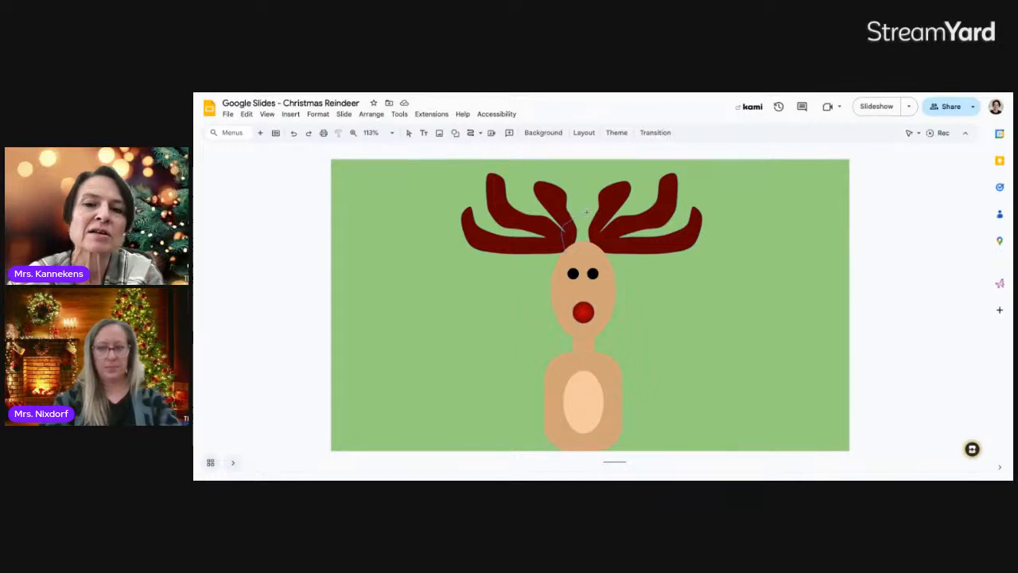
{"action": "left_click", "coordinate": [586, 212]}
{"action": "left_click", "coordinate": [644, 211]}
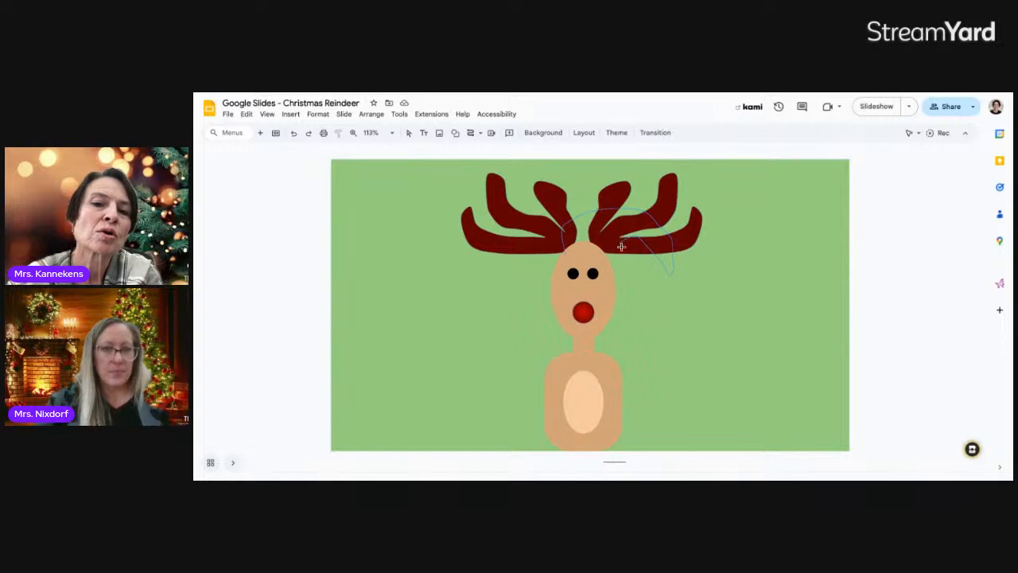
{"action": "left_click", "coordinate": [564, 253]}
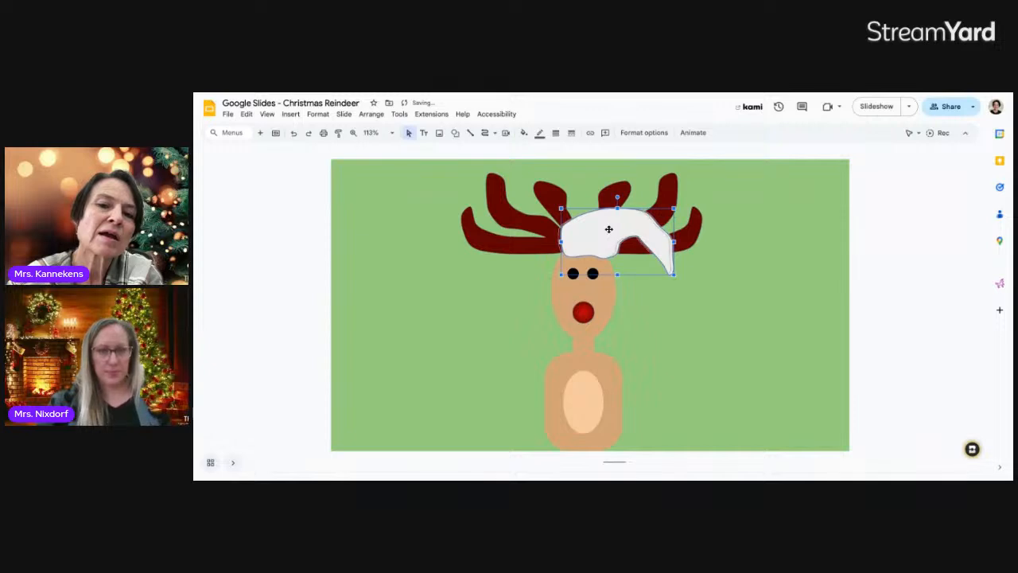
{"action": "left_click_drag", "start_coordinate": [608, 229], "coordinate": [606, 229]}
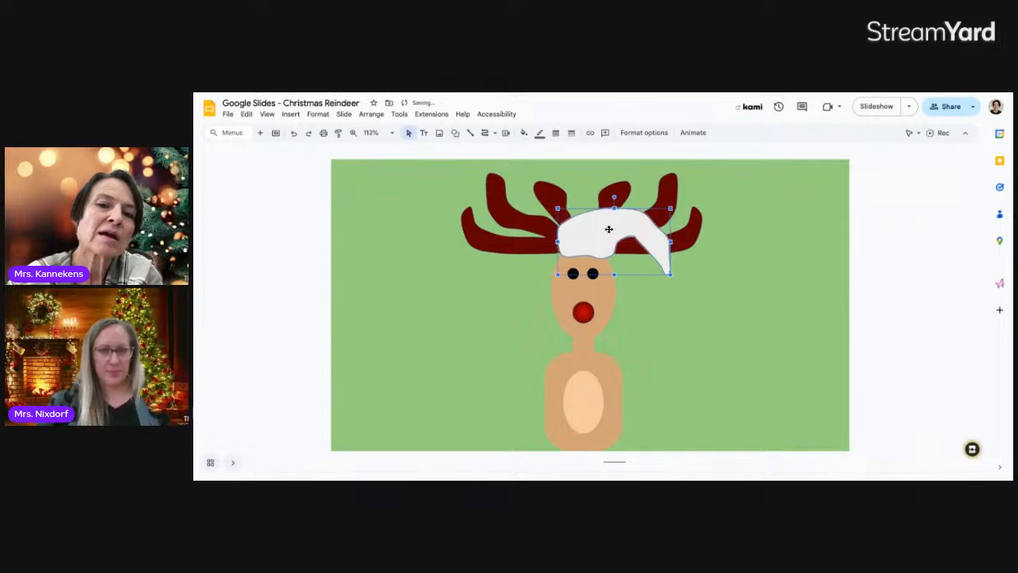
Fill the hat red and widen it slightly to the left
{"action": "left_click", "coordinate": [524, 133]}
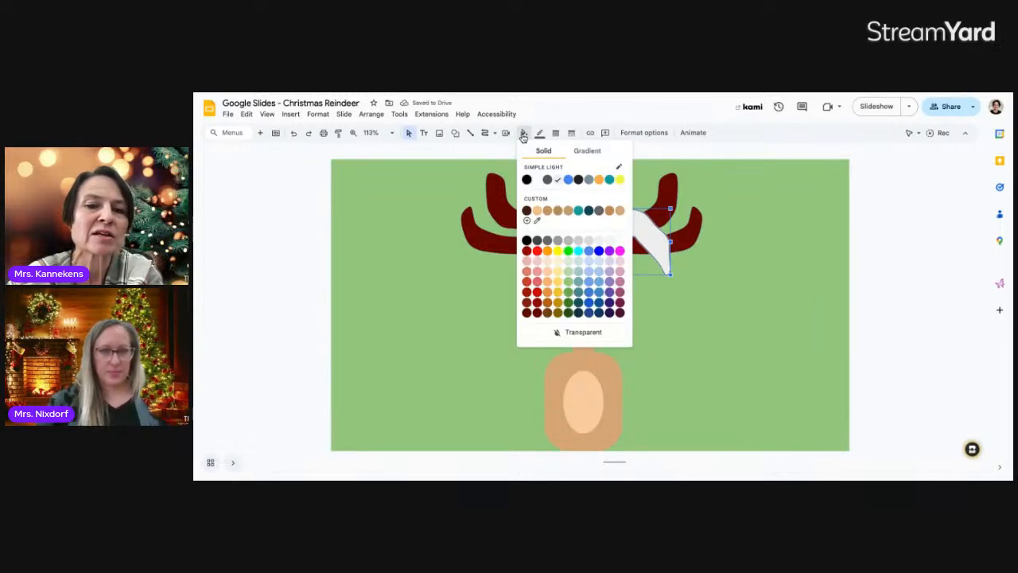
{"action": "left_click", "coordinate": [538, 292]}
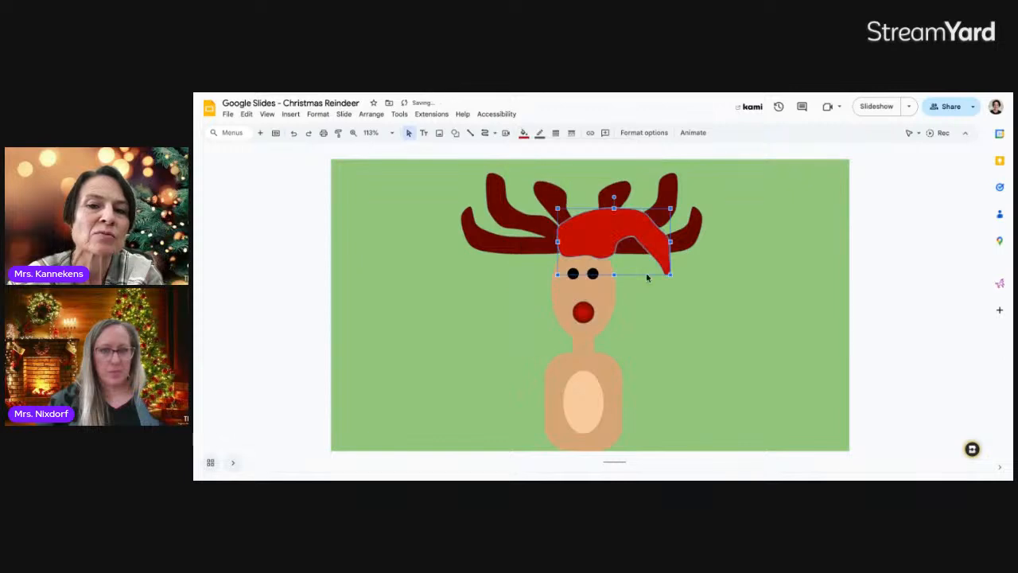
{"action": "left_click", "coordinate": [690, 300]}
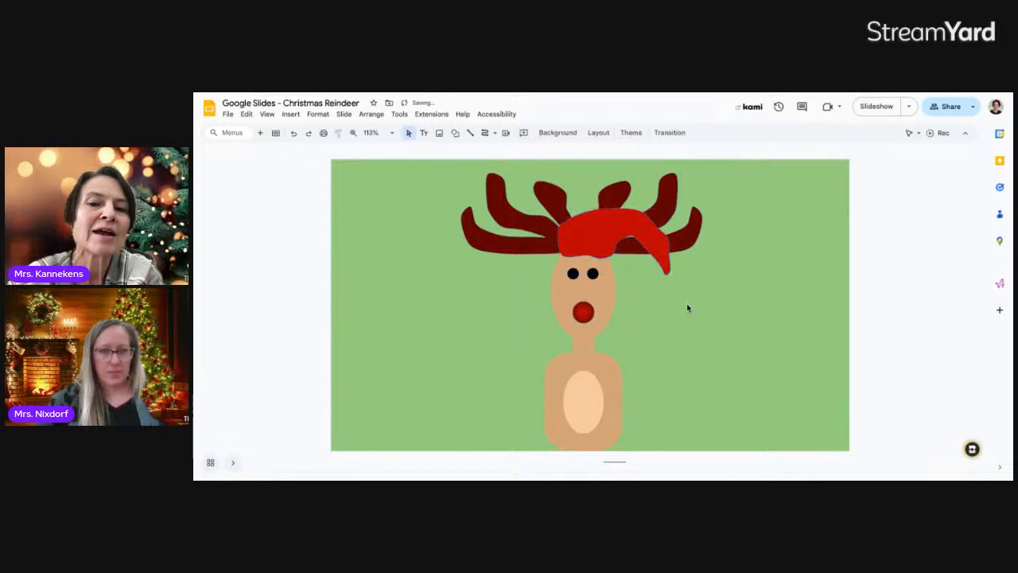
{"action": "left_click", "coordinate": [593, 239]}
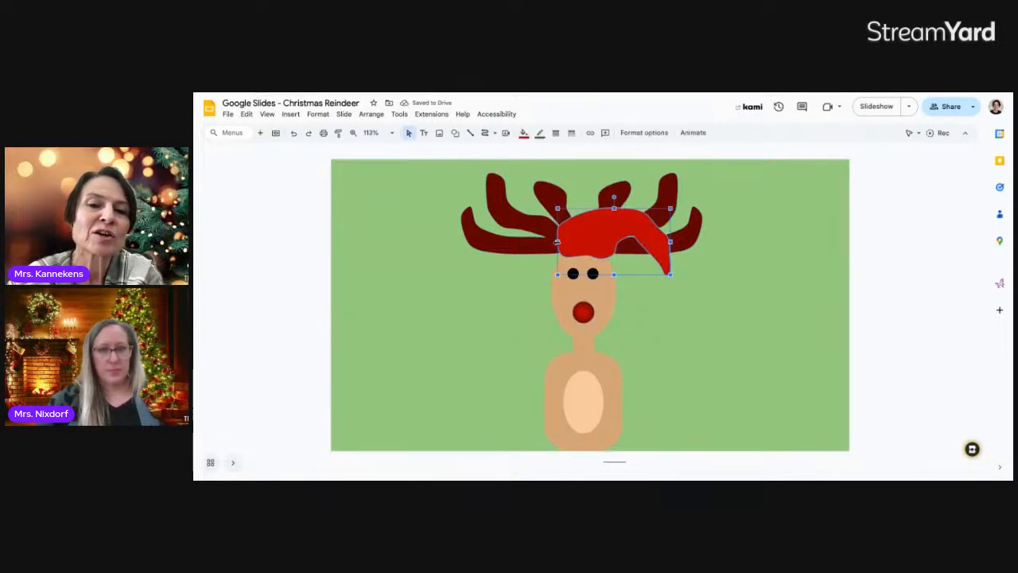
{"action": "left_click_drag", "start_coordinate": [556, 241], "coordinate": [554, 241]}
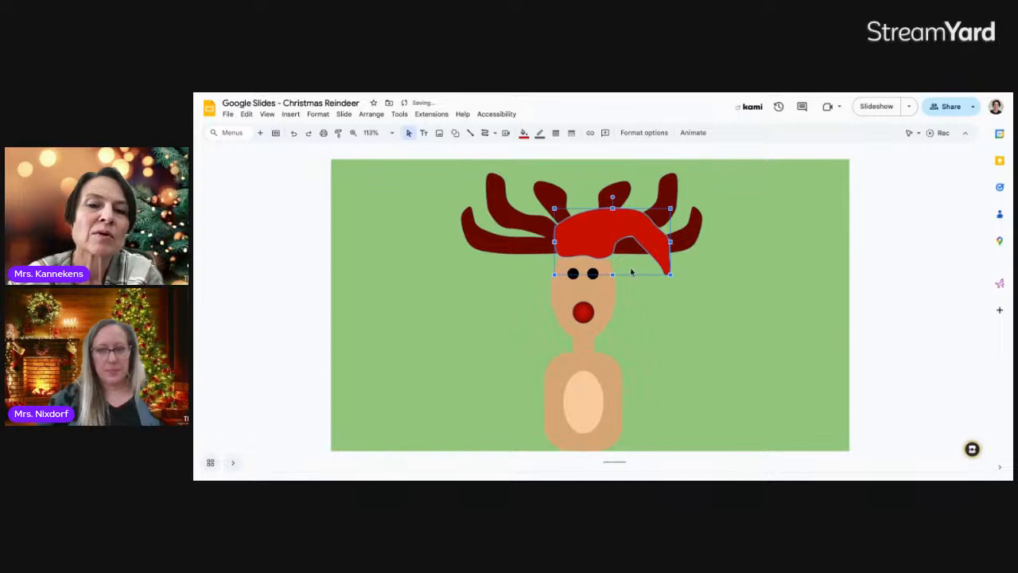
{"action": "left_click", "coordinate": [662, 309]}
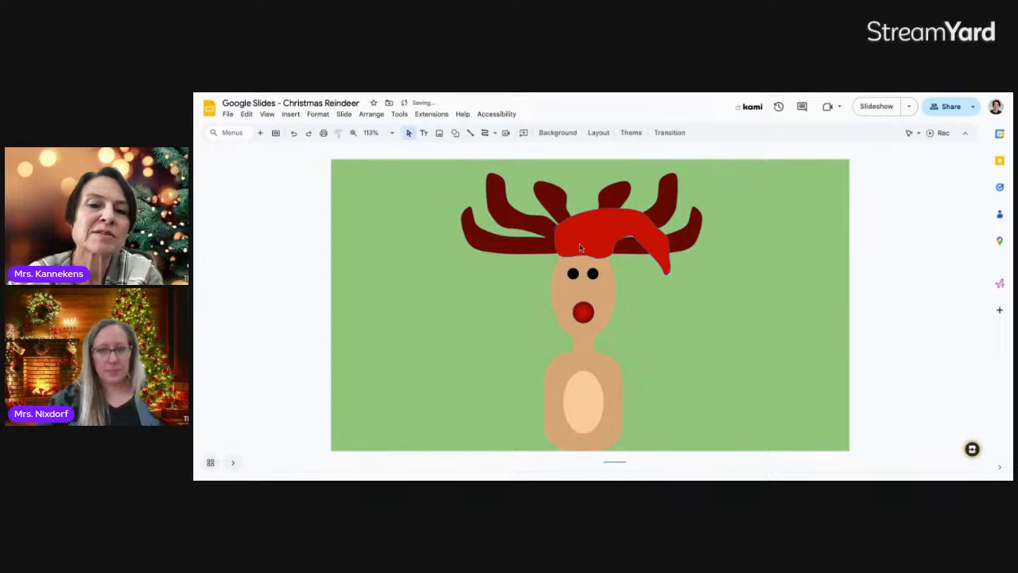
{"action": "left_click", "coordinate": [482, 132]}
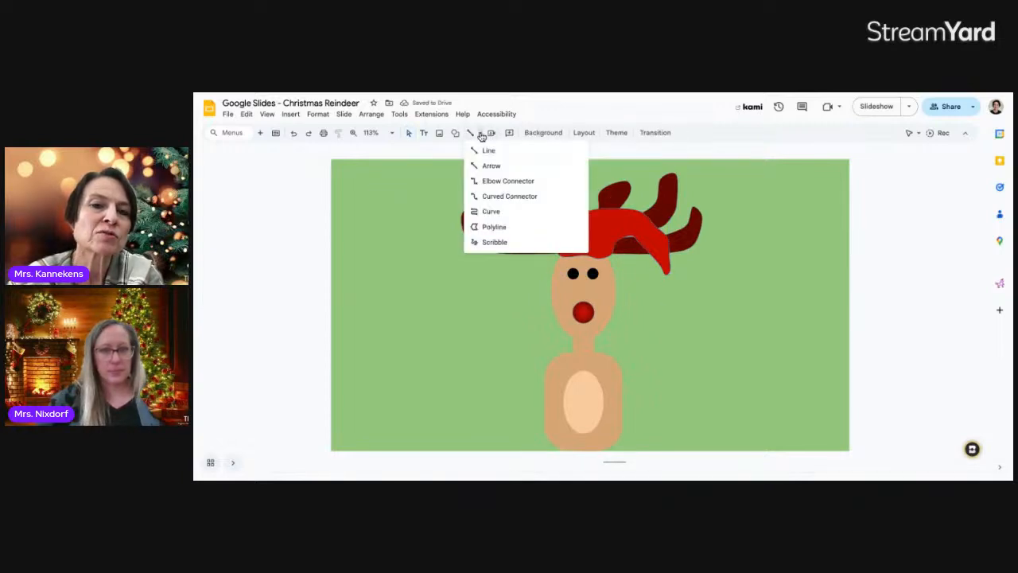
{"action": "left_click", "coordinate": [485, 213]}
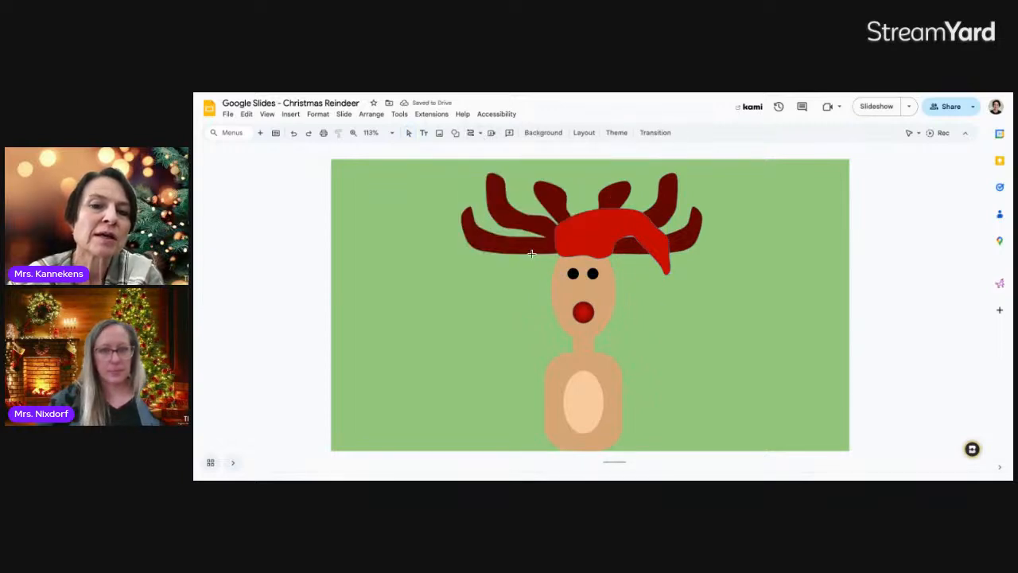
{"action": "double_click", "coordinate": [584, 248]}
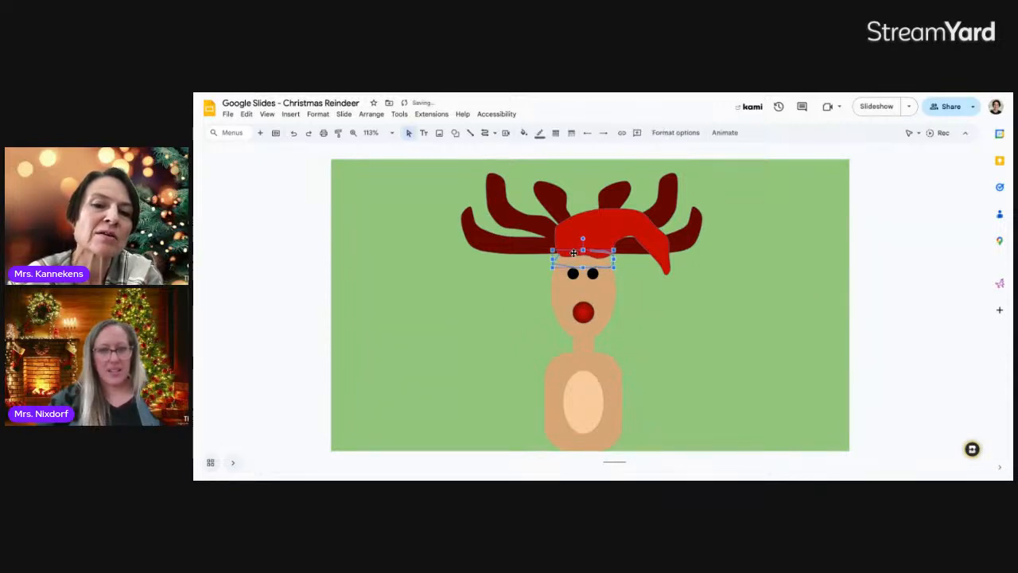
{"action": "left_click", "coordinate": [645, 278]}
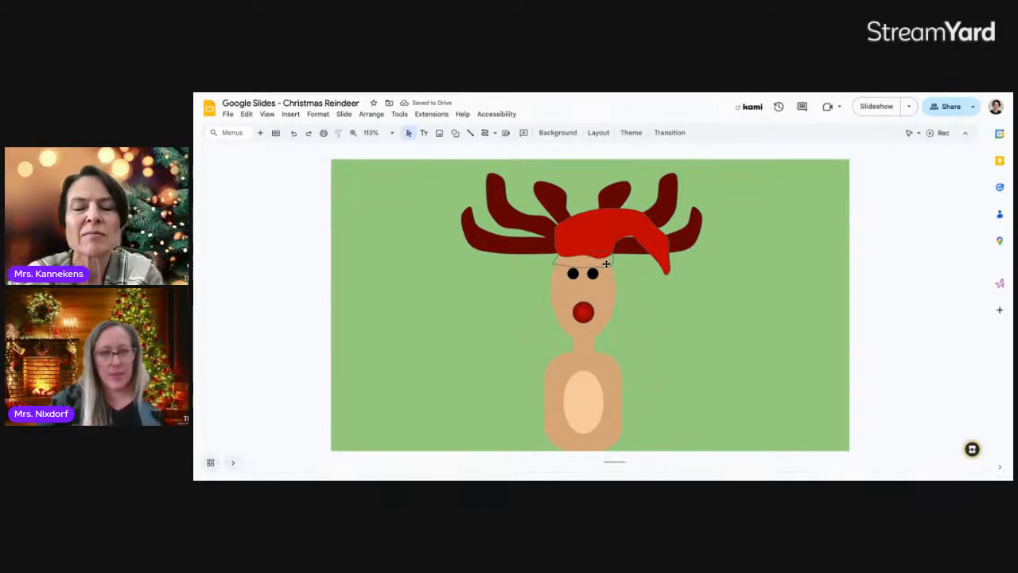
{"action": "left_click", "coordinate": [606, 264]}
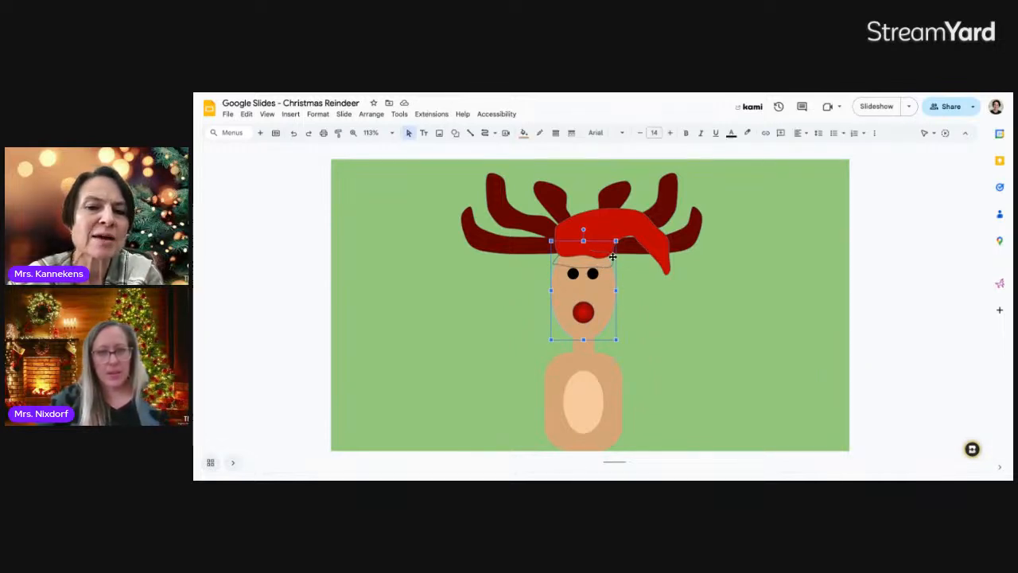
{"action": "left_click", "coordinate": [614, 265]}
{"action": "left_click", "coordinate": [613, 261]}
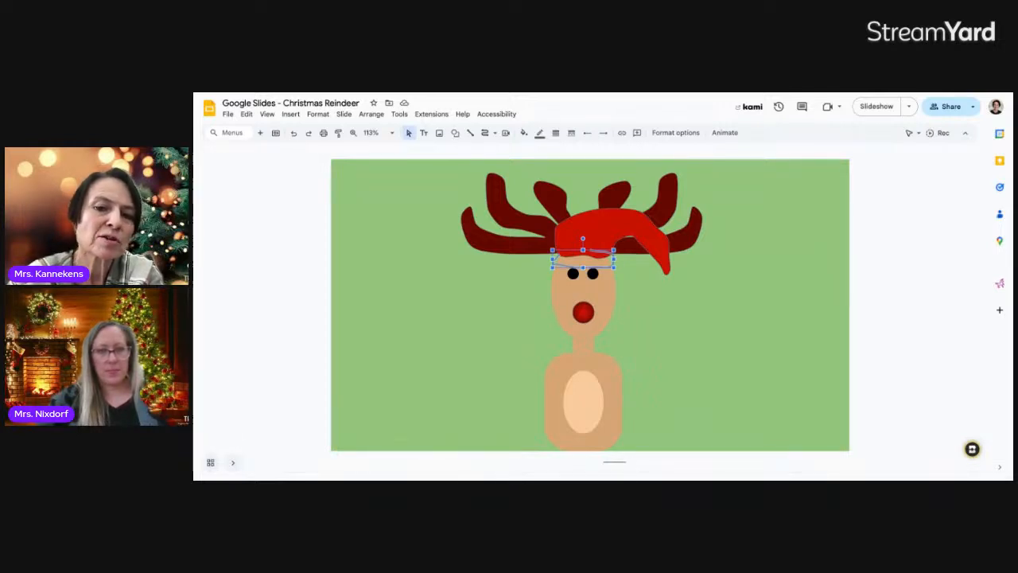
{"action": "key", "text": "Delete"}
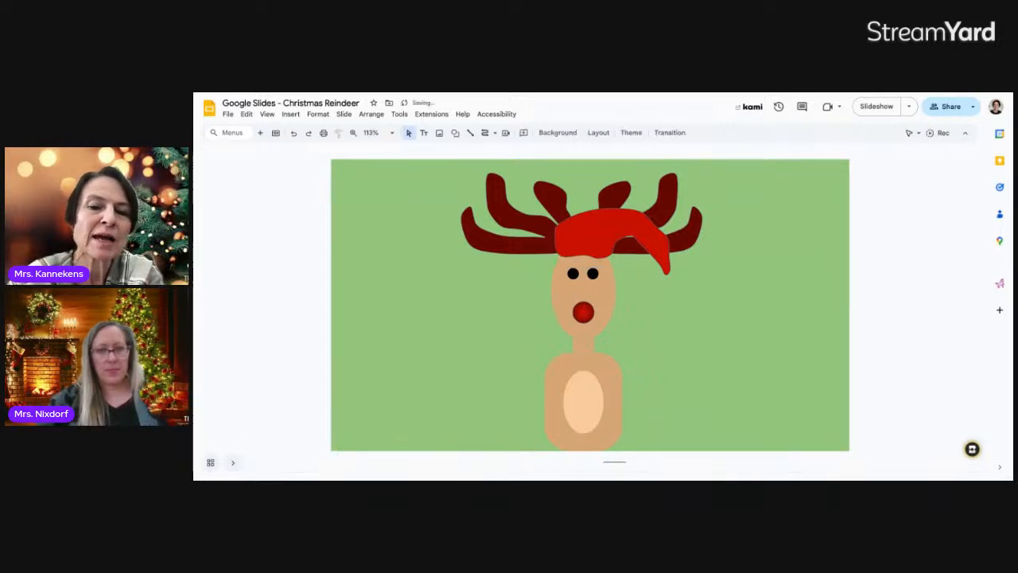
Draw a curved trim under the hat's lower edge and fill it white
{"action": "left_click", "coordinate": [481, 135]}
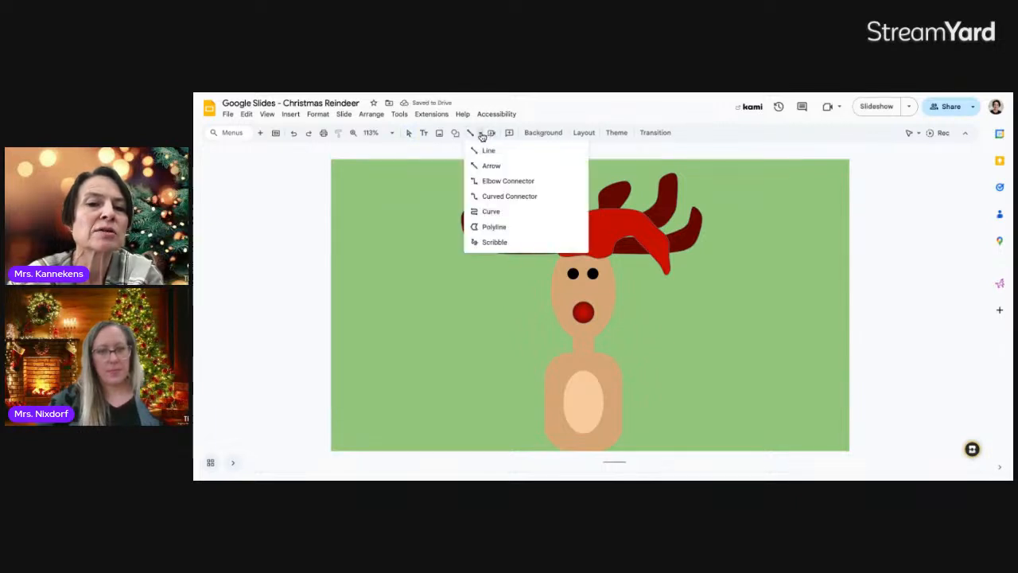
{"action": "left_click", "coordinate": [493, 211]}
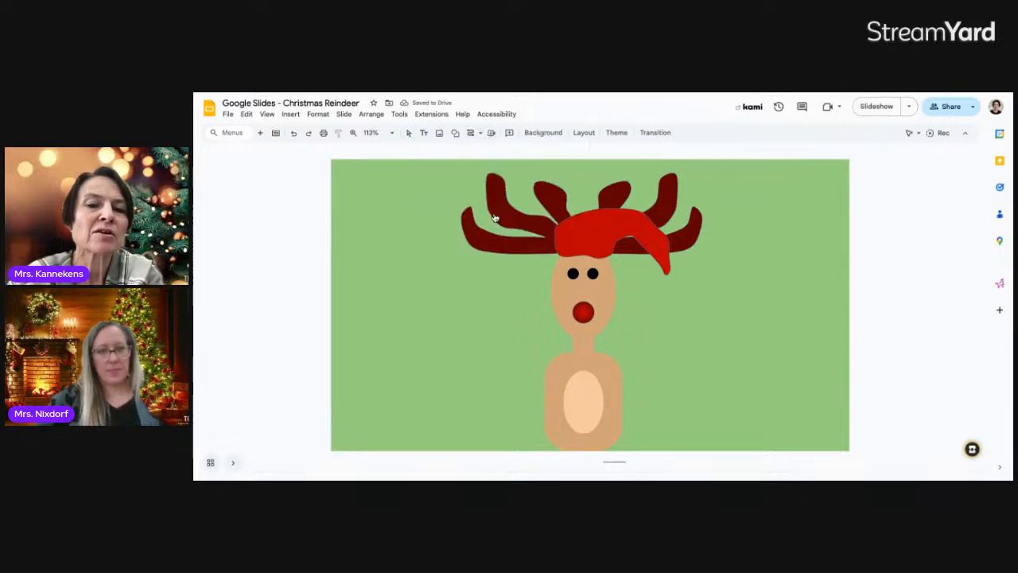
{"action": "left_click", "coordinate": [553, 257]}
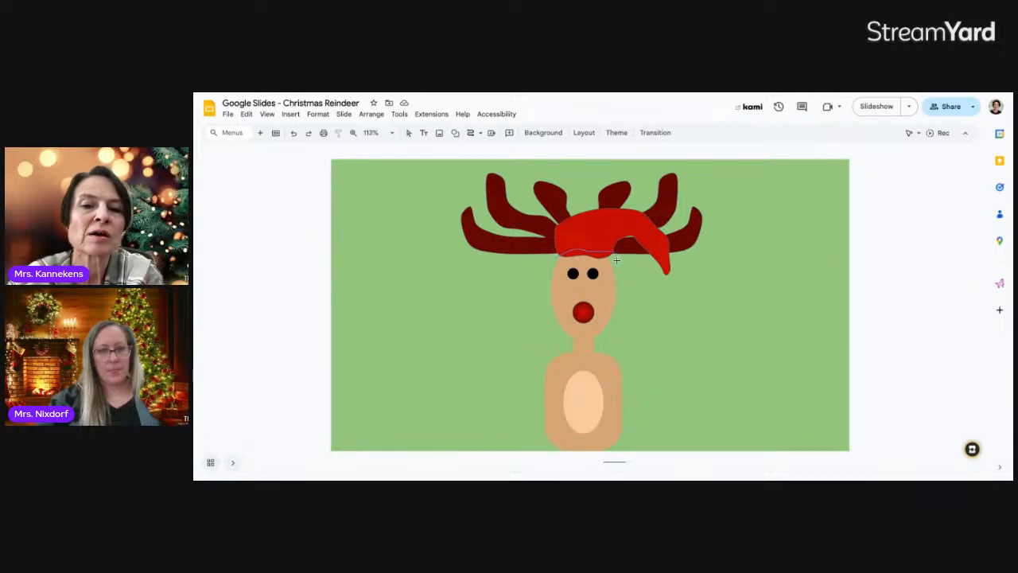
{"action": "left_click", "coordinate": [589, 267]}
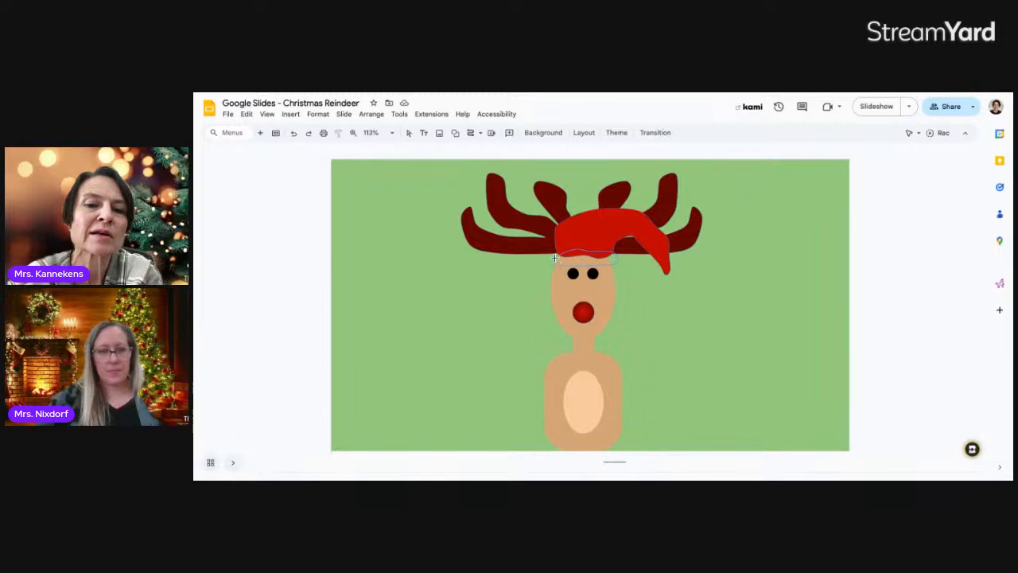
{"action": "left_click", "coordinate": [556, 256]}
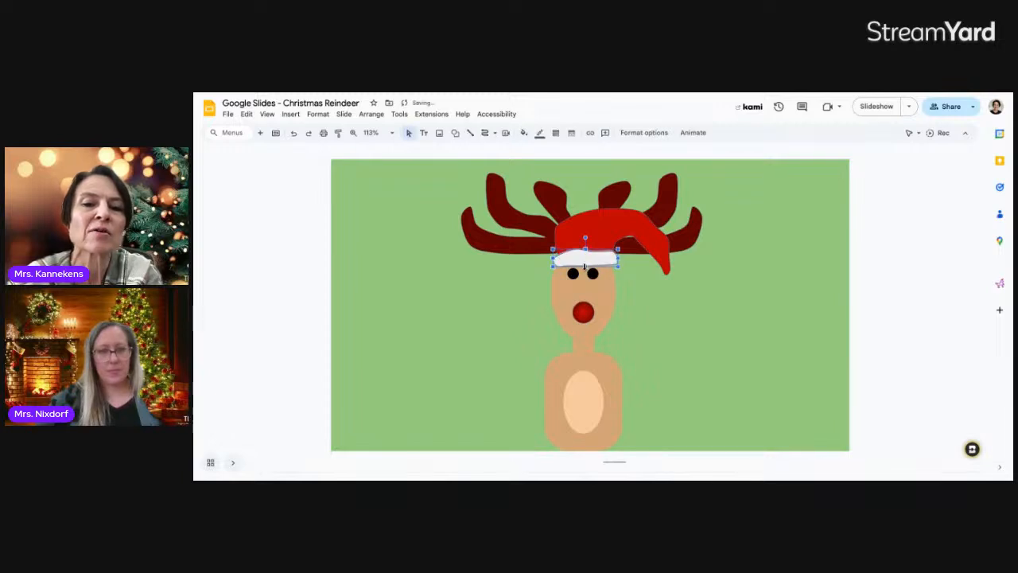
{"action": "left_click_drag", "start_coordinate": [580, 262], "coordinate": [578, 261]}
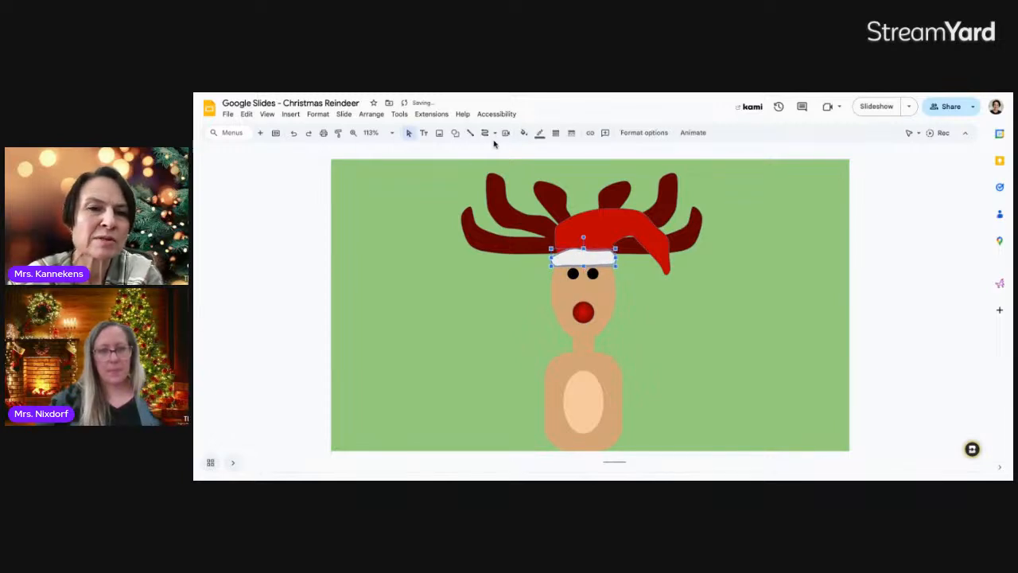
{"action": "left_click", "coordinate": [523, 132]}
{"action": "left_click", "coordinate": [538, 183]}
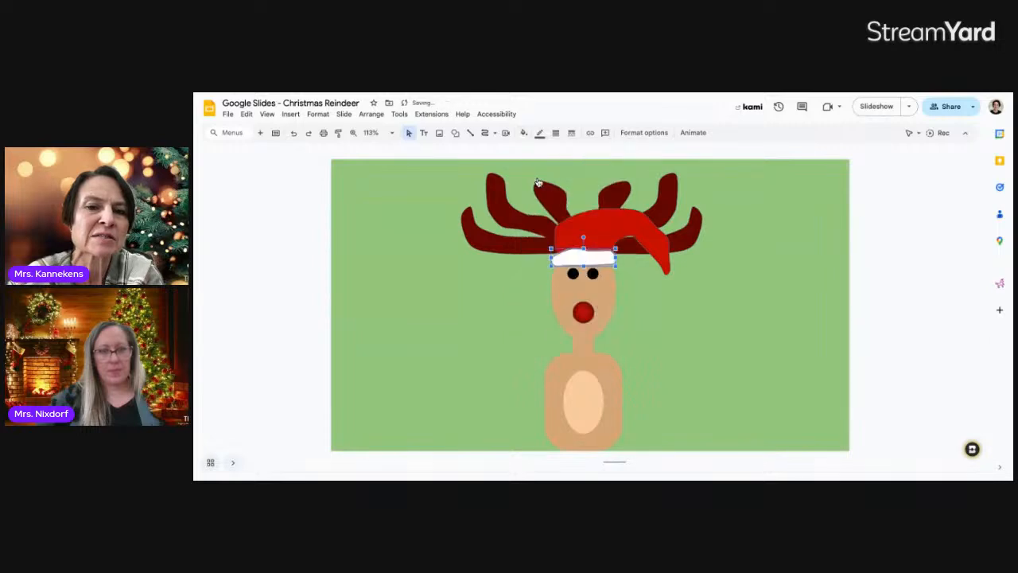
{"action": "left_click", "coordinate": [654, 300]}
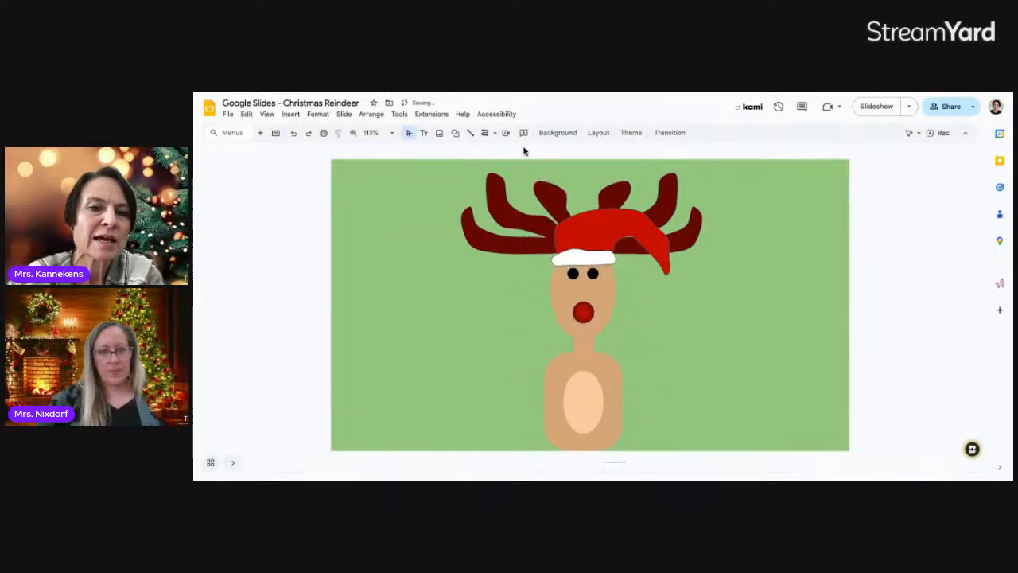
Make the white brim's outline transparent and widen the red hat slightly to the left
{"action": "left_click", "coordinate": [590, 257]}
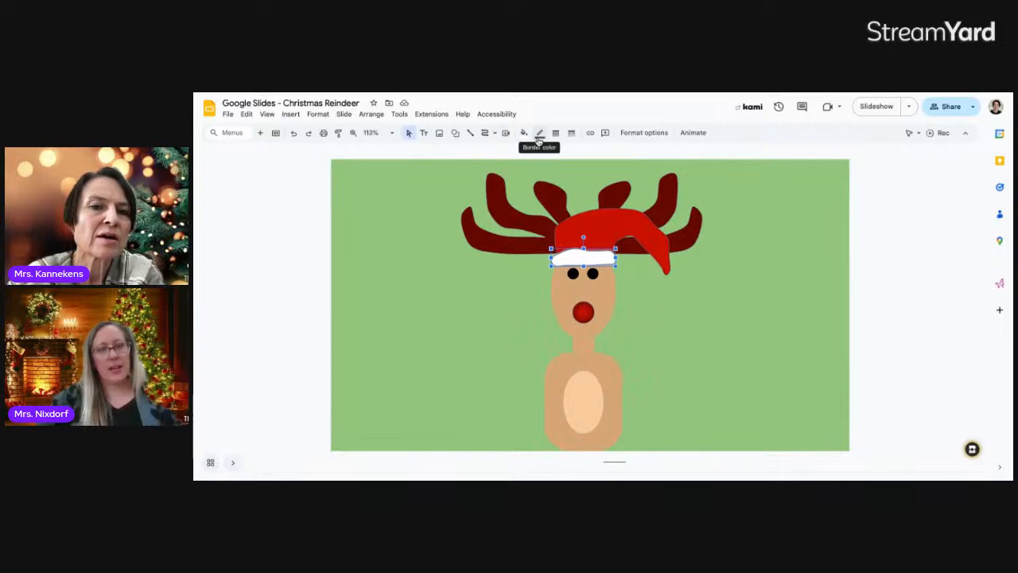
{"action": "left_click", "coordinate": [539, 132]}
{"action": "left_click", "coordinate": [581, 318]}
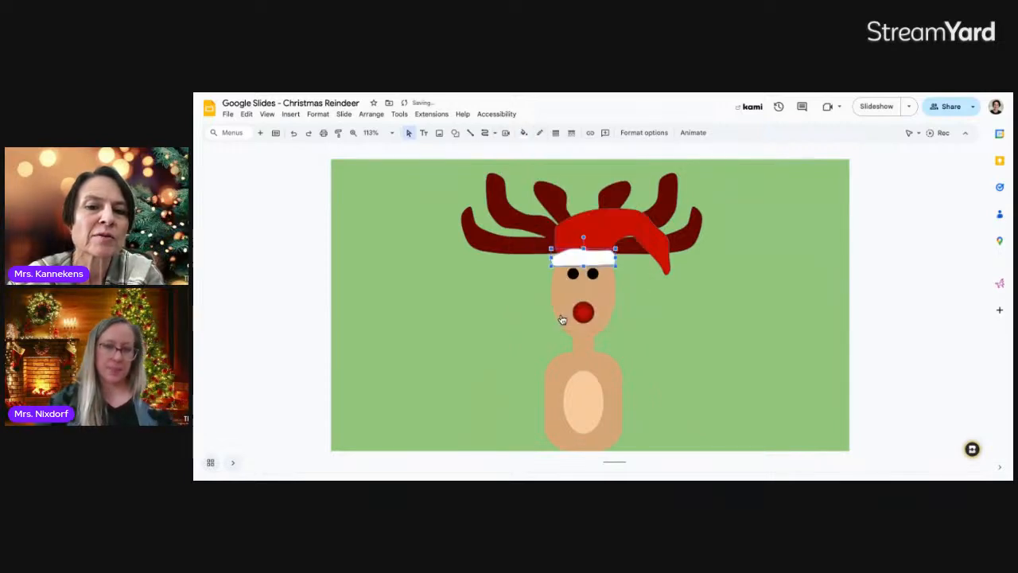
{"action": "left_click", "coordinate": [561, 239]}
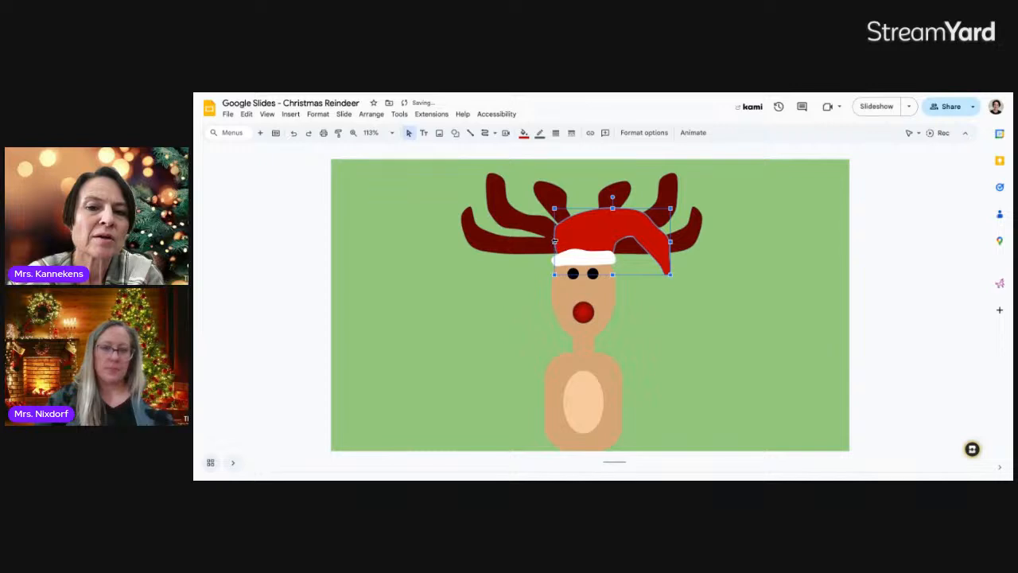
{"action": "left_click_drag", "start_coordinate": [554, 240], "coordinate": [551, 240]}
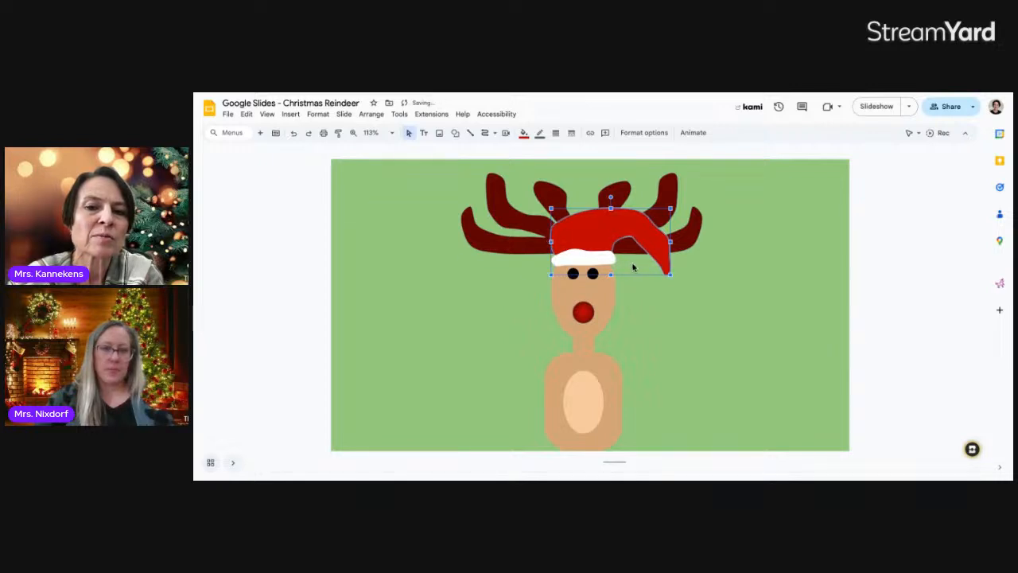
{"action": "left_click", "coordinate": [682, 277]}
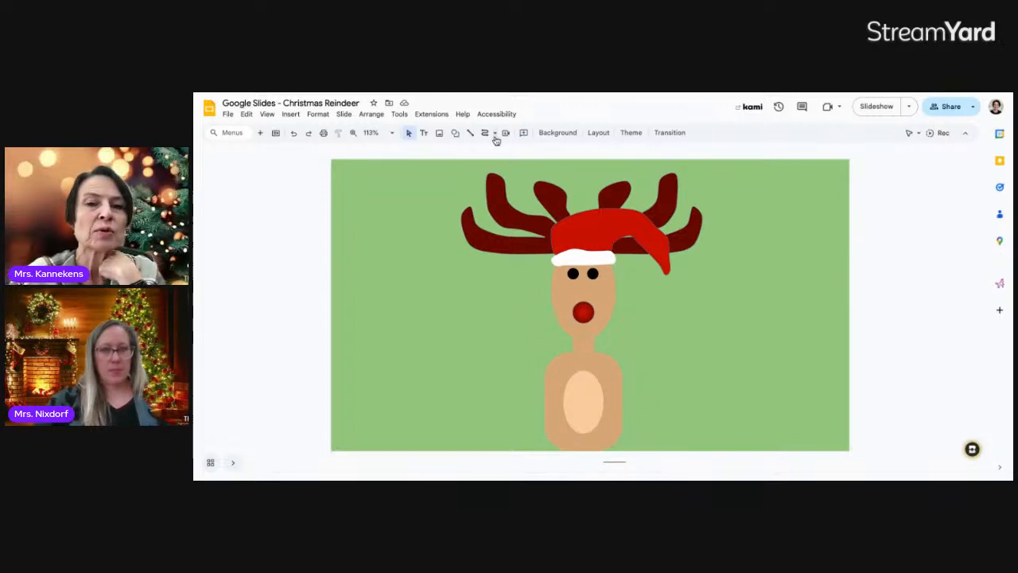
Draw a scroll callout banner across the reindeer's lower body and adjust its size and position
{"action": "left_click", "coordinate": [454, 137]}
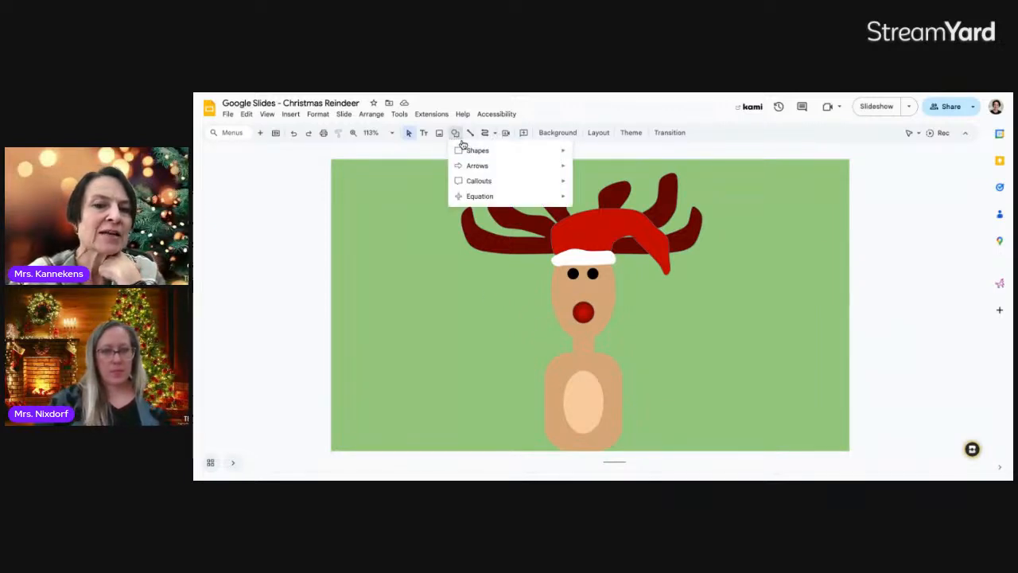
{"action": "mouse_move", "coordinate": [468, 165]}
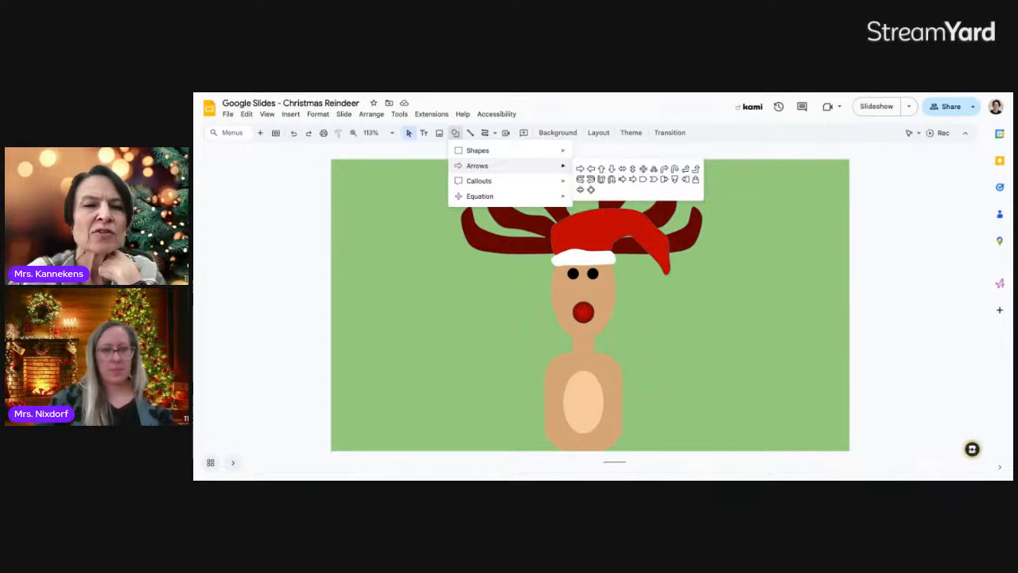
{"action": "mouse_move", "coordinate": [478, 183]}
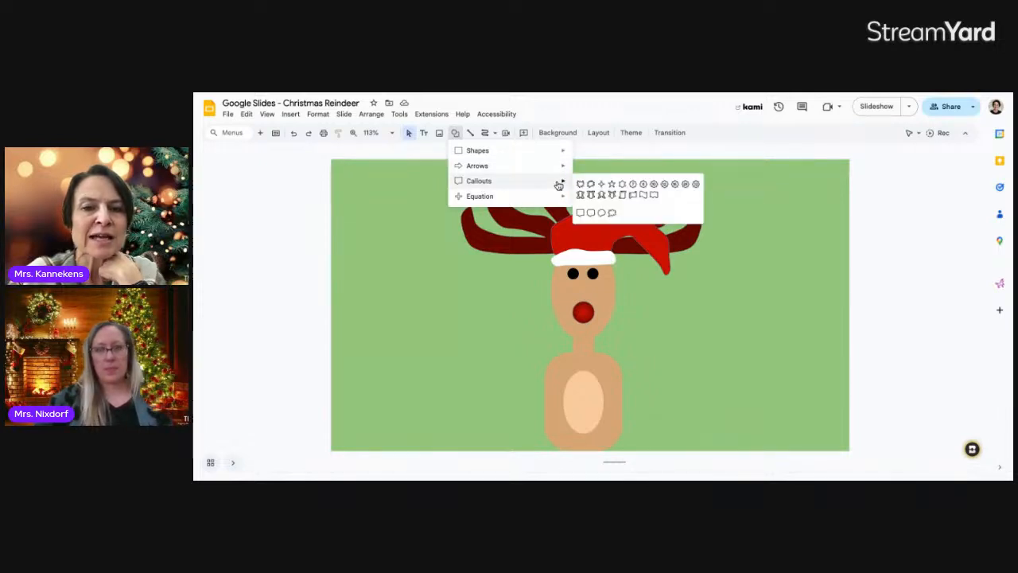
{"action": "left_click", "coordinate": [635, 195]}
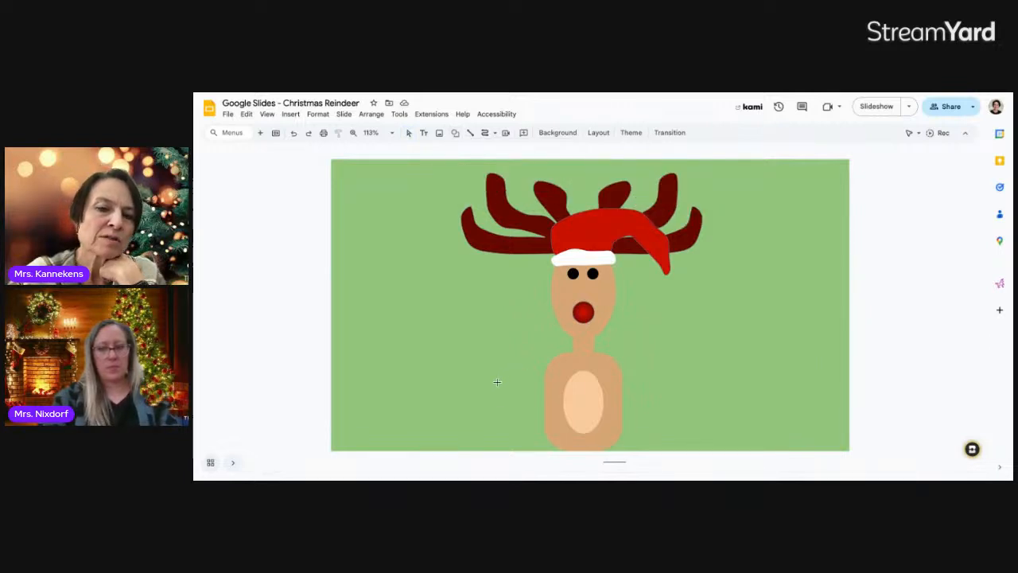
{"action": "left_click_drag", "start_coordinate": [500, 390], "coordinate": [673, 458]}
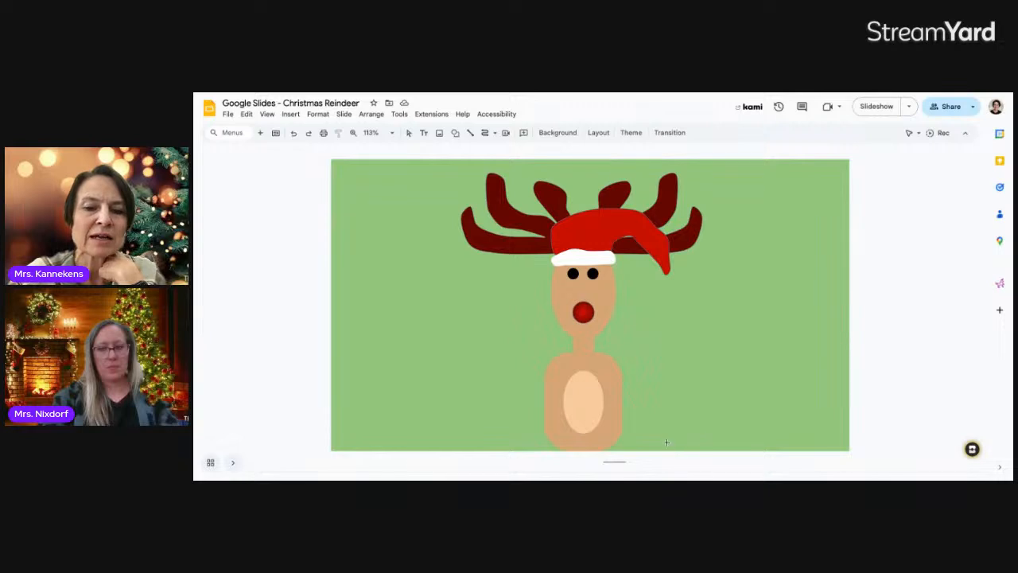
{"action": "left_click_drag", "start_coordinate": [504, 387], "coordinate": [685, 447]}
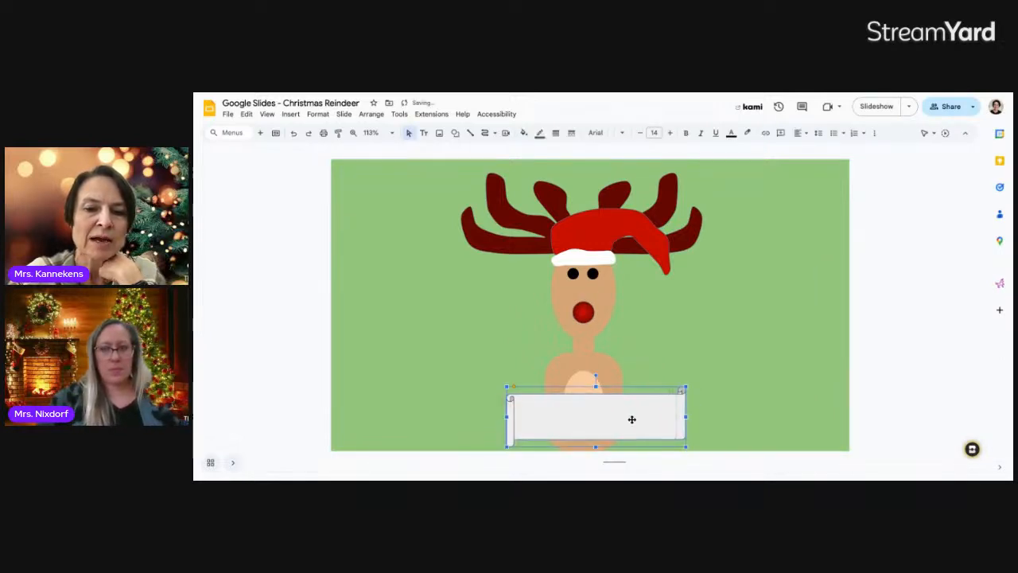
{"action": "left_click_drag", "start_coordinate": [637, 419], "coordinate": [627, 419]}
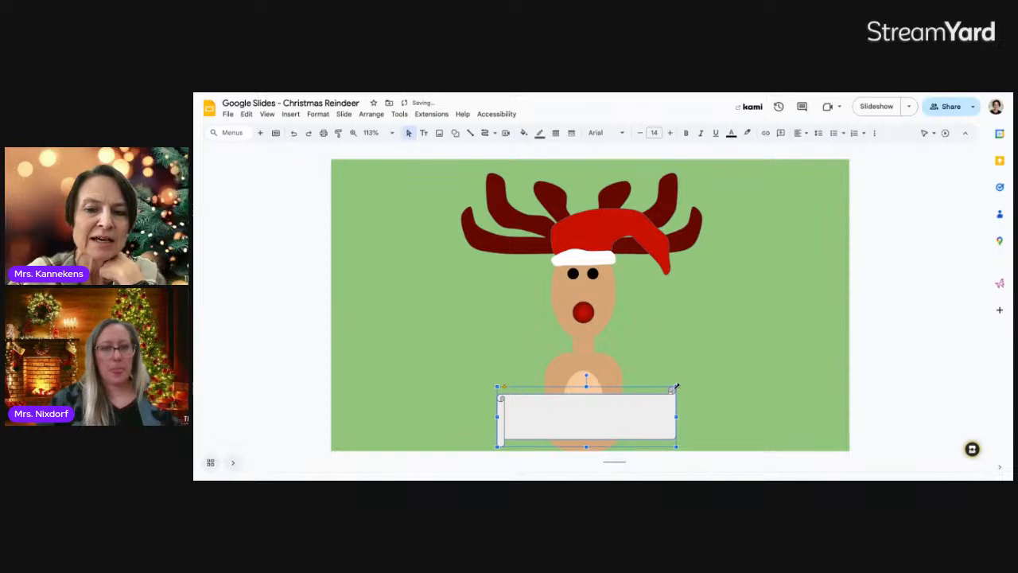
{"action": "left_click_drag", "start_coordinate": [677, 387], "coordinate": [657, 413]}
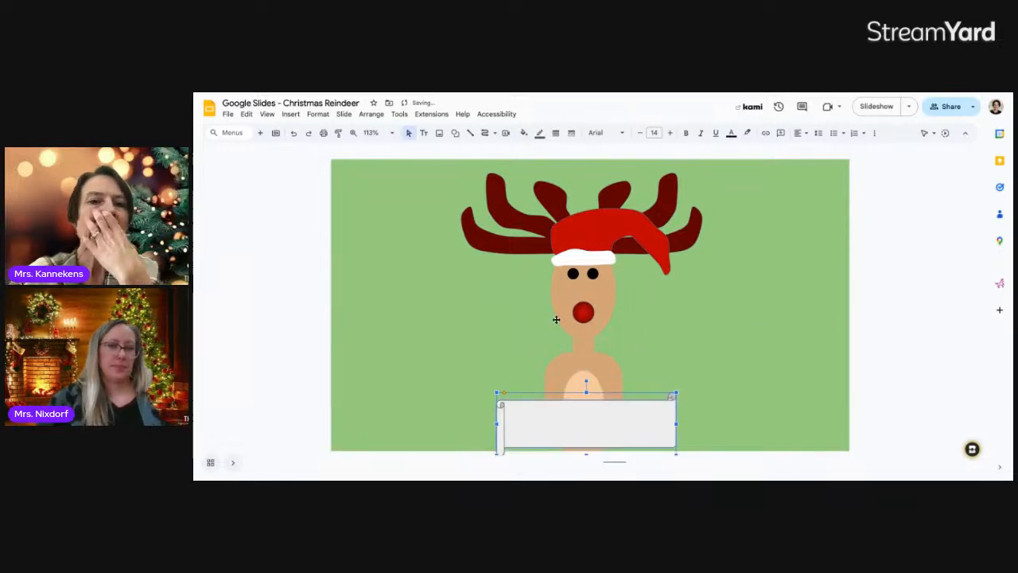
Fill the scroll banner green
{"action": "left_click", "coordinate": [524, 134]}
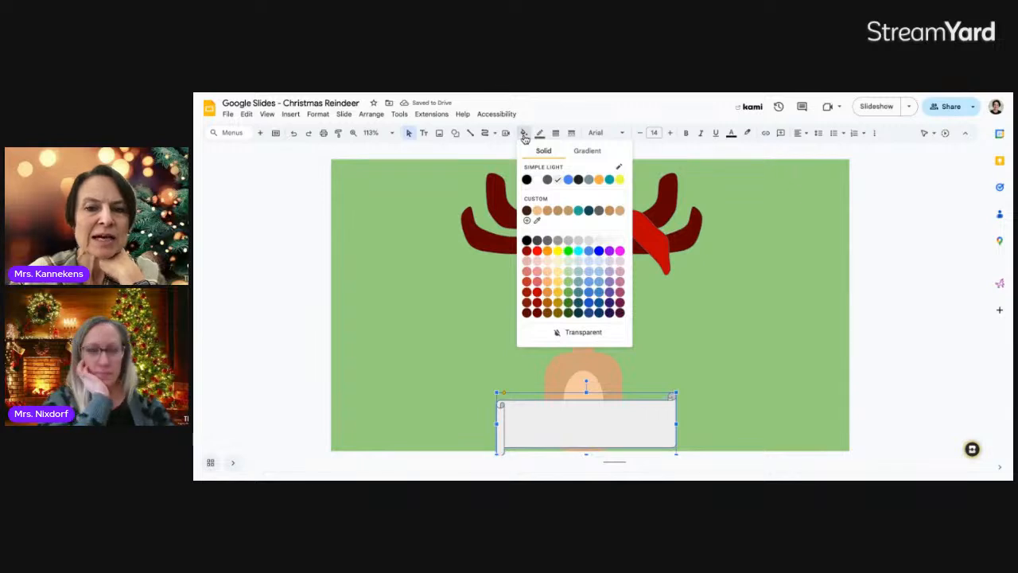
{"action": "left_click", "coordinate": [567, 292]}
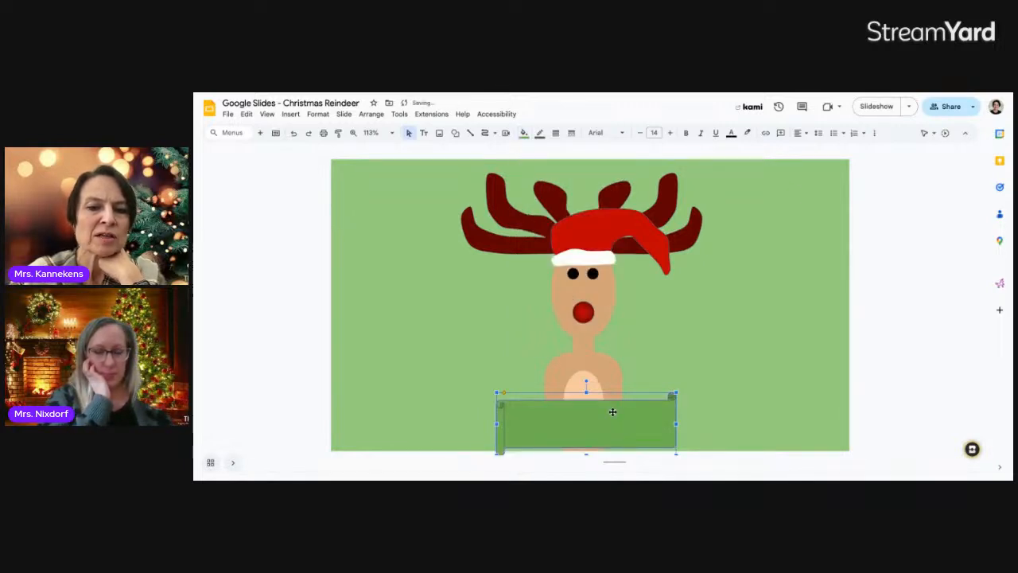
{"action": "left_click", "coordinate": [703, 396]}
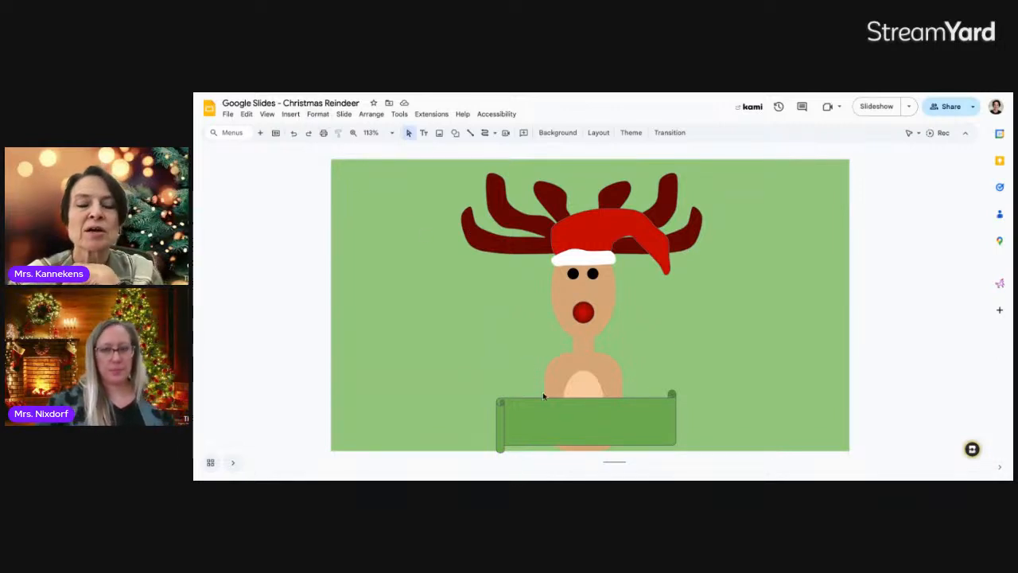
{"action": "left_click", "coordinate": [296, 116]}
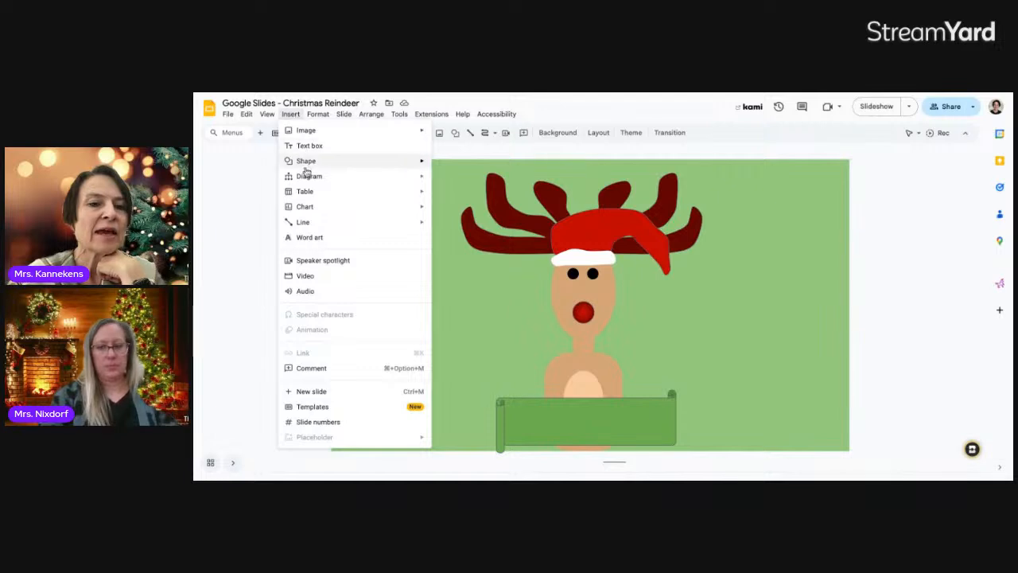
Cancel the stray Word art entry and open slide 4, the reindeer slide, from grid view
{"action": "left_click", "coordinate": [310, 238]}
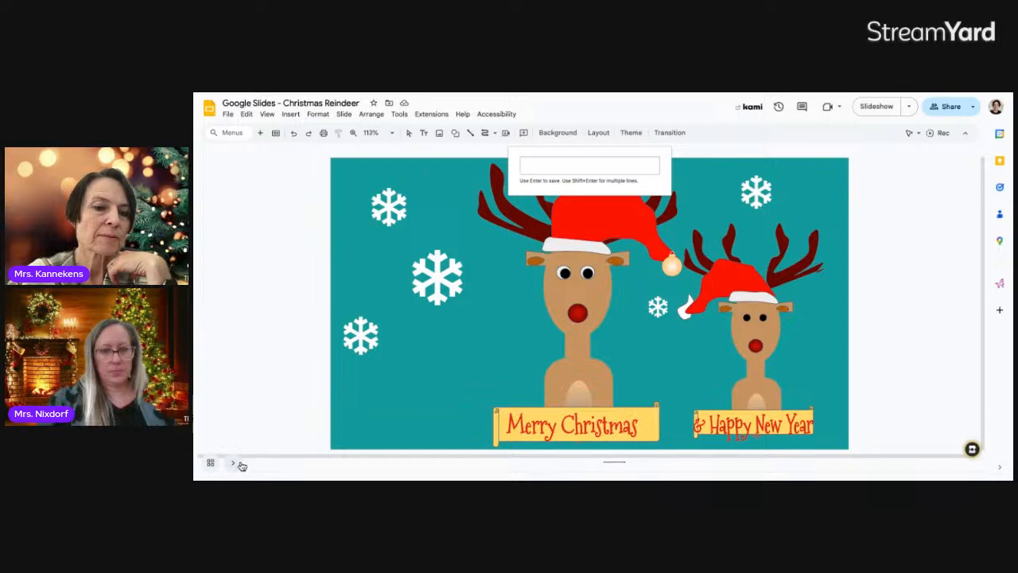
{"action": "key", "text": "Escape"}
{"action": "left_click", "coordinate": [211, 465]}
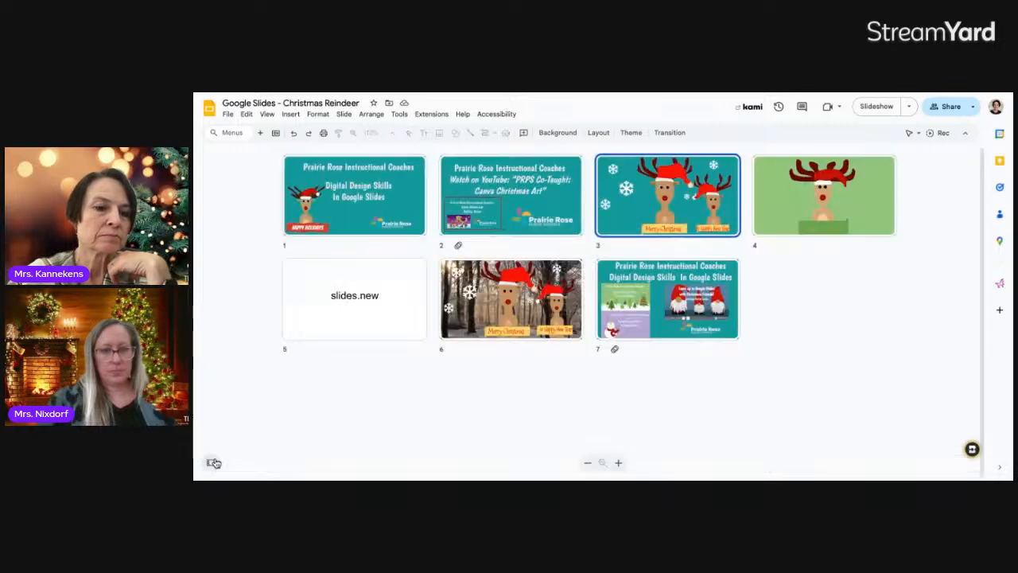
{"action": "left_click", "coordinate": [778, 214]}
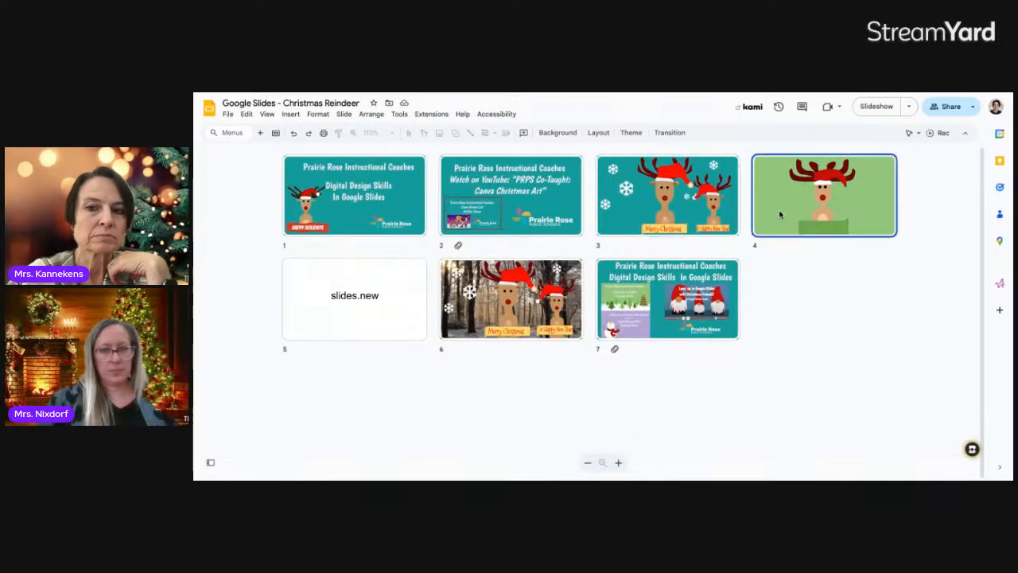
{"action": "double_click", "coordinate": [780, 214]}
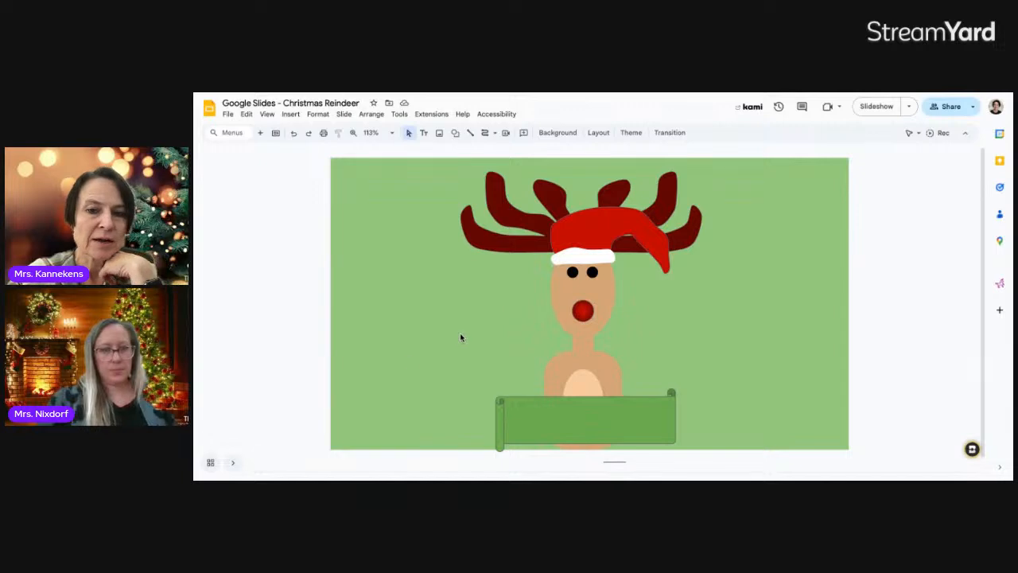
Insert Word art on the reindeer slide and begin typing the greeting 'Me'
{"action": "left_click", "coordinate": [300, 115]}
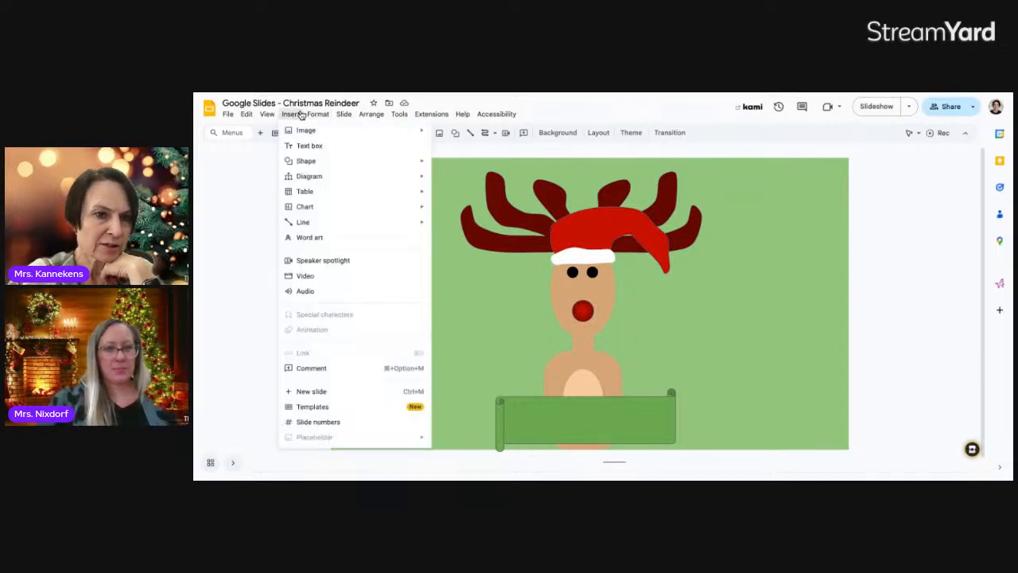
{"action": "left_click", "coordinate": [331, 237]}
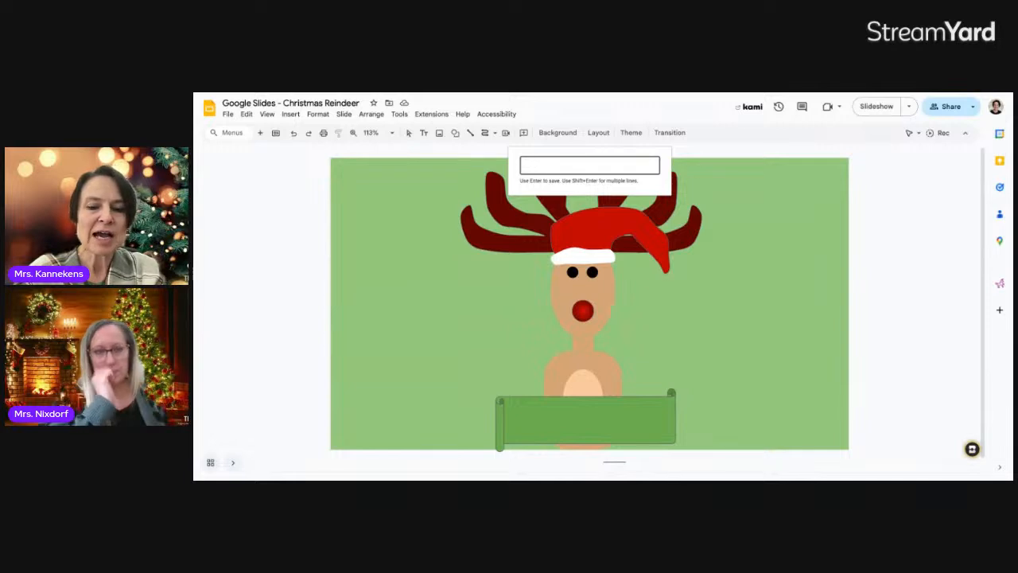
{"action": "type", "text": "Merry Christmas"}
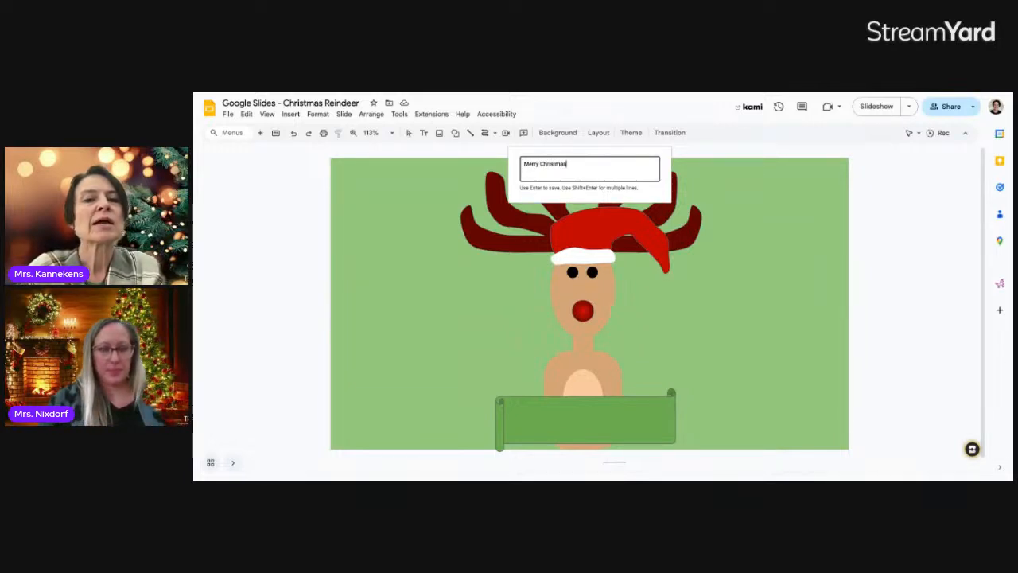
Create the 'Merry Christmas' word art, shrink it, and move it onto the green banner
{"action": "key", "text": "Return"}
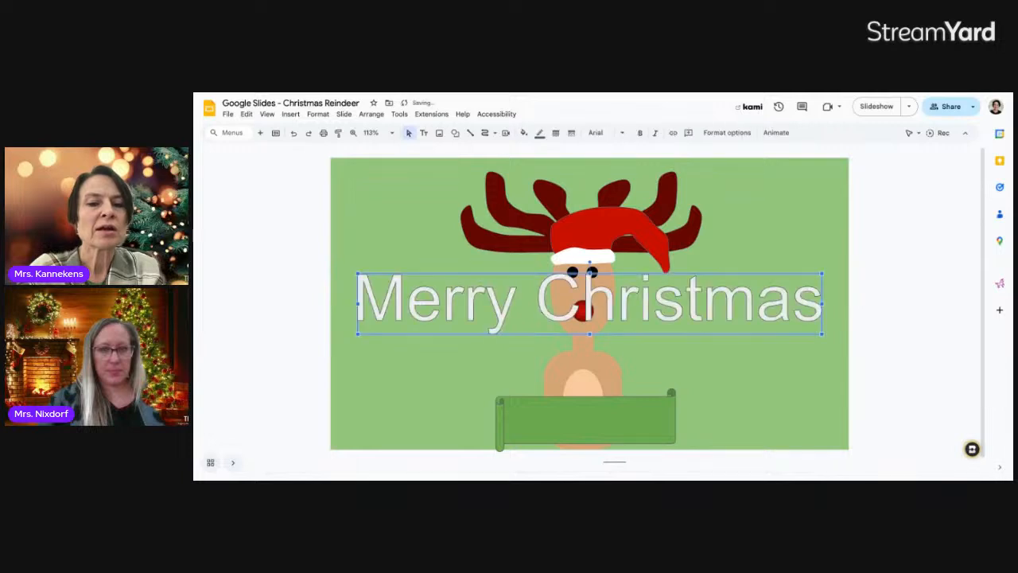
{"action": "left_click_drag", "start_coordinate": [586, 288], "coordinate": [586, 286]}
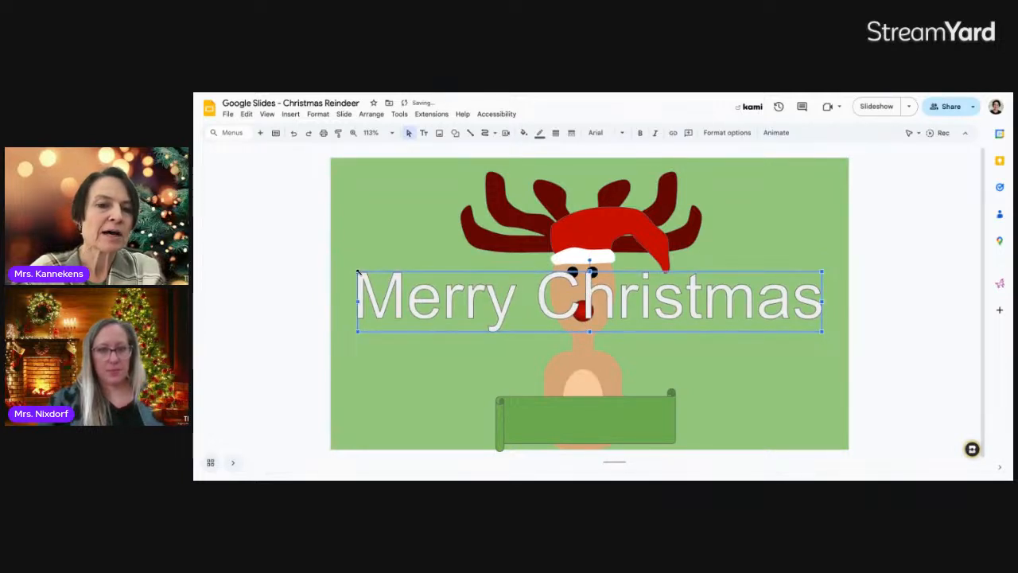
{"action": "left_click_drag", "start_coordinate": [357, 271], "coordinate": [611, 294]}
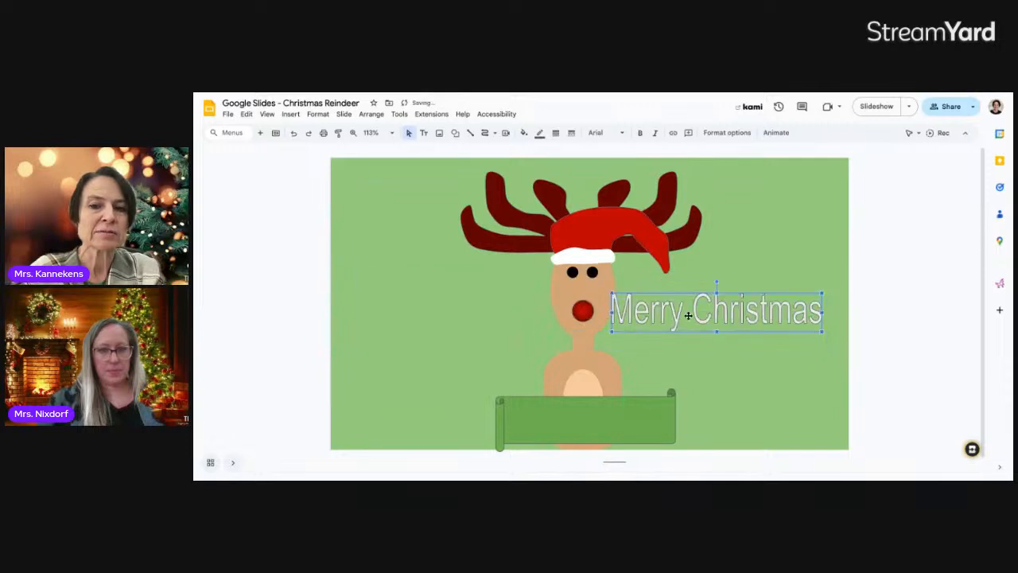
{"action": "left_click_drag", "start_coordinate": [661, 349], "coordinate": [637, 423]}
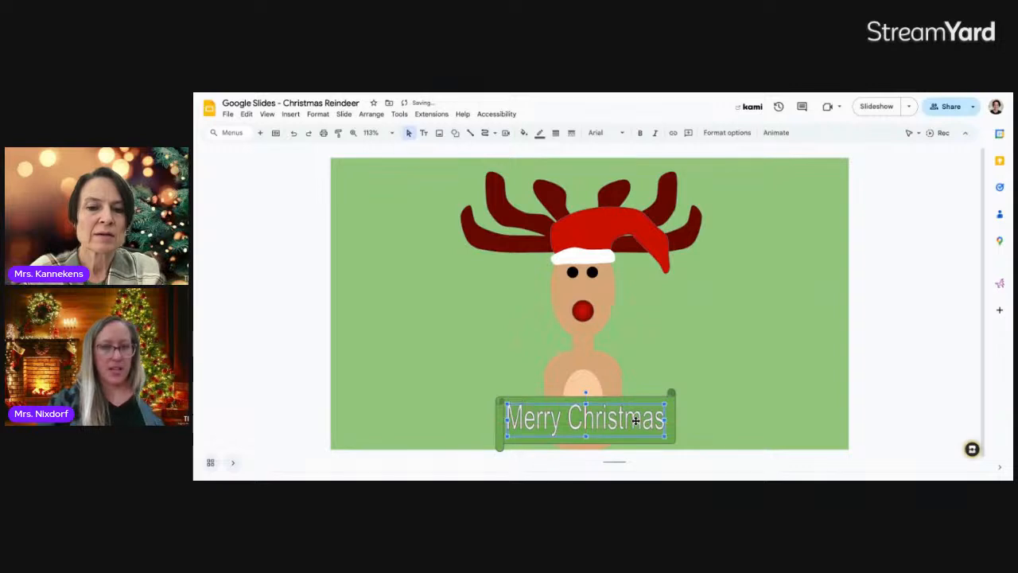
{"action": "double_click", "coordinate": [636, 423]}
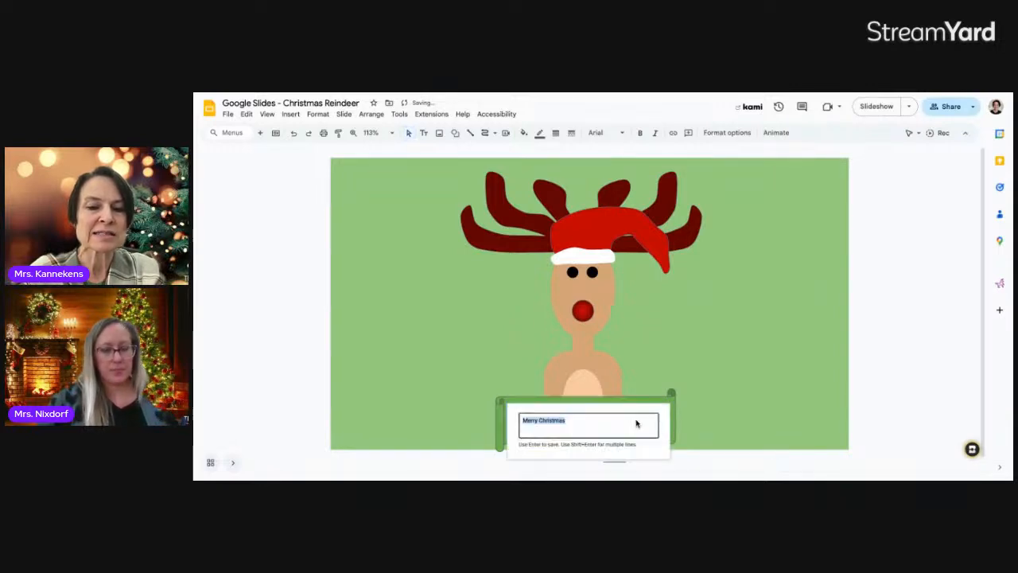
{"action": "left_click", "coordinate": [722, 408]}
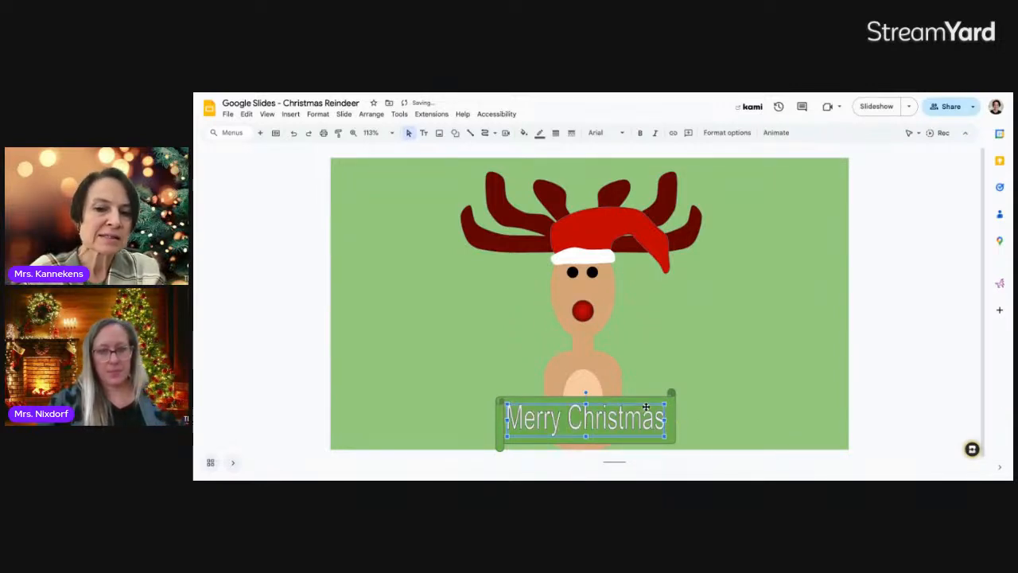
Fill the Merry Christmas word art with gold
{"action": "left_click", "coordinate": [524, 134]}
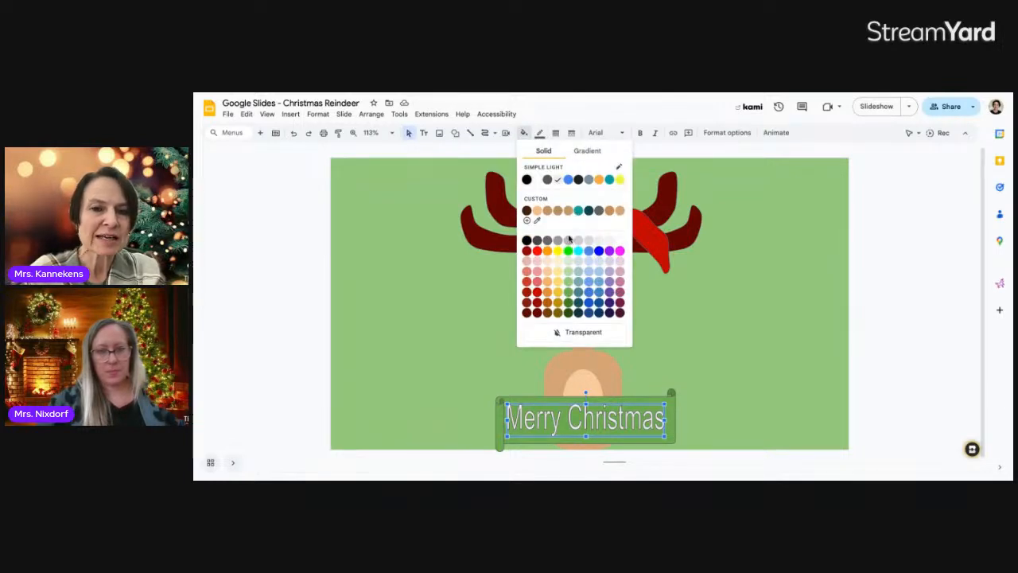
{"action": "left_click", "coordinate": [559, 285]}
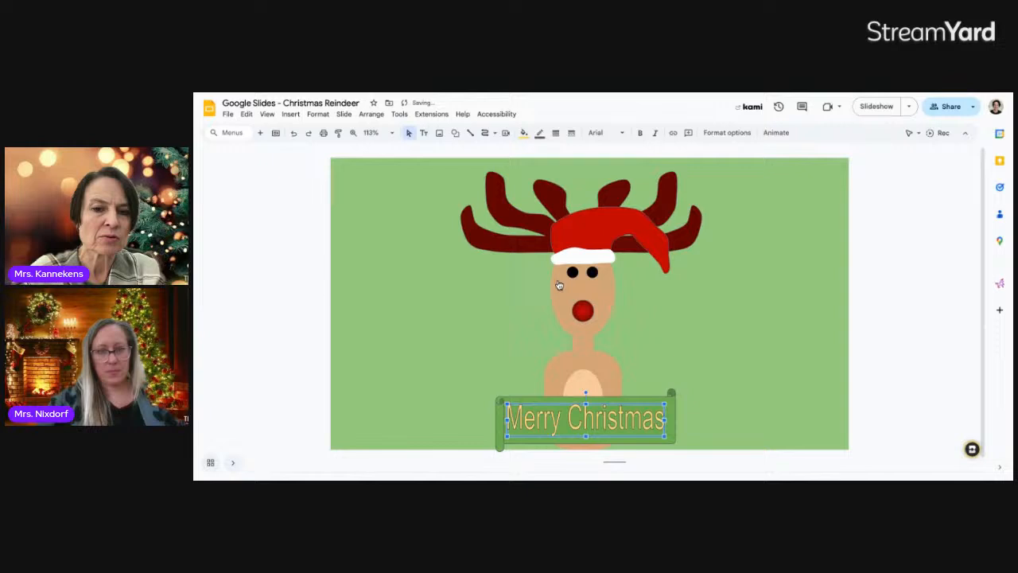
{"action": "left_click", "coordinate": [684, 332]}
{"action": "double_click", "coordinate": [634, 418]}
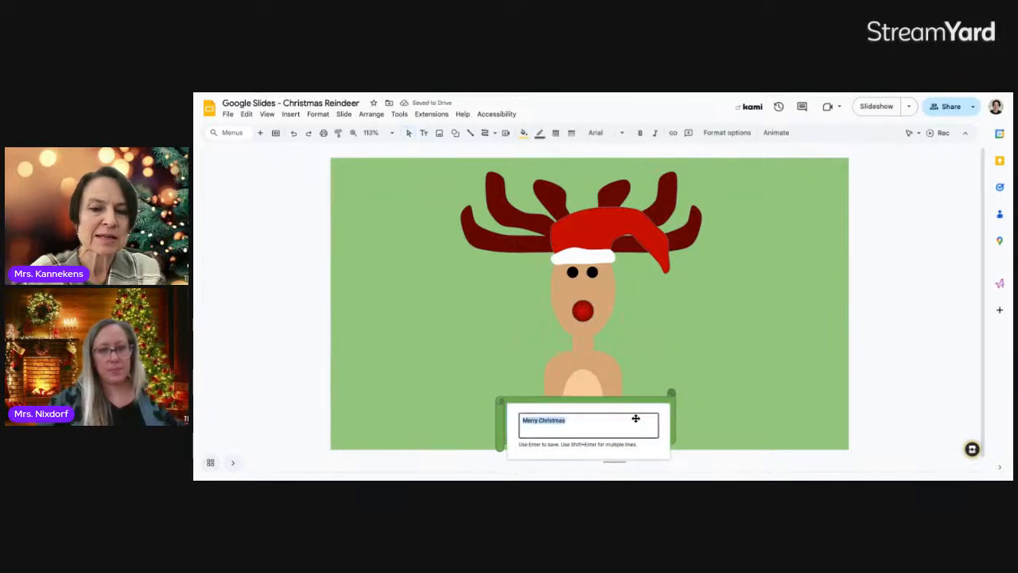
{"action": "left_click", "coordinate": [710, 394]}
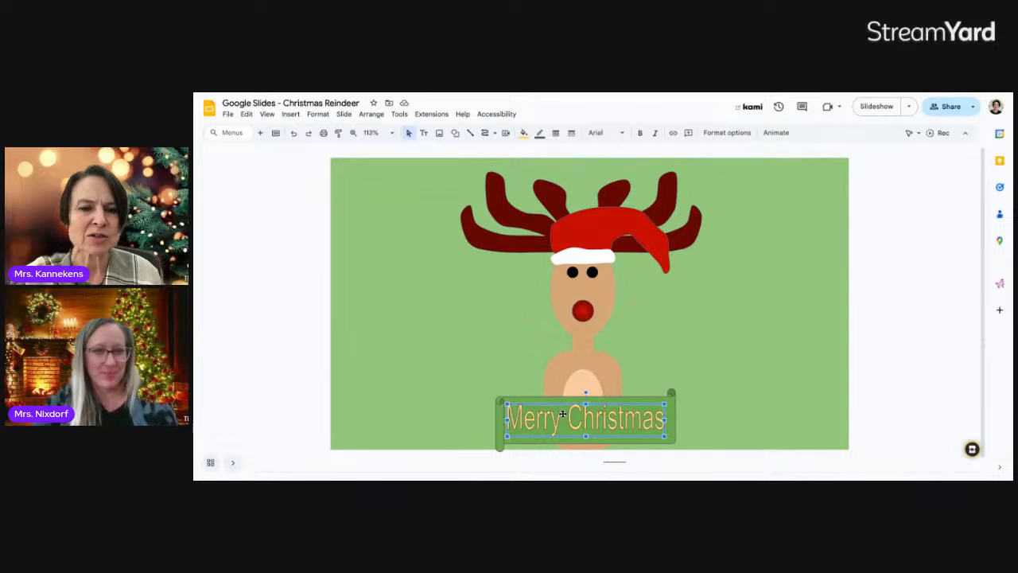
Change the word art font to Butcherman
{"action": "left_click", "coordinate": [621, 134]}
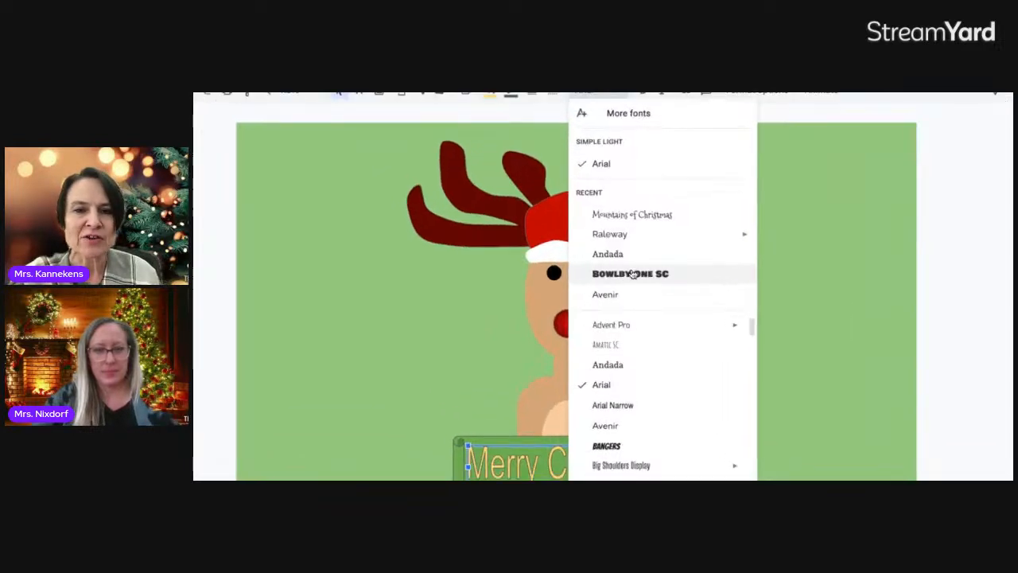
{"action": "scroll", "coordinate": [638, 348], "scroll_direction": "down", "scroll_amount": 3}
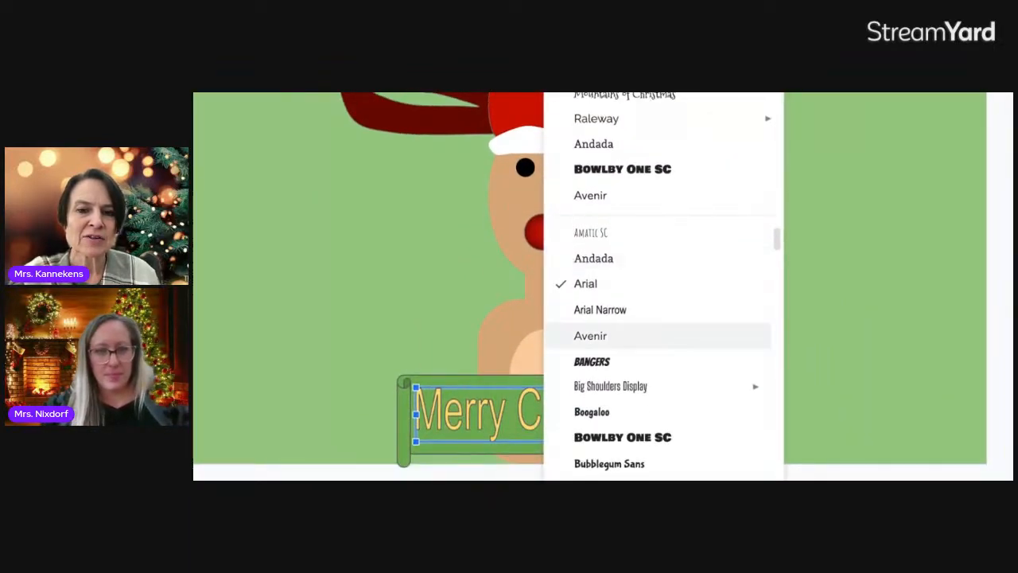
{"action": "scroll", "coordinate": [657, 285], "scroll_direction": "up", "scroll_amount": 1}
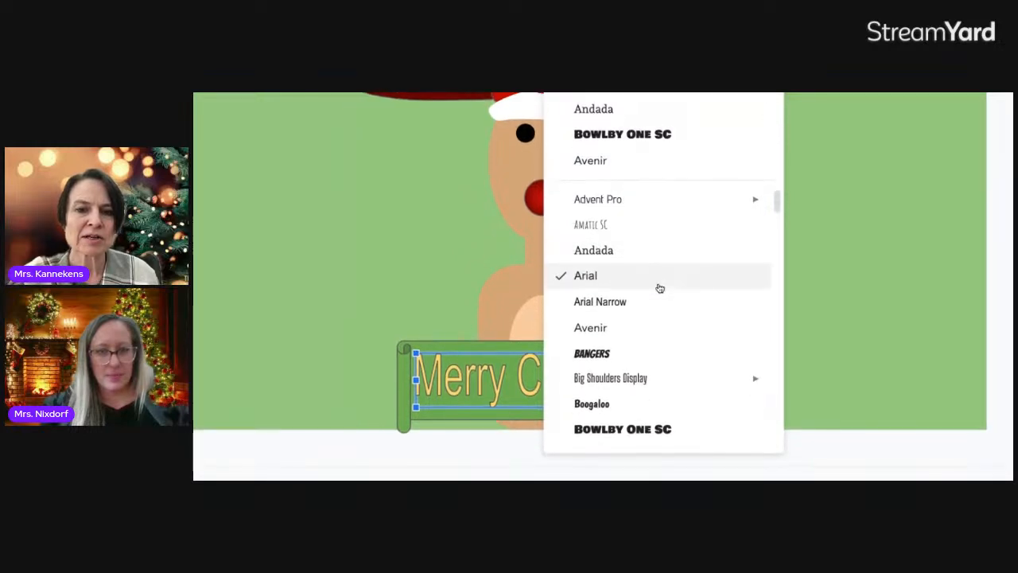
{"action": "scroll", "coordinate": [659, 288], "scroll_direction": "down", "scroll_amount": 3}
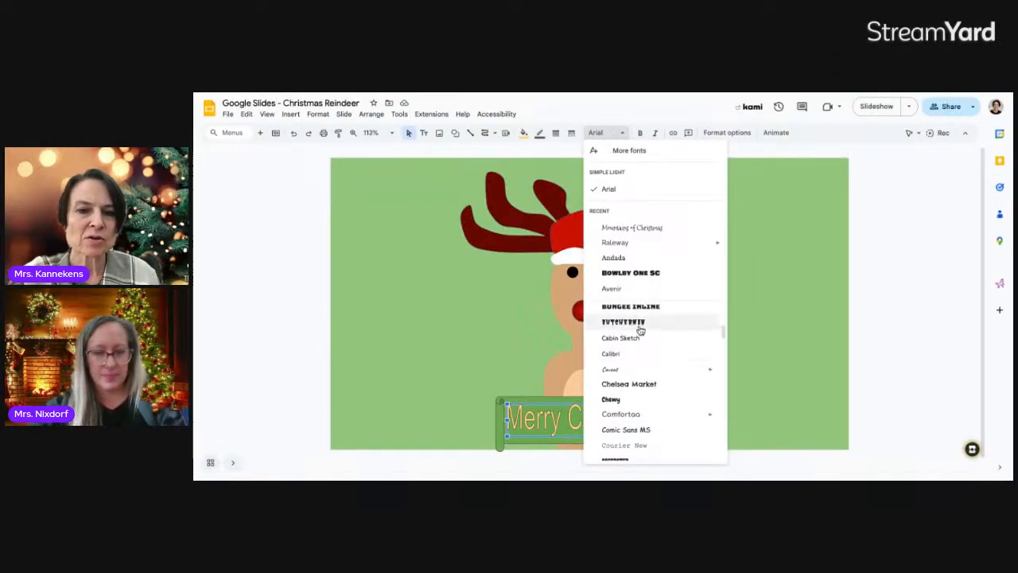
{"action": "left_click", "coordinate": [641, 322]}
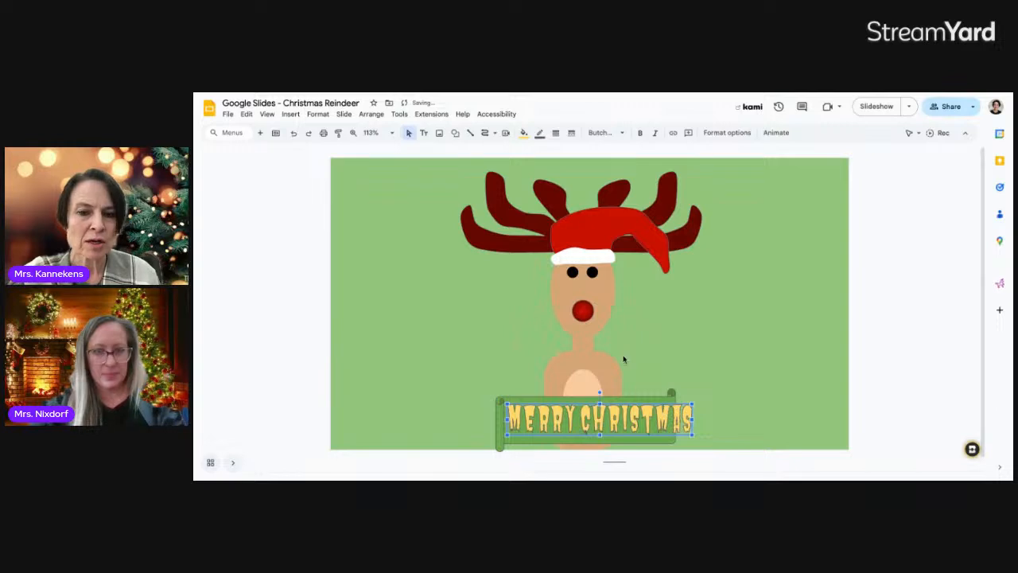
Reselect the Merry Christmas text and switch its font to Fugaz One
{"action": "right_click", "coordinate": [597, 422]}
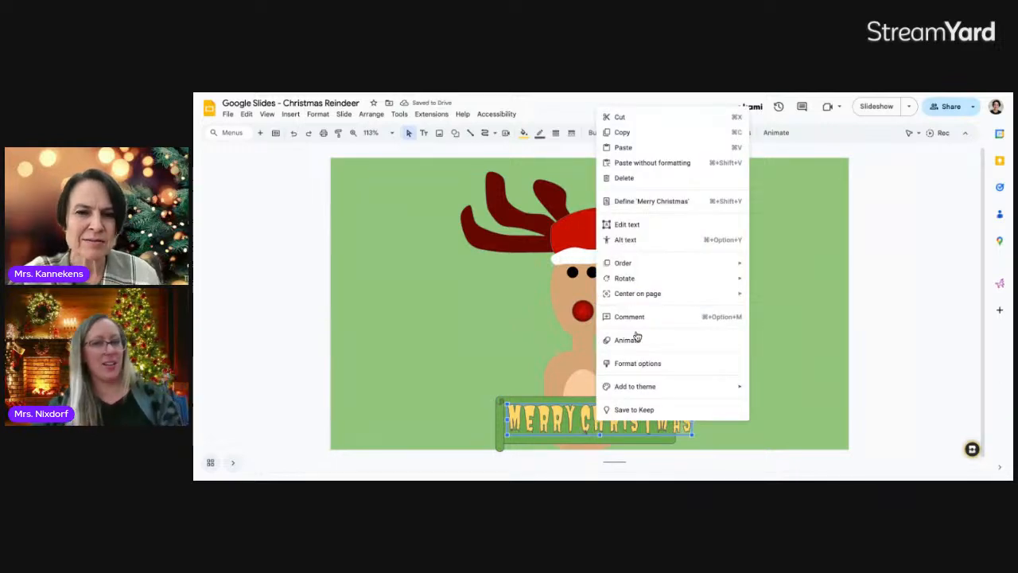
{"action": "left_click", "coordinate": [544, 366]}
{"action": "left_click", "coordinate": [568, 404]}
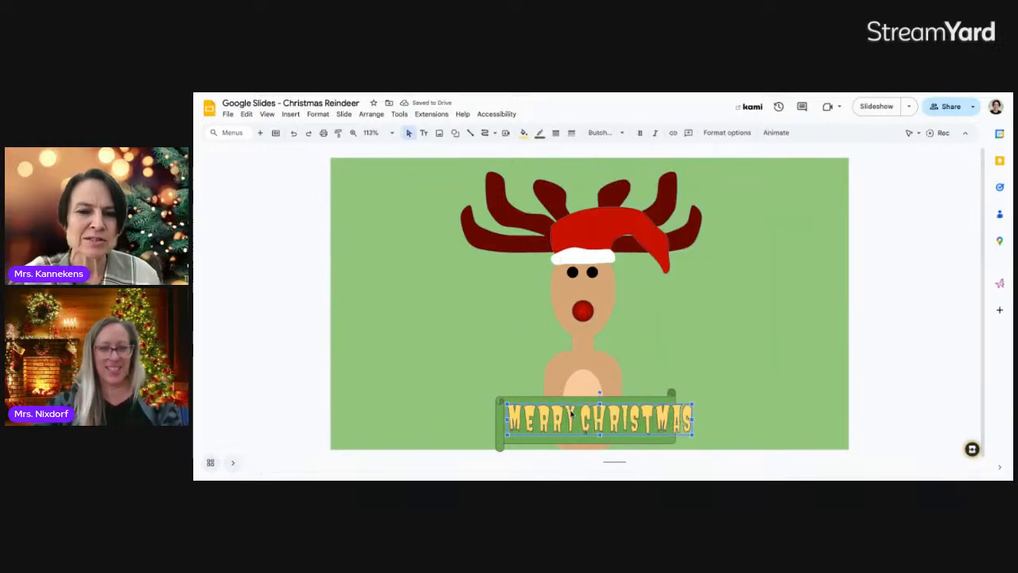
{"action": "left_click", "coordinate": [623, 132]}
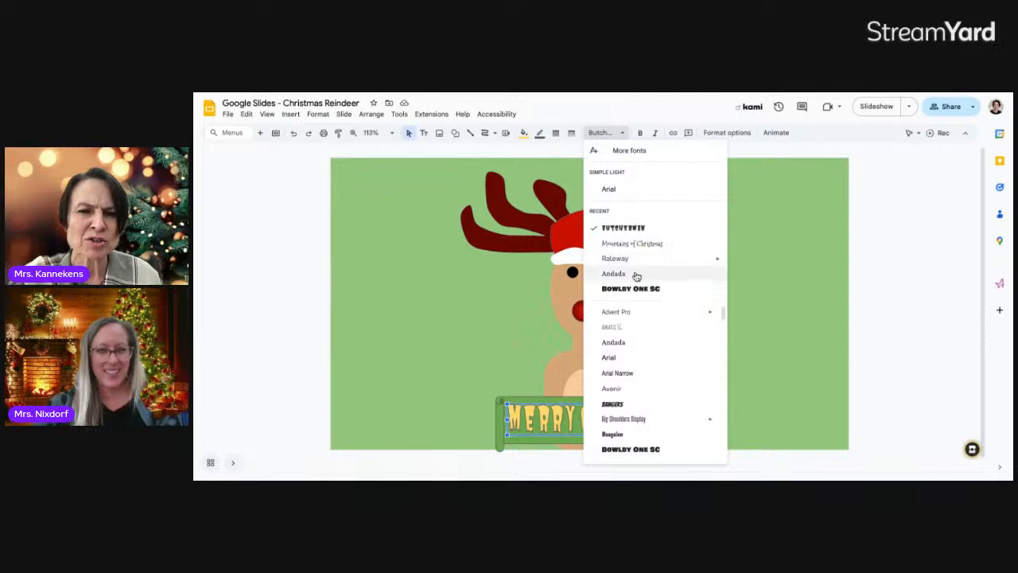
{"action": "scroll", "coordinate": [637, 350], "scroll_direction": "down", "scroll_amount": 5}
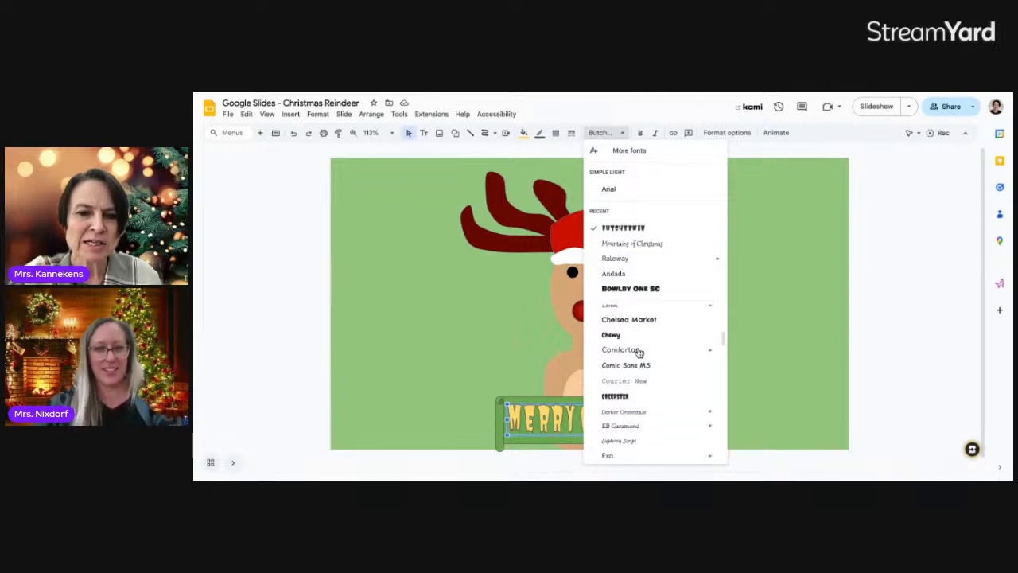
{"action": "scroll", "coordinate": [637, 352], "scroll_direction": "down", "scroll_amount": 4}
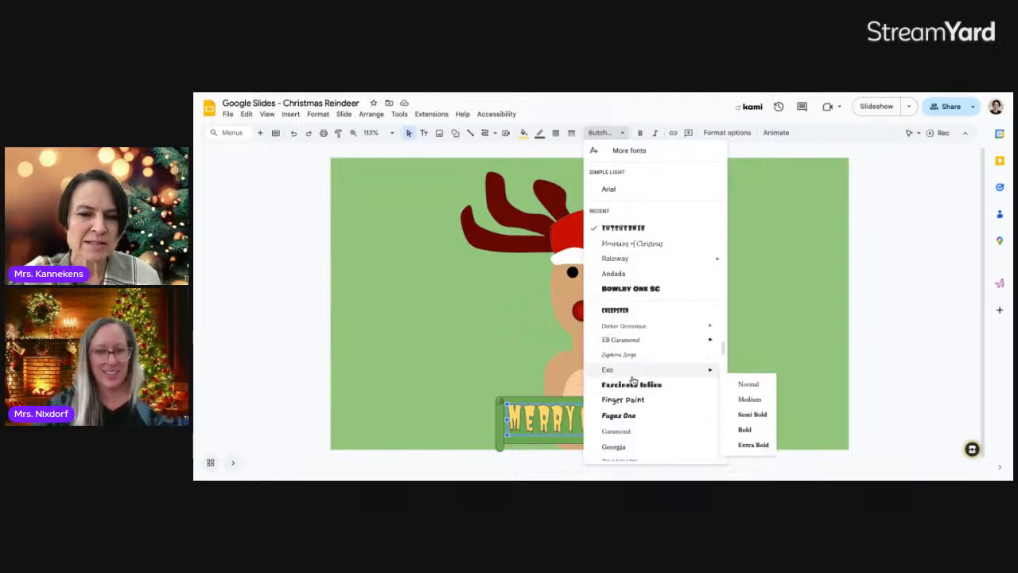
{"action": "scroll", "coordinate": [634, 382], "scroll_direction": "down", "scroll_amount": 1}
{"action": "left_click", "coordinate": [630, 359]}
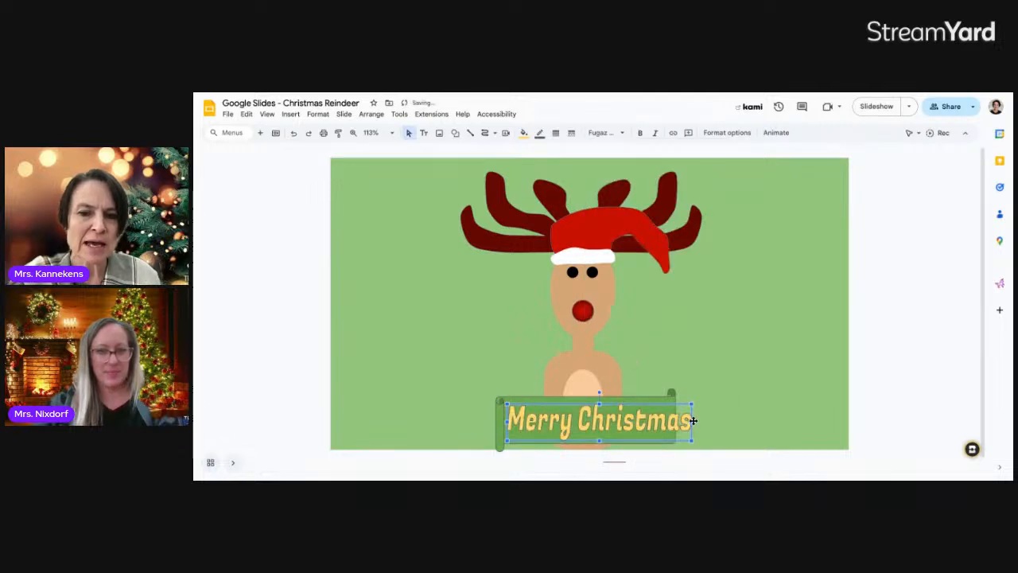
Narrow the text box, try the Mountains of Christmas font, and make the text bold
{"action": "left_click_drag", "start_coordinate": [683, 422], "coordinate": [672, 423]}
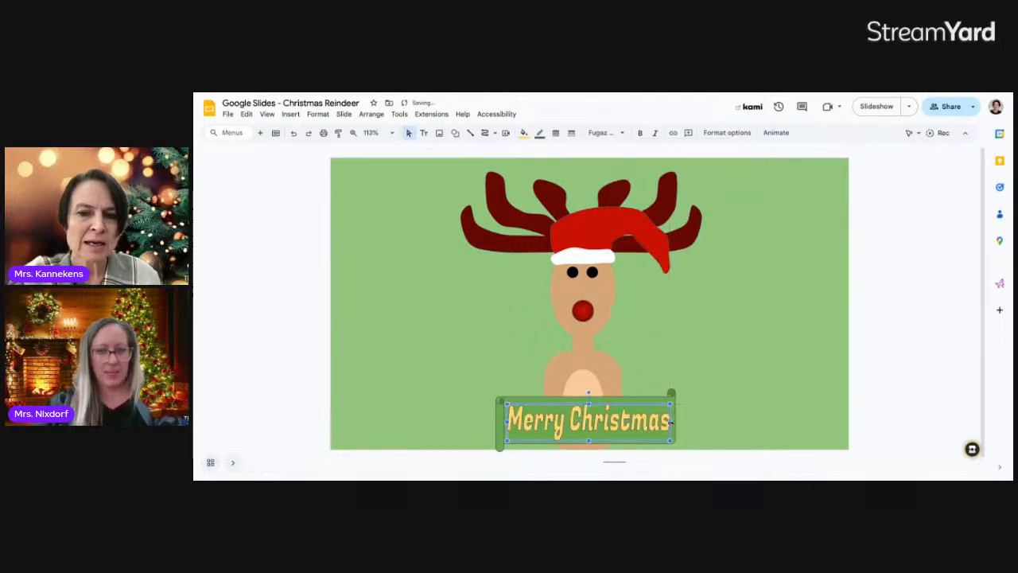
{"action": "left_click", "coordinate": [606, 132]}
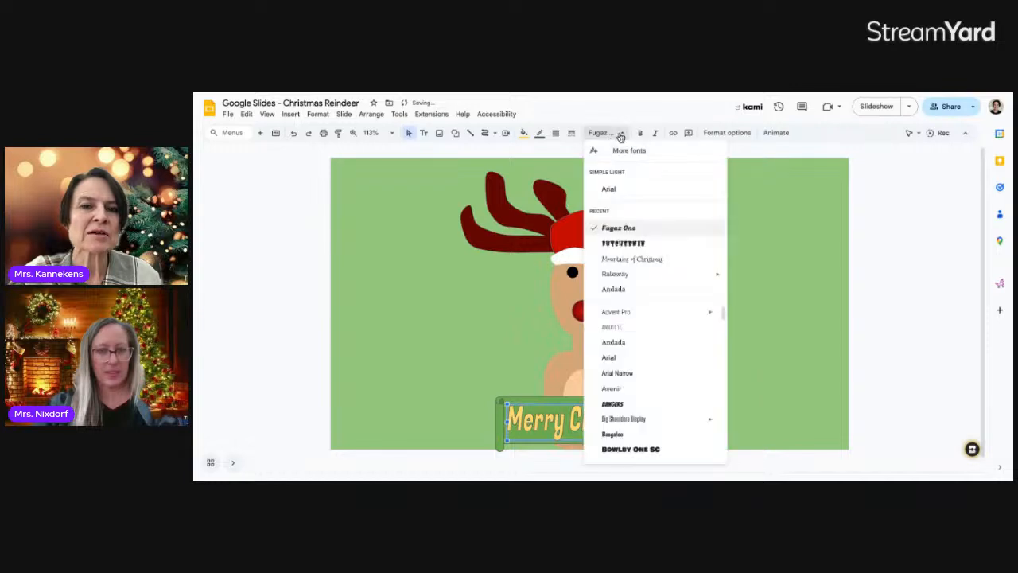
{"action": "left_click", "coordinate": [625, 259]}
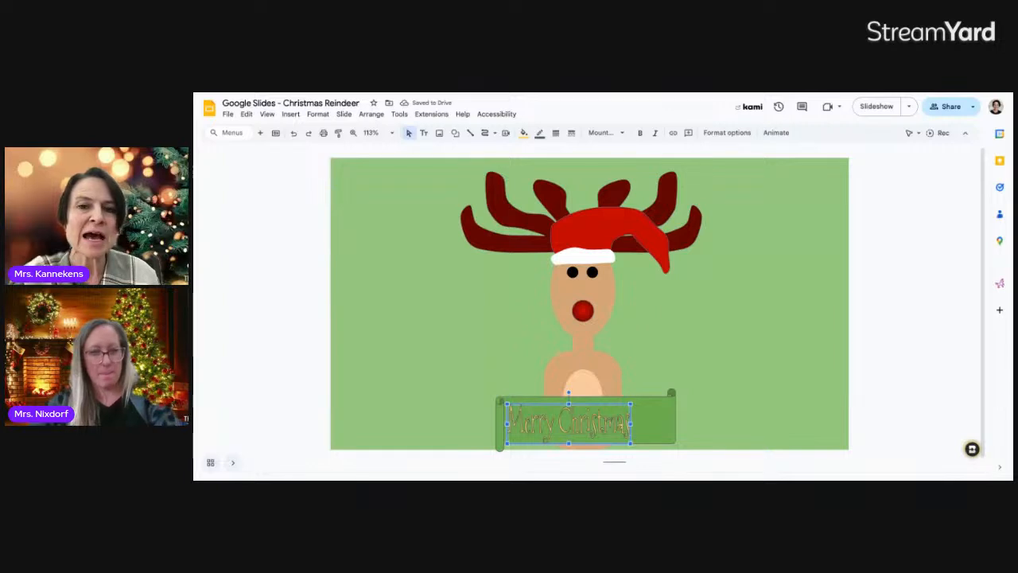
{"action": "left_click", "coordinate": [642, 134]}
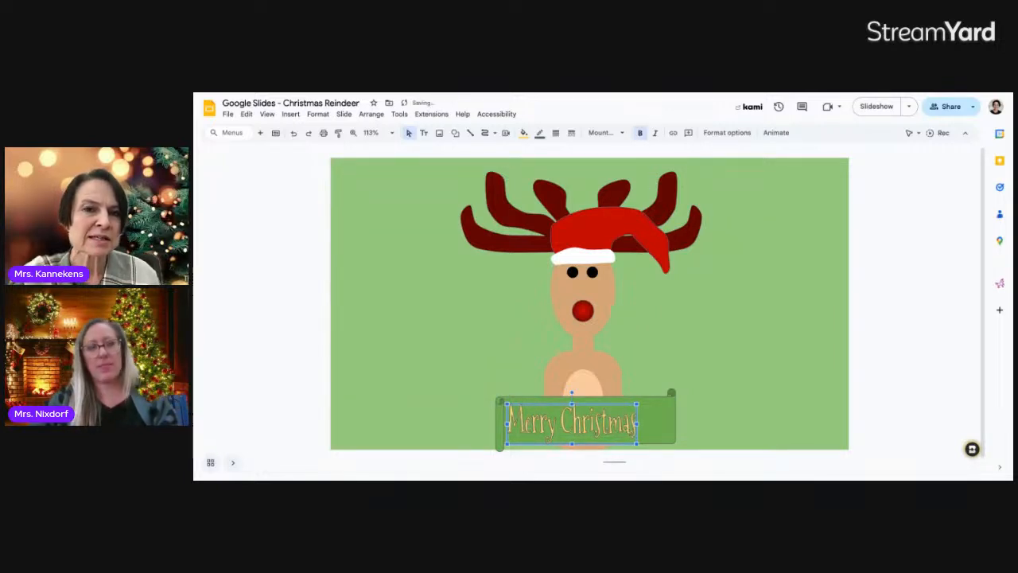
Switch back to Fugaz One, narrow the box to fit the scroll, and select the whole drawing
{"action": "left_click", "coordinate": [623, 135]}
{"action": "left_click", "coordinate": [629, 243]}
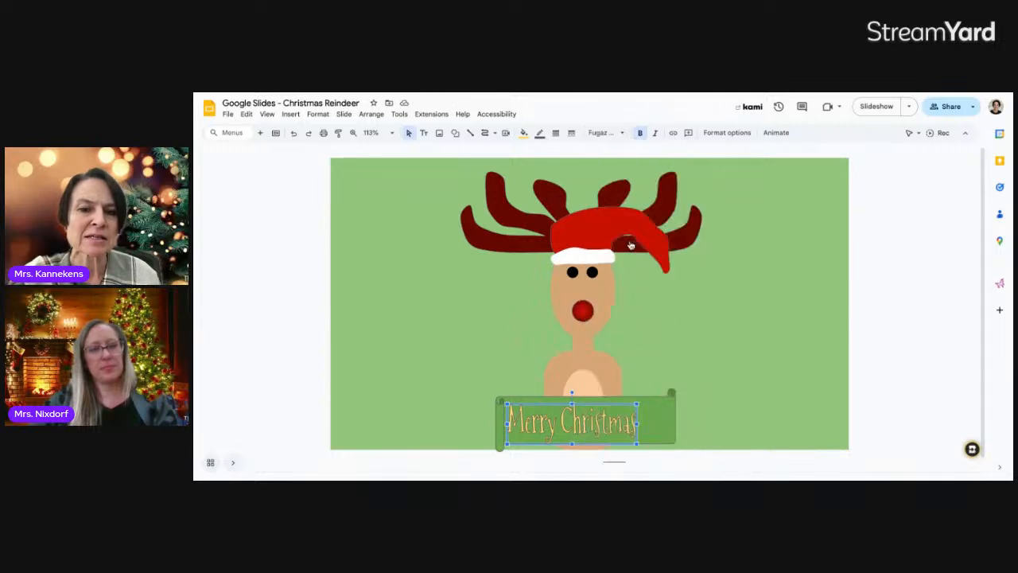
{"action": "left_click_drag", "start_coordinate": [679, 423], "coordinate": [671, 423]}
{"action": "left_click", "coordinate": [693, 426]}
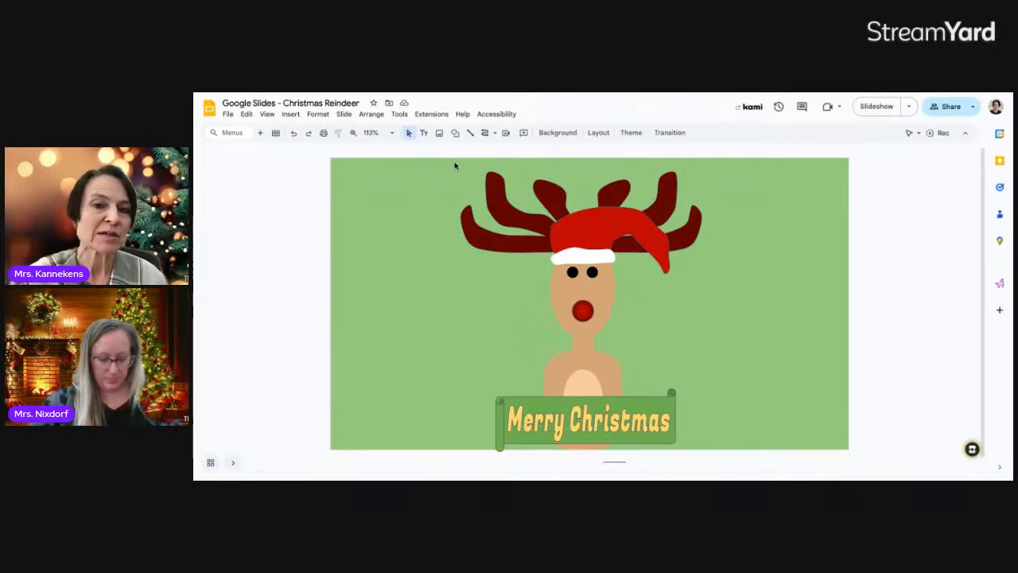
{"action": "left_click_drag", "start_coordinate": [449, 161], "coordinate": [700, 450]}
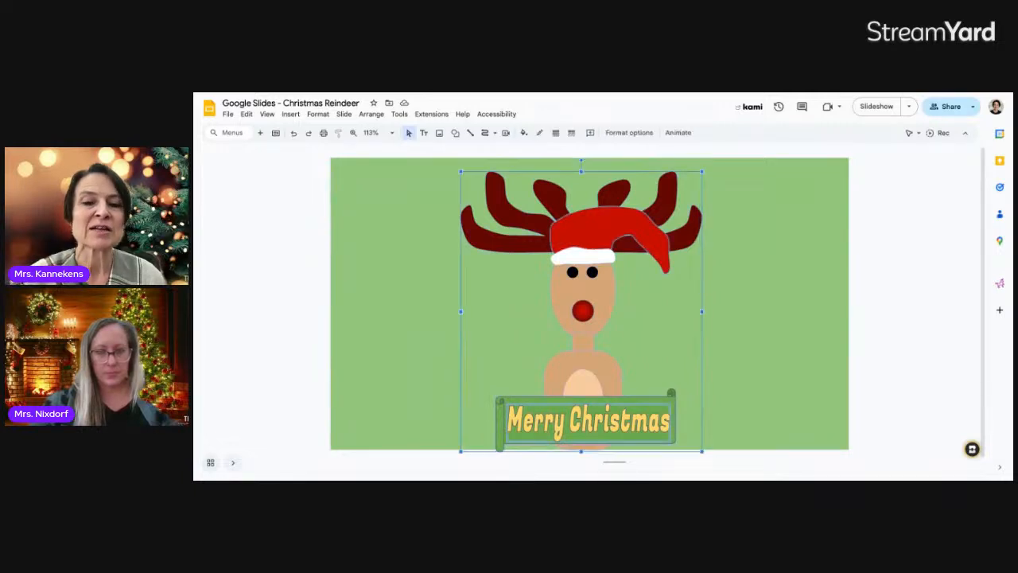
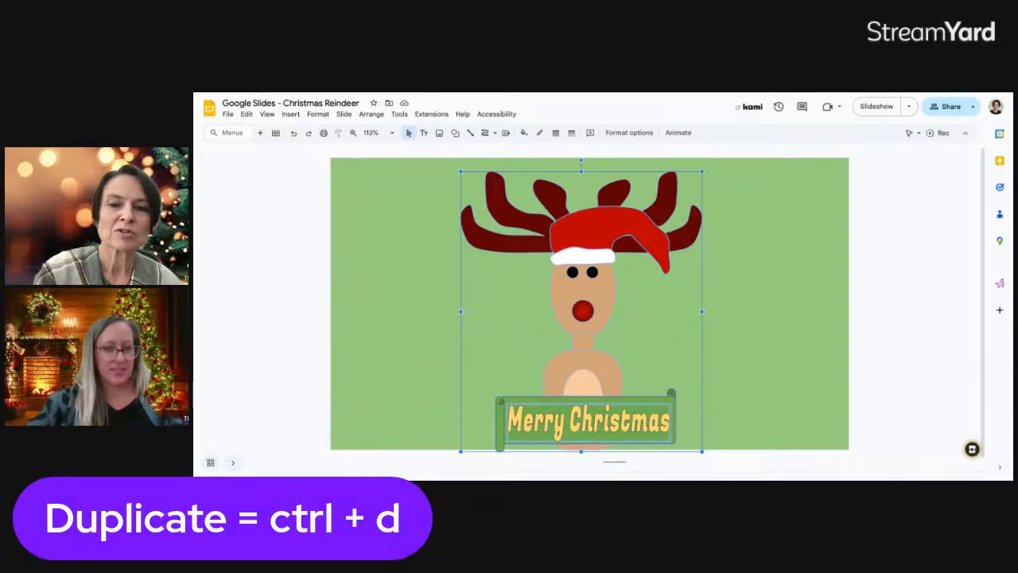
Duplicate the grouped reindeer, shrink the copy, and set it beside the original
{"action": "key", "text": "ctrl+d"}
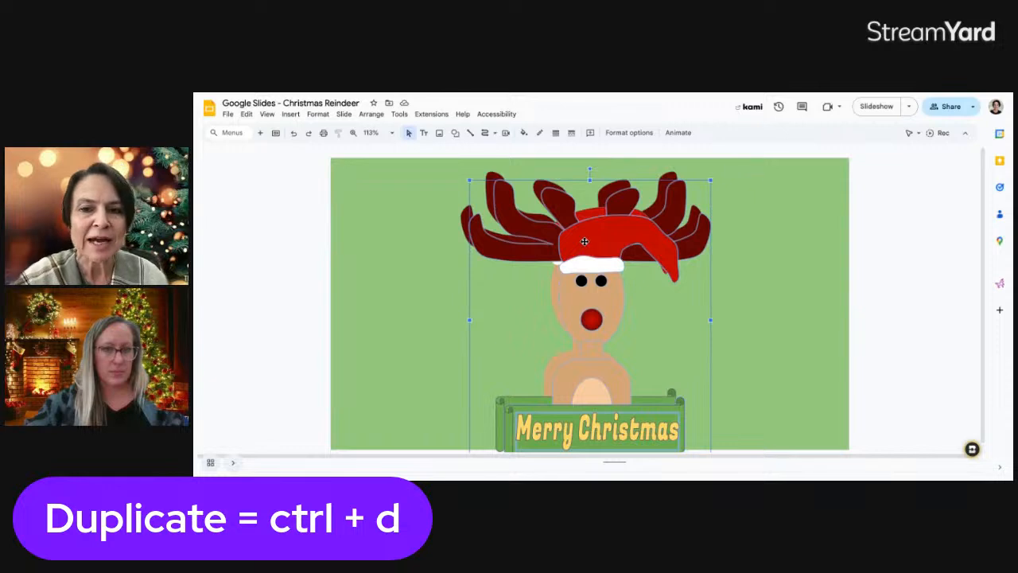
{"action": "left_click_drag", "start_coordinate": [585, 241], "coordinate": [783, 246]}
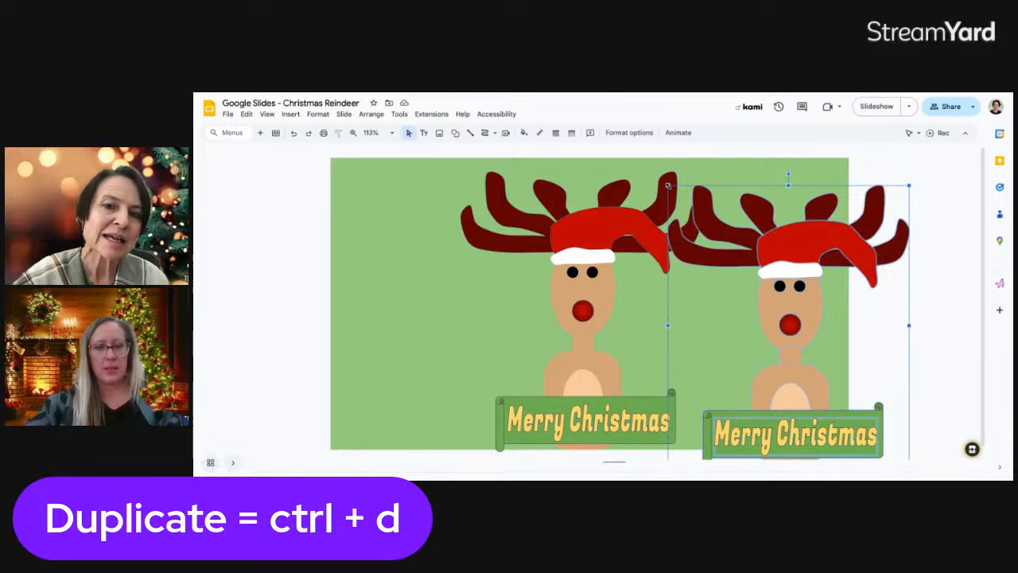
{"action": "left_click_drag", "start_coordinate": [668, 186], "coordinate": [739, 268]}
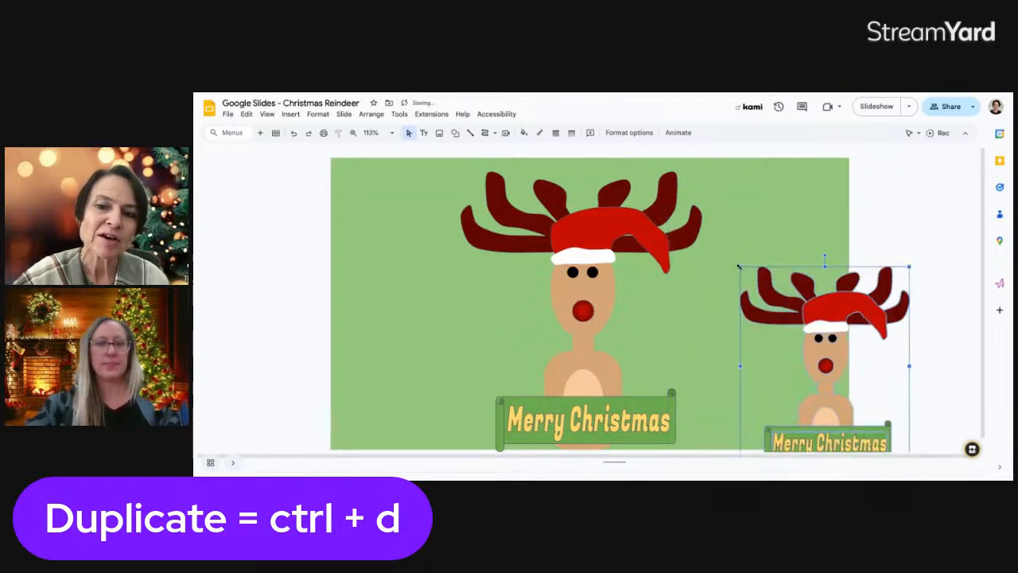
{"action": "left_click_drag", "start_coordinate": [807, 312], "coordinate": [756, 287]}
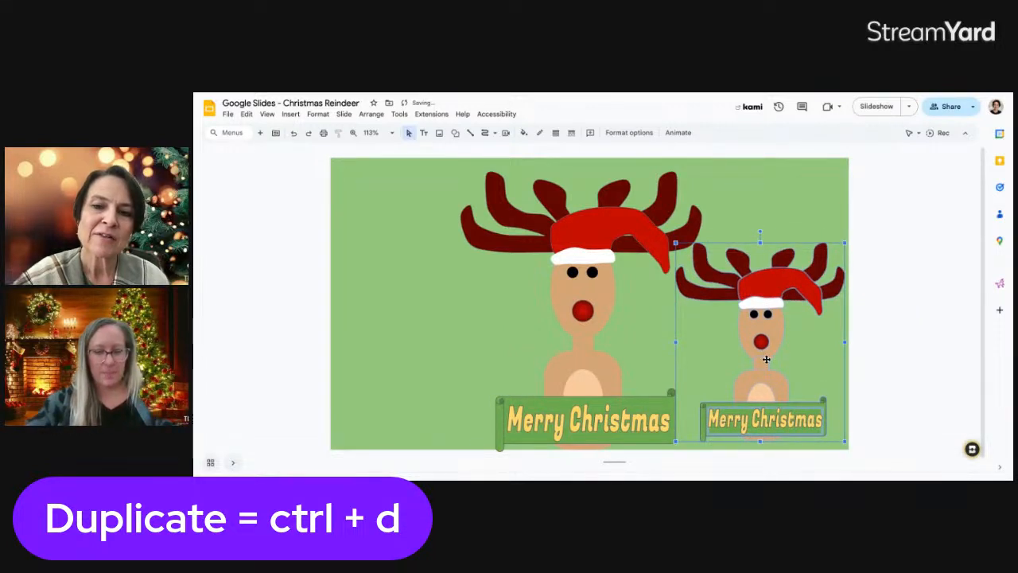
{"action": "left_click", "coordinate": [864, 410]}
Change the small banner's text to Happy Holidays and colour its scroll blue-grey
{"action": "double_click", "coordinate": [784, 425]}
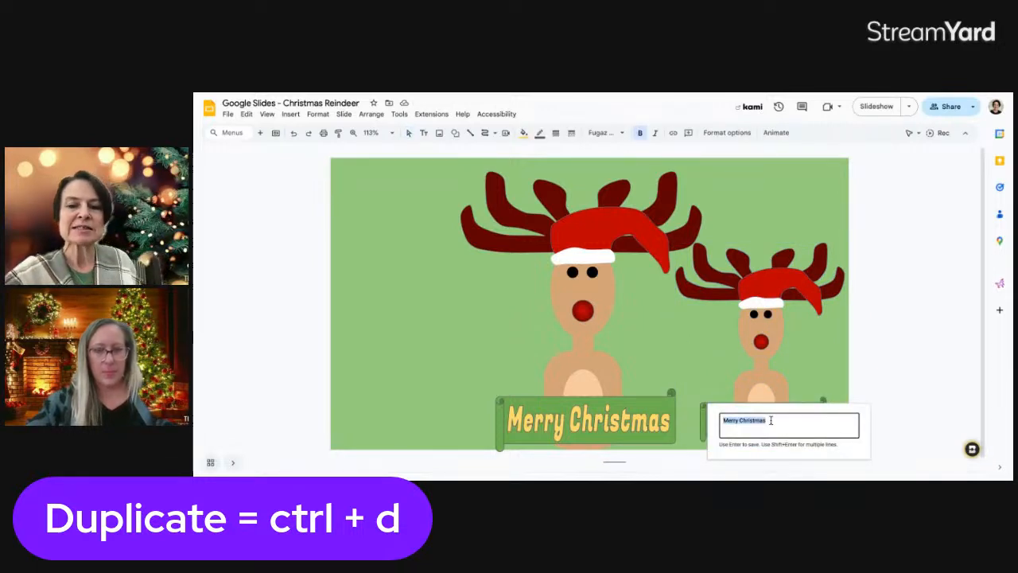
{"action": "type", "text": "Happy Holidays"}
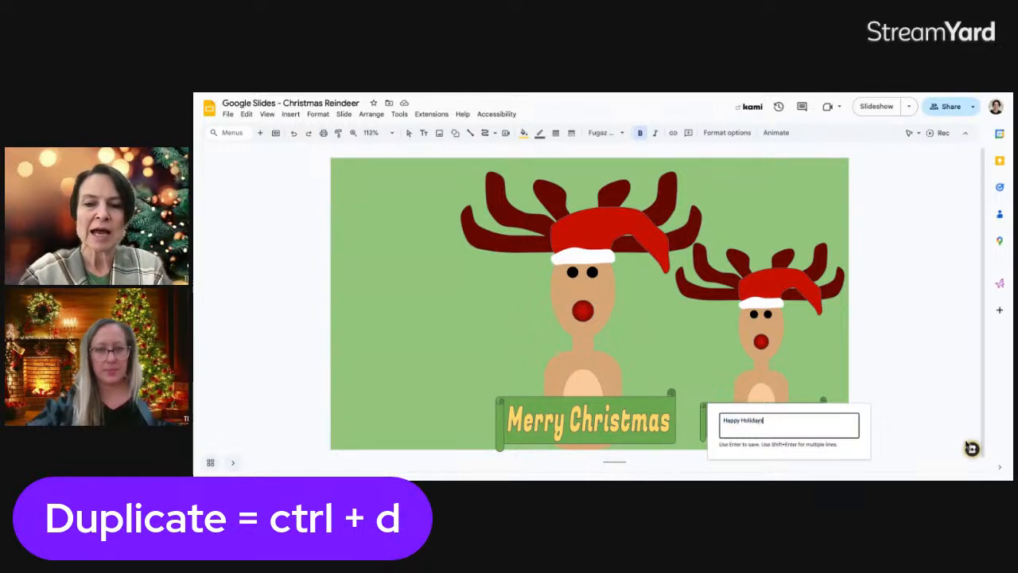
{"action": "key", "text": "Return"}
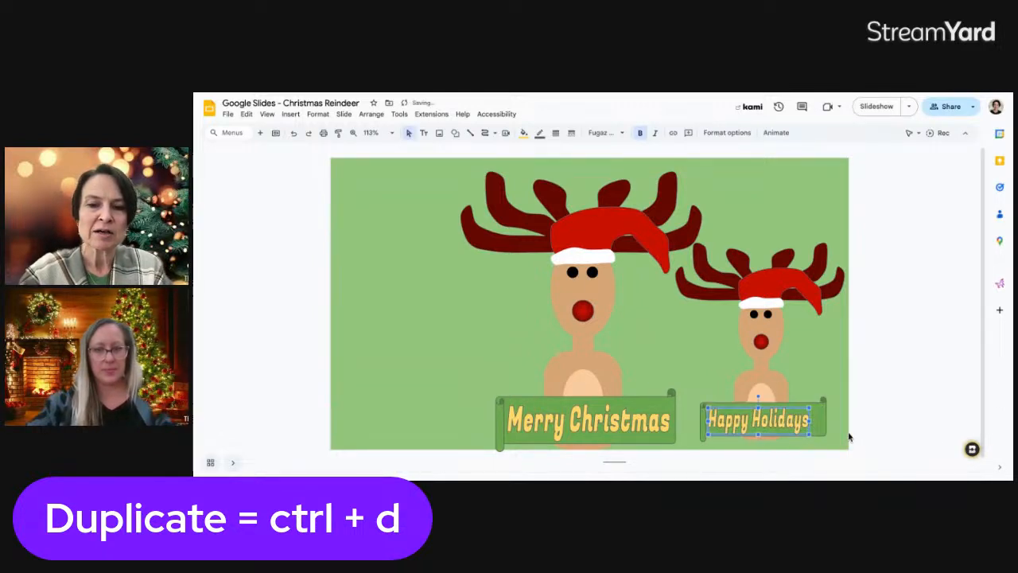
{"action": "left_click_drag", "start_coordinate": [781, 423], "coordinate": [791, 421]}
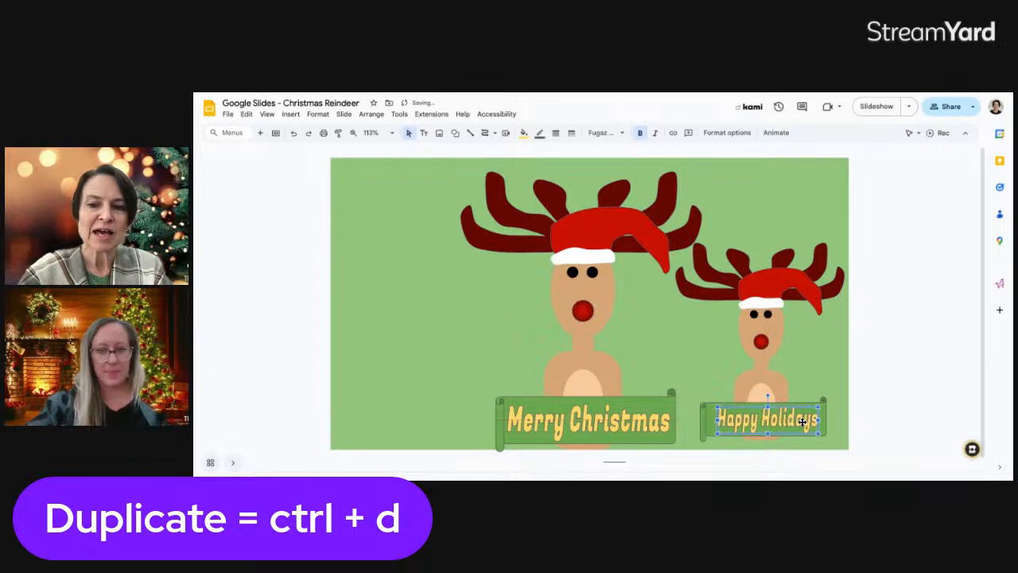
{"action": "left_click", "coordinate": [827, 422]}
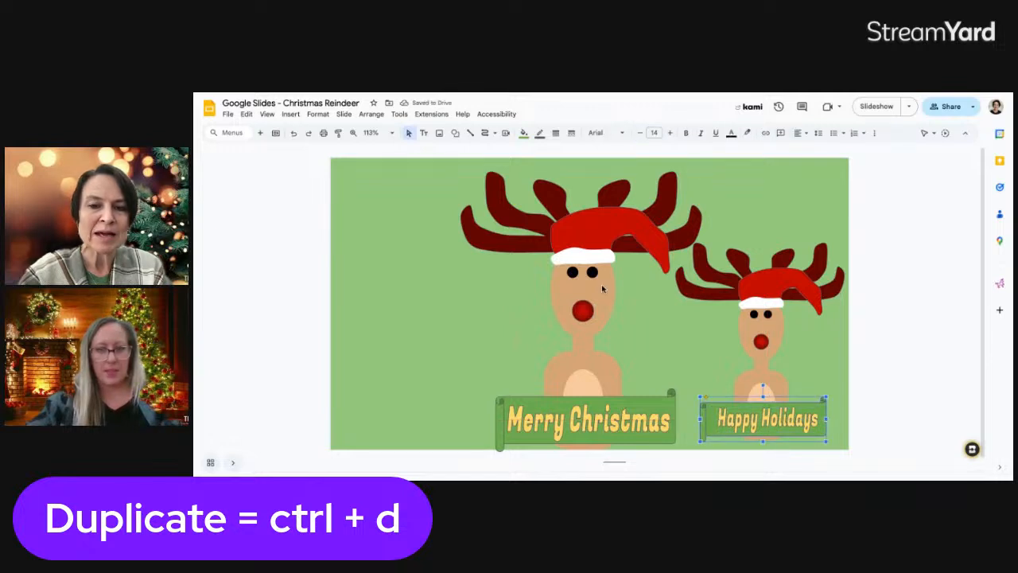
{"action": "left_click", "coordinate": [523, 133]}
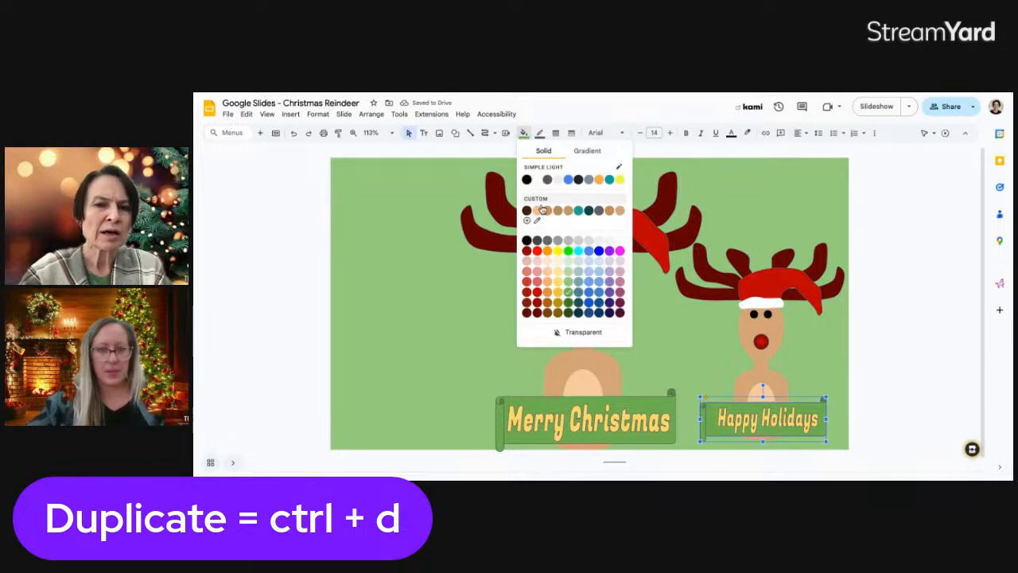
{"action": "left_click", "coordinate": [580, 295]}
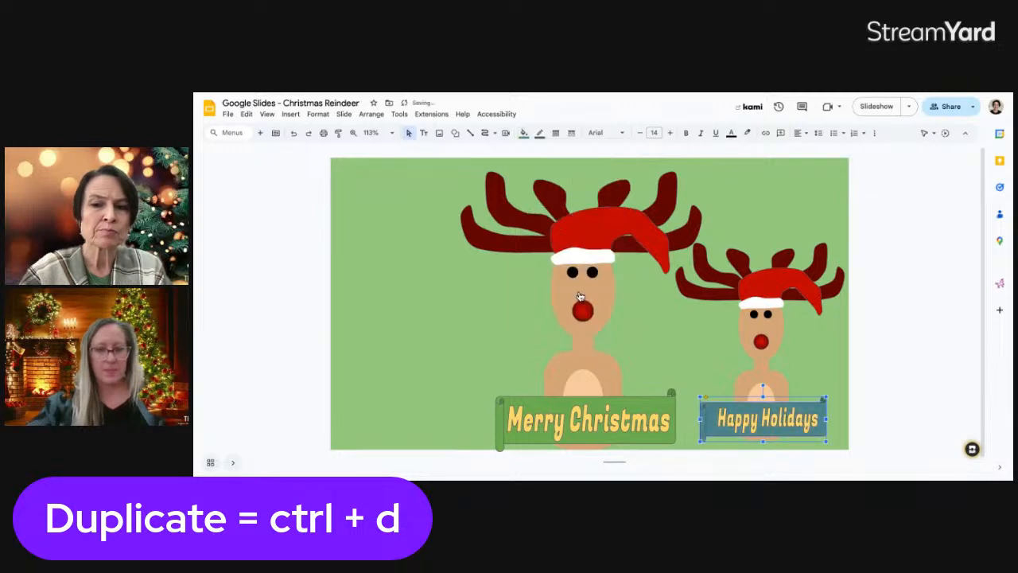
Recolour the small reindeer's hat pink
{"action": "left_click", "coordinate": [761, 282]}
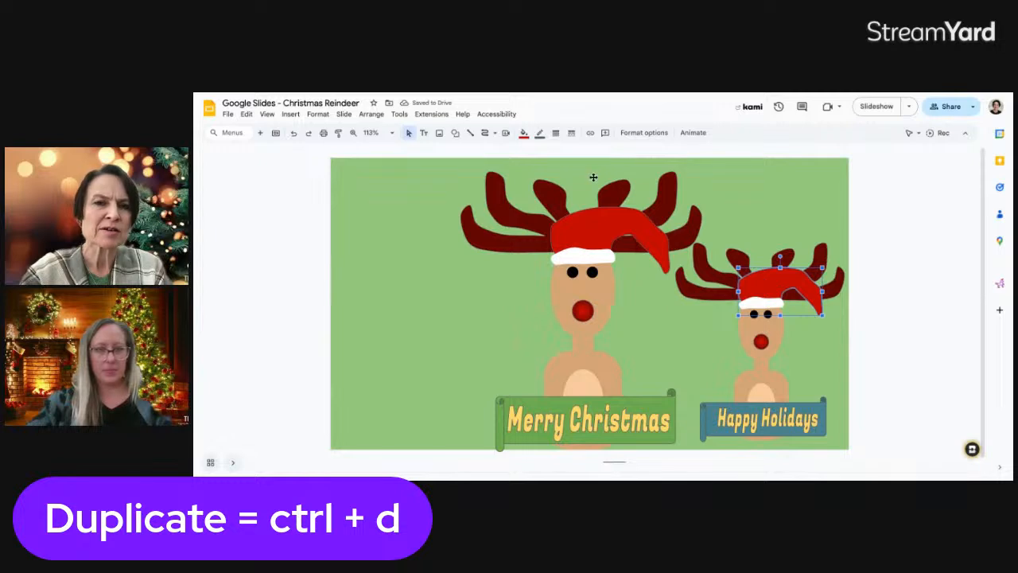
{"action": "left_click", "coordinate": [524, 133]}
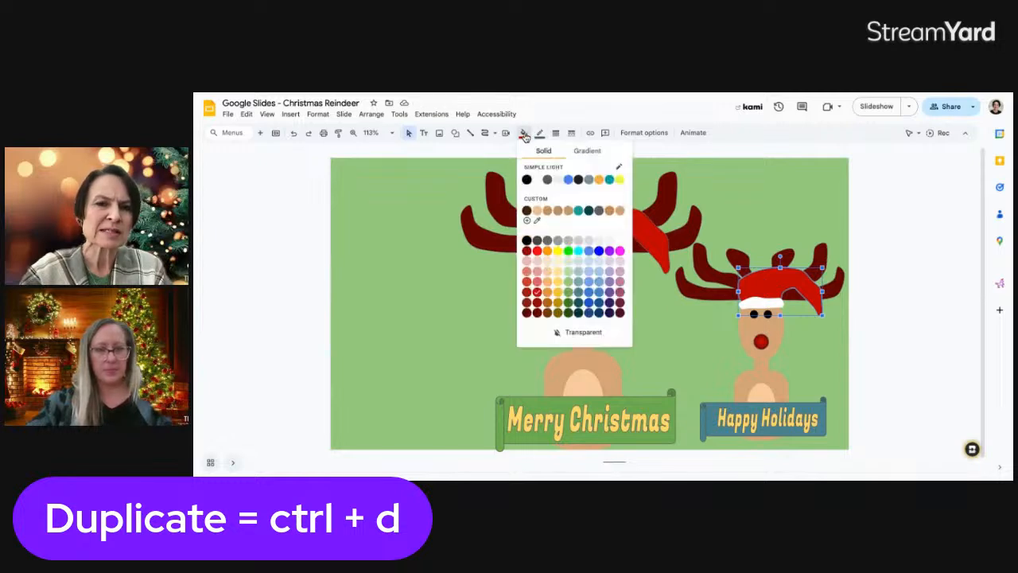
{"action": "left_click", "coordinate": [529, 284]}
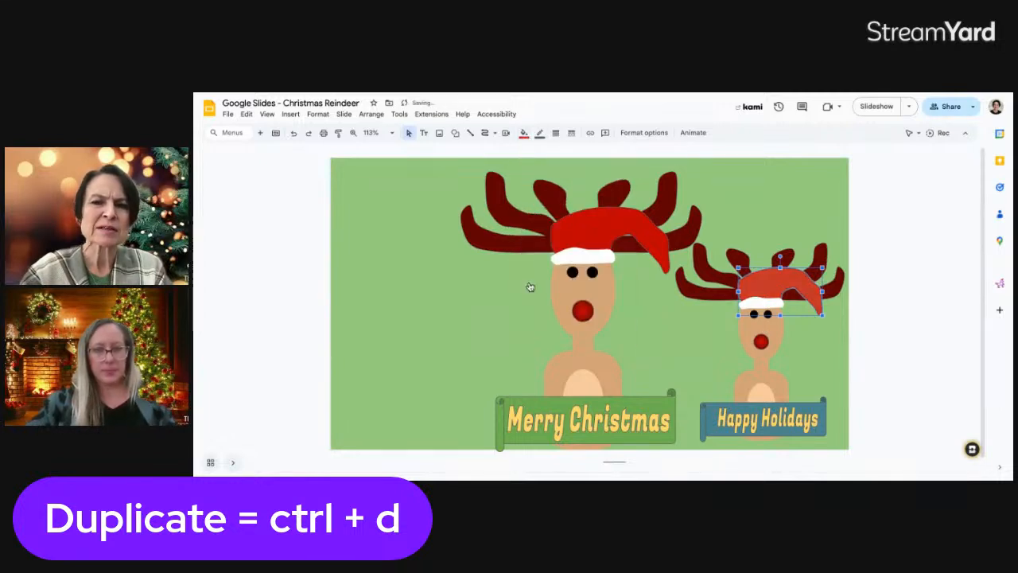
{"action": "left_click", "coordinate": [524, 133]}
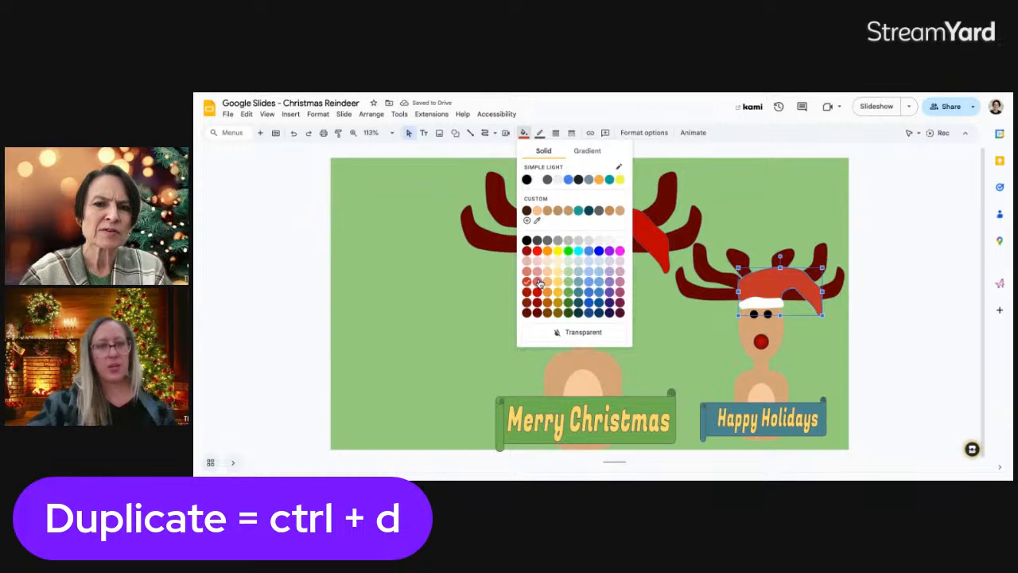
{"action": "left_click", "coordinate": [536, 280]}
{"action": "left_click", "coordinate": [762, 205]}
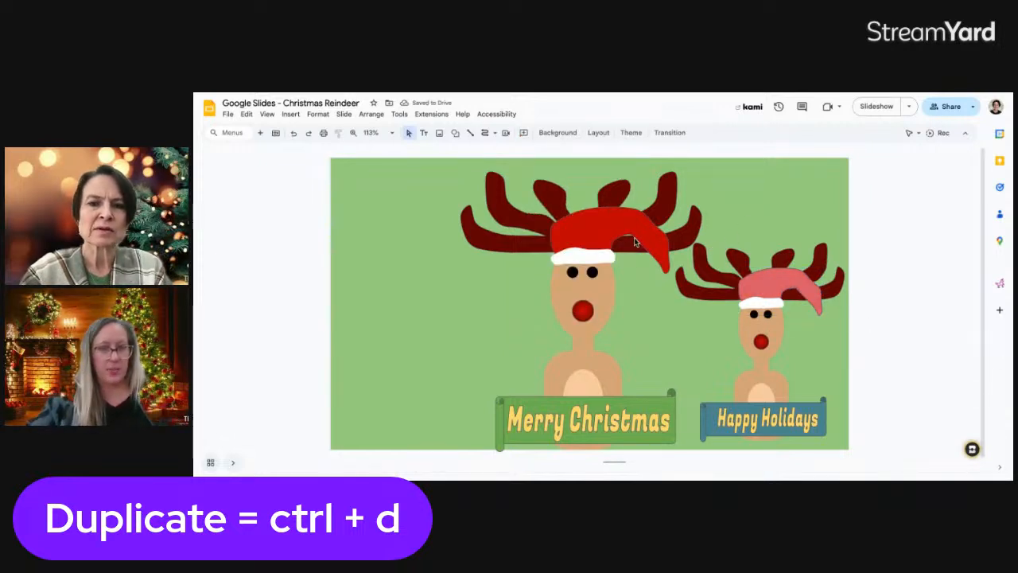
{"action": "left_click", "coordinate": [699, 256]}
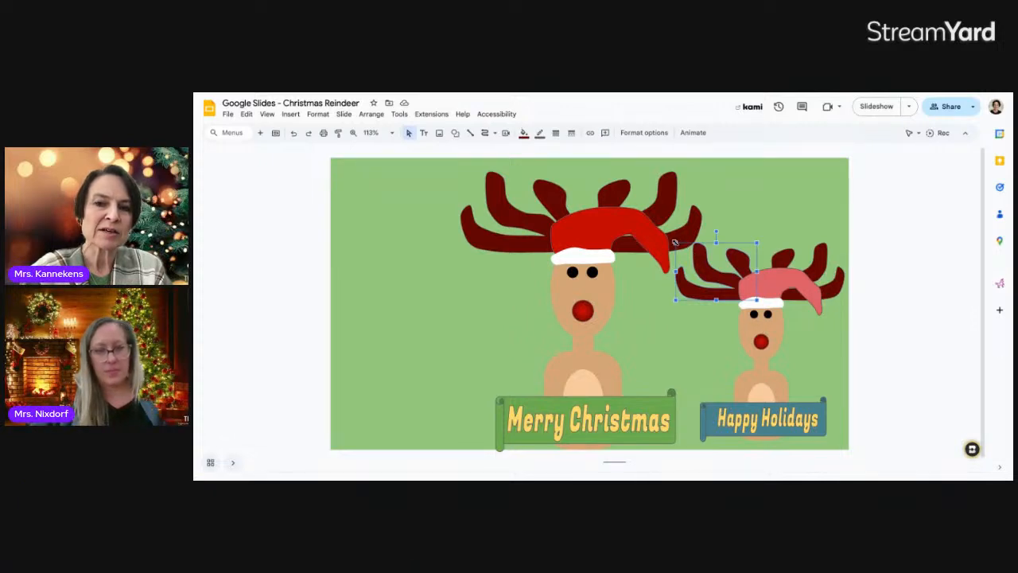
Pull the small reindeer's left and right antlers inward so they sit closer together
{"action": "left_click_drag", "start_coordinate": [675, 242], "coordinate": [711, 237]}
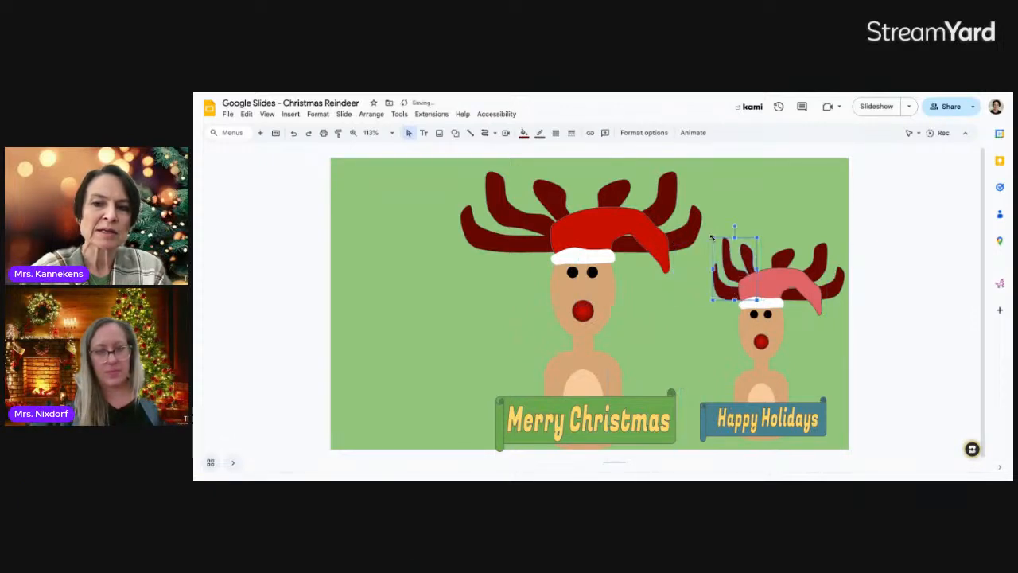
{"action": "left_click", "coordinate": [789, 262]}
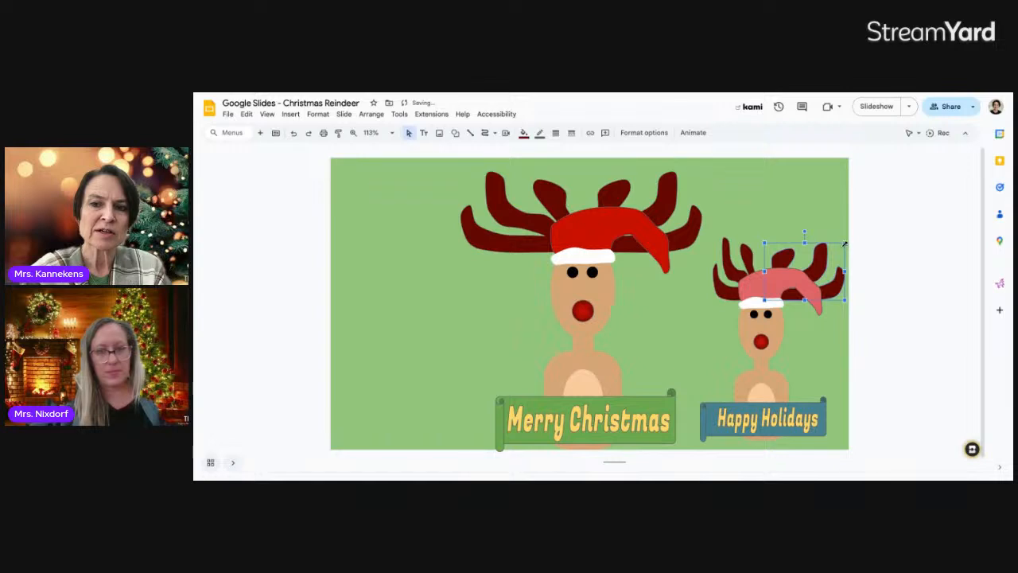
{"action": "left_click_drag", "start_coordinate": [845, 243], "coordinate": [813, 243]}
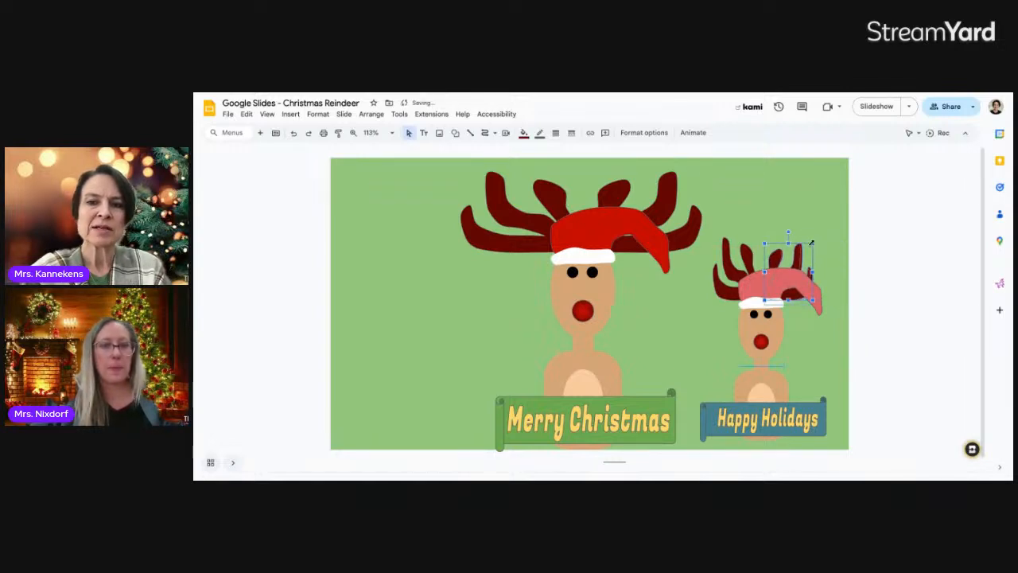
{"action": "left_click", "coordinate": [872, 273]}
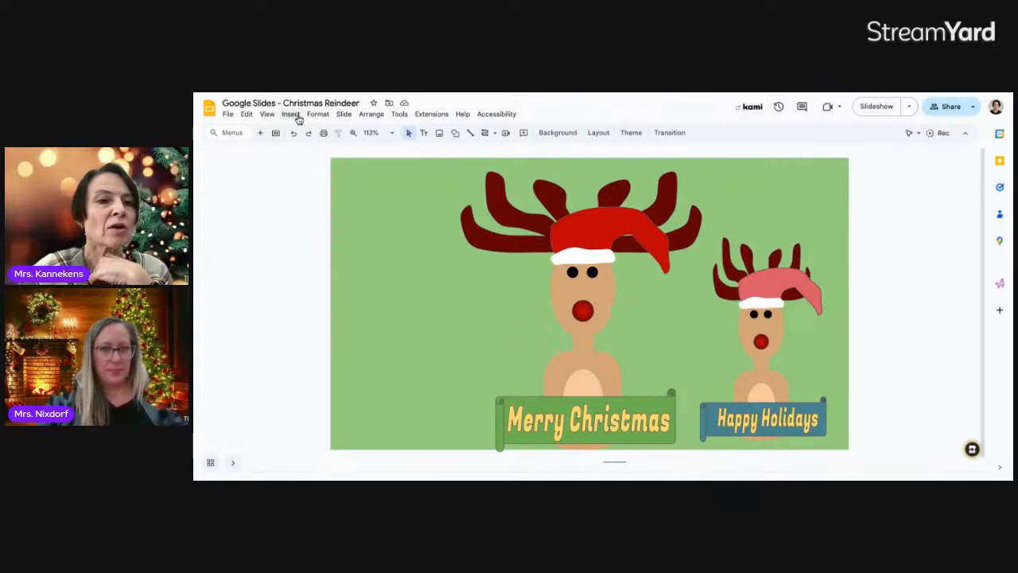
{"action": "left_click", "coordinate": [298, 117]}
{"action": "mouse_move", "coordinate": [307, 130]}
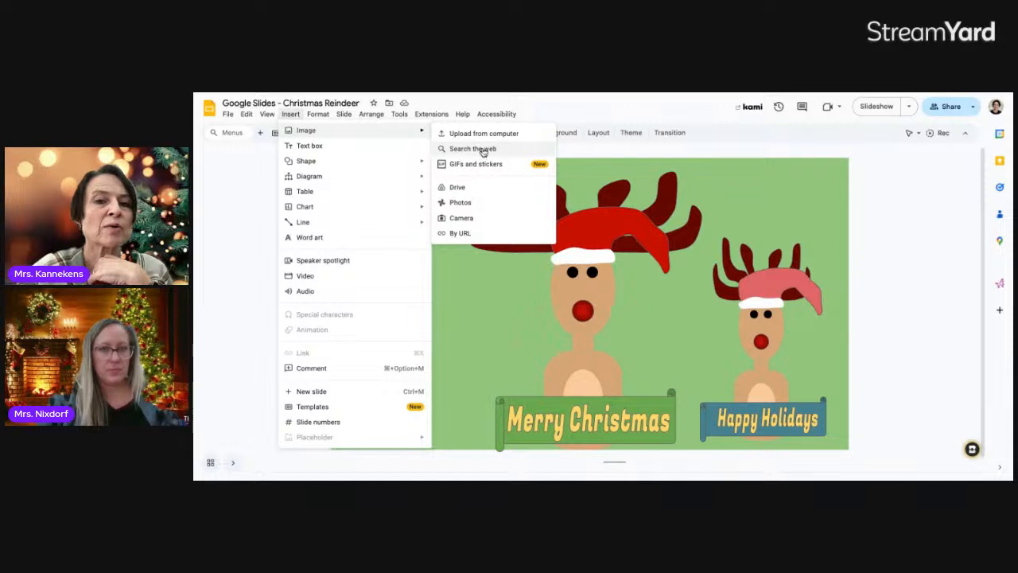
{"action": "left_click", "coordinate": [482, 150]}
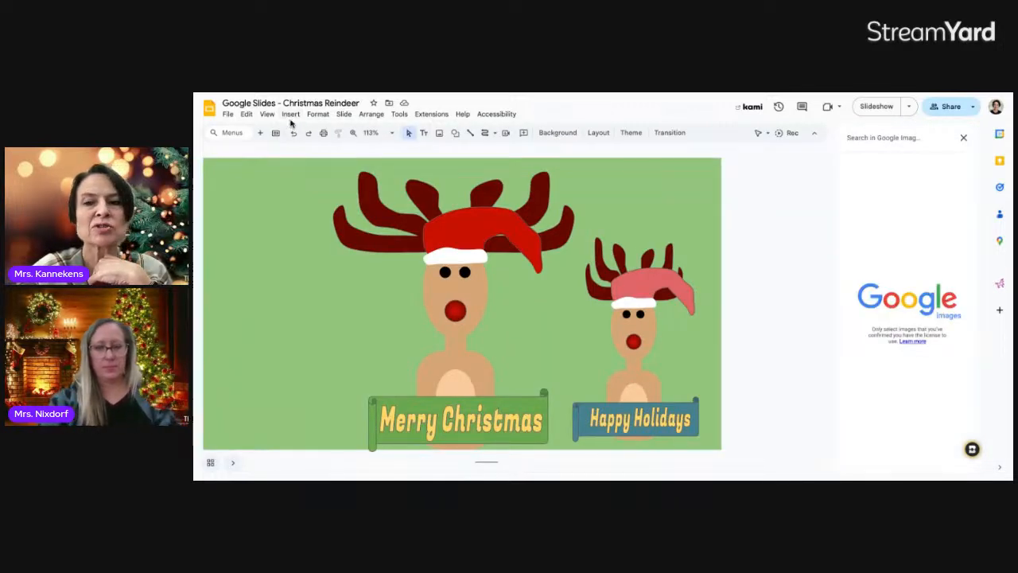
{"action": "left_click", "coordinate": [291, 116]}
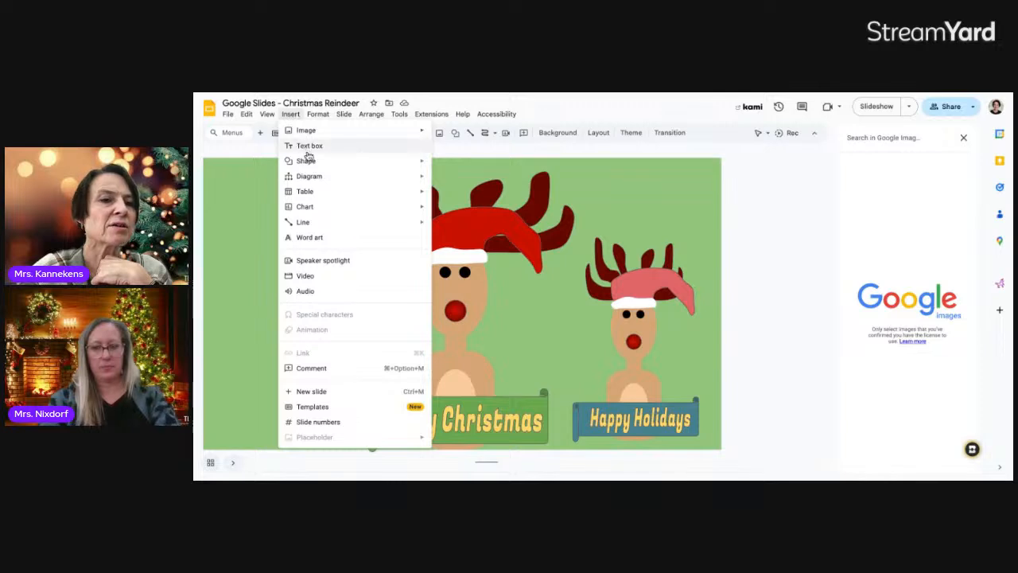
{"action": "mouse_move", "coordinate": [307, 134]}
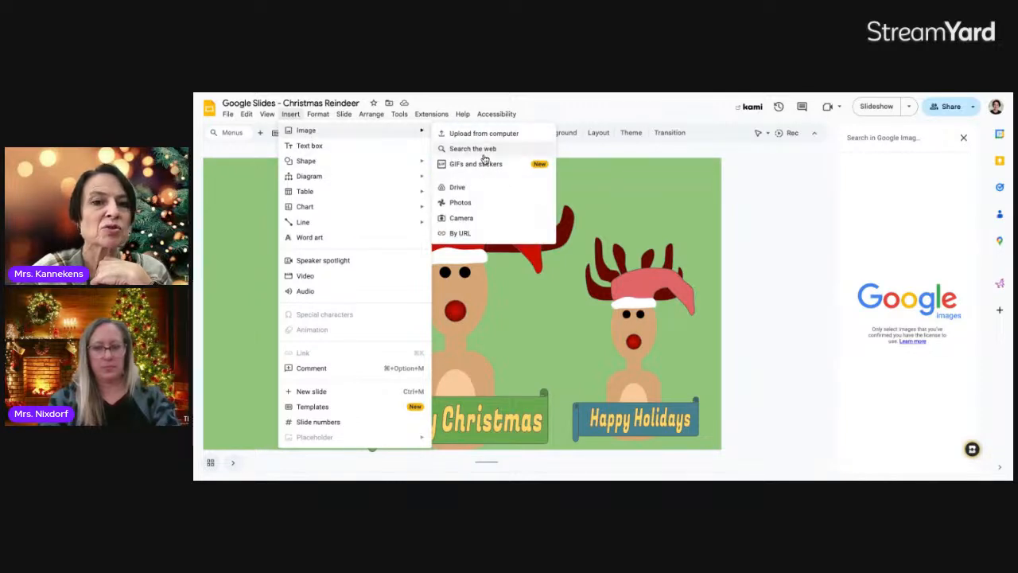
{"action": "left_click", "coordinate": [482, 150]}
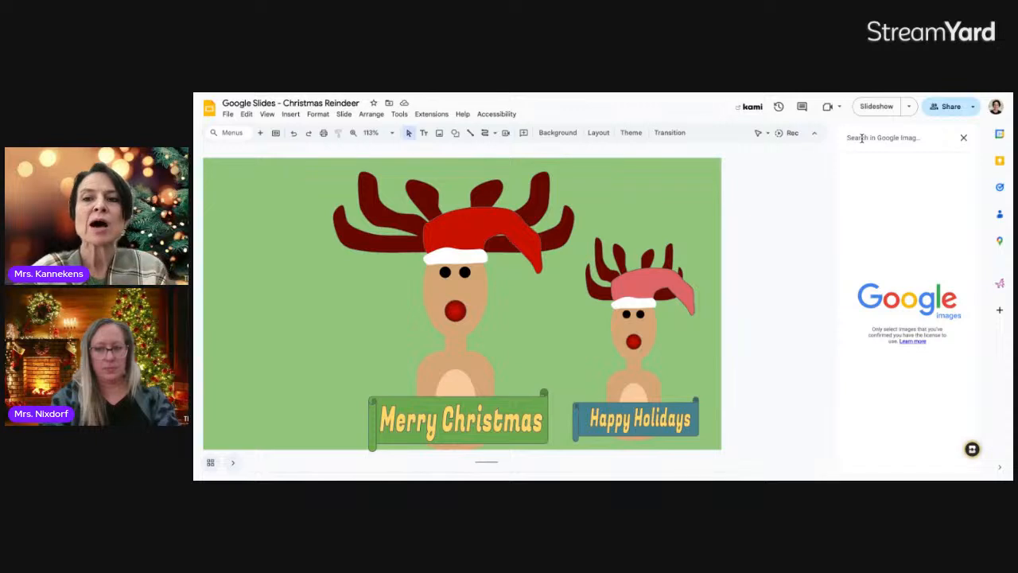
{"action": "left_click", "coordinate": [862, 138]}
{"action": "type", "text": "transparent snowflas"}
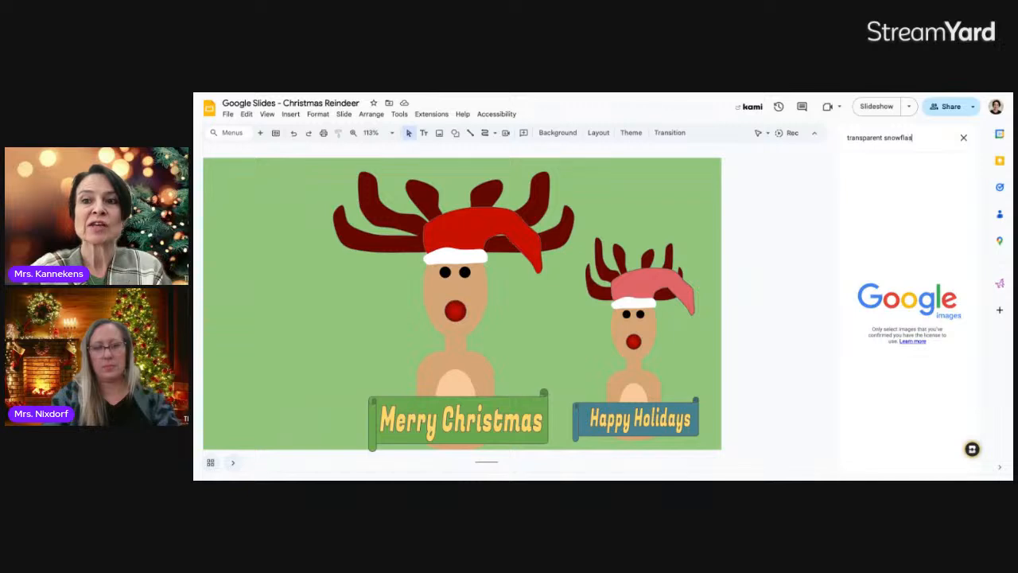
{"action": "type", "text": "ke"}
{"action": "key", "text": "Return"}
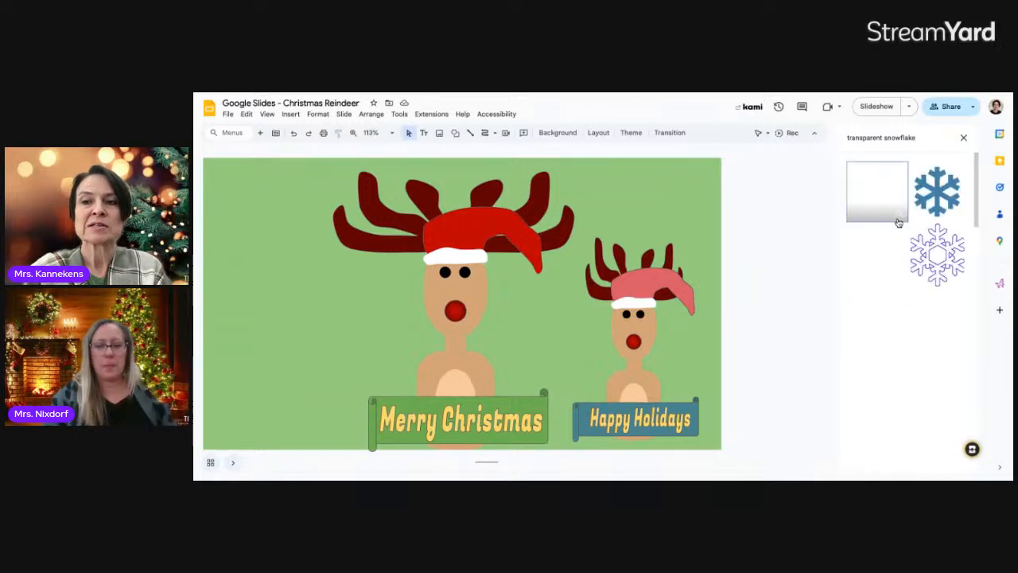
{"action": "scroll", "coordinate": [899, 299], "scroll_direction": "down", "scroll_amount": 1}
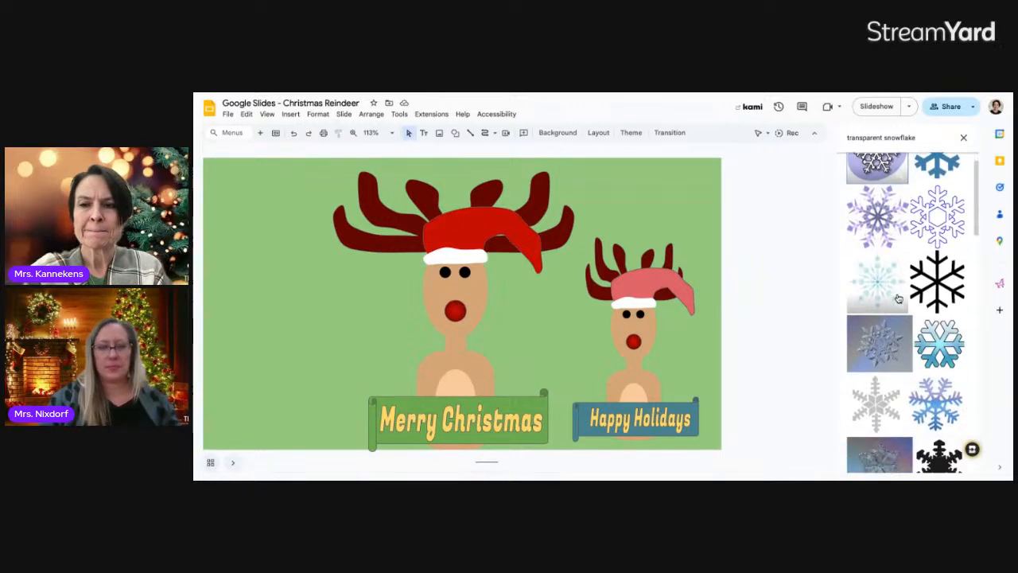
{"action": "scroll", "coordinate": [899, 299], "scroll_direction": "up", "scroll_amount": 1}
{"action": "scroll", "coordinate": [899, 298], "scroll_direction": "down", "scroll_amount": 1}
{"action": "scroll", "coordinate": [898, 299], "scroll_direction": "down", "scroll_amount": 1}
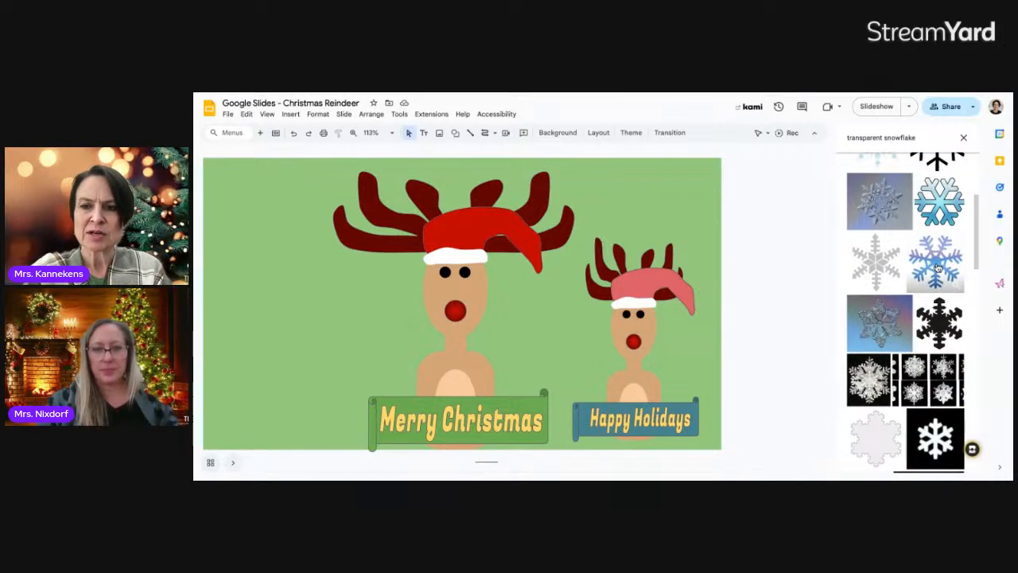
{"action": "left_click", "coordinate": [937, 268]}
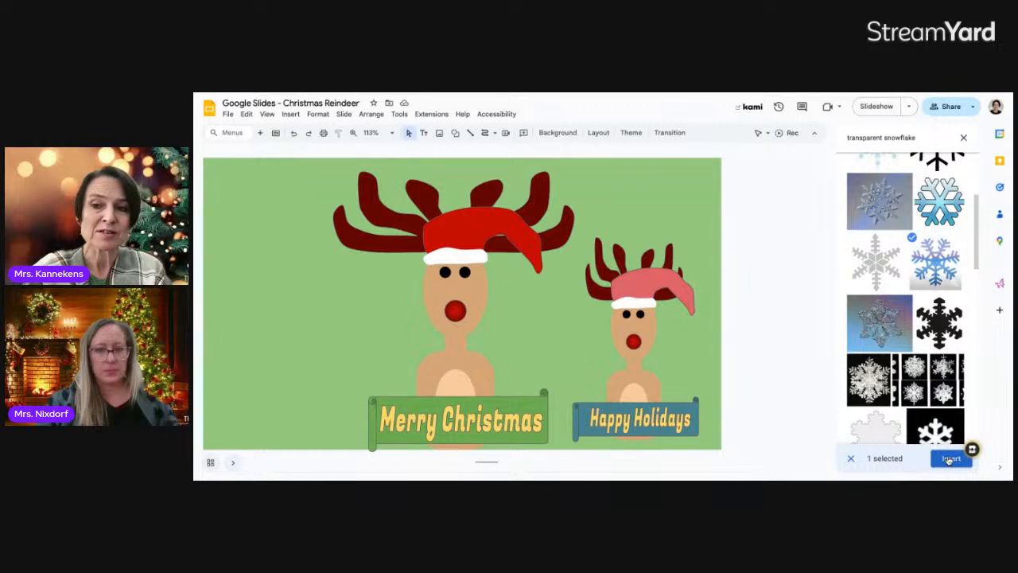
{"action": "left_click", "coordinate": [951, 458]}
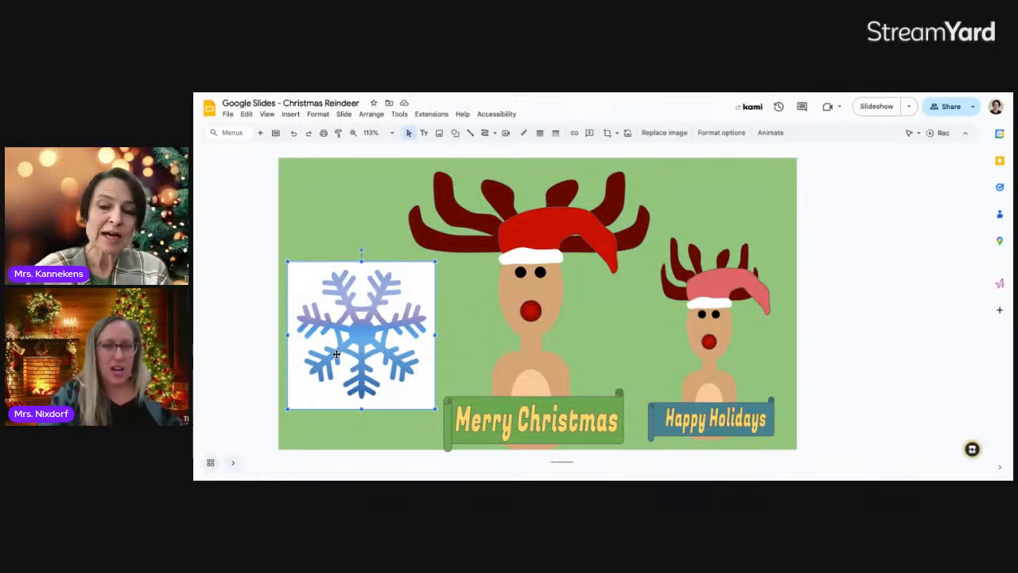
{"action": "key", "text": "Delete"}
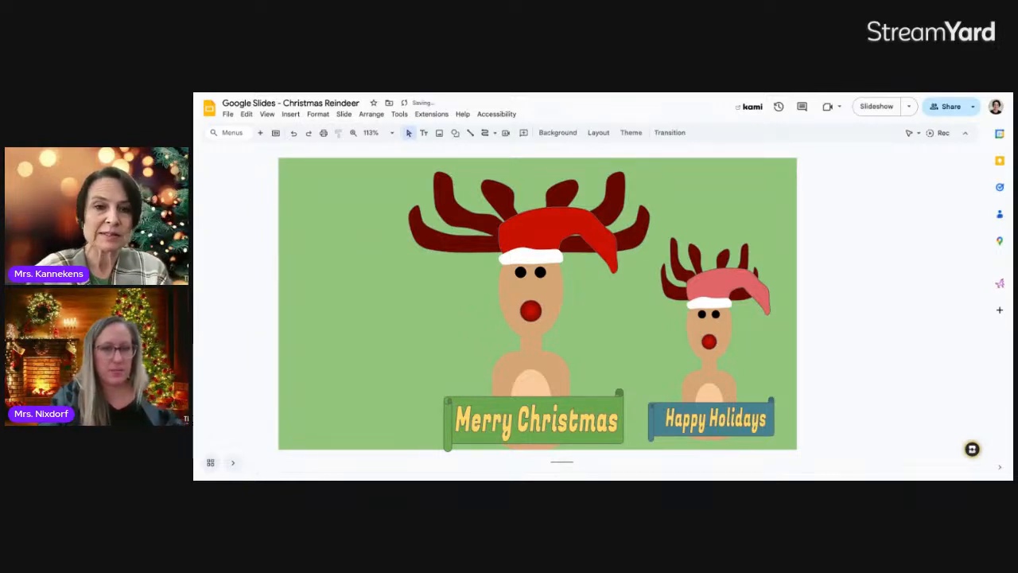
Insert a solid blue snowflake from a web image search and shrink it left of the reindeer
{"action": "left_click", "coordinate": [291, 114]}
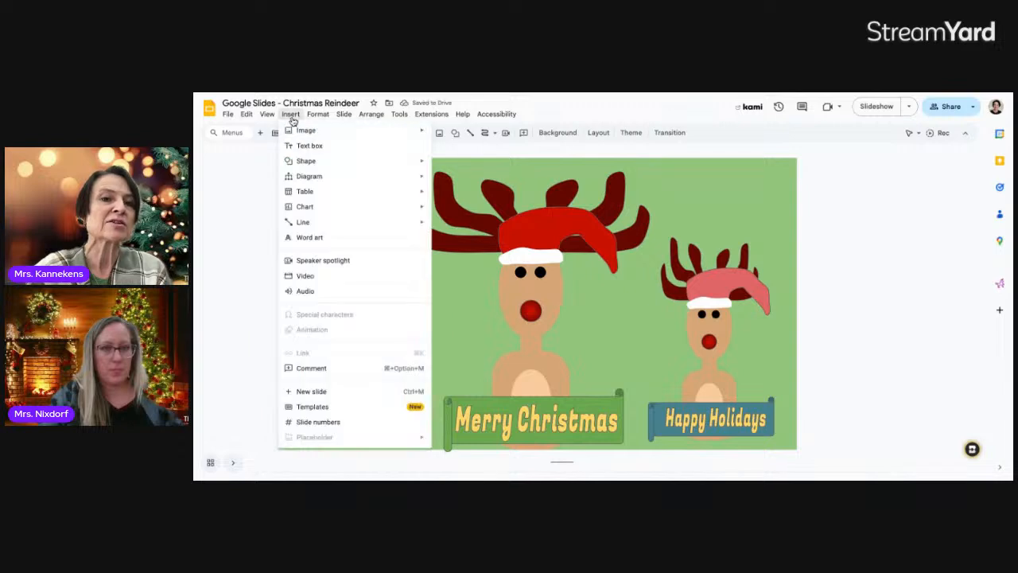
{"action": "mouse_move", "coordinate": [302, 132]}
{"action": "left_click", "coordinate": [463, 150]}
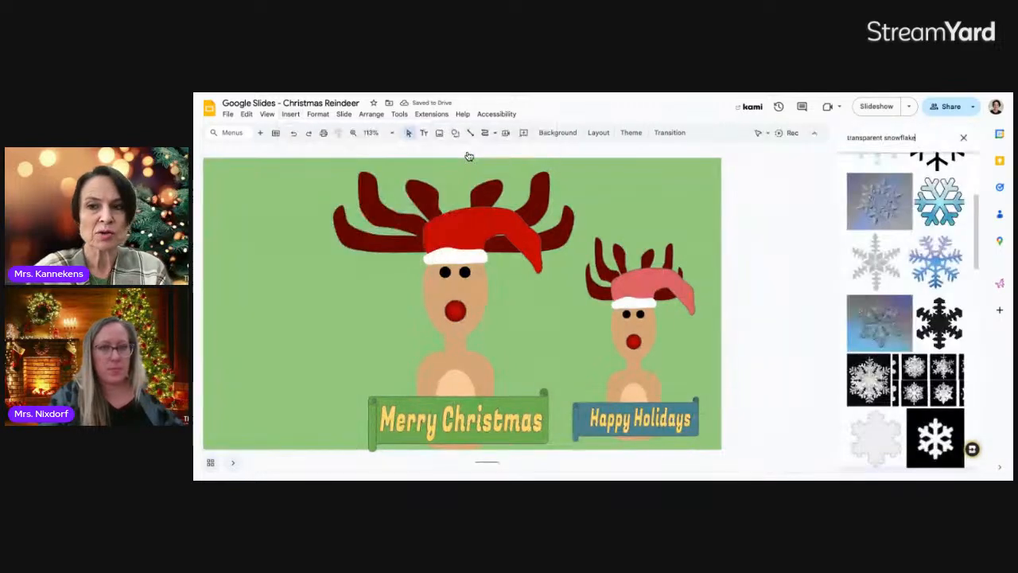
{"action": "scroll", "coordinate": [929, 196], "scroll_direction": "up", "scroll_amount": 1}
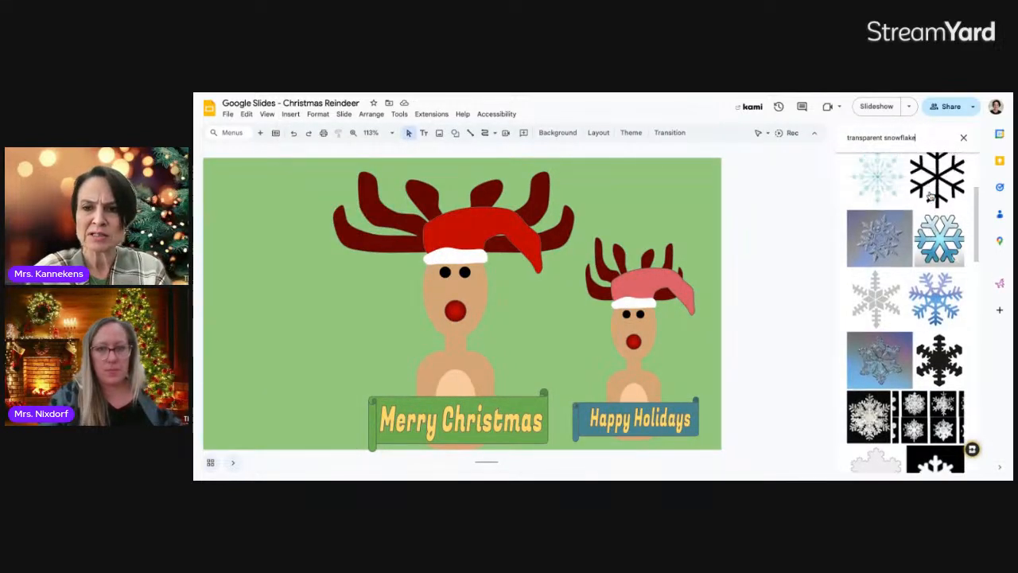
{"action": "scroll", "coordinate": [931, 196], "scroll_direction": "up", "scroll_amount": 3}
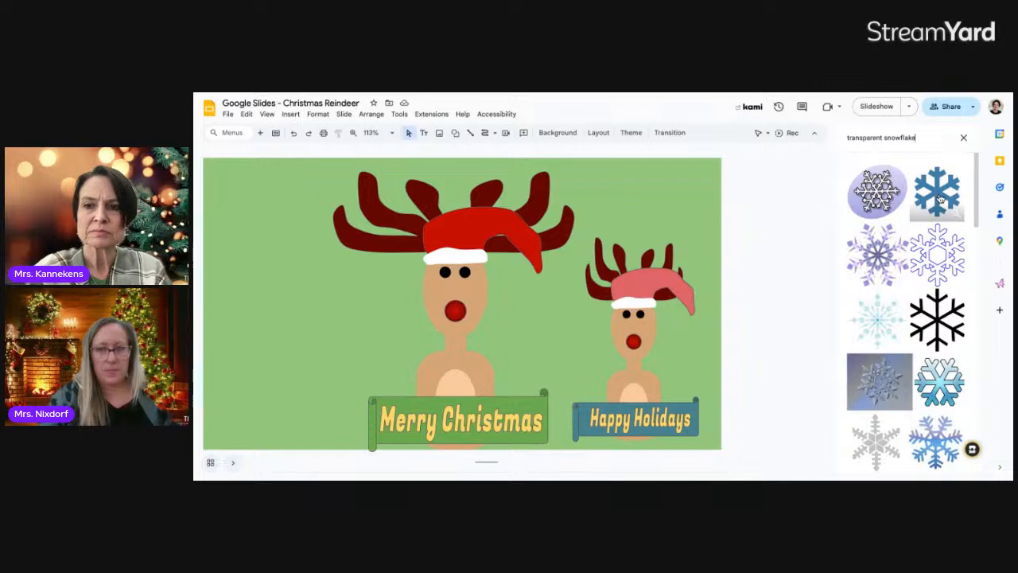
{"action": "left_click", "coordinate": [940, 199]}
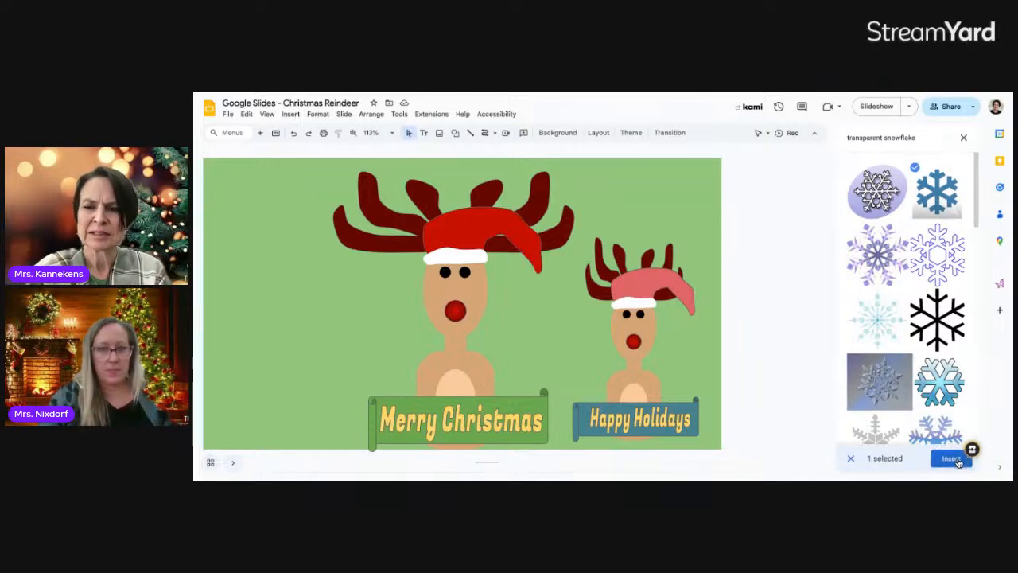
{"action": "left_click", "coordinate": [954, 460]}
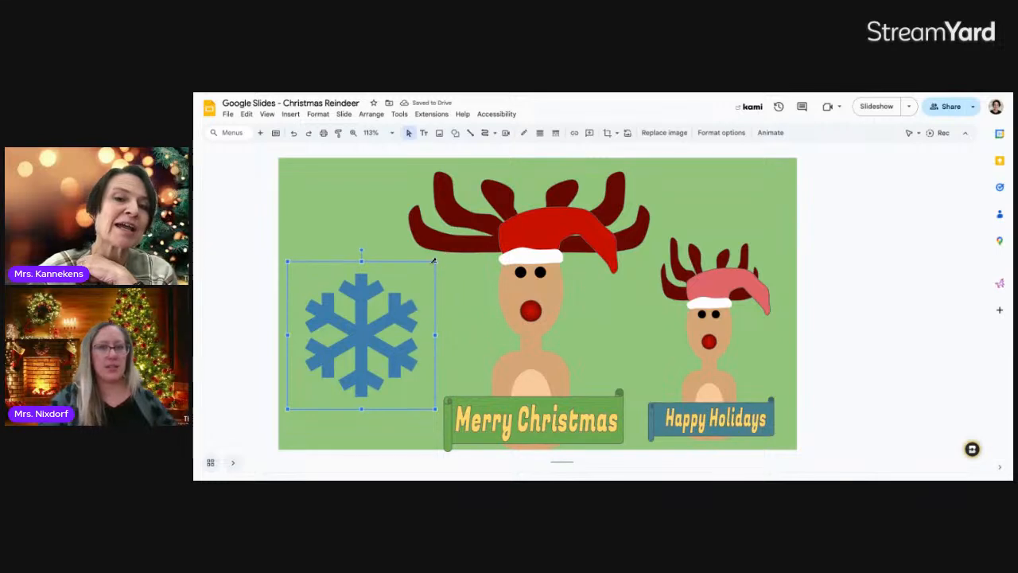
{"action": "left_click_drag", "start_coordinate": [435, 260], "coordinate": [360, 272]}
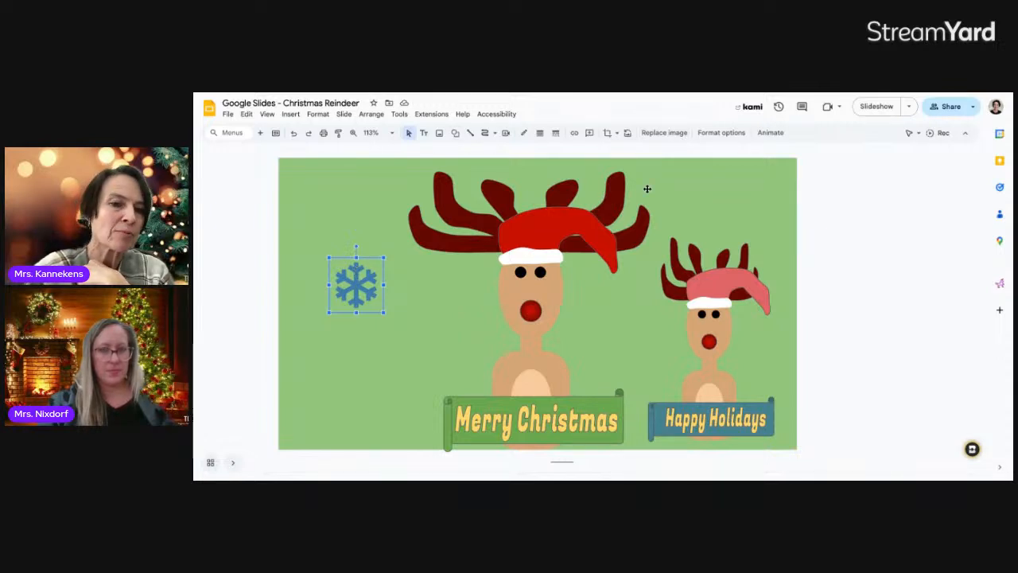
{"action": "left_click", "coordinate": [718, 134]}
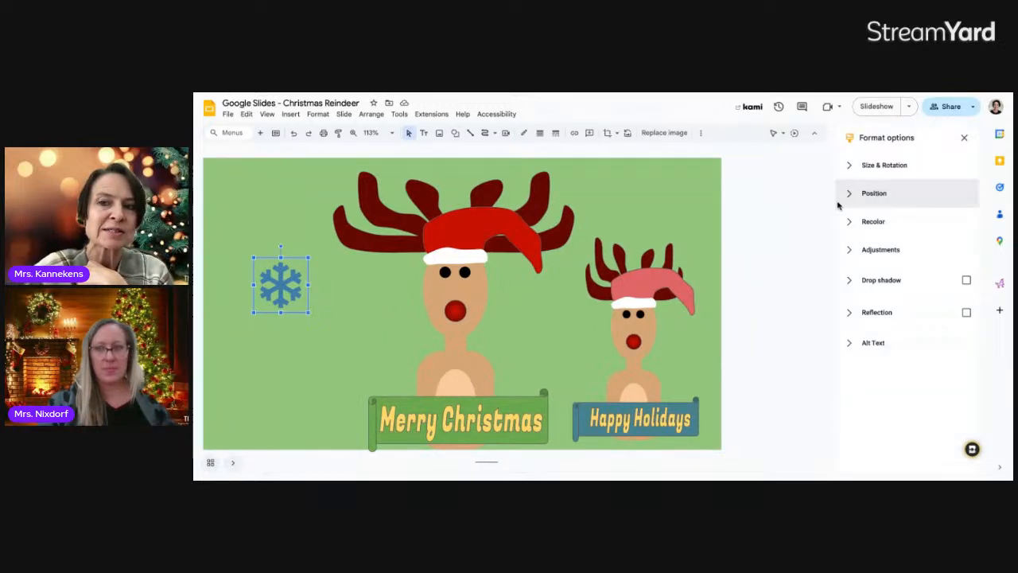
Recolour the snowflake white using the Light 2 recolor option
{"action": "left_click", "coordinate": [854, 223]}
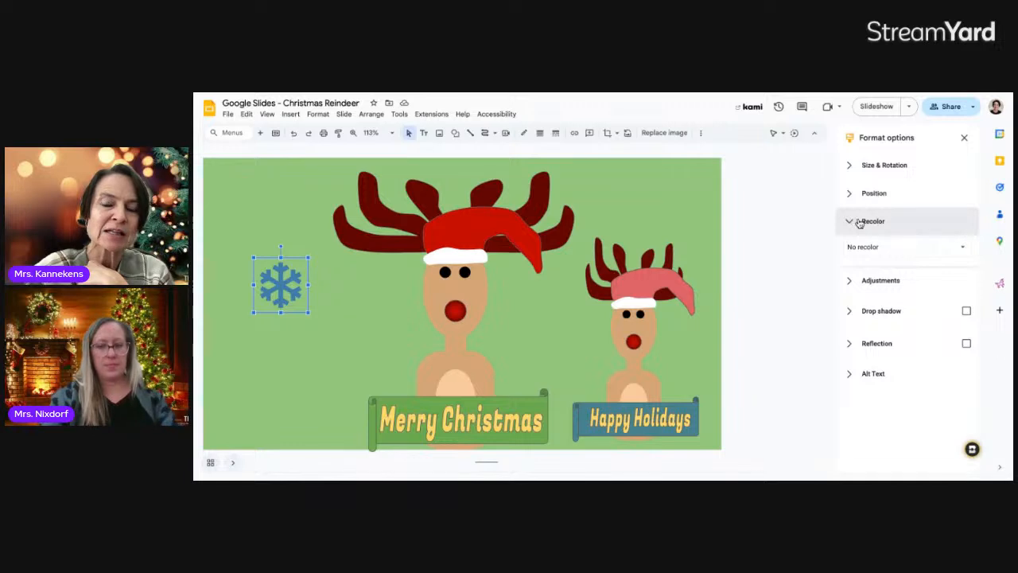
{"action": "left_click", "coordinate": [964, 249]}
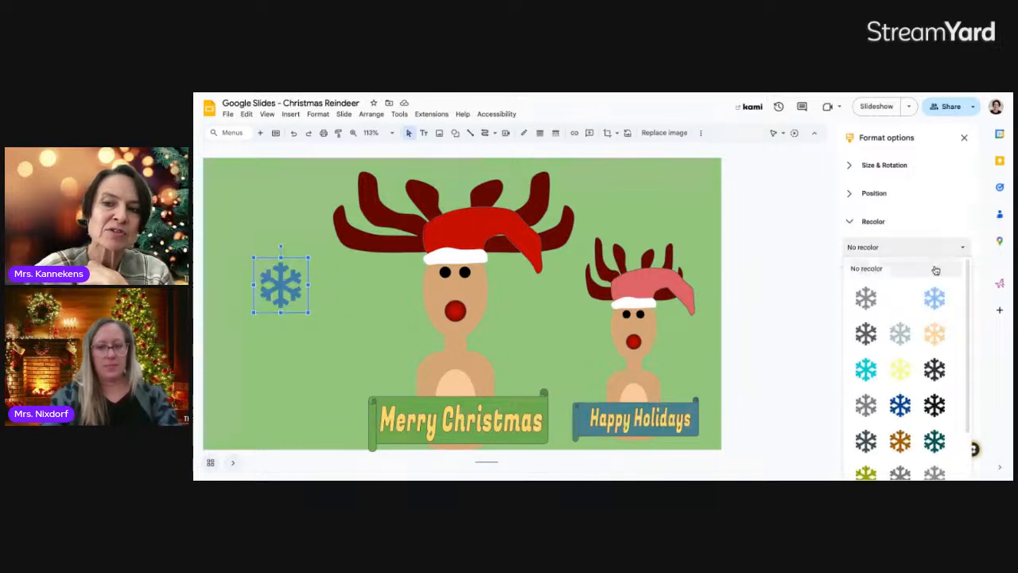
{"action": "left_click", "coordinate": [901, 299]}
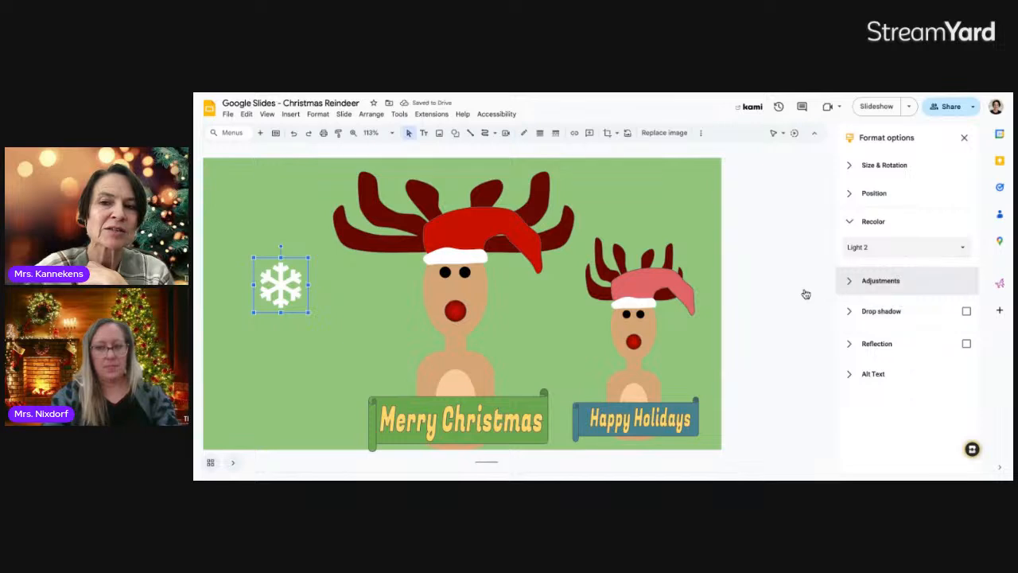
Scatter several white snowflakes of different sizes around the card, mainly upper left
{"action": "left_click_drag", "start_coordinate": [293, 277], "coordinate": [650, 188]}
{"action": "left_click_drag", "start_coordinate": [326, 325], "coordinate": [550, 268]}
{"action": "left_click", "coordinate": [290, 299]}
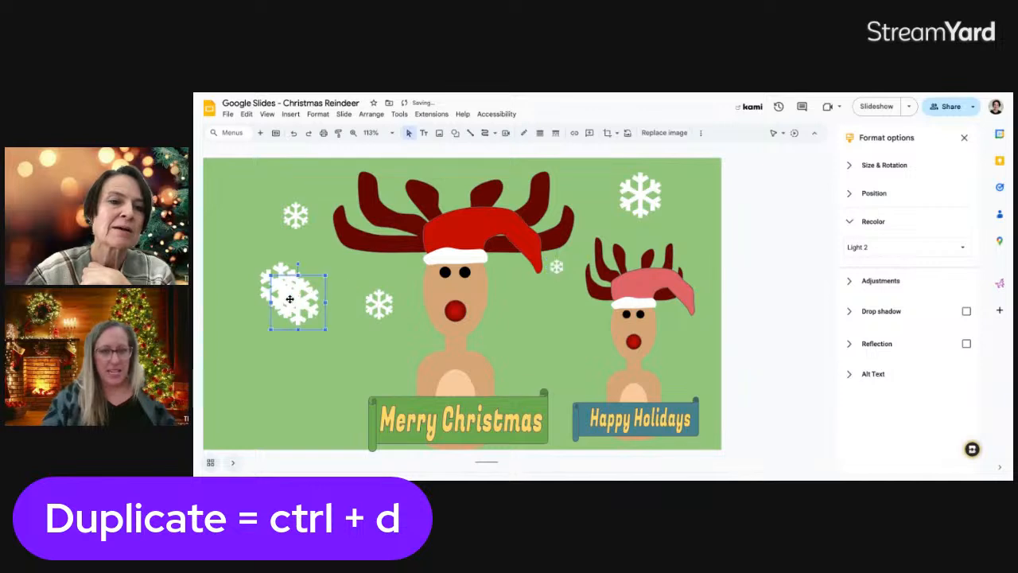
{"action": "left_click_drag", "start_coordinate": [273, 273], "coordinate": [237, 266]}
{"action": "left_click", "coordinate": [266, 271]}
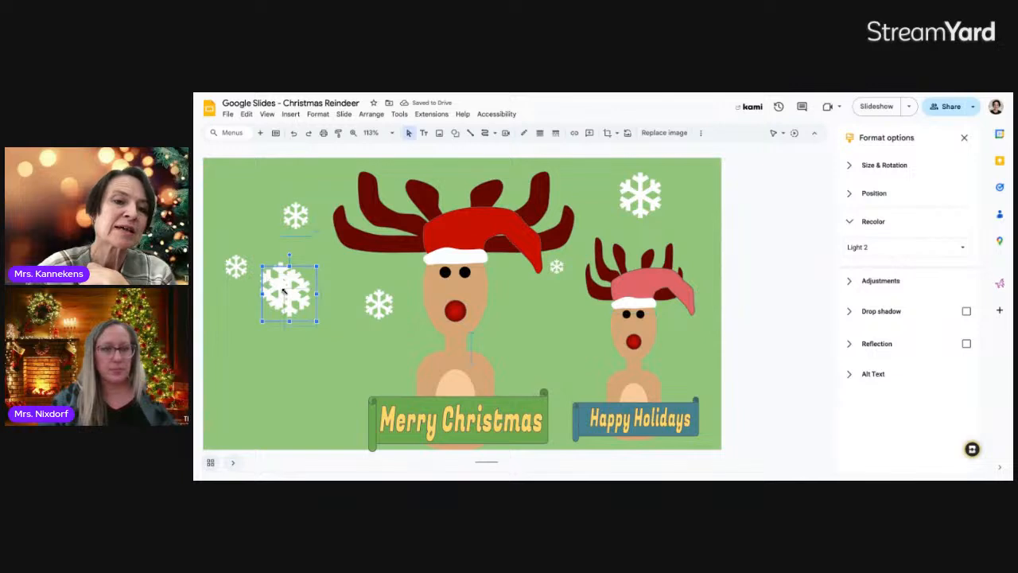
{"action": "left_click_drag", "start_coordinate": [284, 291], "coordinate": [534, 312]}
{"action": "left_click", "coordinate": [296, 284]}
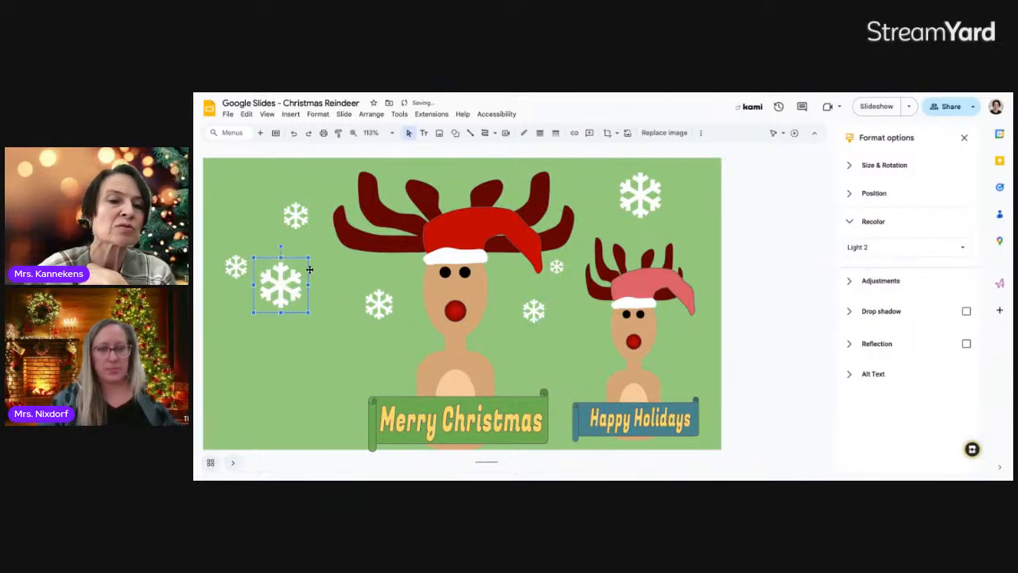
{"action": "left_click_drag", "start_coordinate": [308, 257], "coordinate": [326, 279]}
{"action": "left_click_drag", "start_coordinate": [293, 205], "coordinate": [263, 186]}
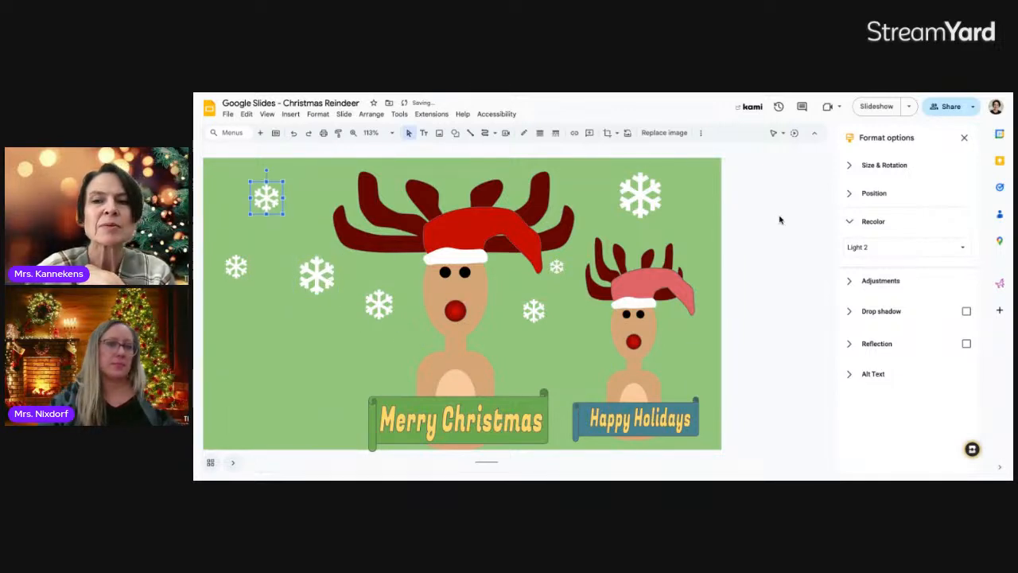
{"action": "left_click", "coordinate": [964, 137]}
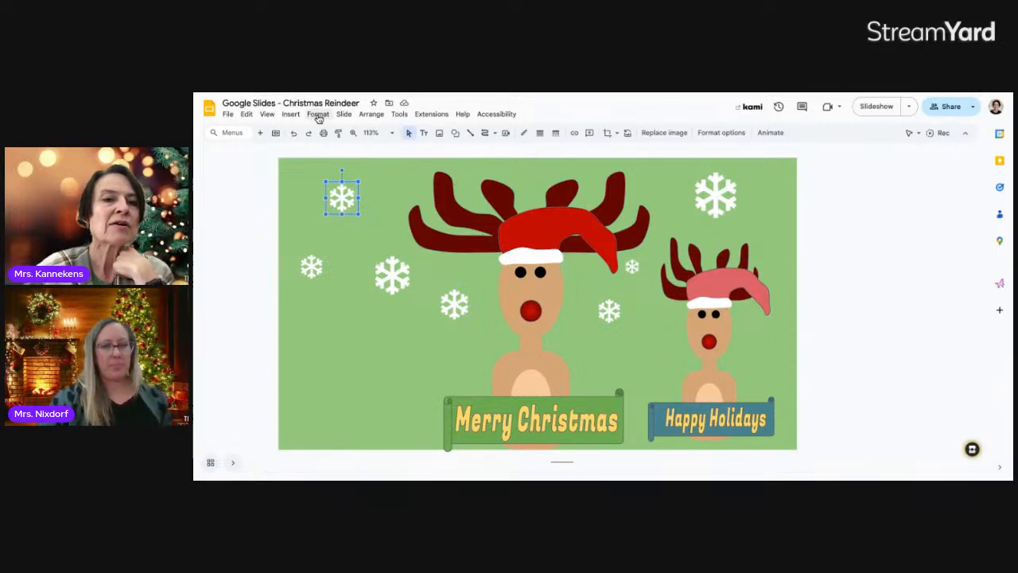
Reopen the web image search and look up 'jingle bell' images
{"action": "left_click", "coordinate": [317, 114]}
{"action": "mouse_move", "coordinate": [355, 117]}
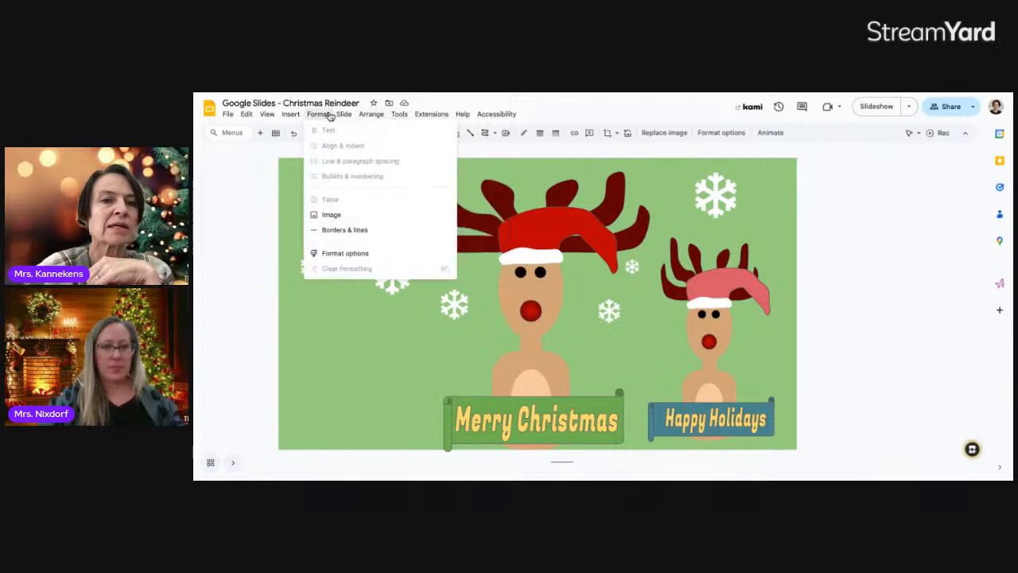
{"action": "left_click", "coordinate": [291, 116]}
{"action": "left_click", "coordinate": [291, 116]}
{"action": "mouse_move", "coordinate": [386, 131]}
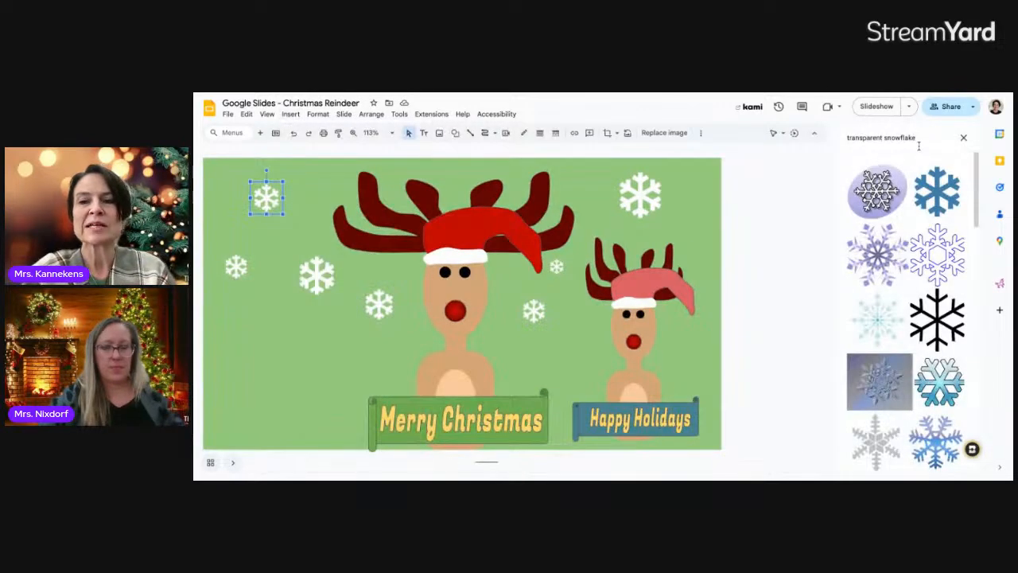
{"action": "left_click_drag", "start_coordinate": [927, 142], "coordinate": [831, 145]}
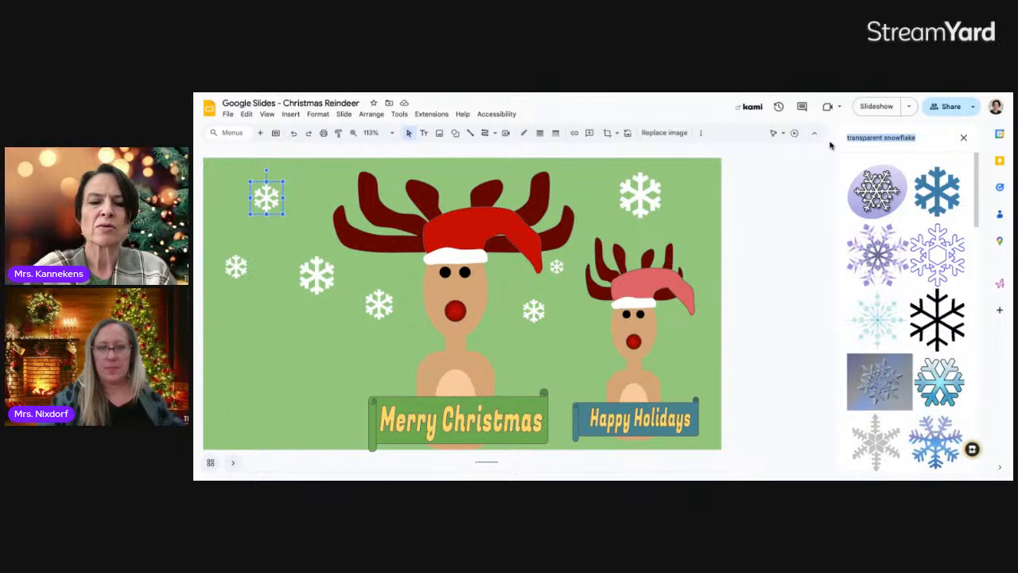
{"action": "key", "text": "BackSpace"}
{"action": "type", "text": "jingle bell"}
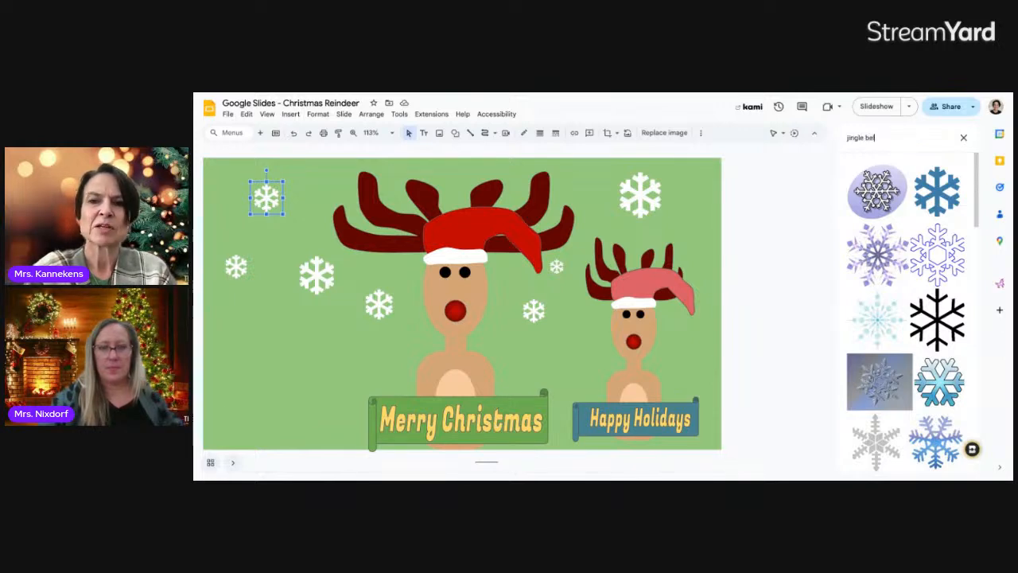
{"action": "key", "text": "Return"}
{"action": "scroll", "coordinate": [896, 253], "scroll_direction": "down", "scroll_amount": 5}
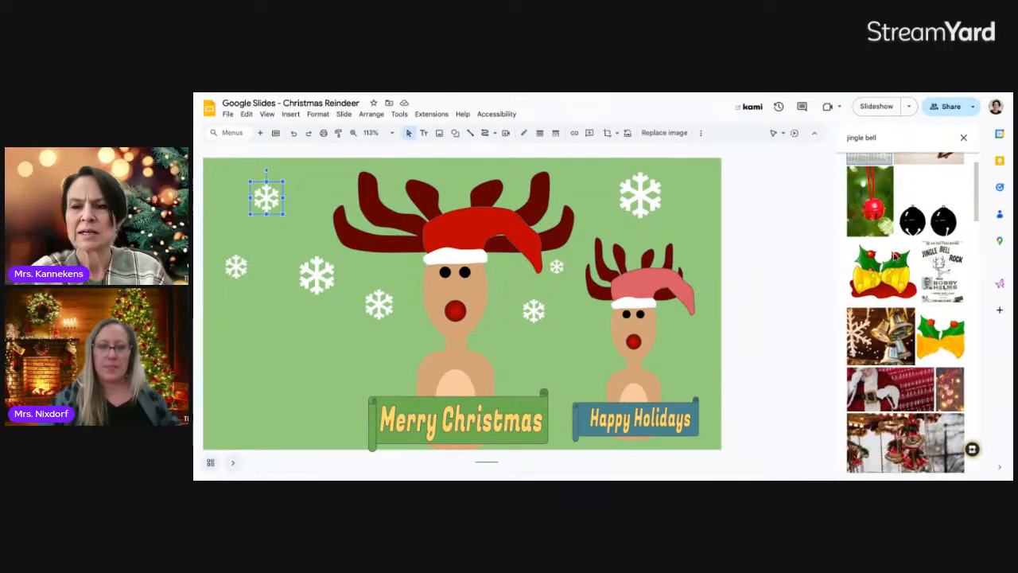
{"action": "scroll", "coordinate": [894, 257], "scroll_direction": "up", "scroll_amount": 5}
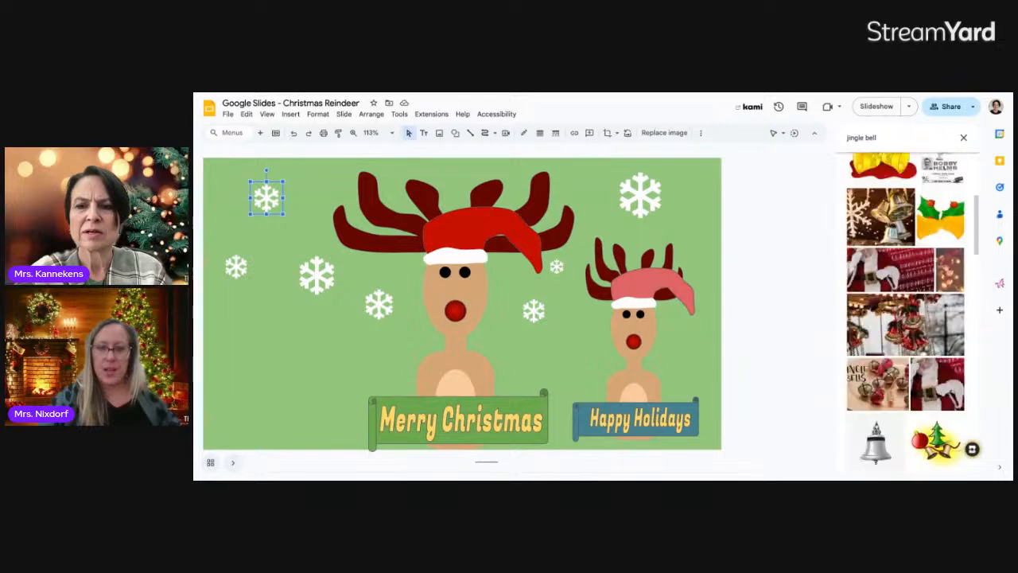
Search for round Christmas ball images and browse the results
{"action": "left_click_drag", "start_coordinate": [877, 139], "coordinate": [841, 141]}
{"action": "type", "text": "re"}
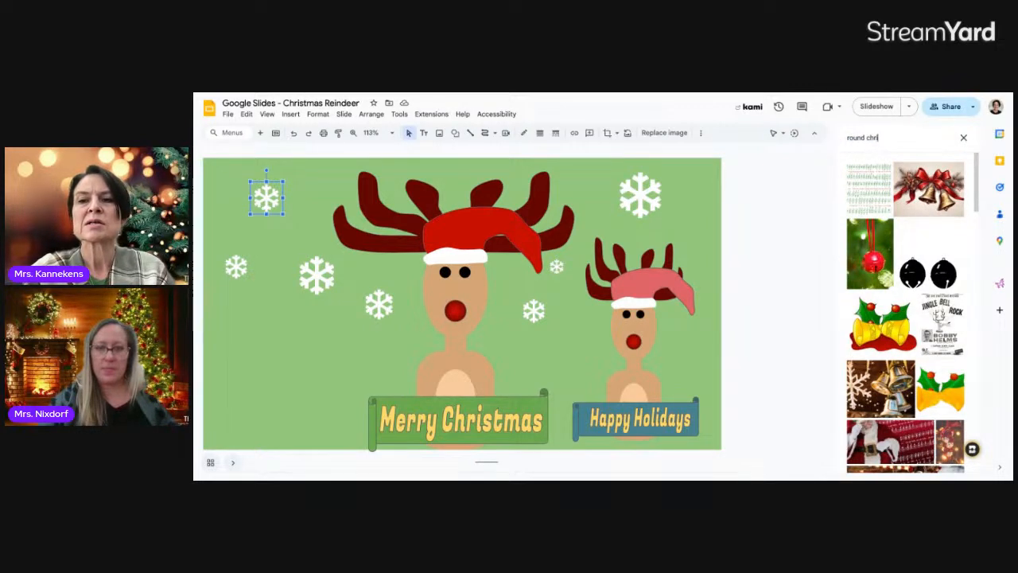
{"action": "type", "text": "und christmas ball"}
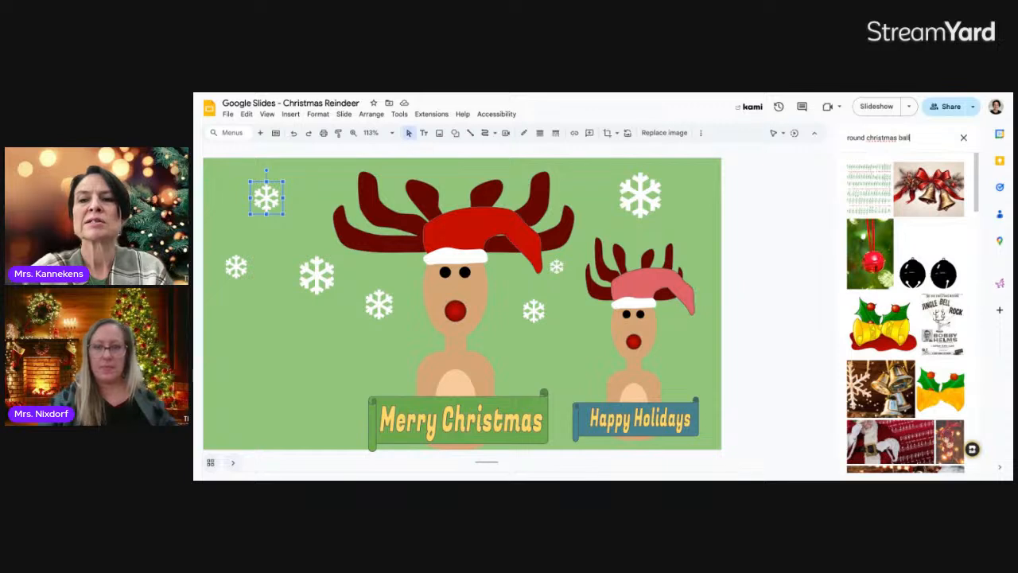
{"action": "key", "text": "Return"}
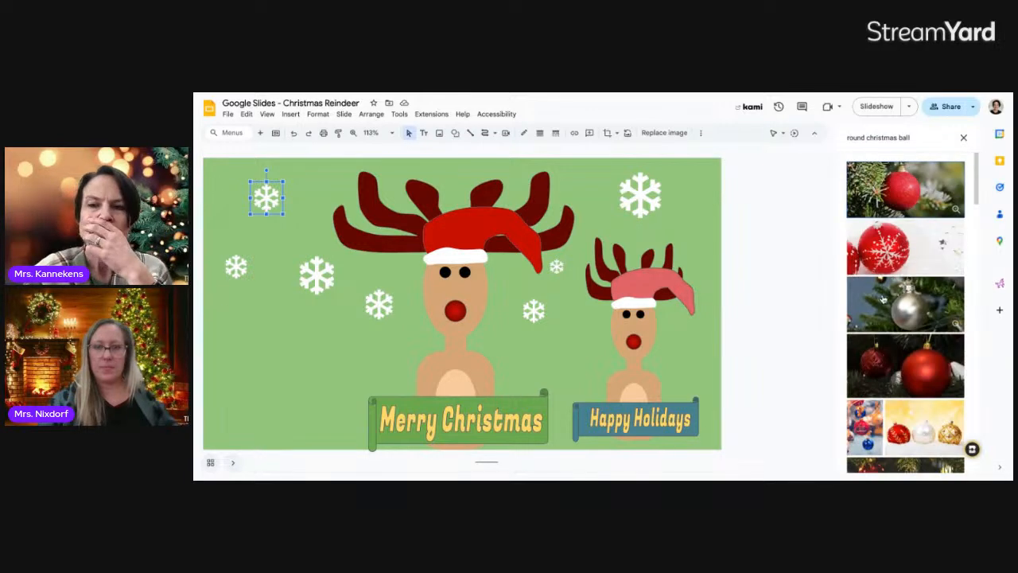
{"action": "scroll", "coordinate": [896, 300], "scroll_direction": "down", "scroll_amount": 8}
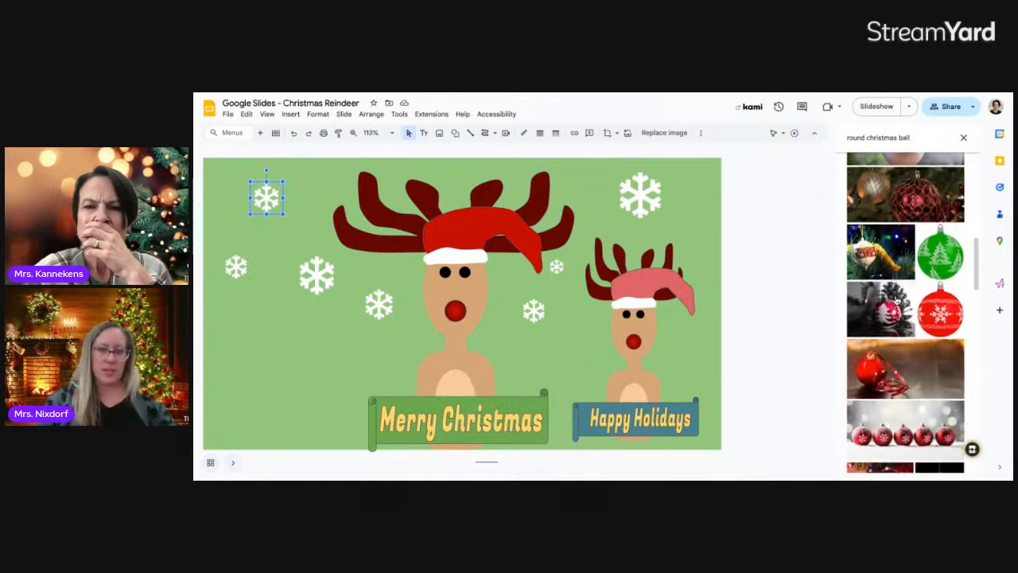
{"action": "scroll", "coordinate": [905, 312], "scroll_direction": "down", "scroll_amount": 8}
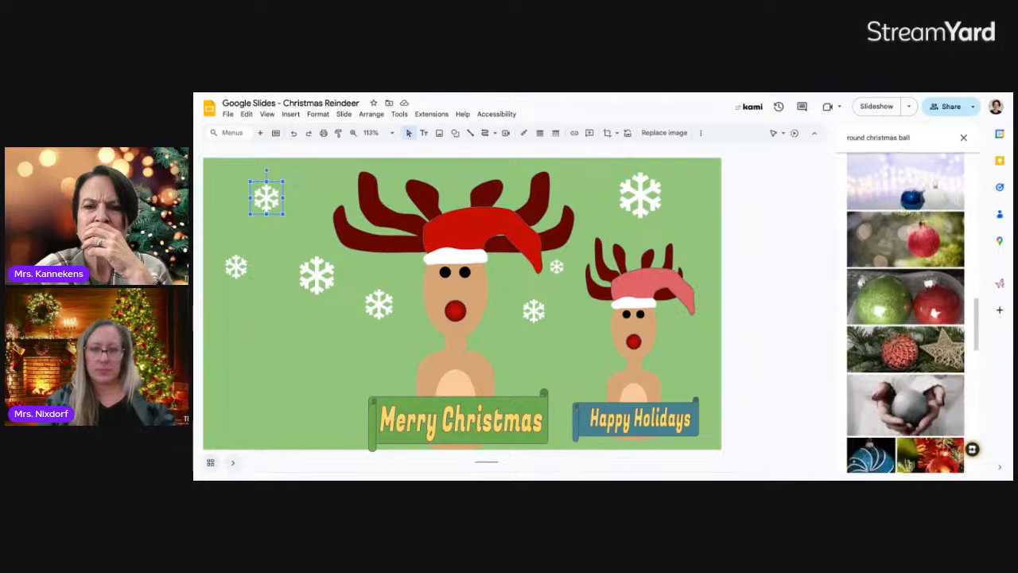
{"action": "scroll", "coordinate": [905, 312], "scroll_direction": "down", "scroll_amount": 8}
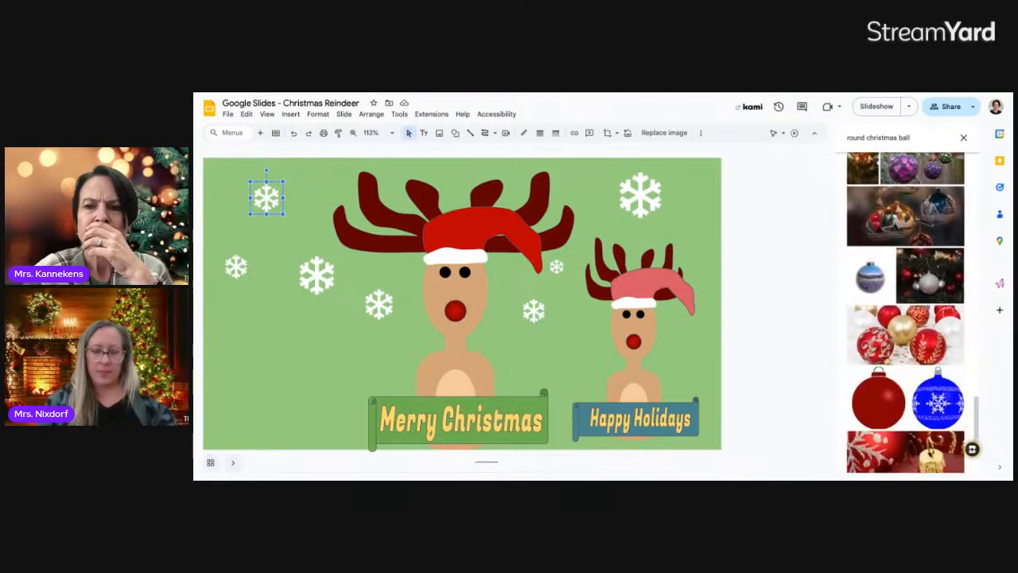
{"action": "scroll", "coordinate": [905, 312], "scroll_direction": "down", "scroll_amount": 8}
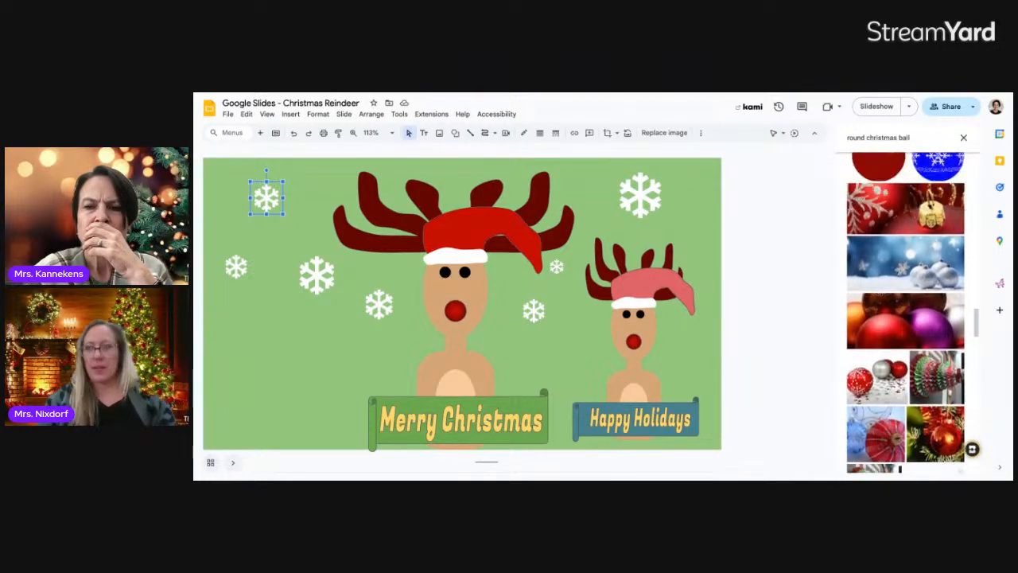
{"action": "scroll", "coordinate": [905, 312], "scroll_direction": "up", "scroll_amount": 10}
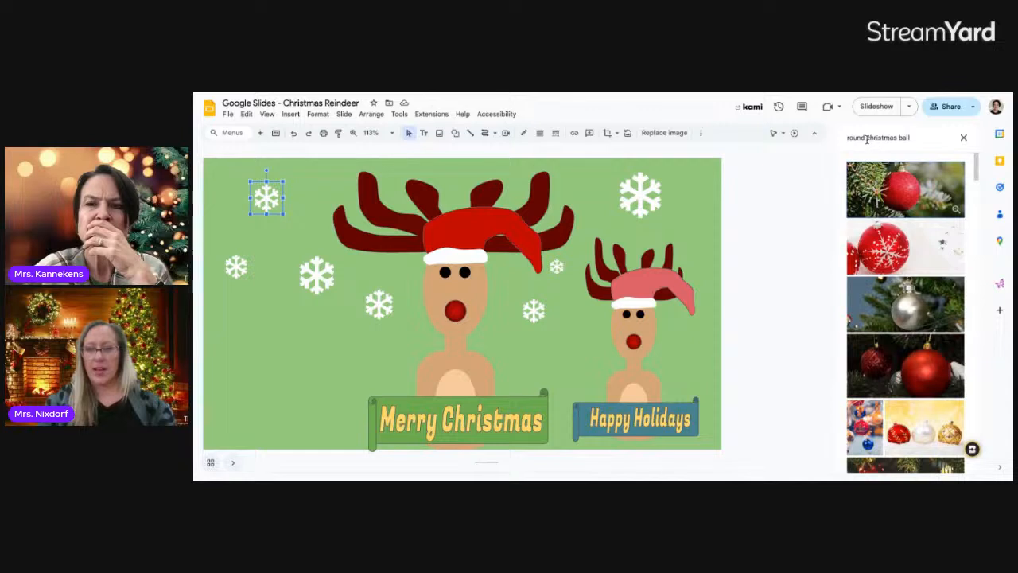
Search 'cartoon christmas ball' and insert the plain red ornament
{"action": "left_click_drag", "start_coordinate": [867, 139], "coordinate": [839, 141]}
{"action": "type", "text": "c"}
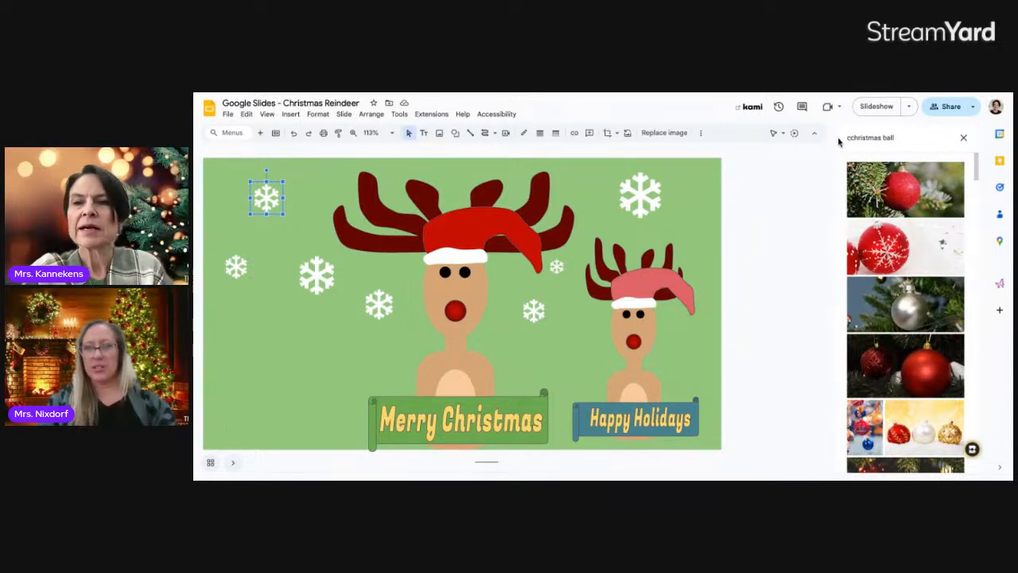
{"action": "type", "text": "artoon"}
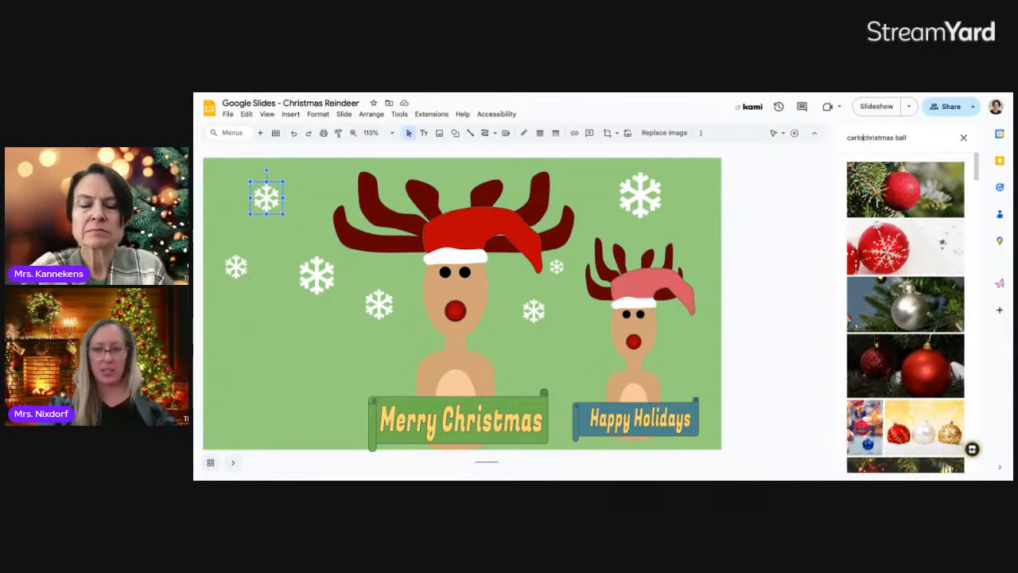
{"action": "key", "text": "Return"}
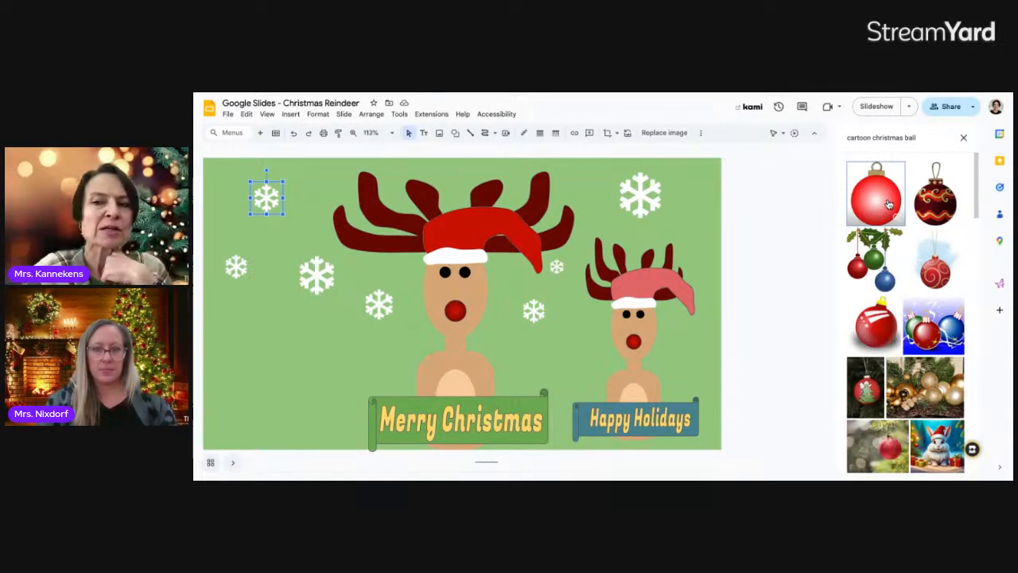
{"action": "left_click", "coordinate": [884, 201]}
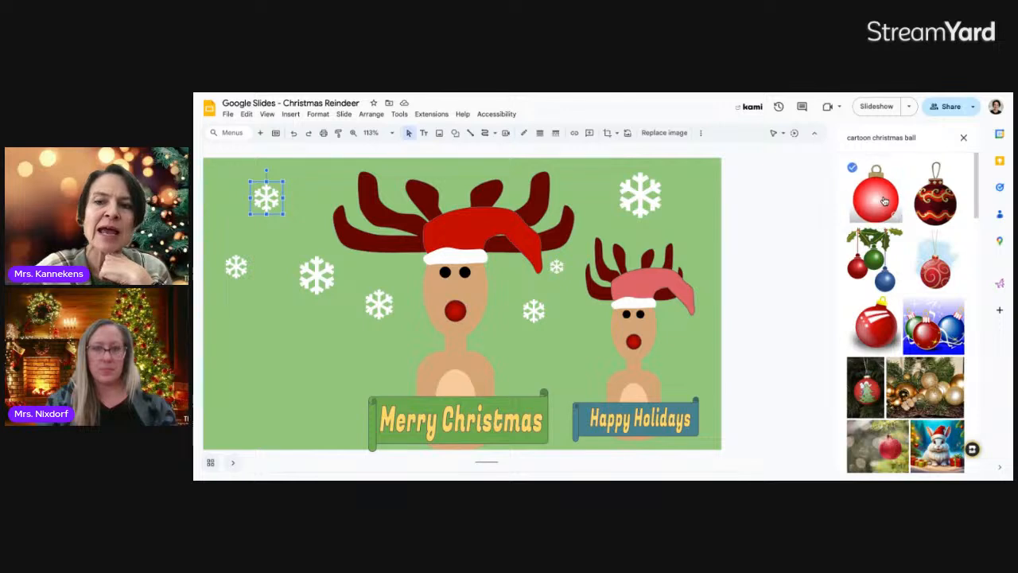
{"action": "left_click", "coordinate": [951, 458]}
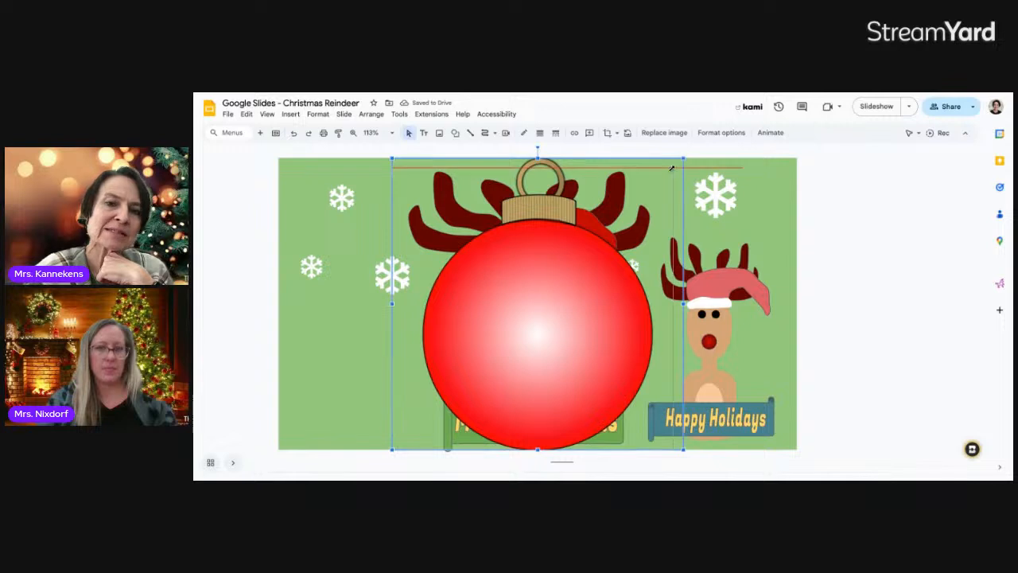
Shrink the ornament onto the big reindeer's hat tip and recolor it Light 6 peach
{"action": "left_click_drag", "start_coordinate": [409, 406], "coordinate": [399, 423]}
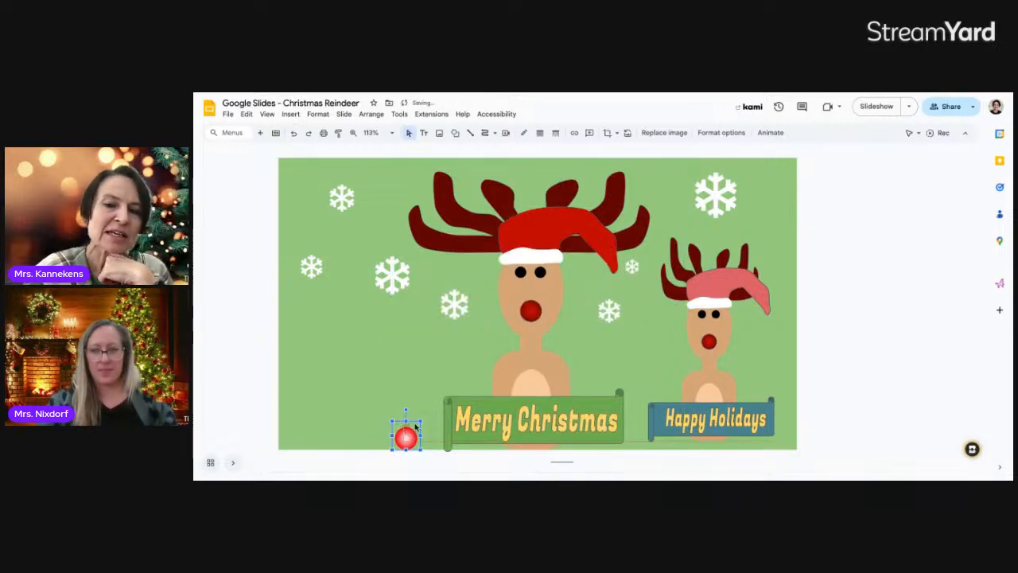
{"action": "left_click_drag", "start_coordinate": [606, 286], "coordinate": [615, 280]}
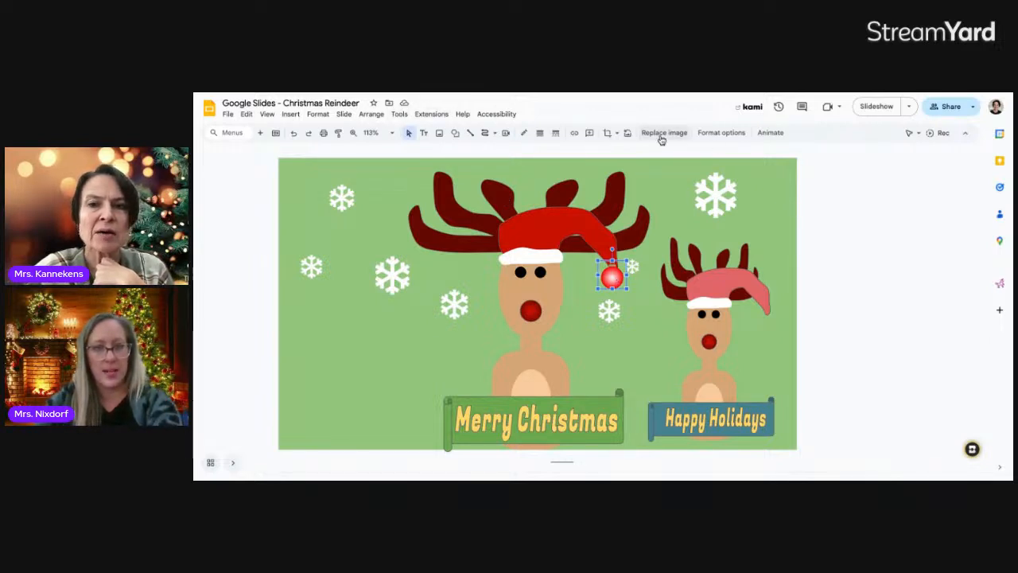
{"action": "left_click", "coordinate": [720, 132]}
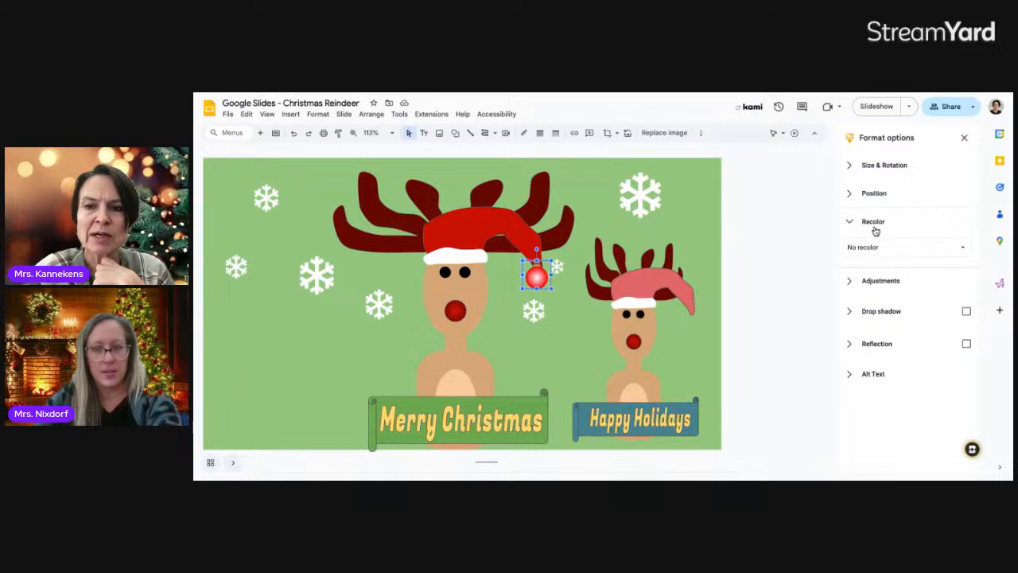
{"action": "left_click", "coordinate": [958, 249]}
{"action": "scroll", "coordinate": [930, 334], "scroll_direction": "down", "scroll_amount": 2}
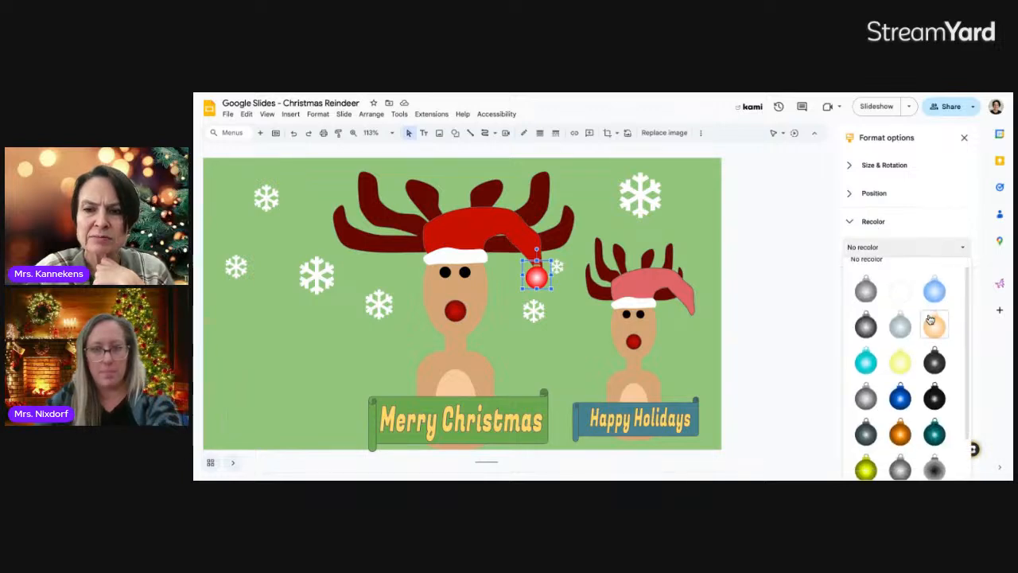
{"action": "scroll", "coordinate": [931, 319], "scroll_direction": "up", "scroll_amount": 2}
{"action": "scroll", "coordinate": [930, 319], "scroll_direction": "down", "scroll_amount": 1}
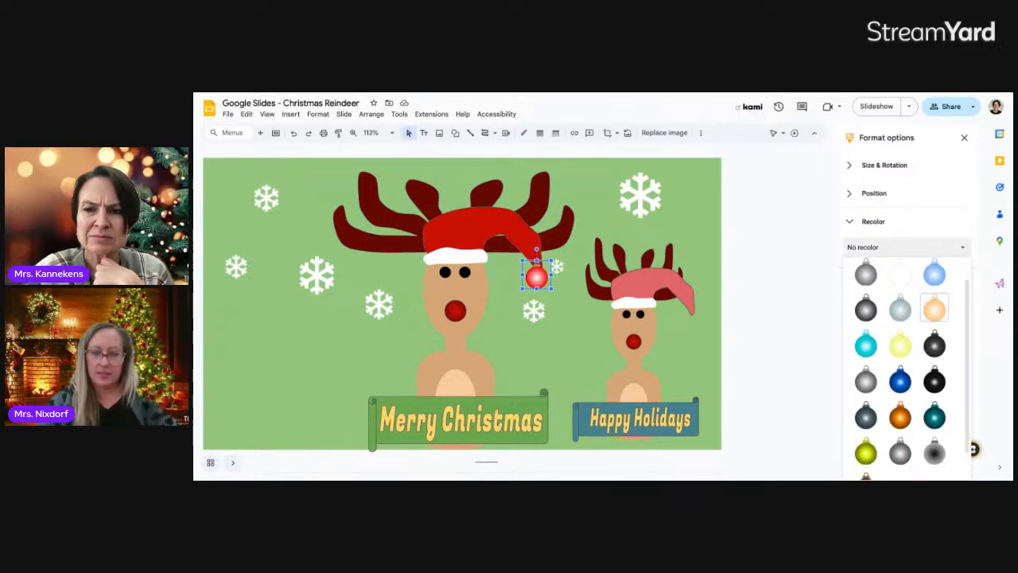
{"action": "scroll", "coordinate": [930, 314], "scroll_direction": "down", "scroll_amount": 1}
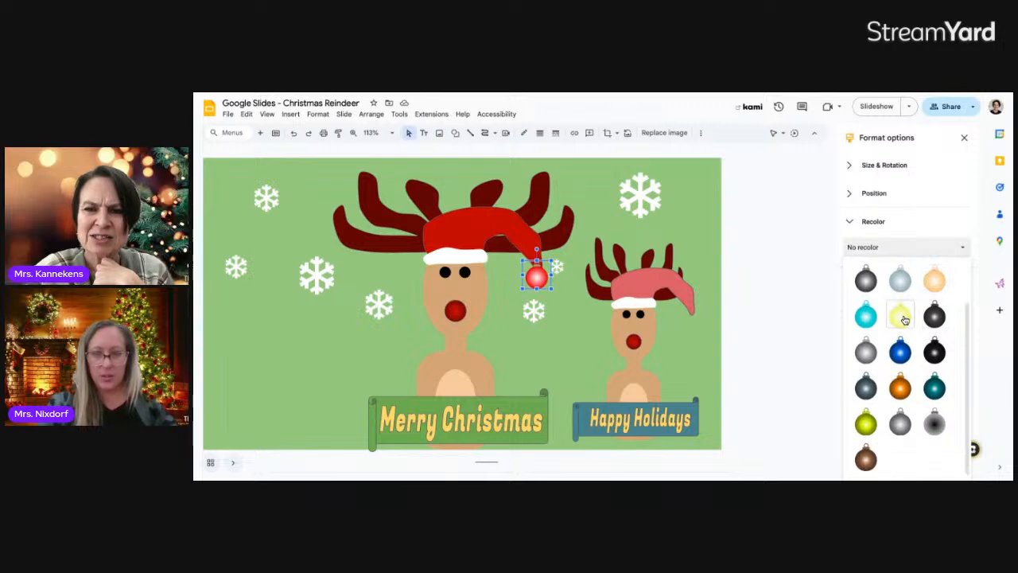
{"action": "left_click", "coordinate": [935, 283]}
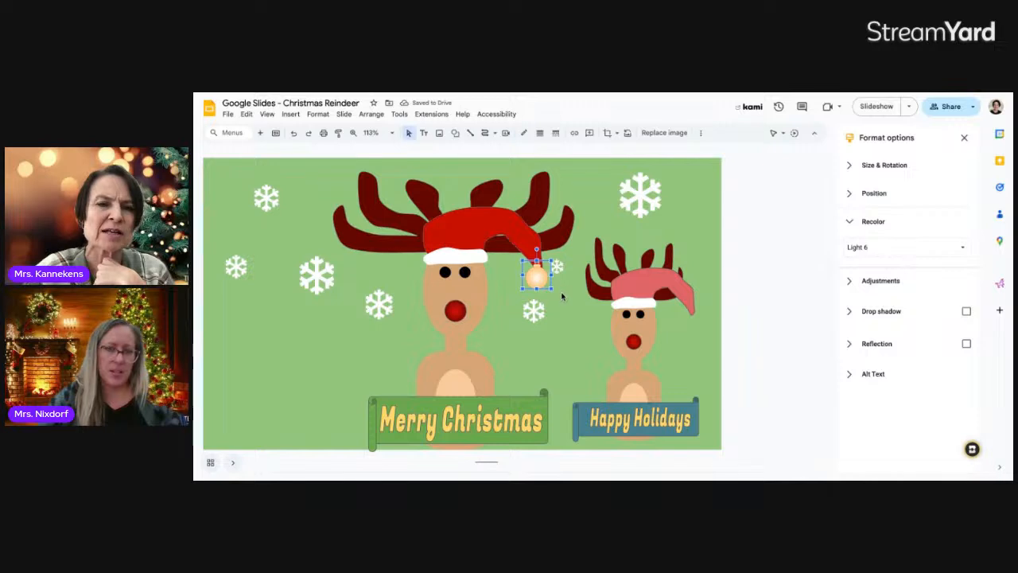
{"action": "left_click", "coordinate": [565, 316]}
Nudge the peach pom-pom slightly down onto the big hat's tip
{"action": "left_click", "coordinate": [540, 283]}
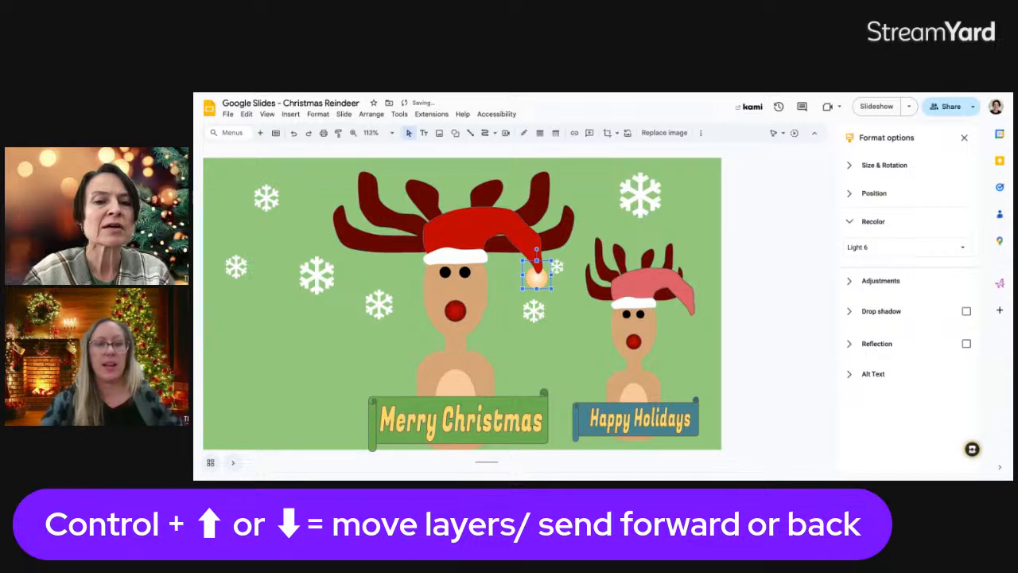
{"action": "left_click_drag", "start_coordinate": [536, 276], "coordinate": [537, 280]}
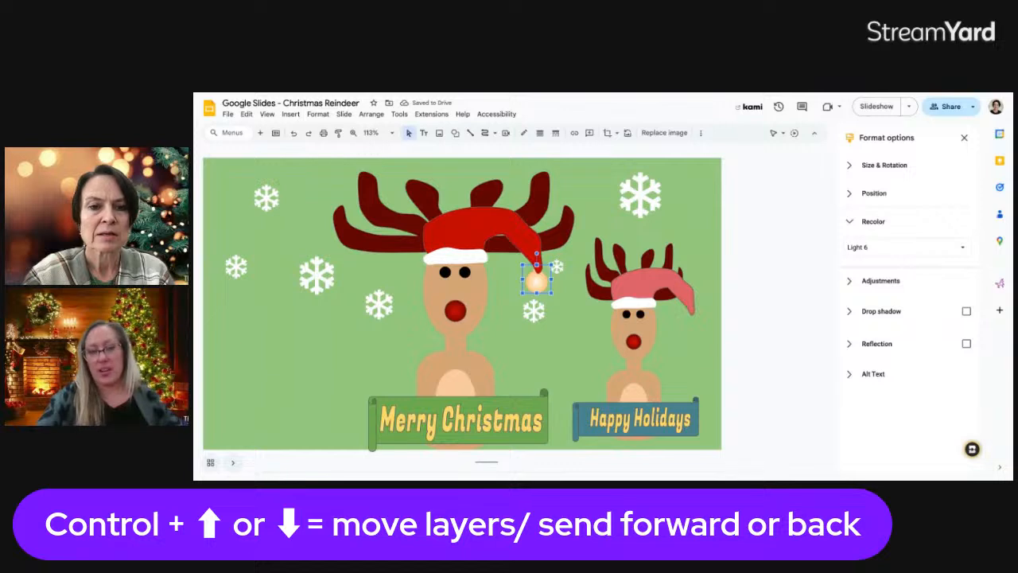
{"action": "left_click", "coordinate": [570, 308]}
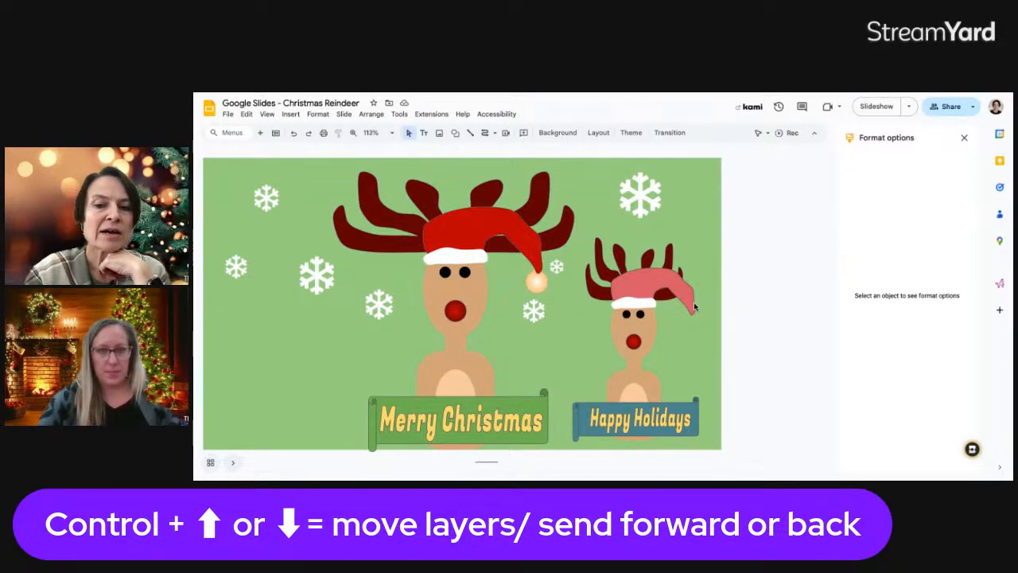
Add a smaller copy of the pom-pom to the small reindeer's pink hat tip
{"action": "left_click", "coordinate": [544, 283]}
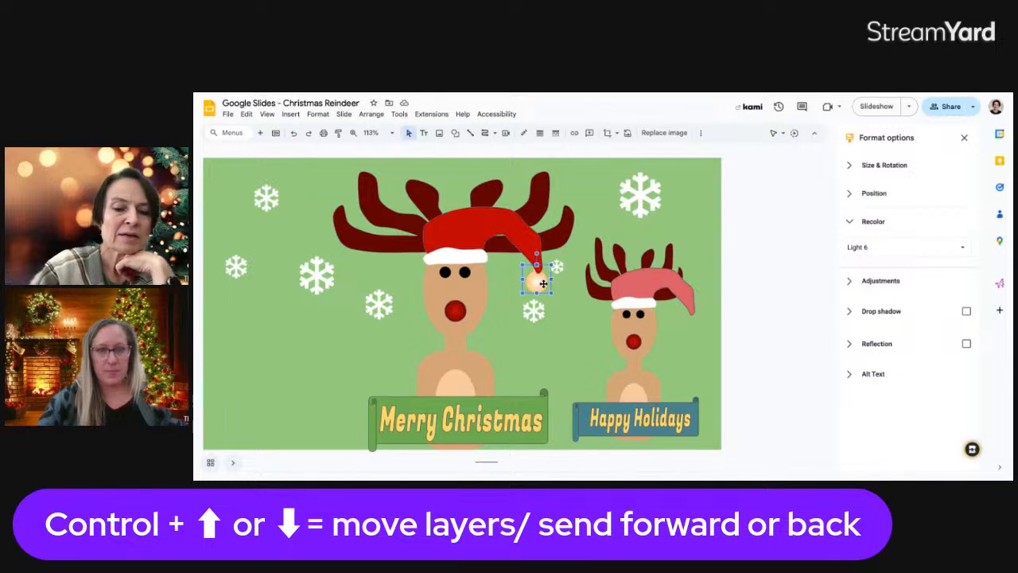
{"action": "key", "text": "ctrl+d"}
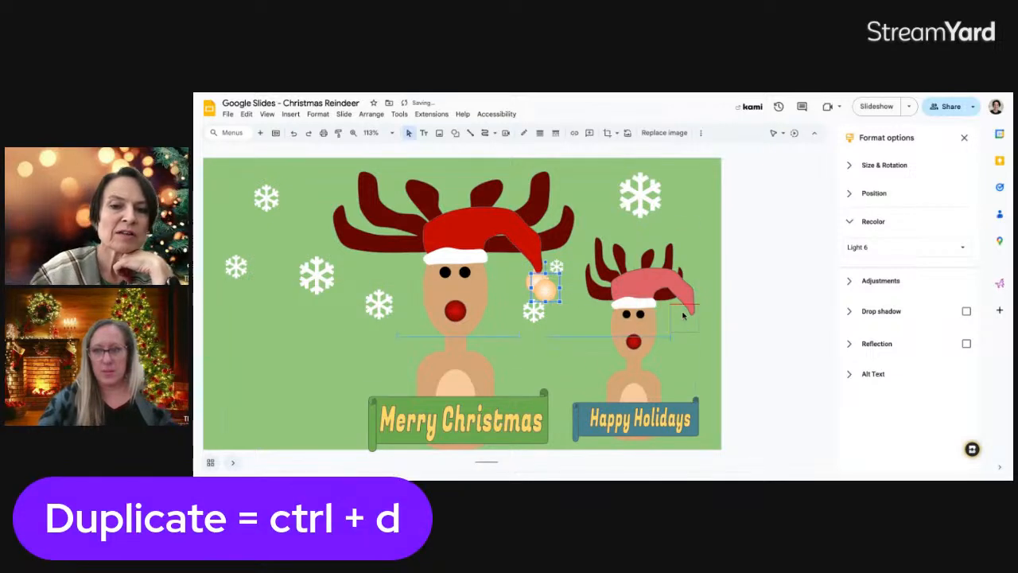
{"action": "left_click_drag", "start_coordinate": [544, 283], "coordinate": [689, 313]}
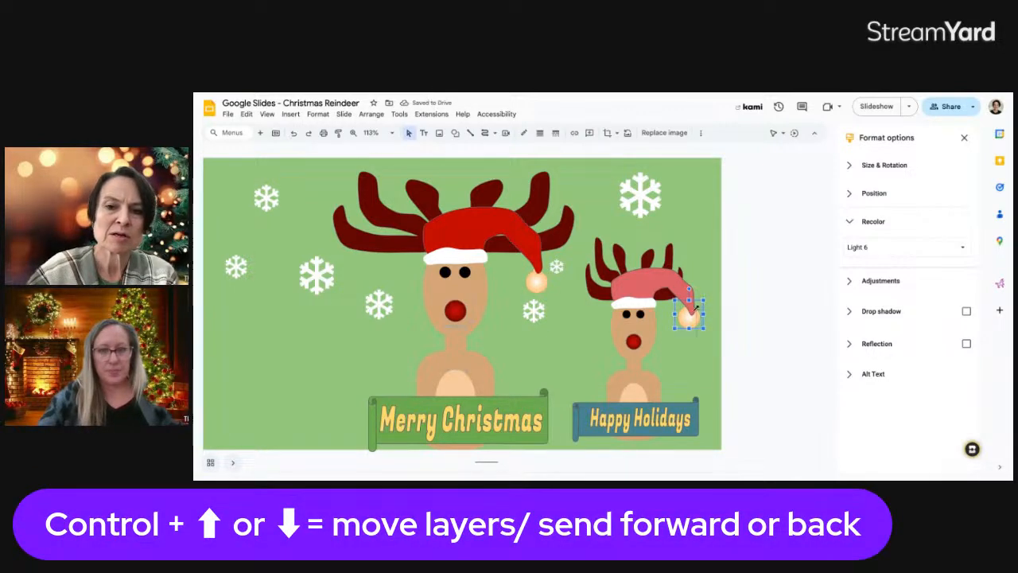
{"action": "left_click_drag", "start_coordinate": [697, 307], "coordinate": [685, 321]}
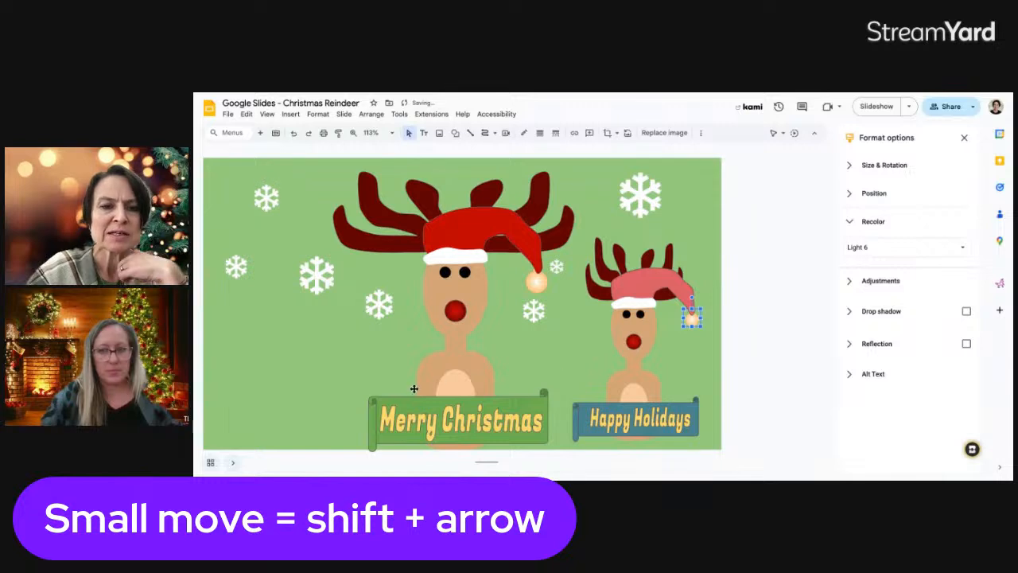
{"action": "left_click", "coordinate": [730, 346]}
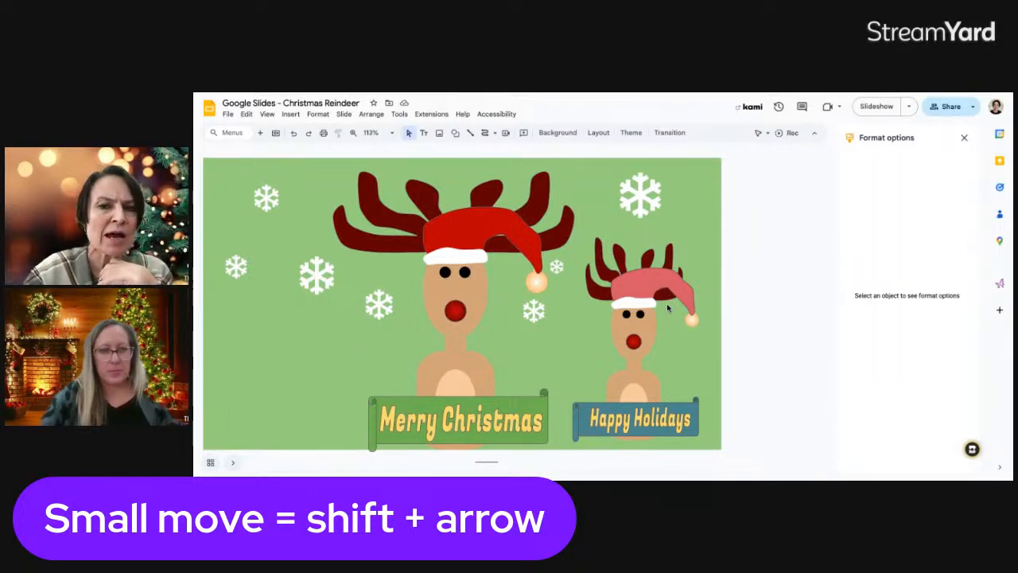
{"action": "left_click", "coordinate": [963, 139]}
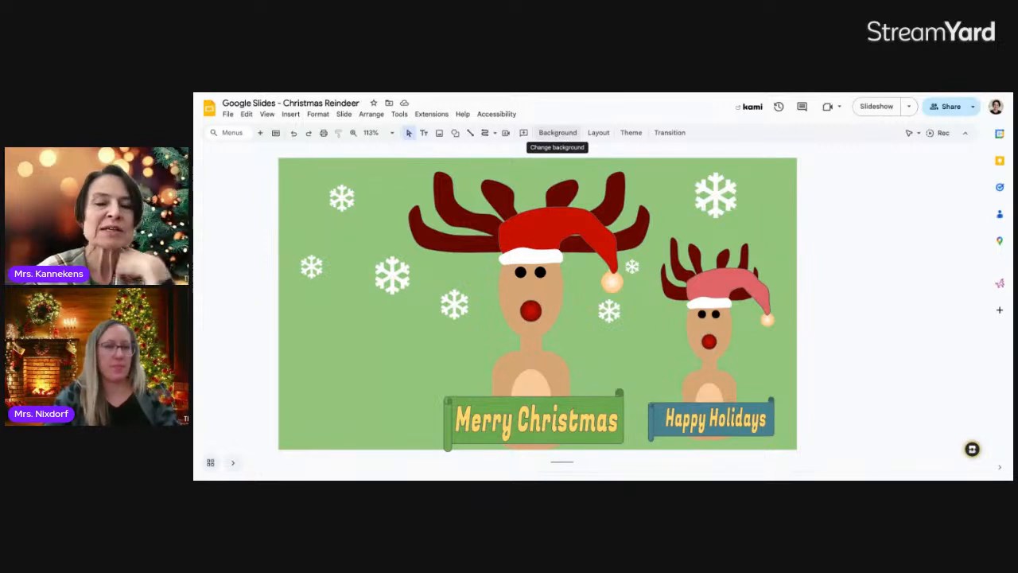
{"action": "left_click", "coordinate": [558, 132]}
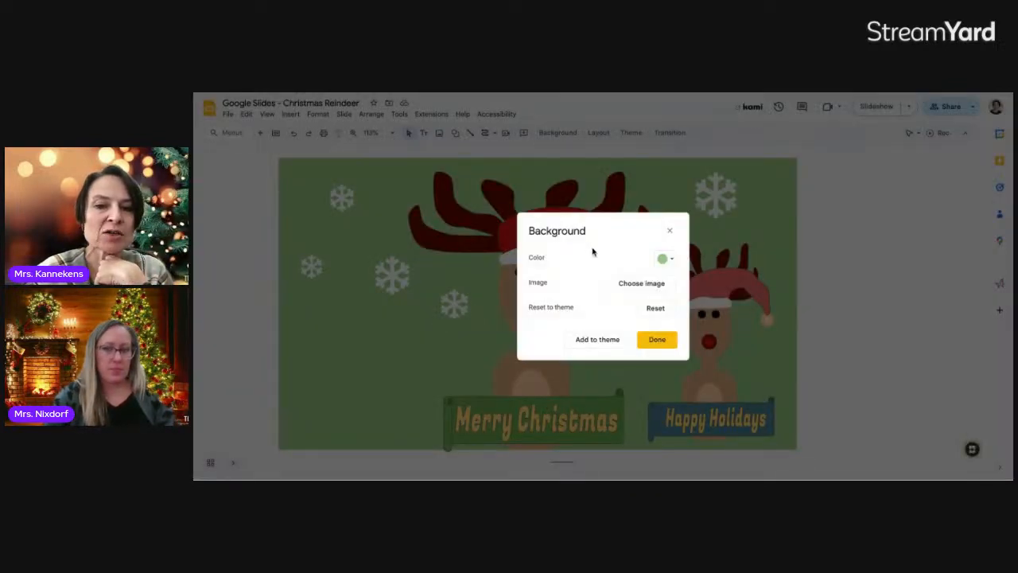
Search Google Images for 'snowy forest background' from the background image picker
{"action": "left_click", "coordinate": [642, 283]}
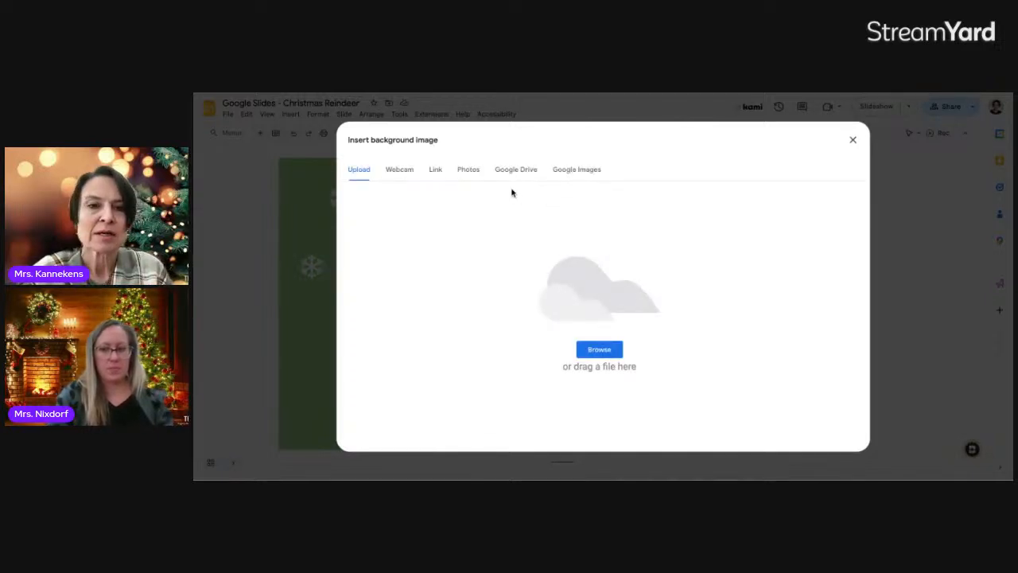
{"action": "left_click", "coordinate": [577, 171]}
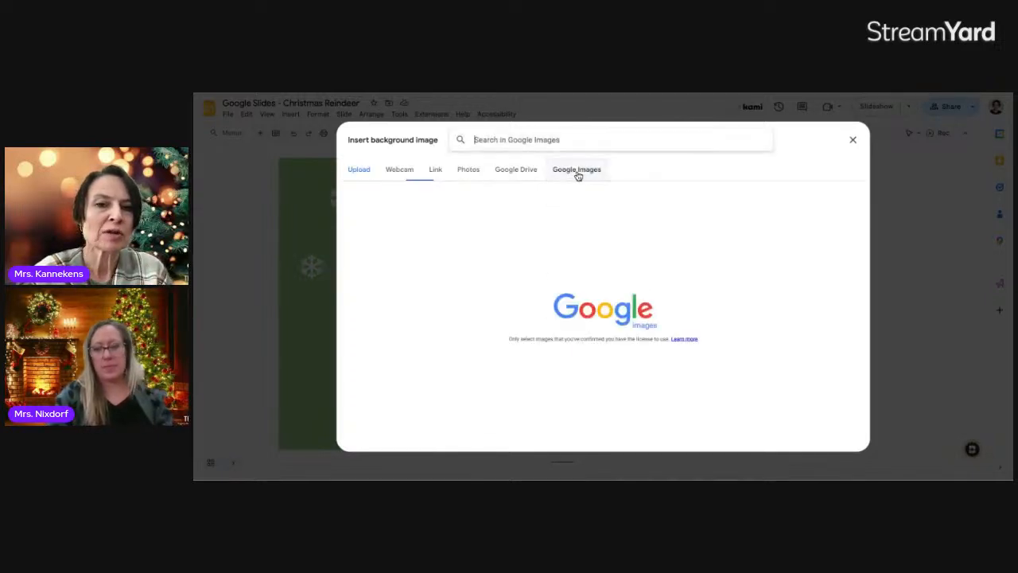
{"action": "left_click", "coordinate": [509, 139]}
{"action": "type", "text": "snowy forest ba"}
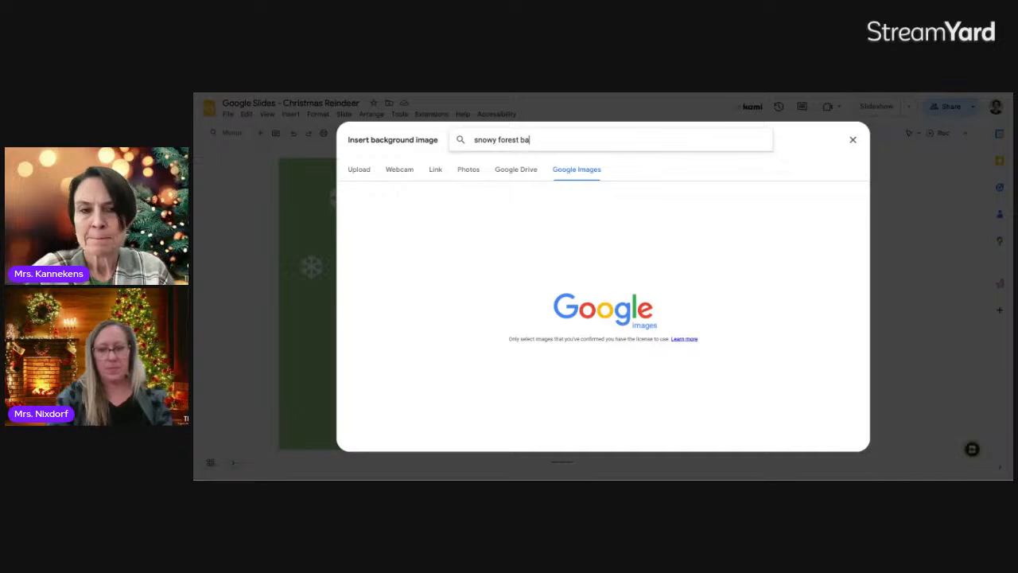
{"action": "type", "text": "ckground"}
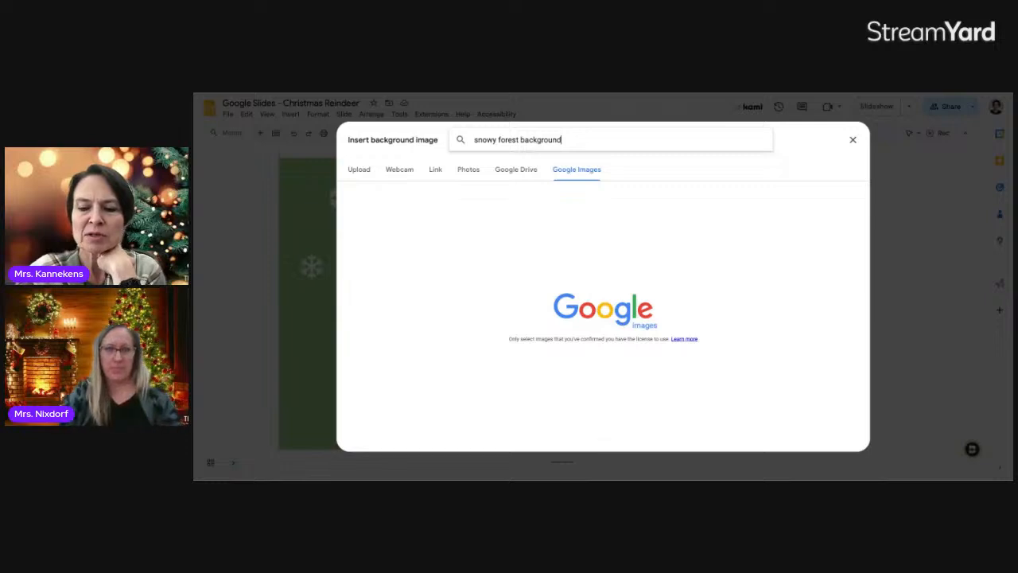
{"action": "key", "text": "Return"}
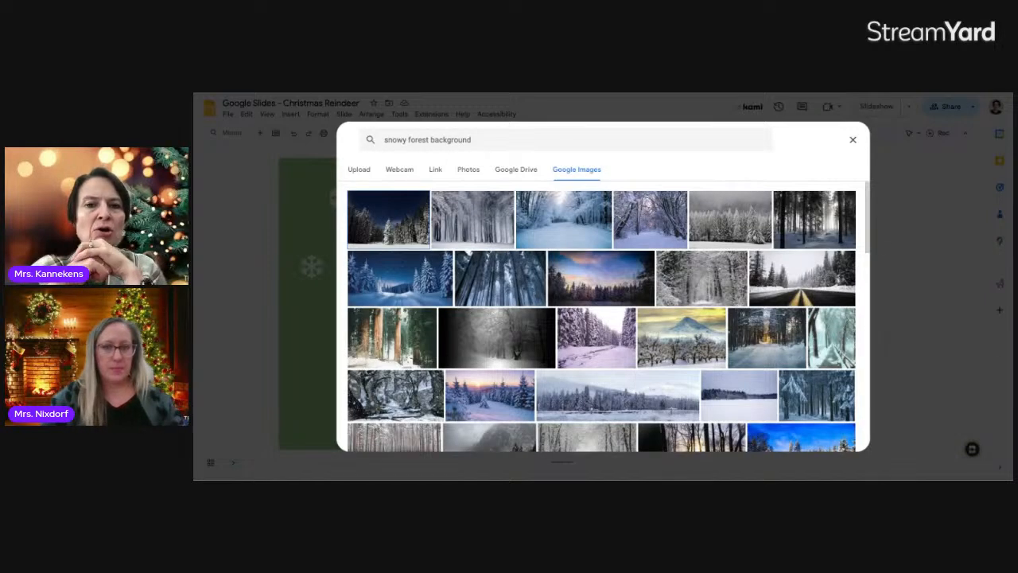
Browse the results and select a snowy forest photo as the background
{"action": "scroll", "coordinate": [525, 277], "scroll_direction": "down", "scroll_amount": 3}
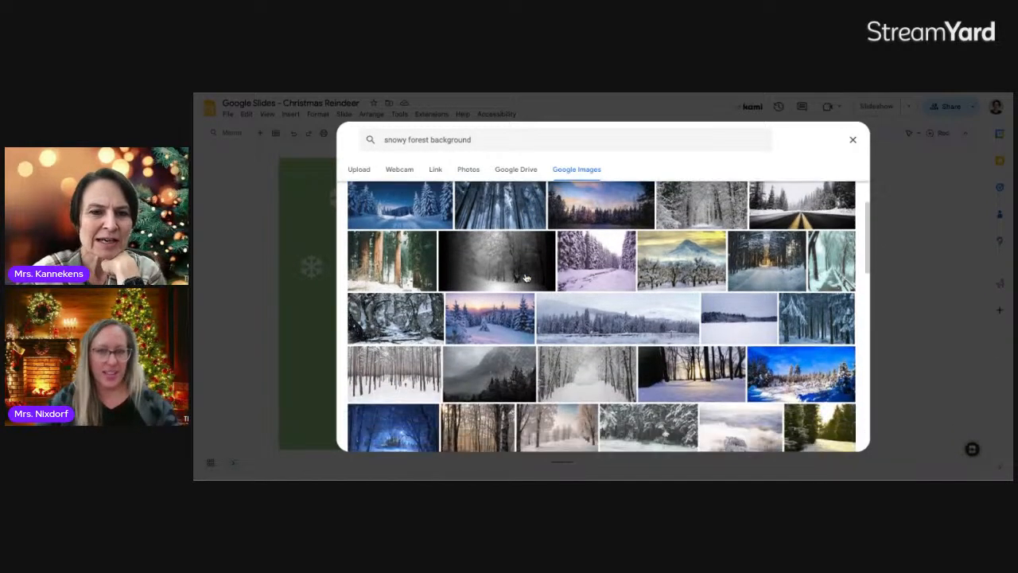
{"action": "scroll", "coordinate": [524, 277], "scroll_direction": "up", "scroll_amount": 1}
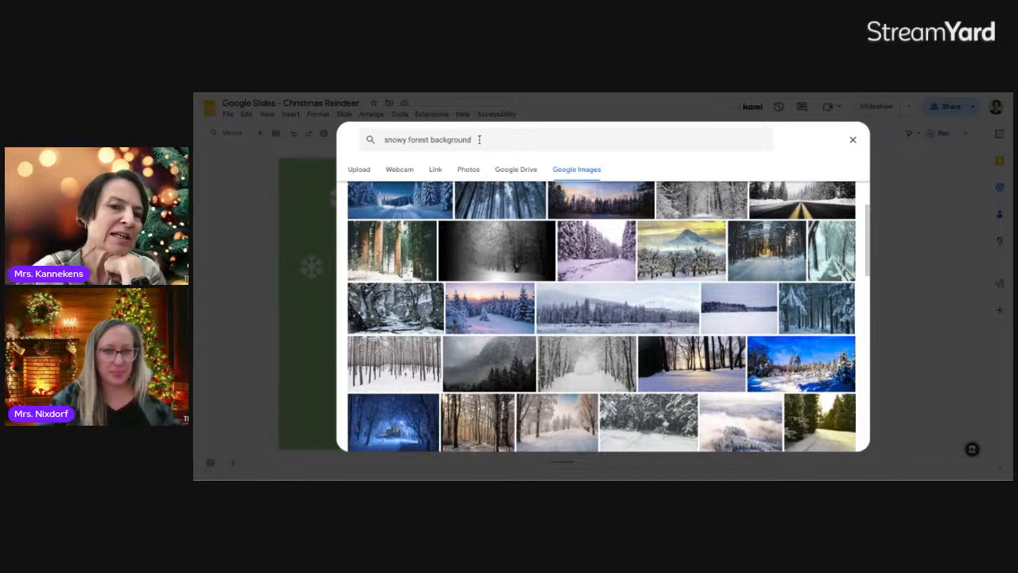
{"action": "left_click", "coordinate": [480, 139]}
{"action": "left_click_drag", "start_coordinate": [475, 139], "coordinate": [385, 139]}
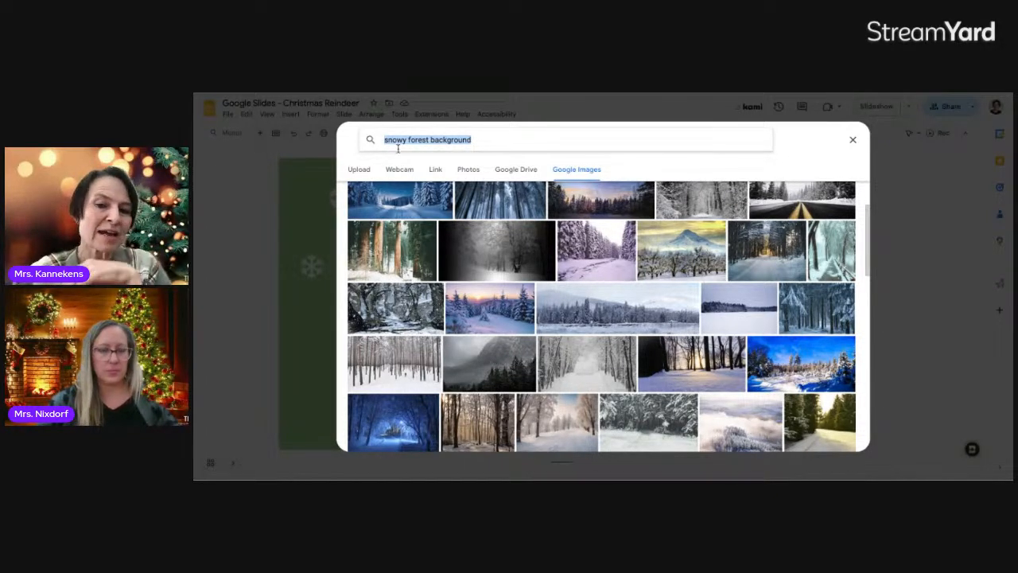
{"action": "scroll", "coordinate": [536, 389], "scroll_direction": "down", "scroll_amount": 3}
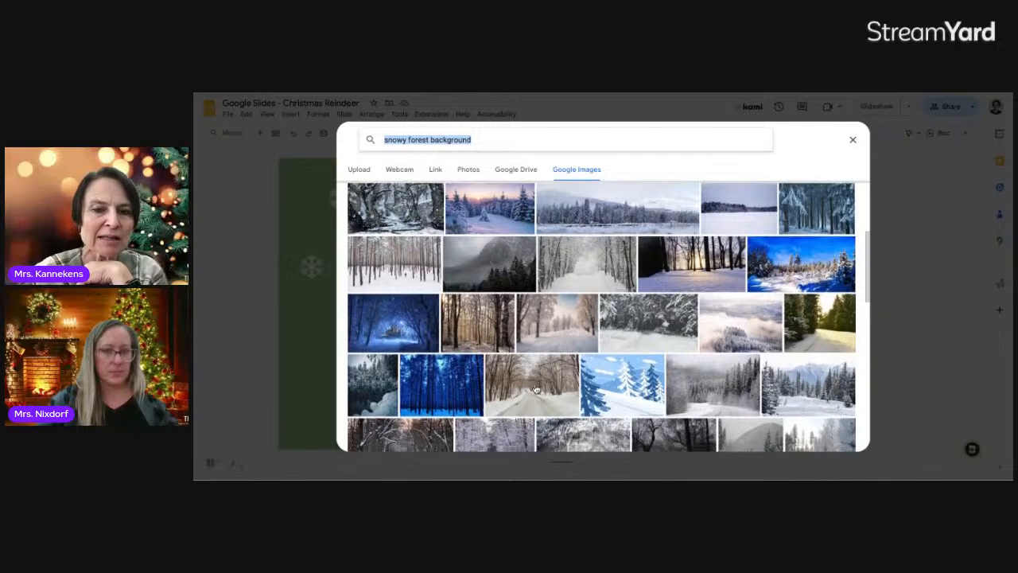
{"action": "scroll", "coordinate": [665, 385], "scroll_direction": "down", "scroll_amount": 5}
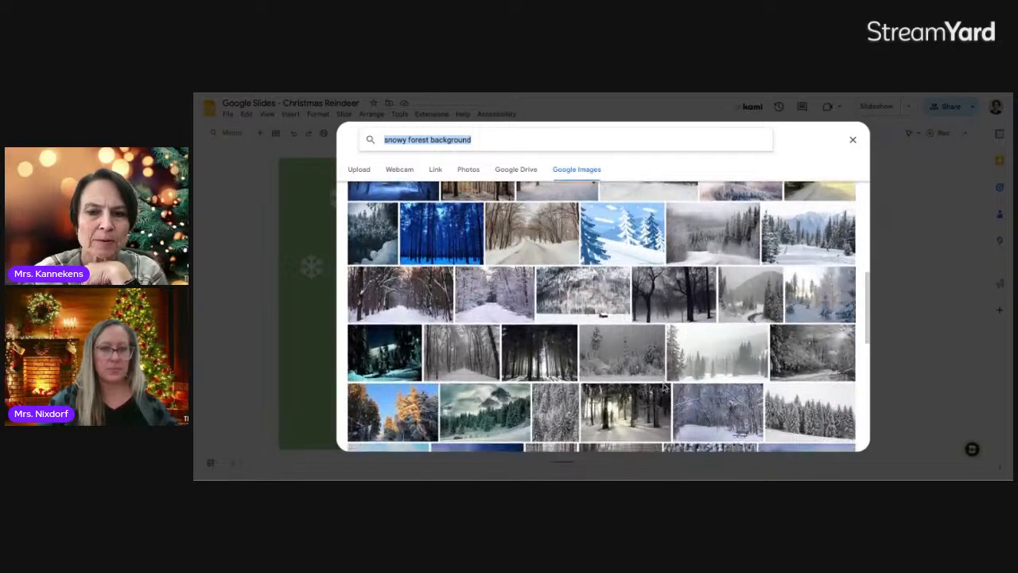
{"action": "scroll", "coordinate": [665, 385], "scroll_direction": "down", "scroll_amount": 2}
{"action": "scroll", "coordinate": [610, 397], "scroll_direction": "up", "scroll_amount": 2}
{"action": "scroll", "coordinate": [610, 397], "scroll_direction": "down", "scroll_amount": 1}
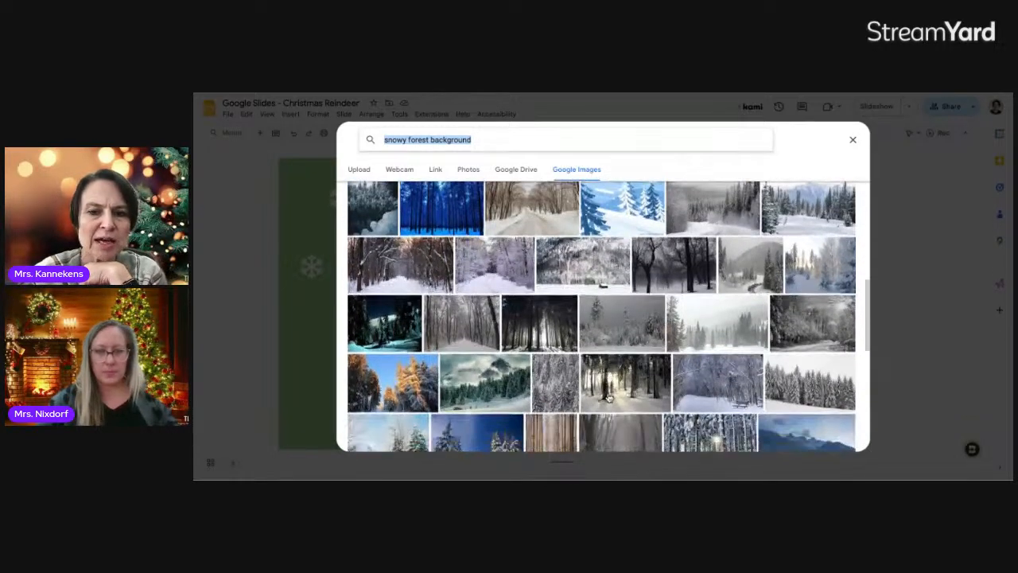
{"action": "left_click", "coordinate": [609, 397]}
{"action": "left_click", "coordinate": [842, 441]}
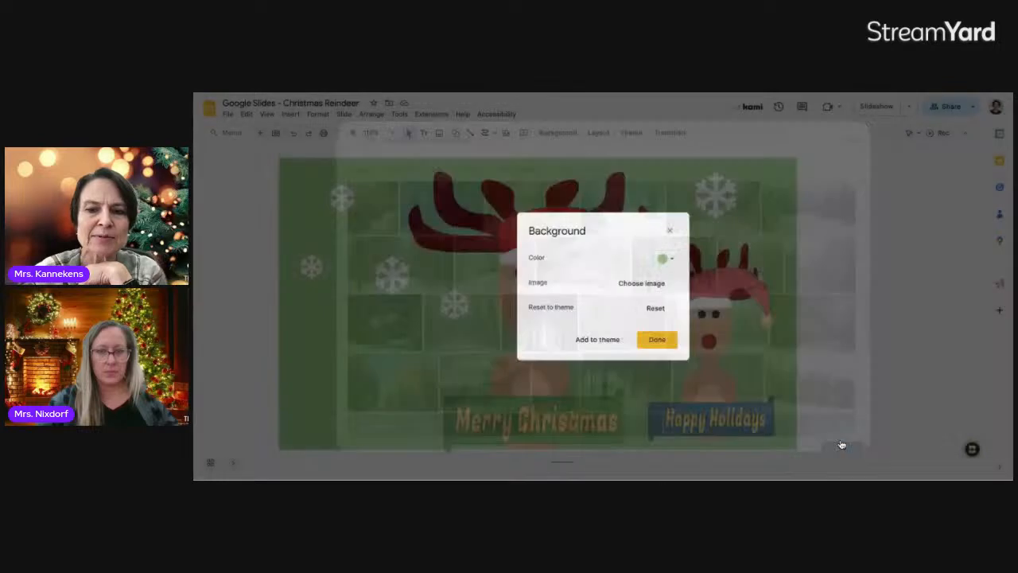
Apply the snowy forest background and show the slide thumbnail panel
{"action": "left_click", "coordinate": [668, 340]}
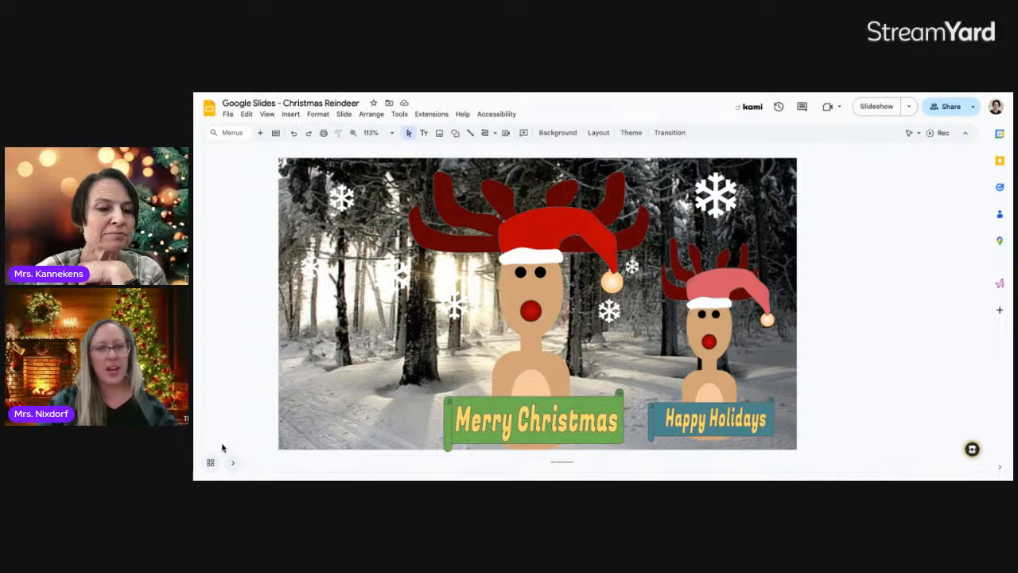
{"action": "left_click", "coordinate": [233, 467]}
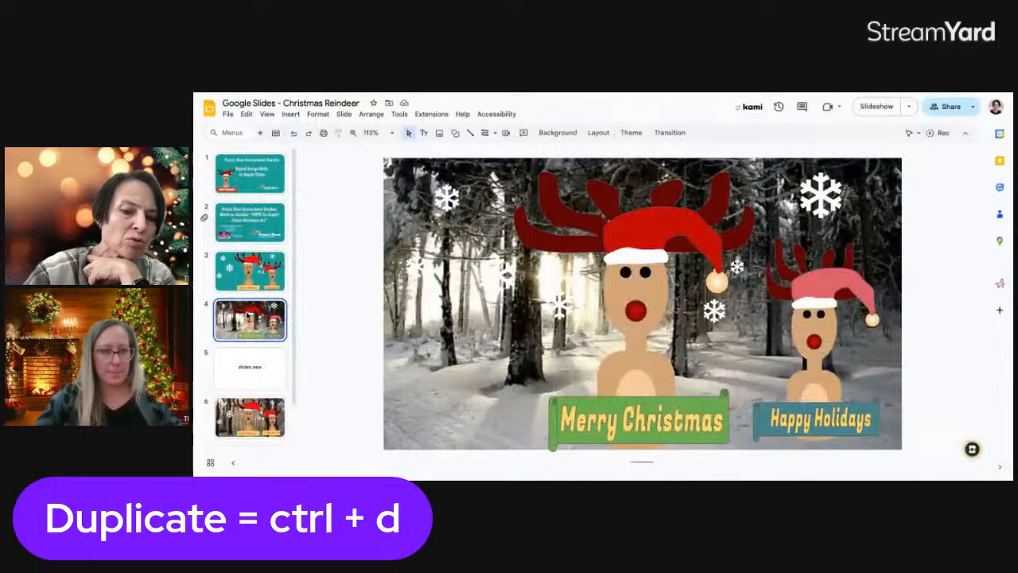
{"action": "right_click", "coordinate": [251, 316]}
Duplicate the forest card slide and search Google Images for 'snowy forest background'
{"action": "left_click", "coordinate": [286, 294]}
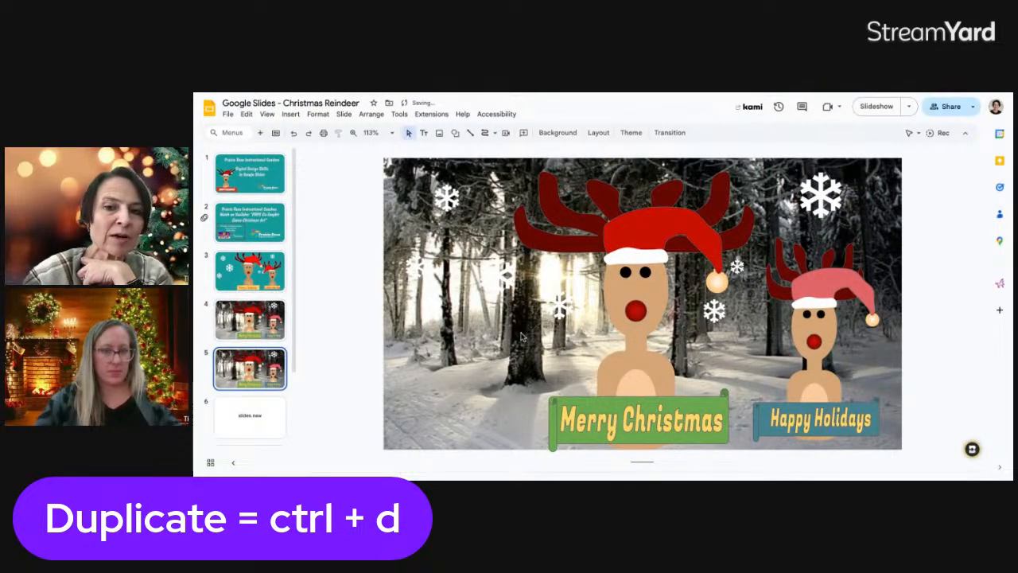
{"action": "left_click", "coordinate": [551, 134]}
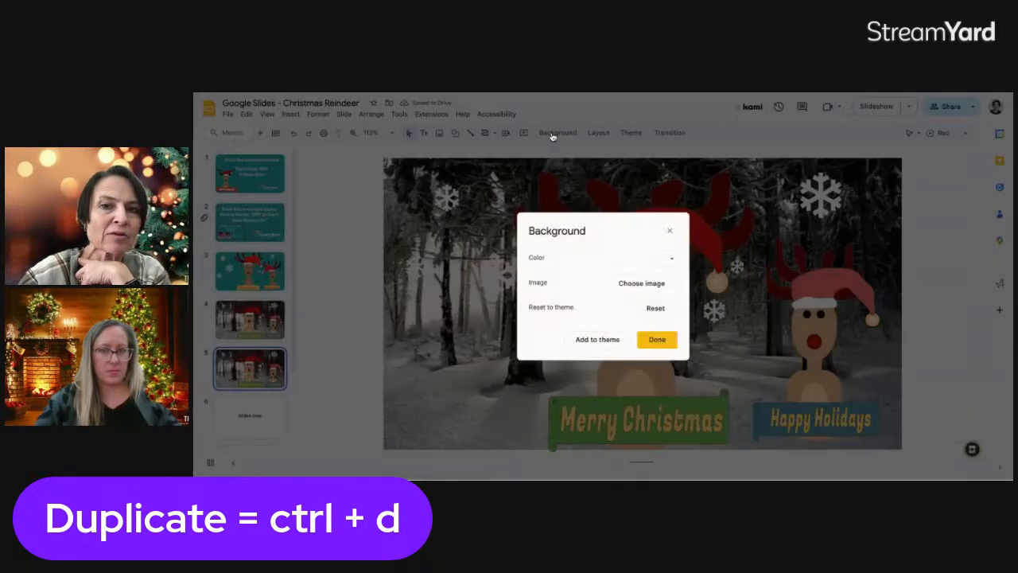
{"action": "left_click", "coordinate": [632, 284]}
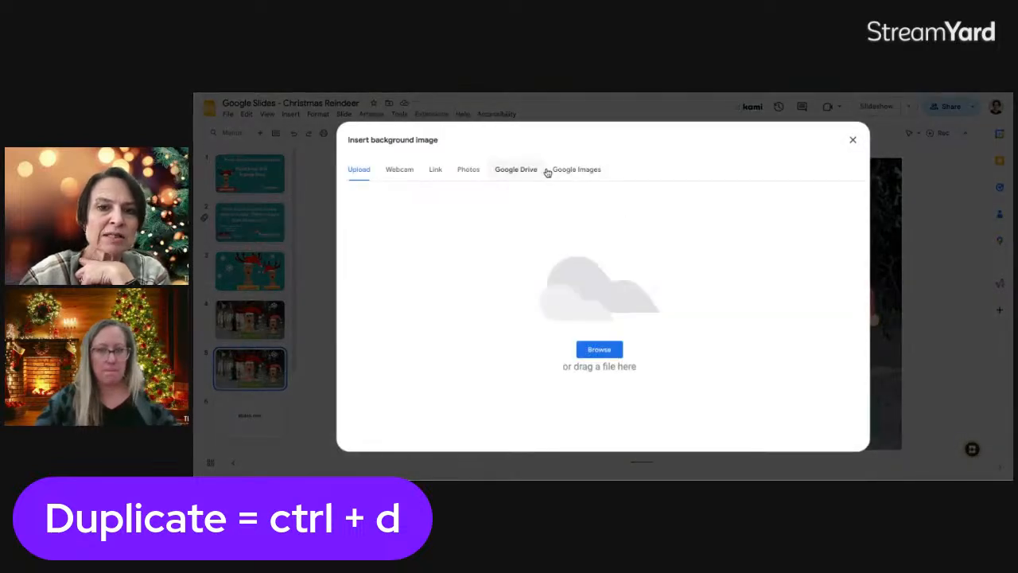
{"action": "left_click", "coordinate": [574, 171]}
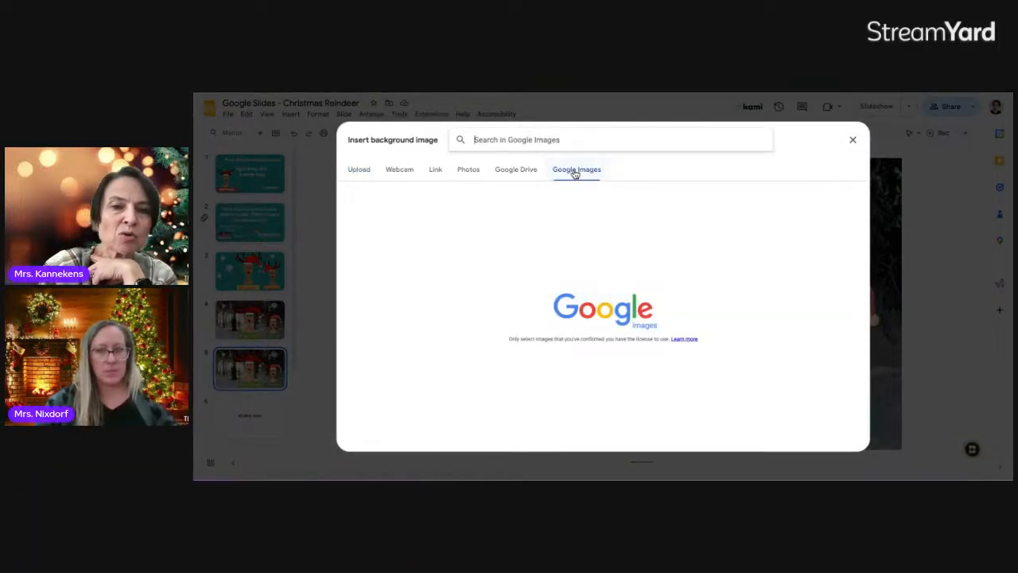
{"action": "type", "text": "snowy forest background"}
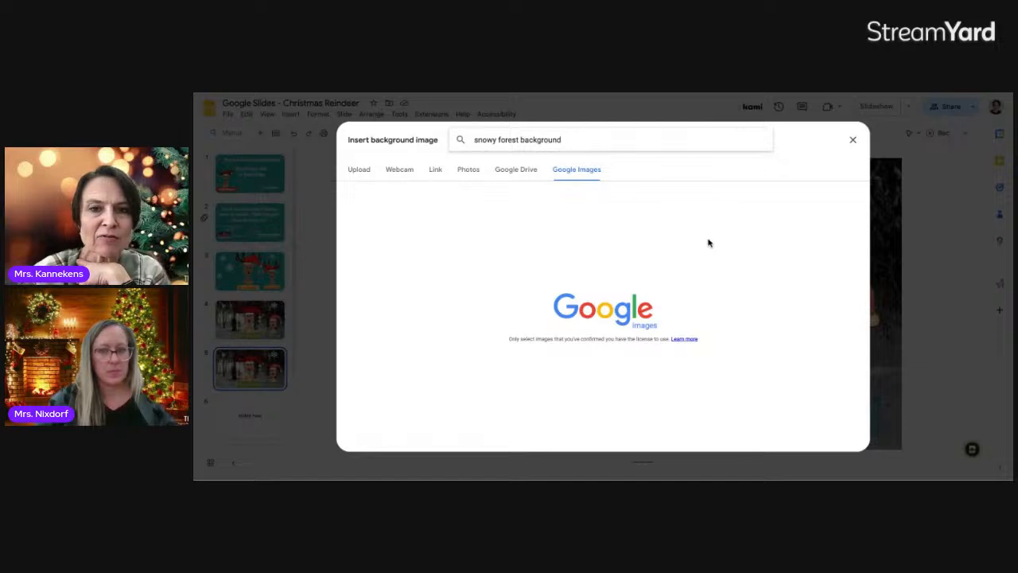
{"action": "key", "text": "Return"}
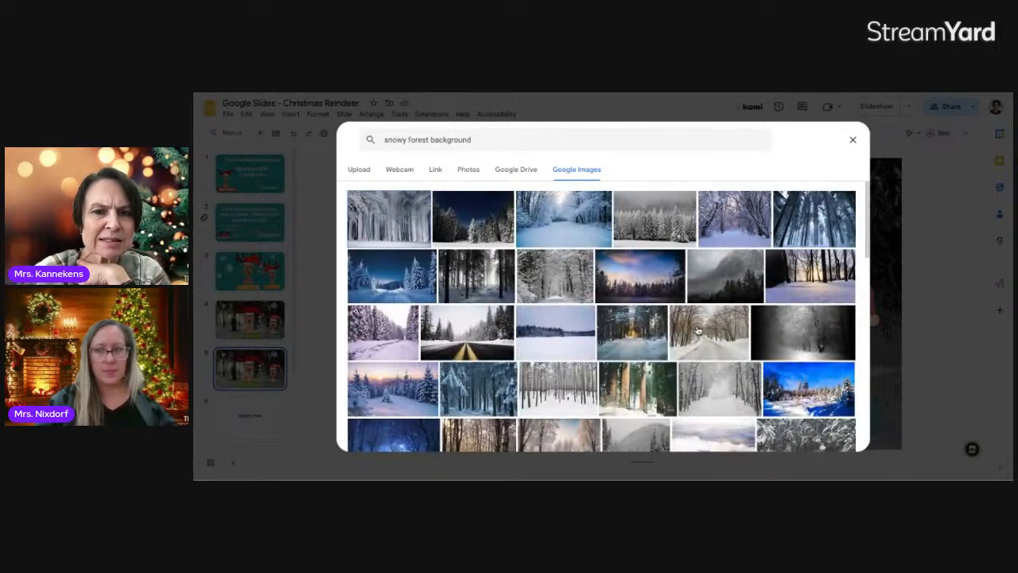
Set a snowy bare-trees forest photo as the copied slide's background
{"action": "scroll", "coordinate": [698, 330], "scroll_direction": "down", "scroll_amount": 3}
{"action": "scroll", "coordinate": [698, 330], "scroll_direction": "down", "scroll_amount": 1}
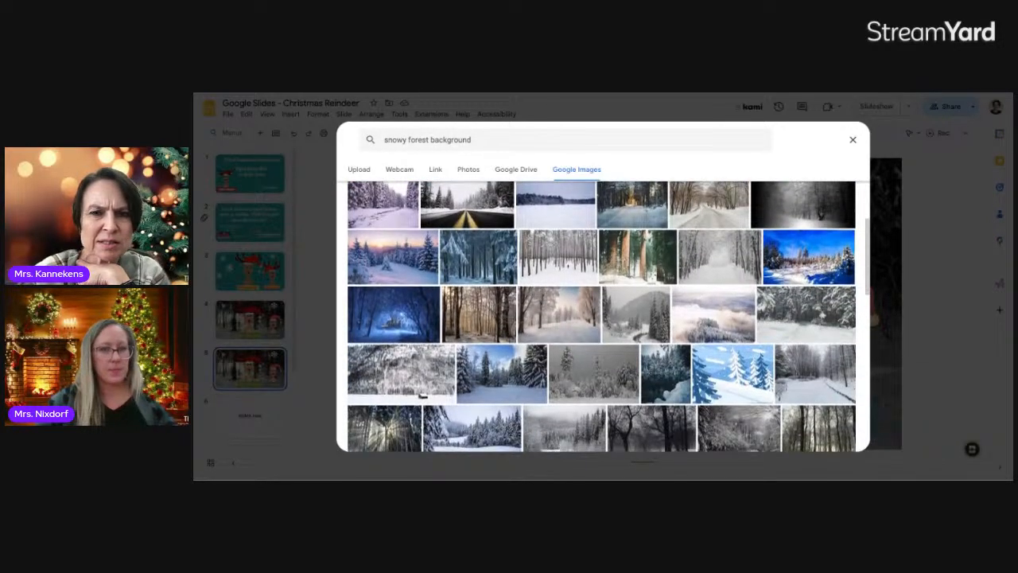
{"action": "left_click", "coordinate": [567, 244]}
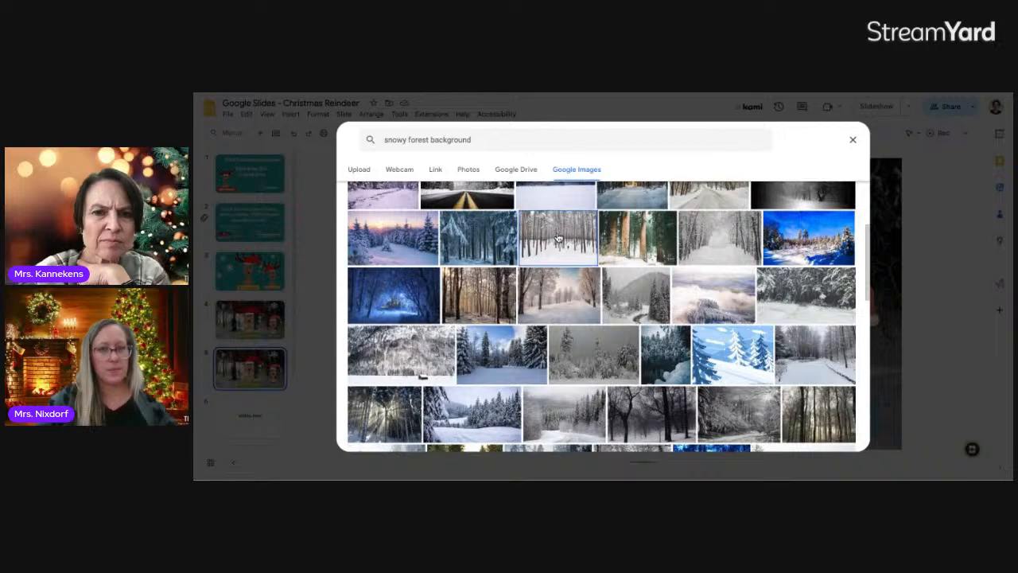
{"action": "scroll", "coordinate": [565, 255], "scroll_direction": "down", "scroll_amount": 4}
{"action": "scroll", "coordinate": [562, 260], "scroll_direction": "down", "scroll_amount": 6}
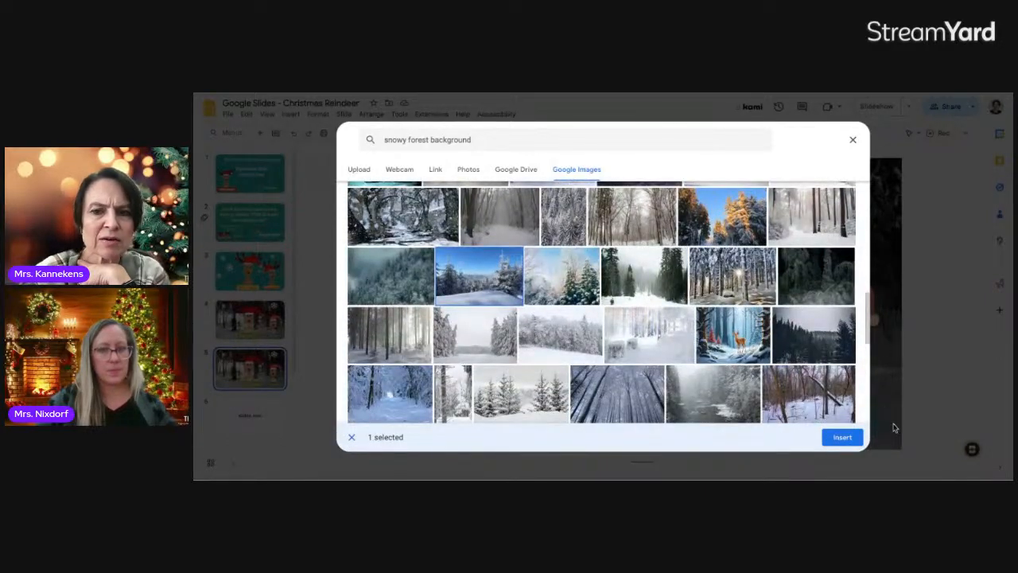
{"action": "left_click", "coordinate": [845, 436]}
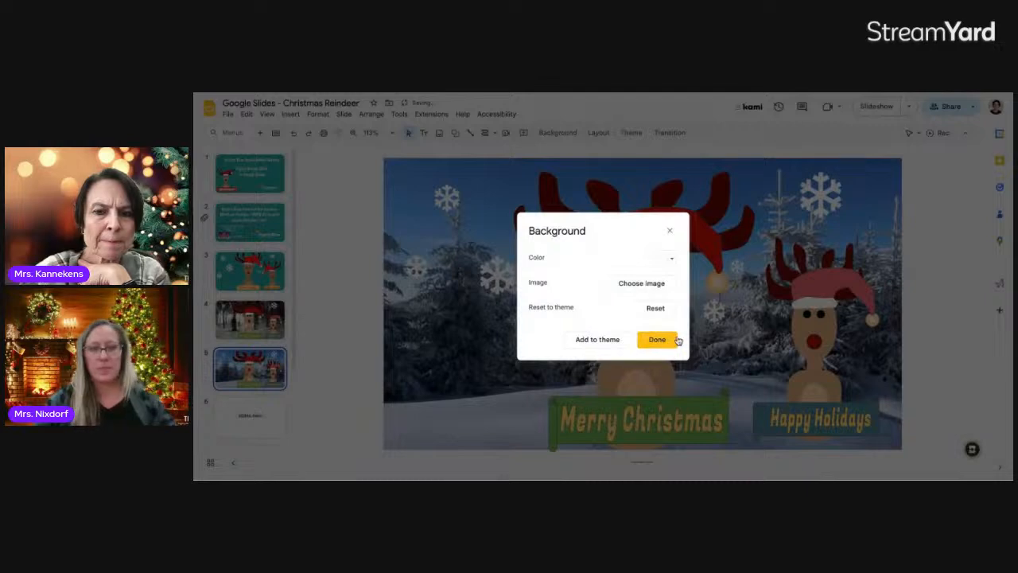
{"action": "left_click", "coordinate": [675, 340]}
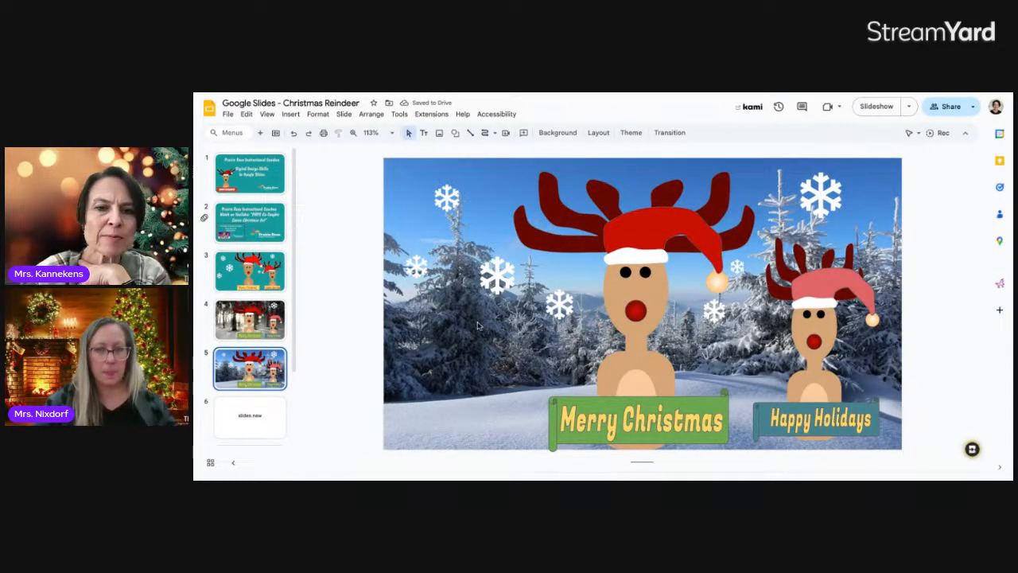
Nudge the snowflake left of the big reindeer slightly higher, then duplicate the slide
{"action": "left_click", "coordinate": [495, 280]}
{"action": "left_click_drag", "start_coordinate": [496, 259], "coordinate": [496, 240]}
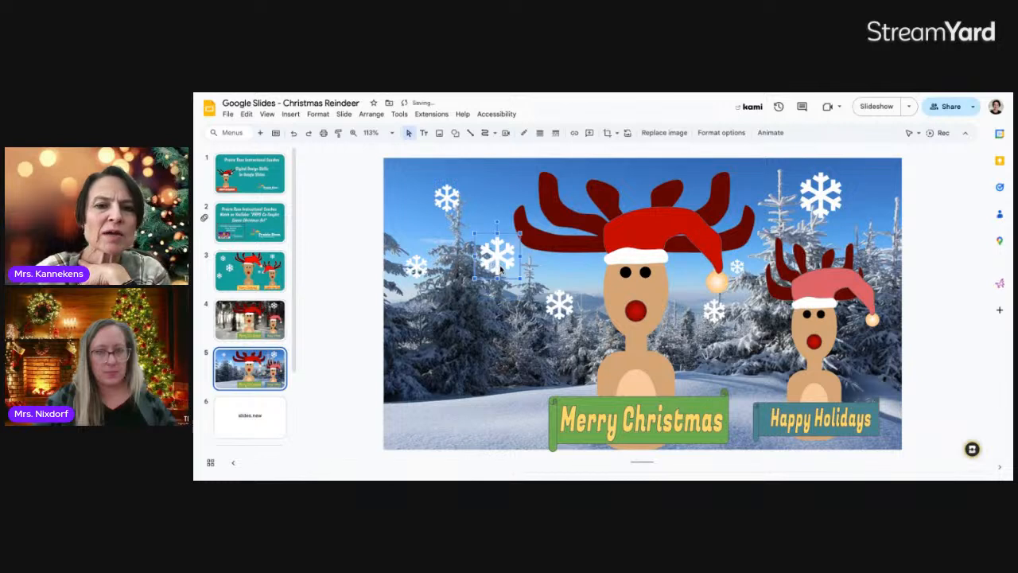
{"action": "left_click", "coordinate": [252, 380]}
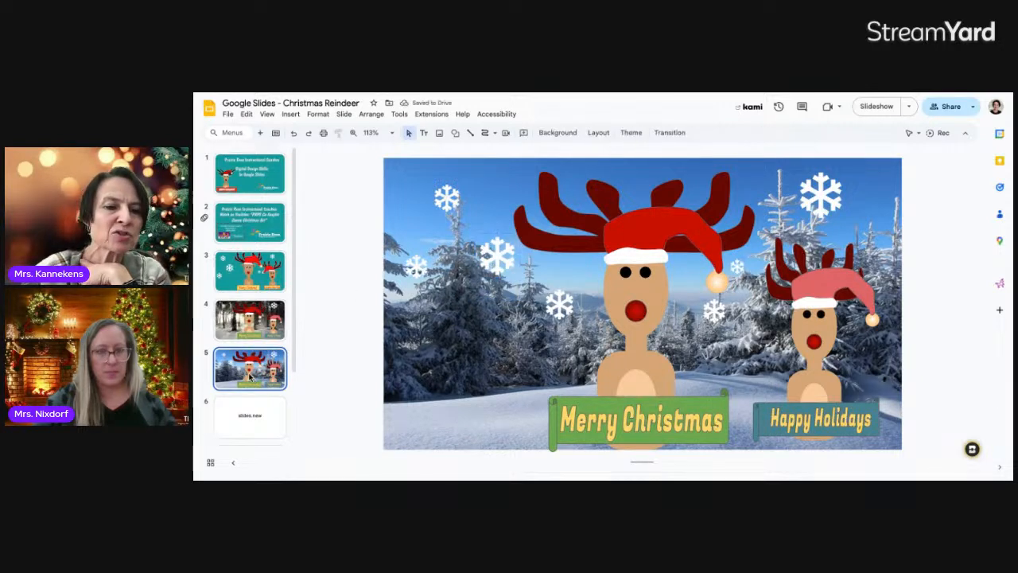
{"action": "key", "text": "ctrl+d"}
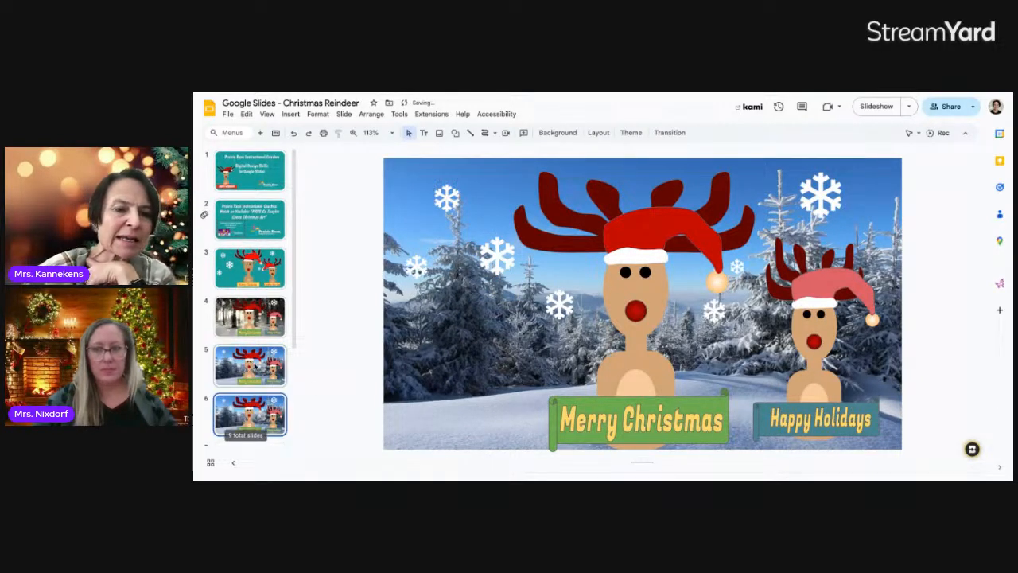
Replace slide 6's photo background with a plain light green colour
{"action": "left_click", "coordinate": [558, 133]}
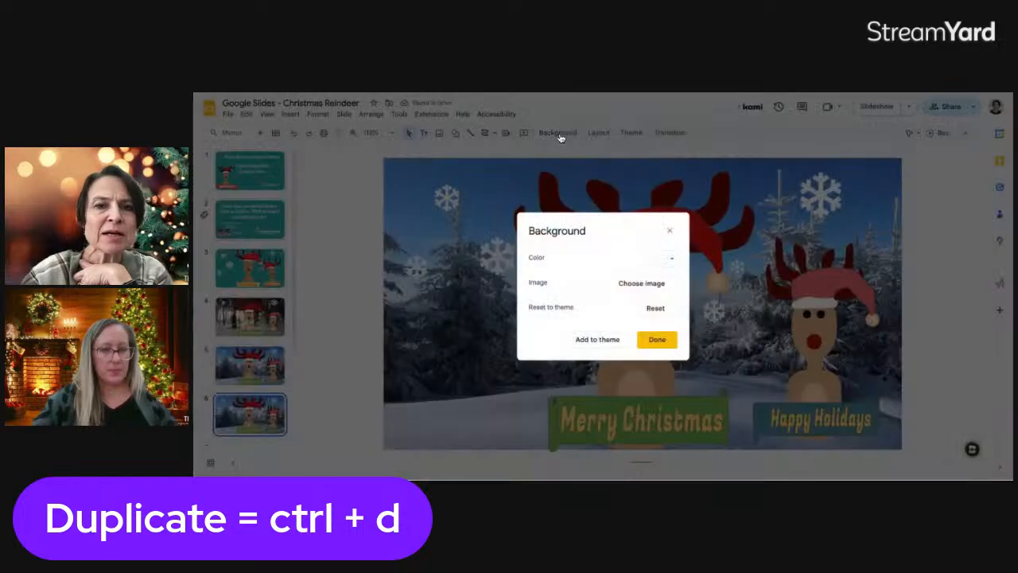
{"action": "left_click", "coordinate": [672, 261]}
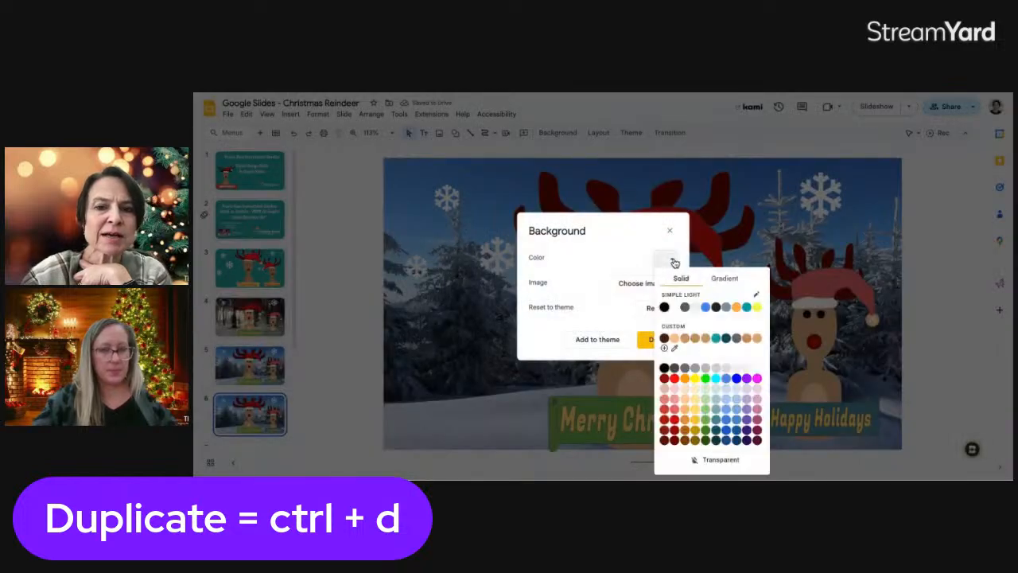
{"action": "left_click", "coordinate": [706, 412]}
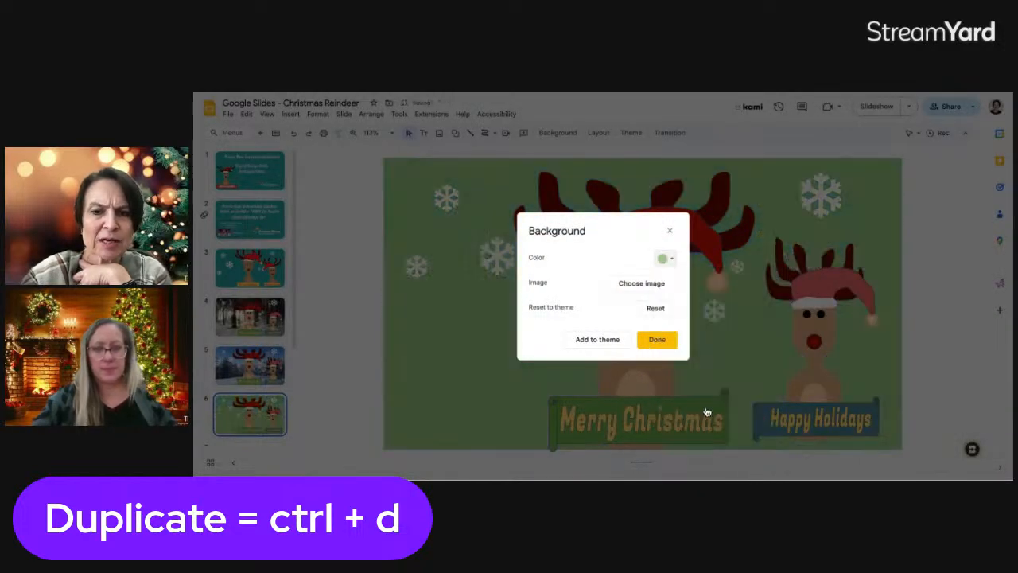
{"action": "left_click", "coordinate": [657, 340]}
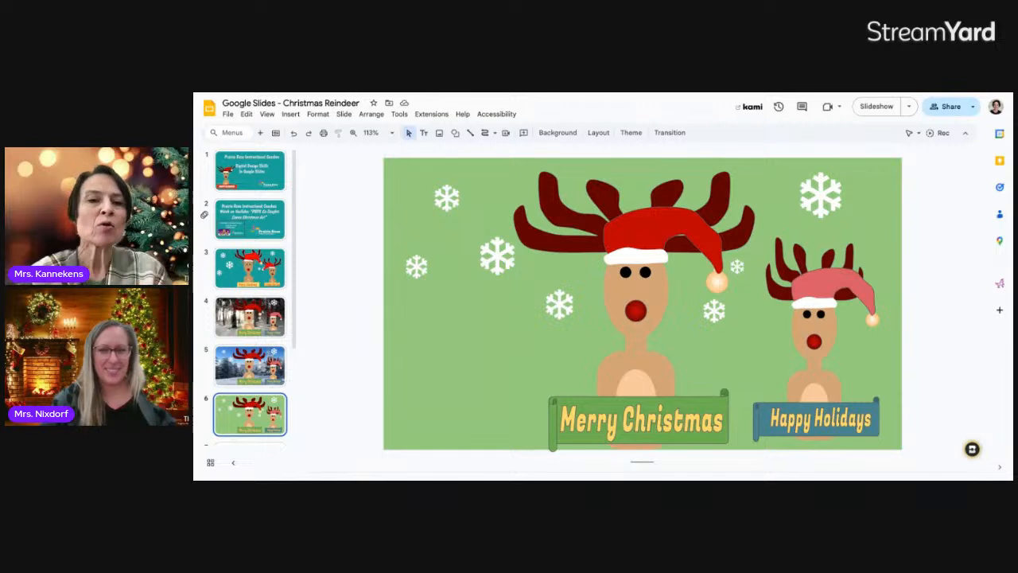
{"action": "left_click", "coordinate": [290, 113]}
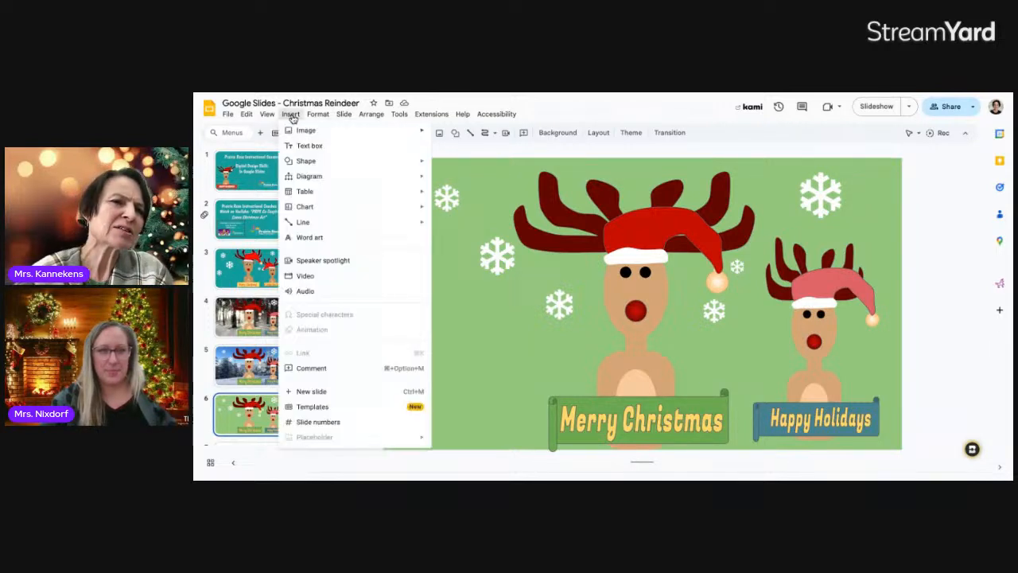
Add a text box in the slide's top-left corner containing the teacher's name
{"action": "left_click", "coordinate": [308, 145]}
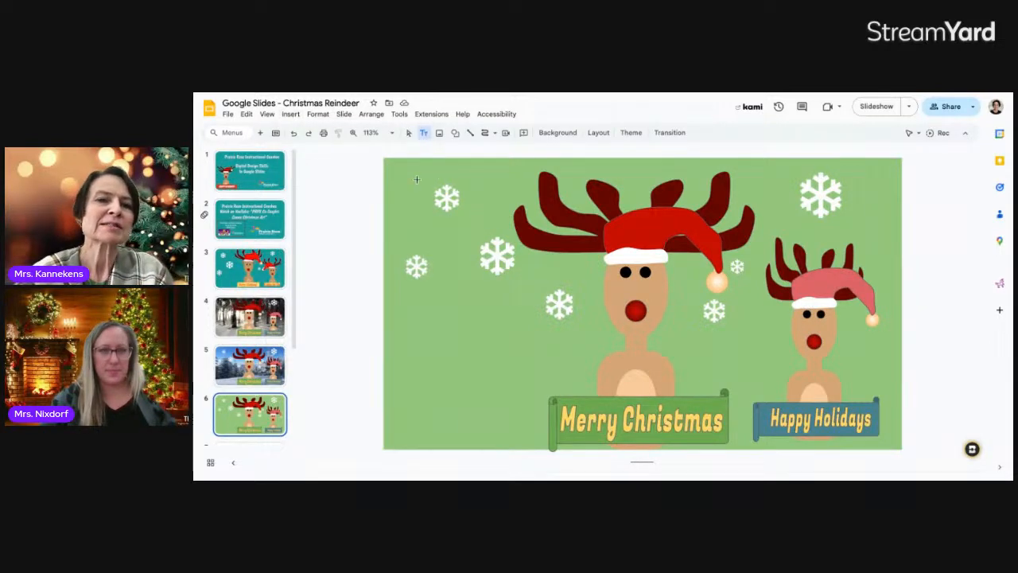
{"action": "left_click_drag", "start_coordinate": [397, 165], "coordinate": [502, 185]}
{"action": "type", "text": "Mrs. Kannekens"}
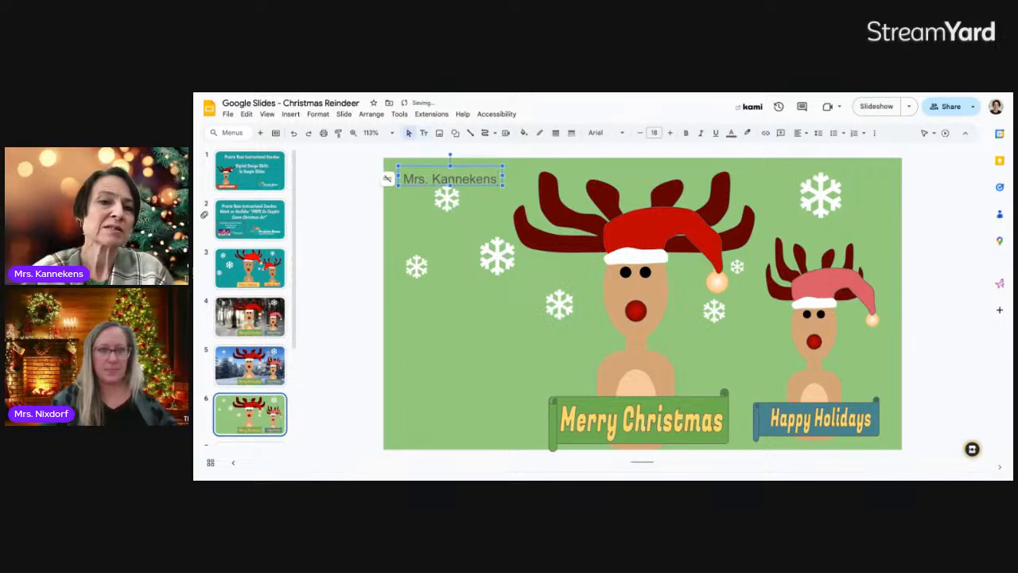
{"action": "left_click", "coordinate": [521, 180]}
{"action": "double_click", "coordinate": [494, 179]}
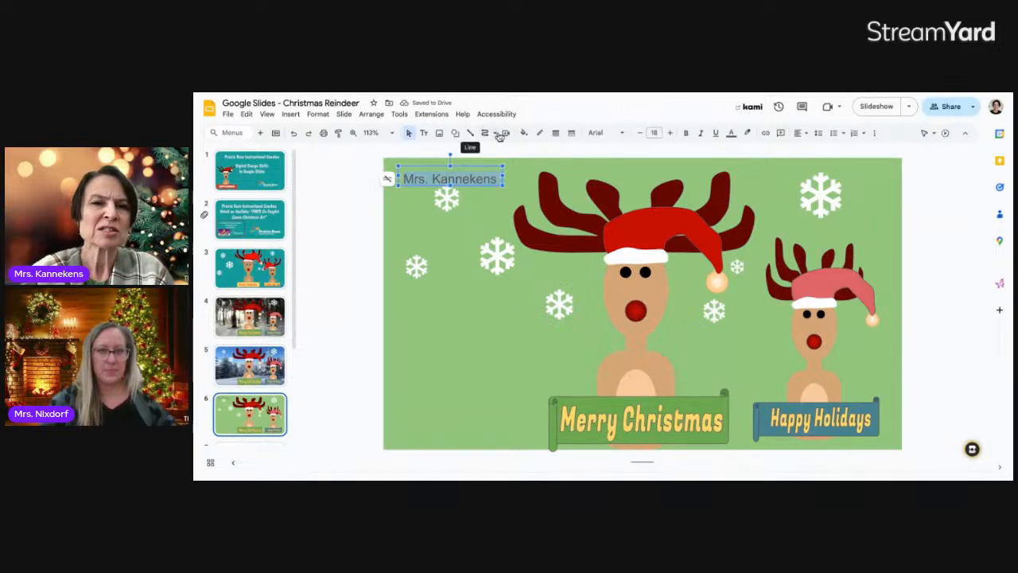
Format the name in bold Mountains of Christmas font
{"action": "left_click", "coordinate": [614, 133]}
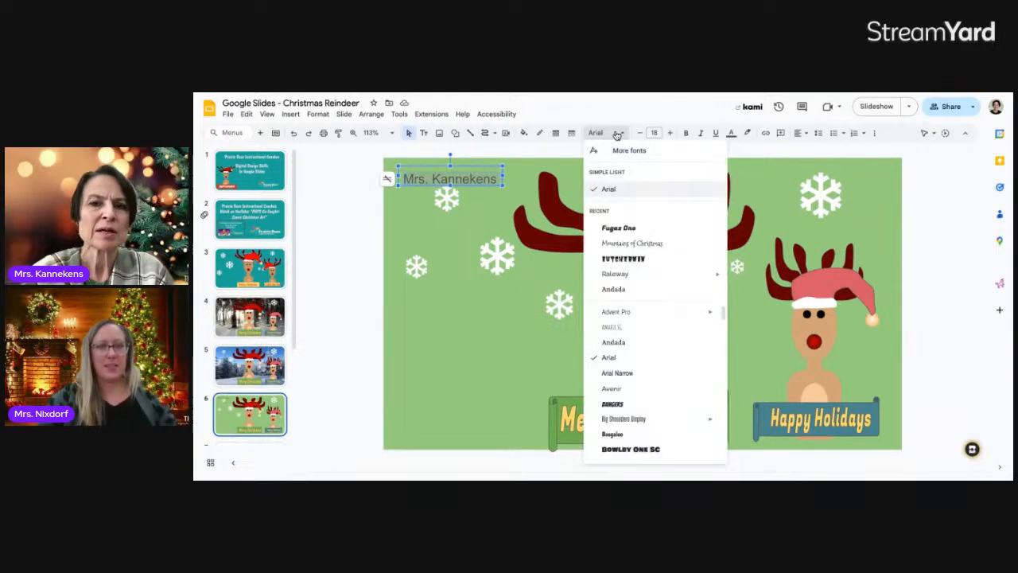
{"action": "left_click", "coordinate": [624, 243]}
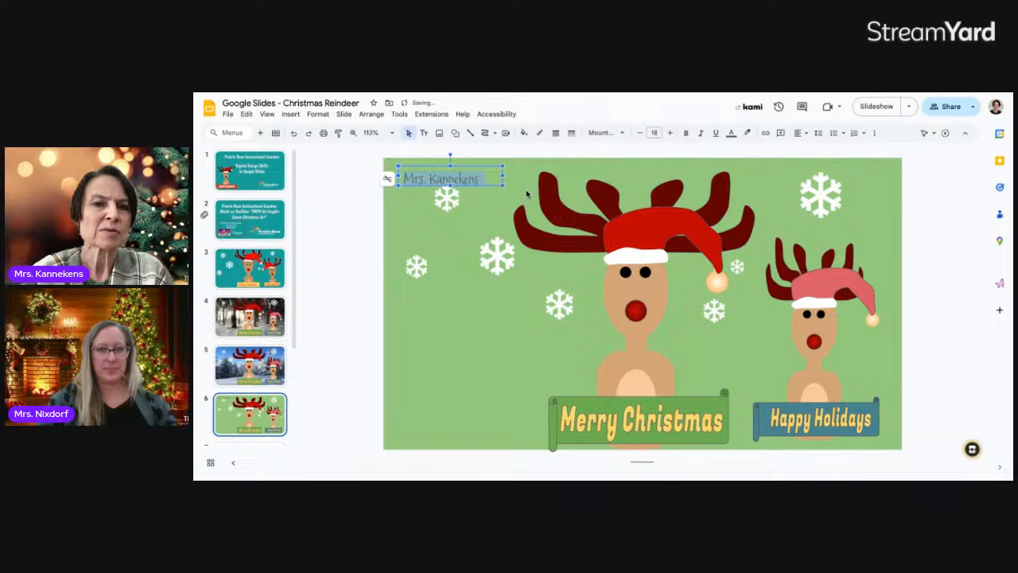
{"action": "left_click", "coordinate": [685, 133]}
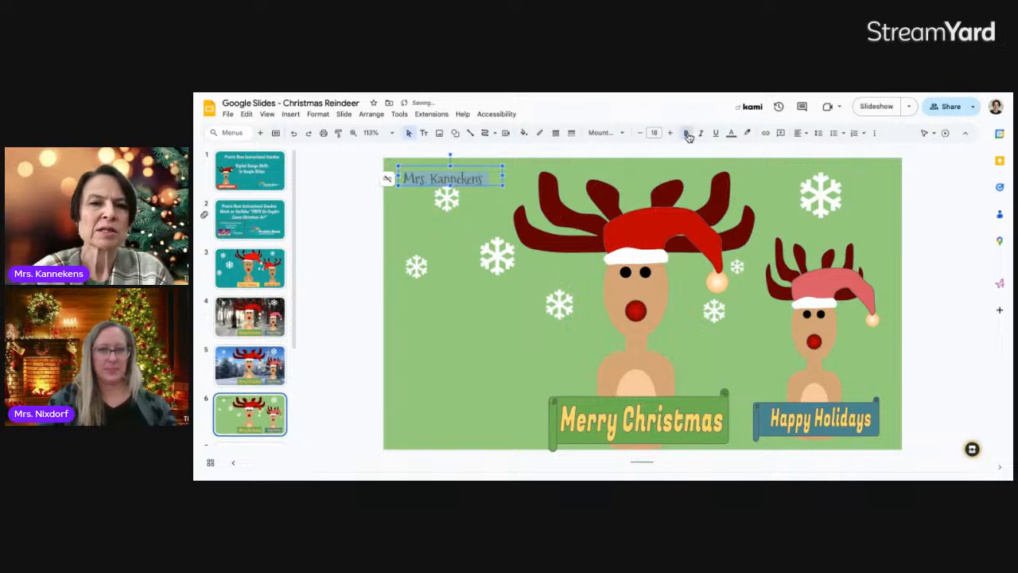
{"action": "left_click", "coordinate": [497, 195]}
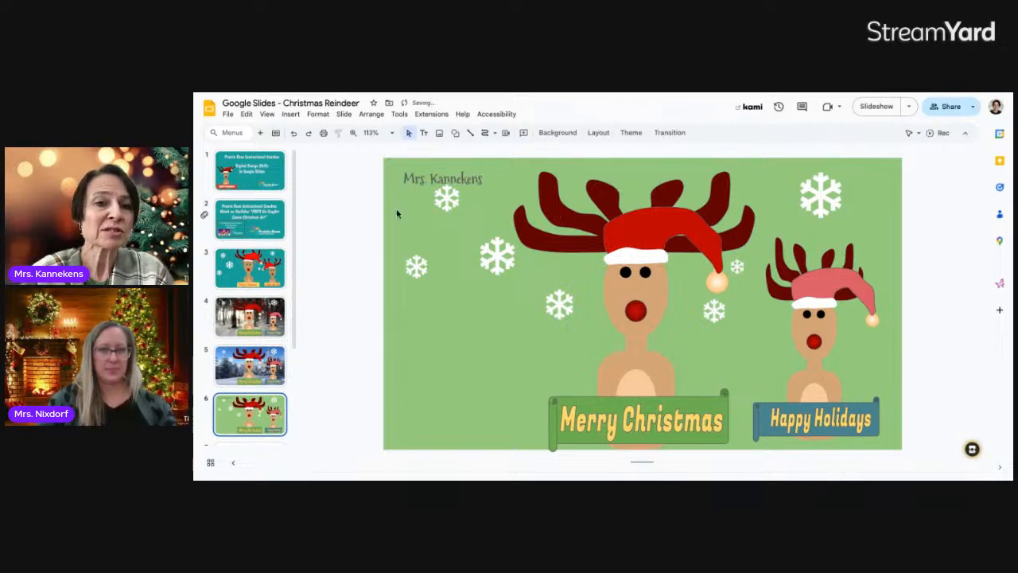
{"action": "left_click", "coordinate": [432, 175]}
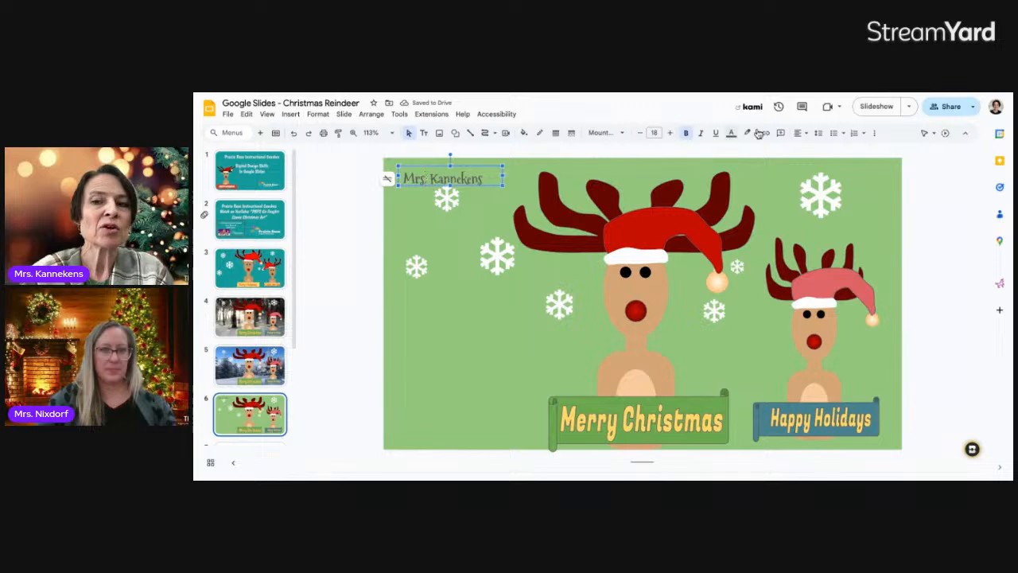
{"action": "left_click", "coordinate": [946, 107]}
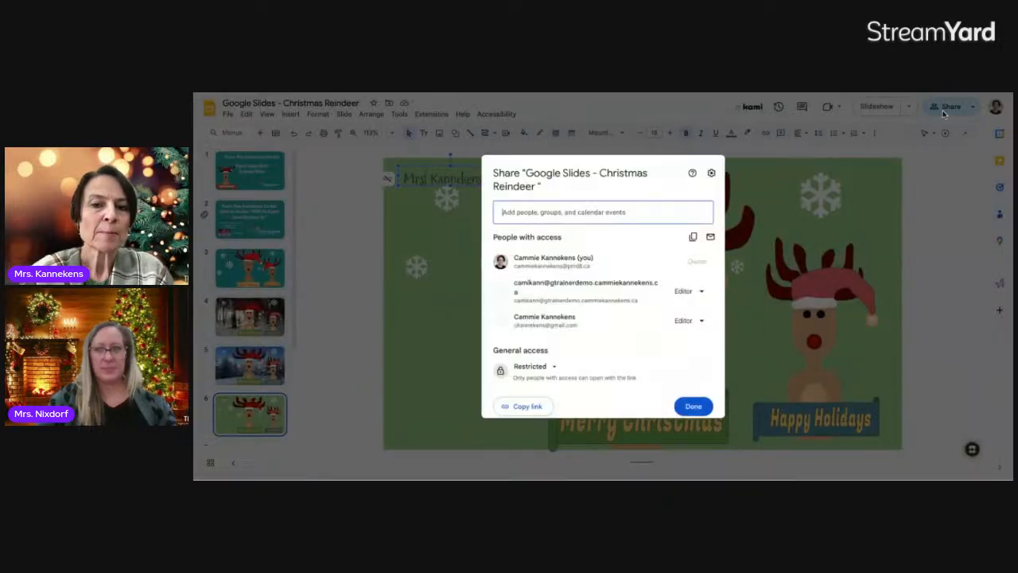
Share the presentation with a colleague as editor, without sending a notification
{"action": "left_click", "coordinate": [522, 209]}
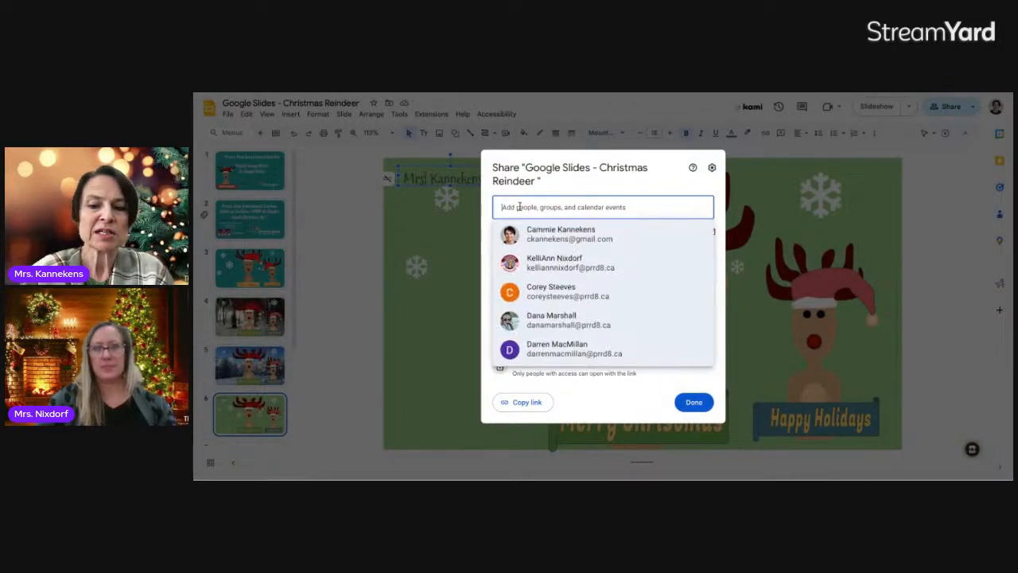
{"action": "left_click", "coordinate": [557, 235]}
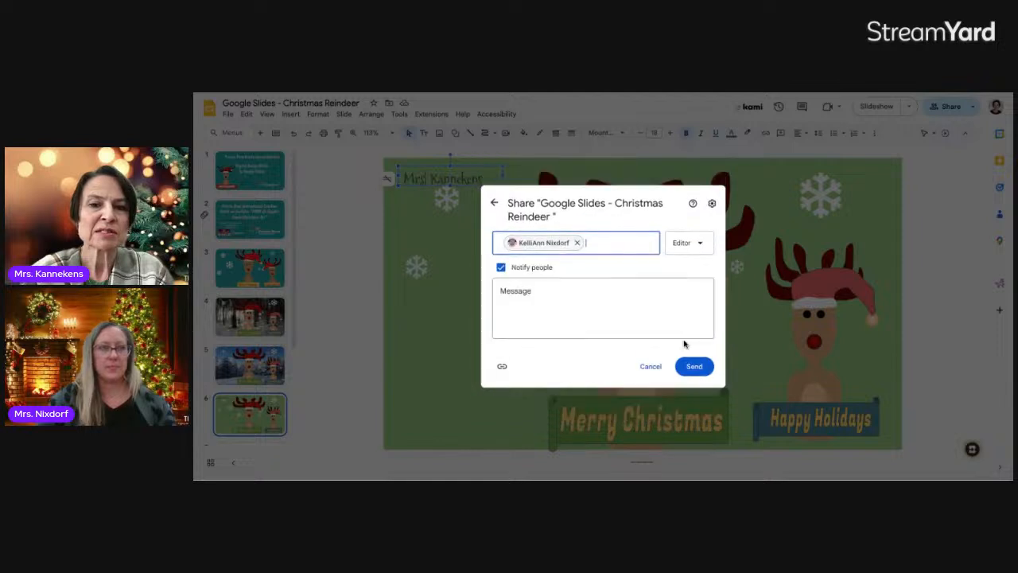
{"action": "left_click", "coordinate": [501, 268]}
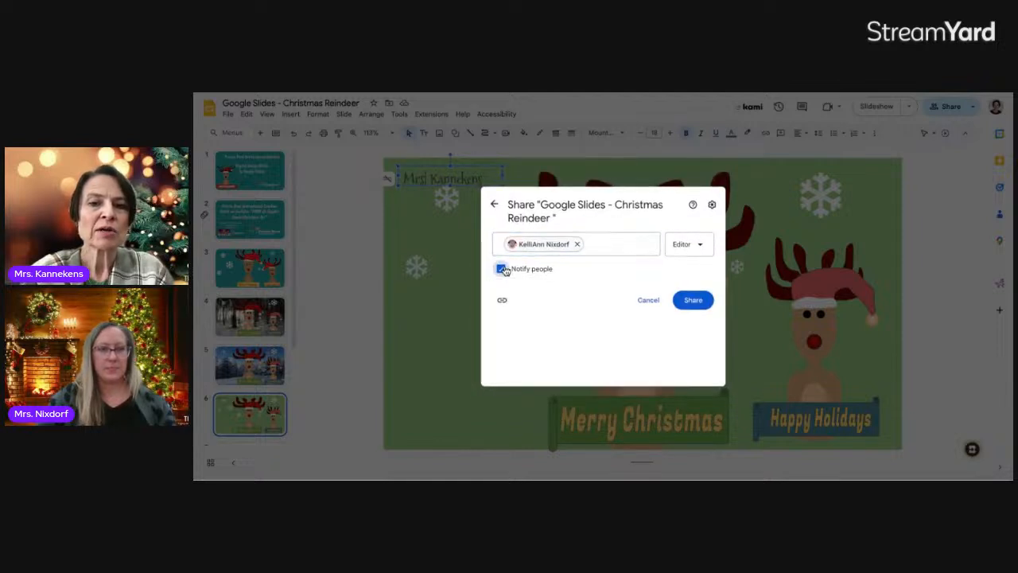
{"action": "left_click", "coordinate": [694, 332]}
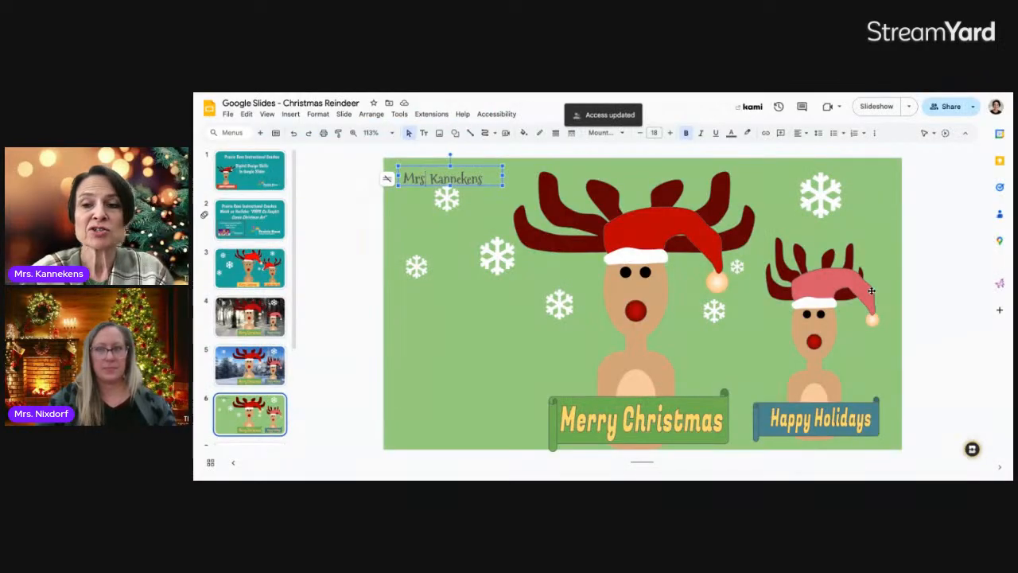
Show slide 9, the Prairie Rose title slide
{"action": "left_click", "coordinate": [934, 274]}
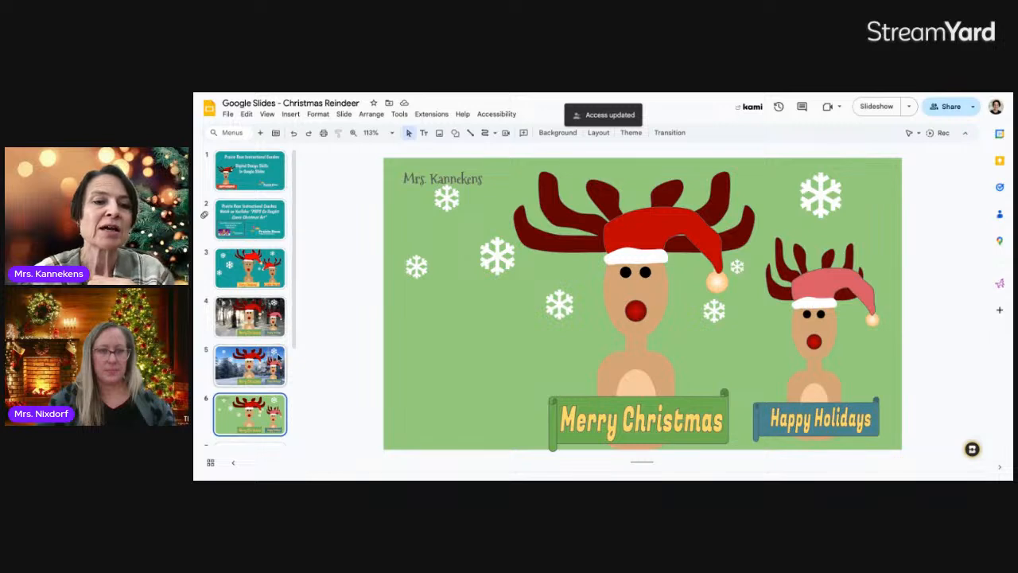
{"action": "scroll", "coordinate": [246, 365], "scroll_direction": "down", "scroll_amount": 3}
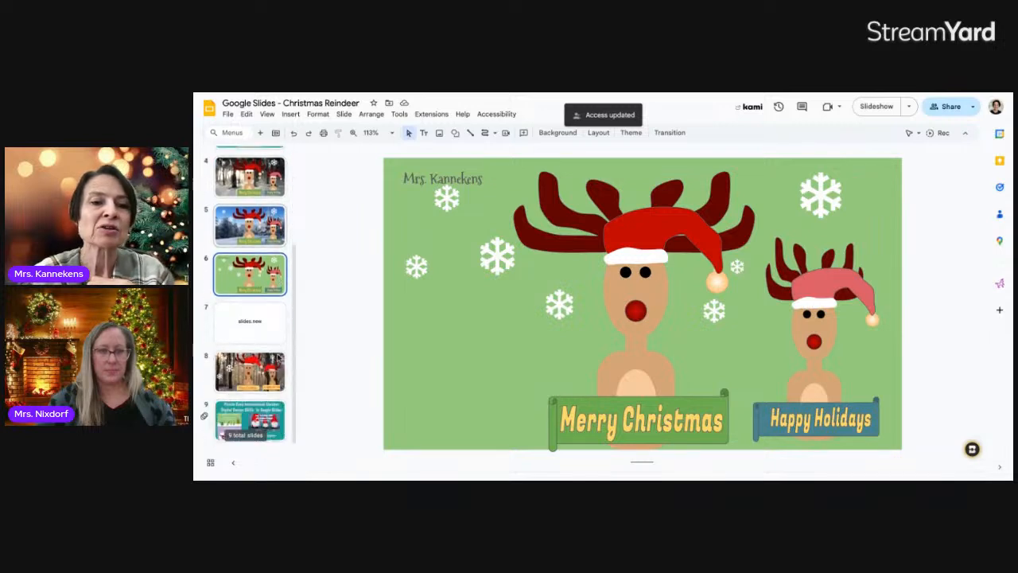
{"action": "left_click", "coordinate": [248, 411]}
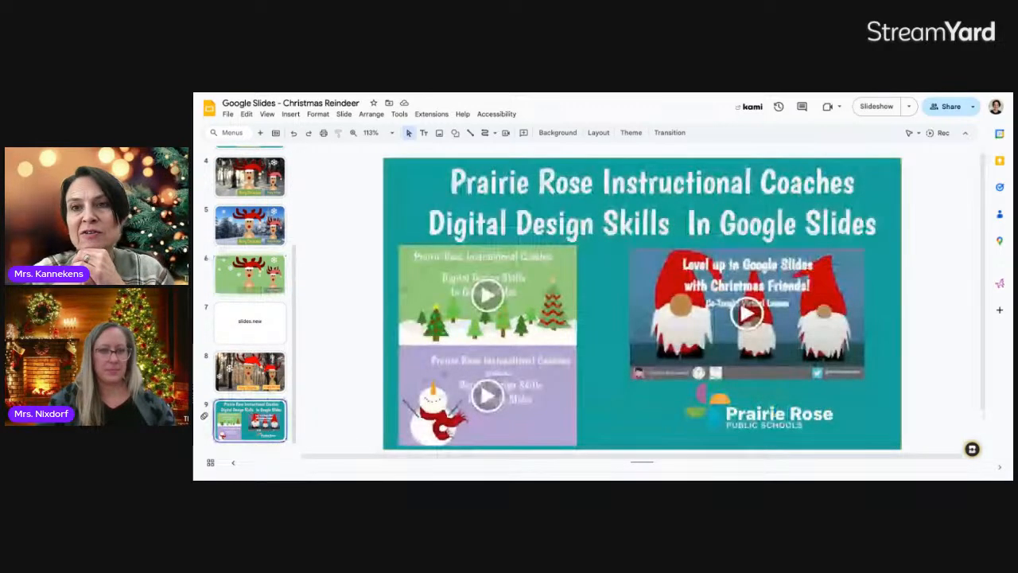